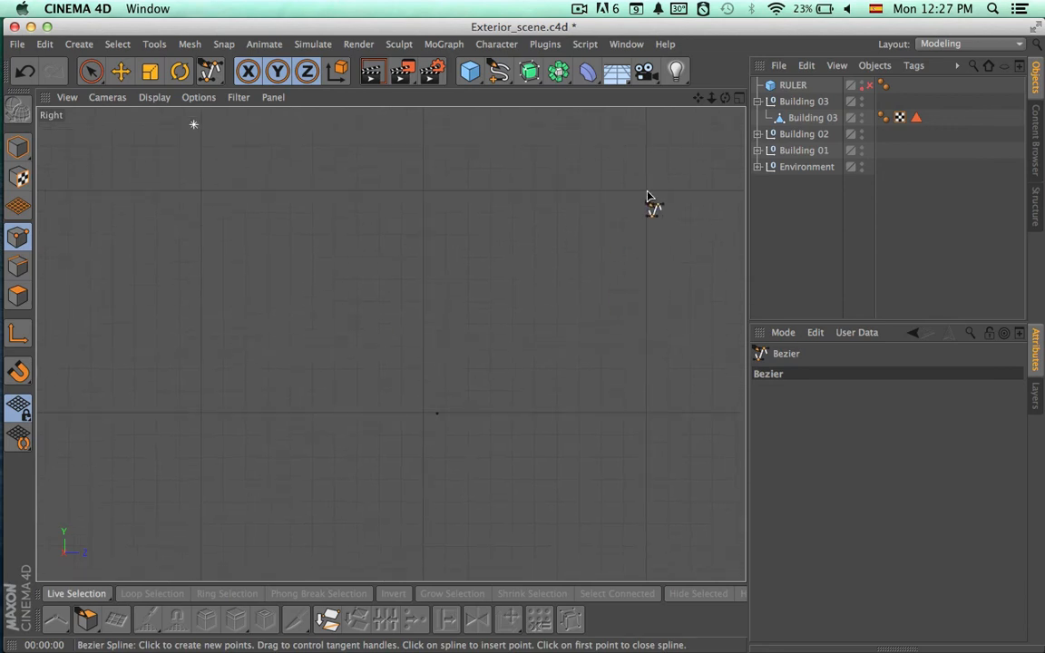
Draw a Bezier spline in the Right view with a straight top edge two large grid squares long, continuing into three rounded steps going down.
left_click(647, 194)
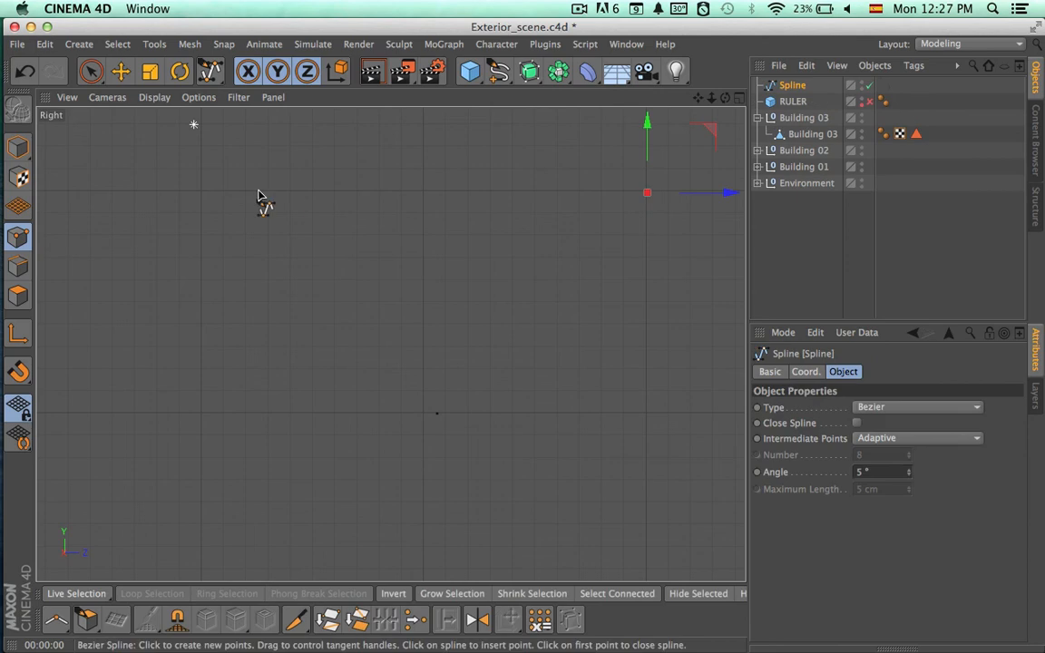
left_click(201, 193)
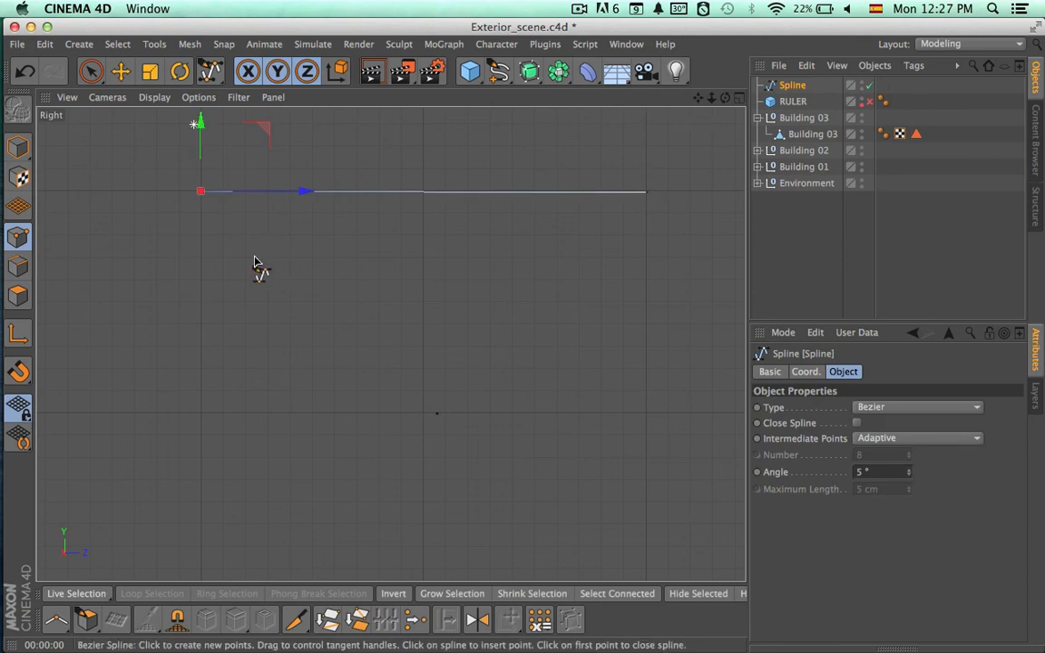
left_click_drag(245, 237, 271, 238)
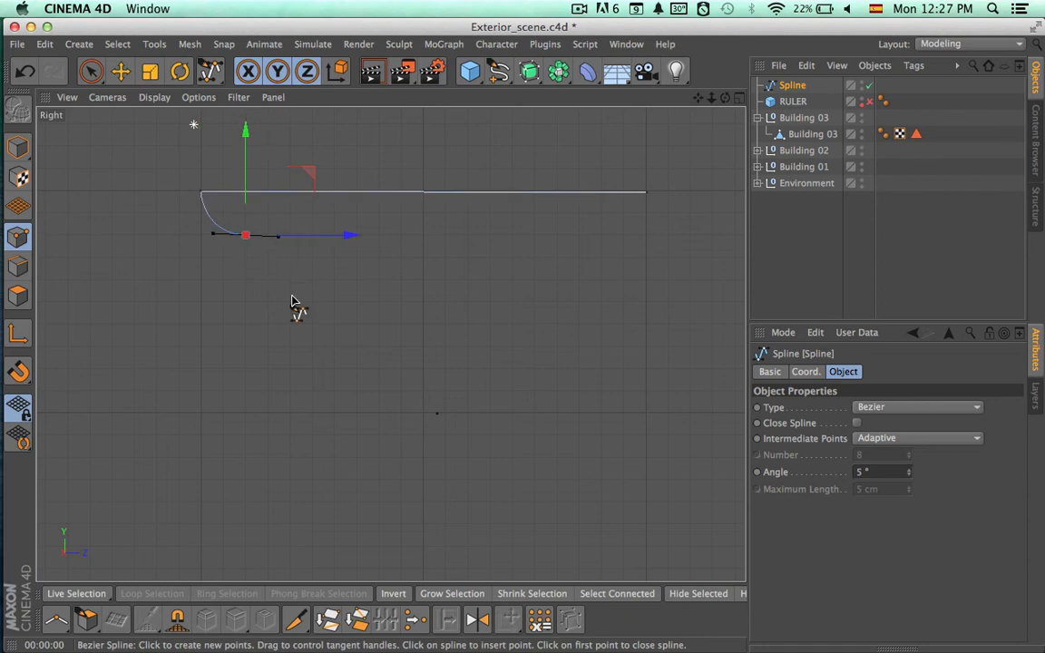
left_click_drag(313, 305, 347, 306)
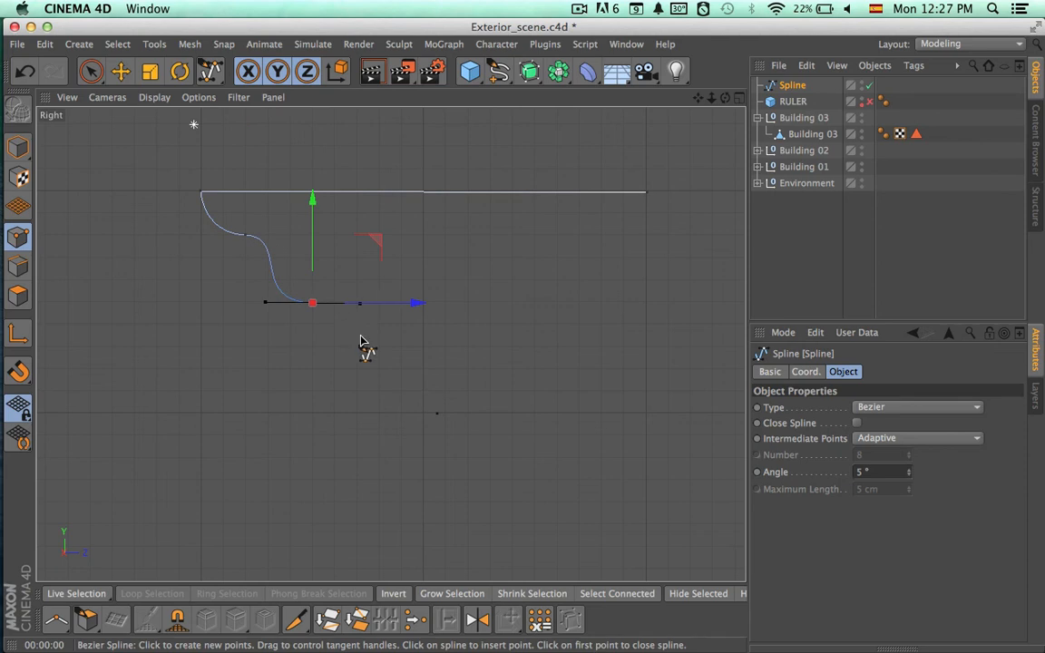
left_click_drag(380, 370, 434, 372)
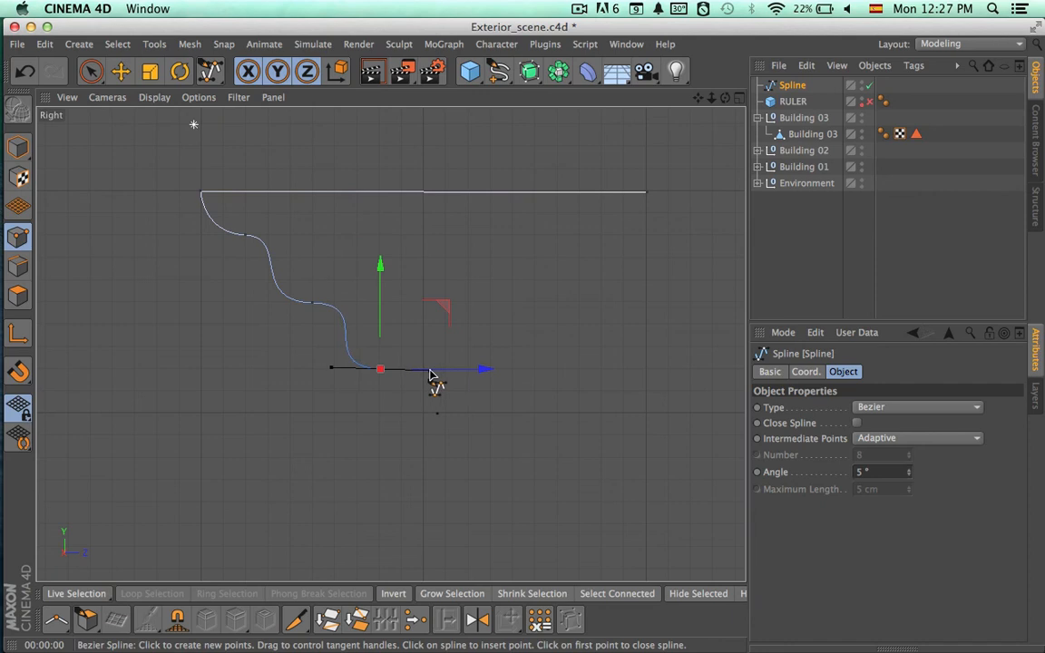
mouse_move(457, 378)
left_mouse_down()
mouse_move(490, 380)
mouse_move(464, 382)
left_mouse_up()
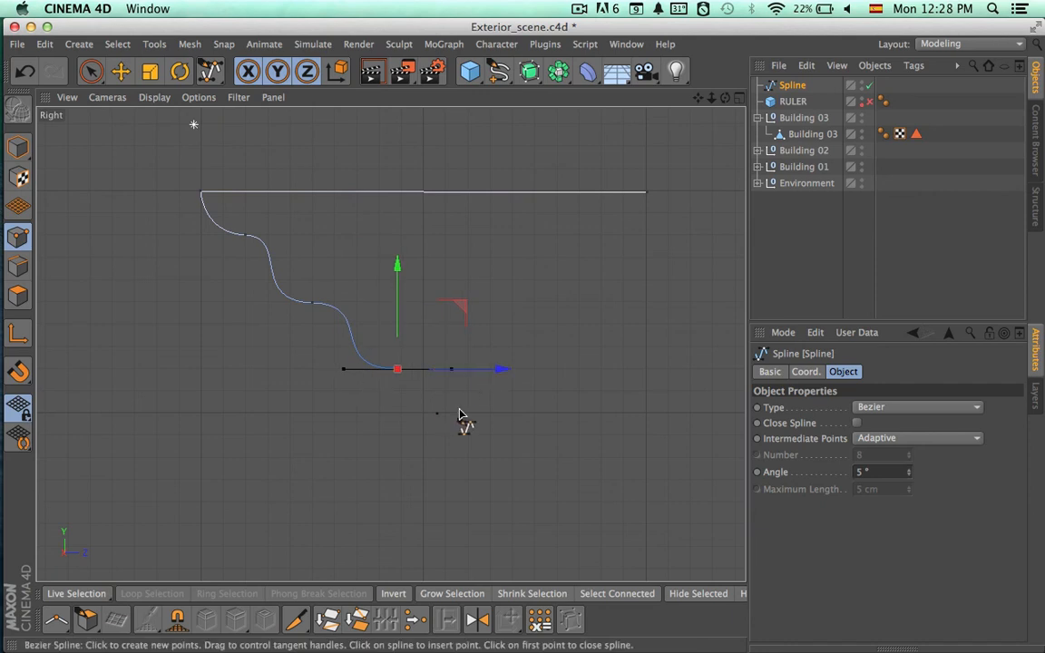
Continue the cornice profile with two more rounded steps down, ending in a straight horizontal segment toward the building.
left_click_drag(467, 415, 467, 426)
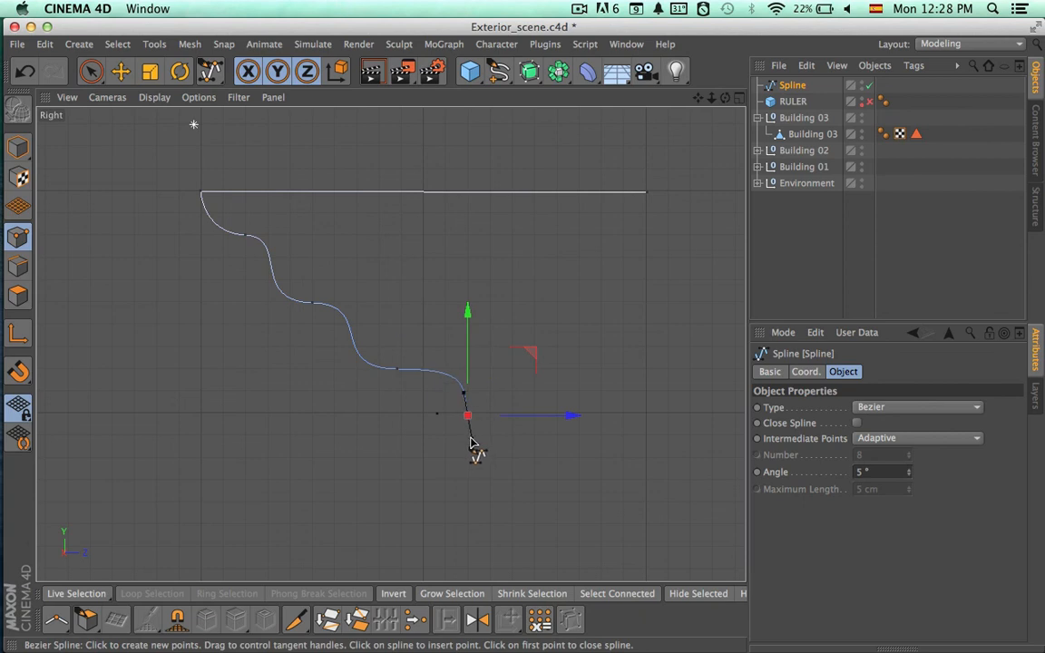
left_click(512, 460)
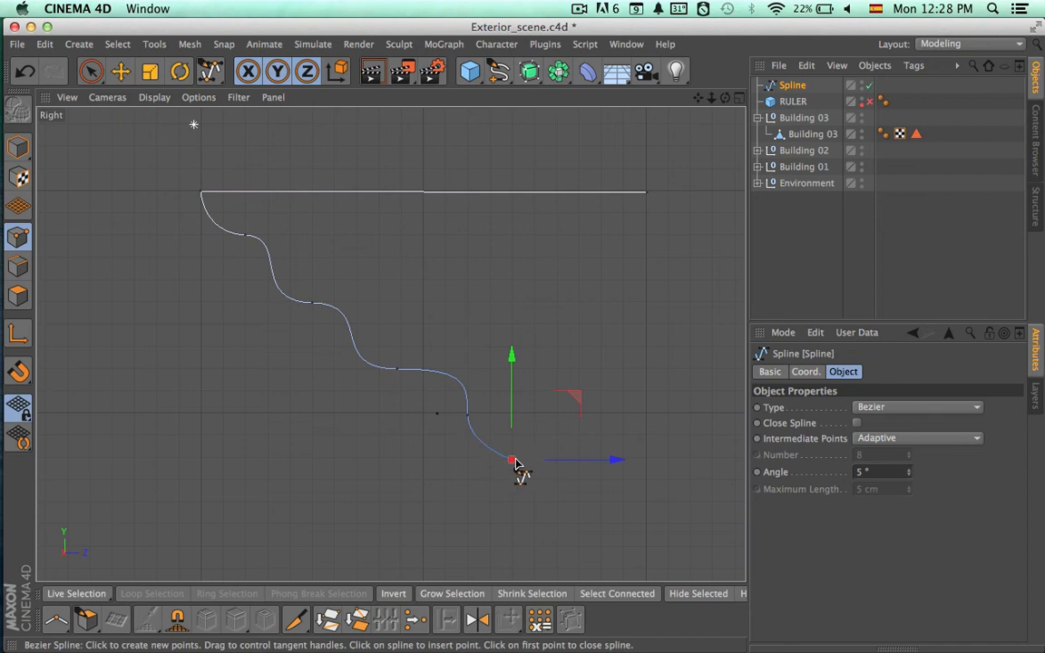
left_click(577, 483)
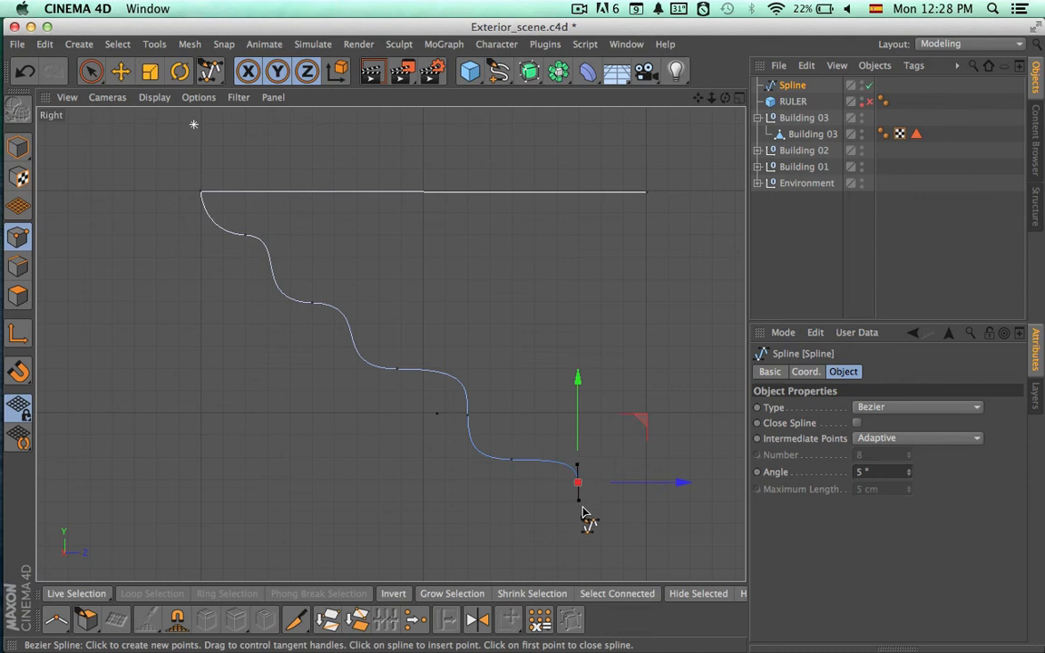
left_click_drag(647, 526, 686, 525)
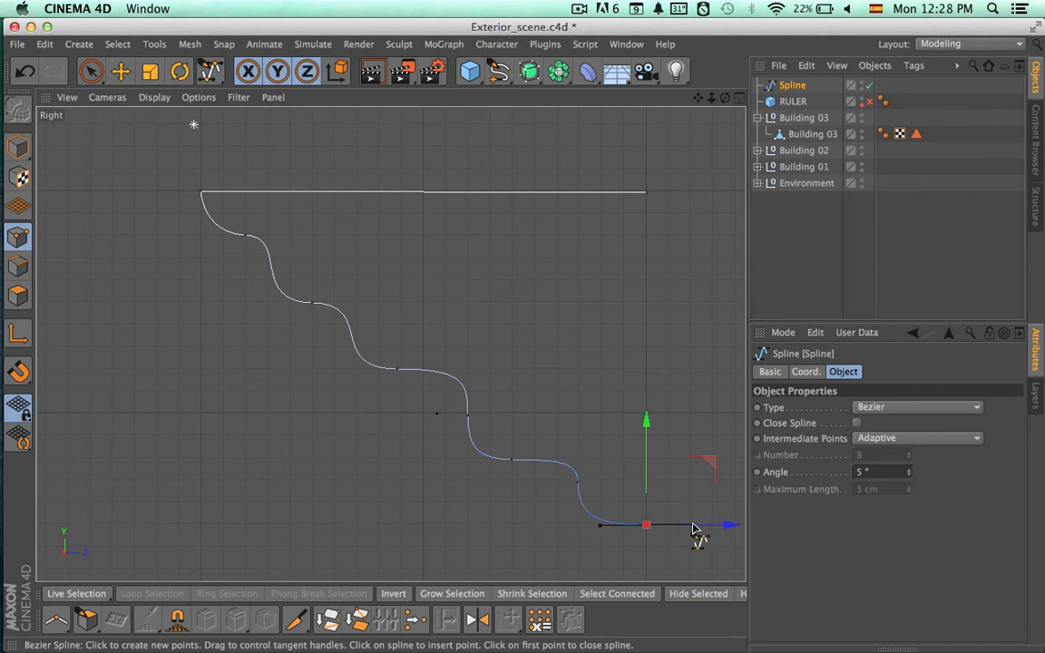
middle_click_drag(726, 543, 513, 487, "alt")
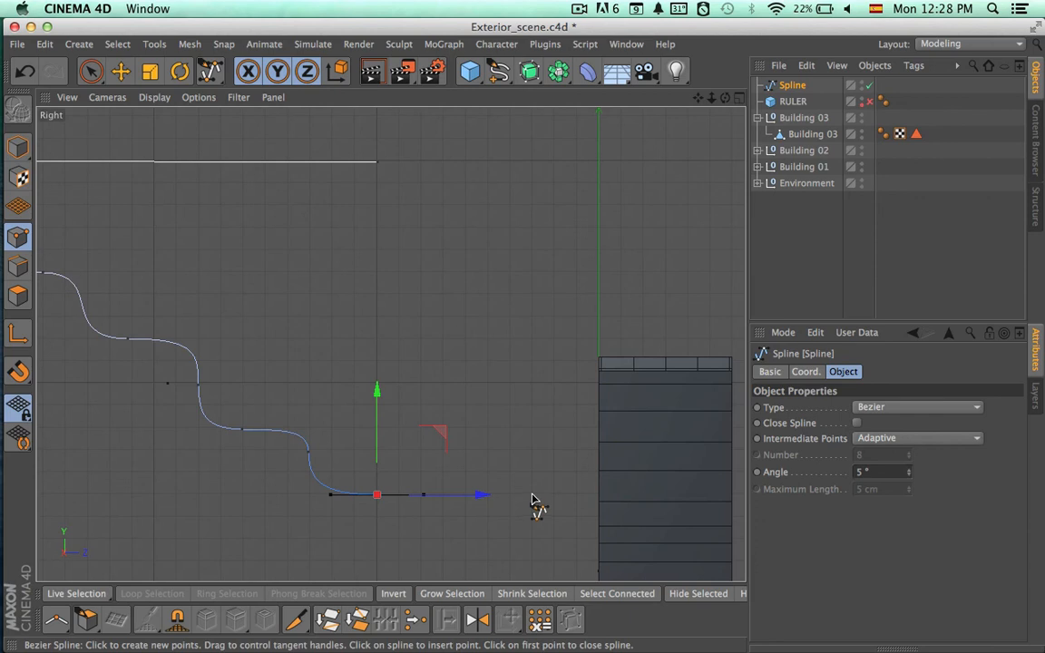
left_click(533, 495)
Move the top edge's open end point along Z until it lines up with the profile's lower end point.
key("space")
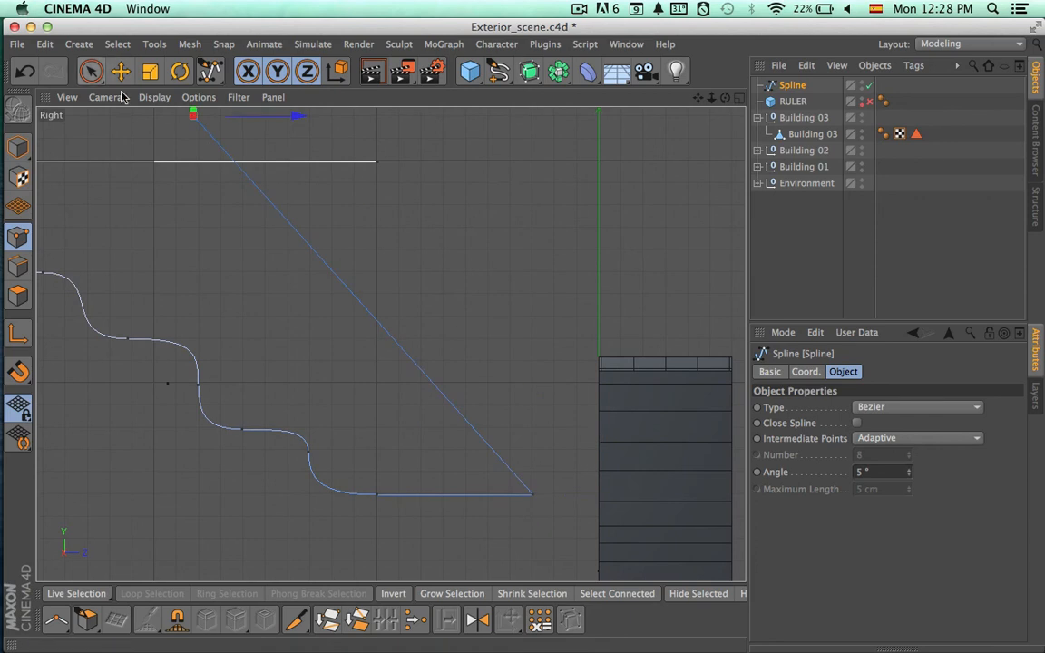
left_click(374, 162)
left_click_drag(483, 164, 632, 163)
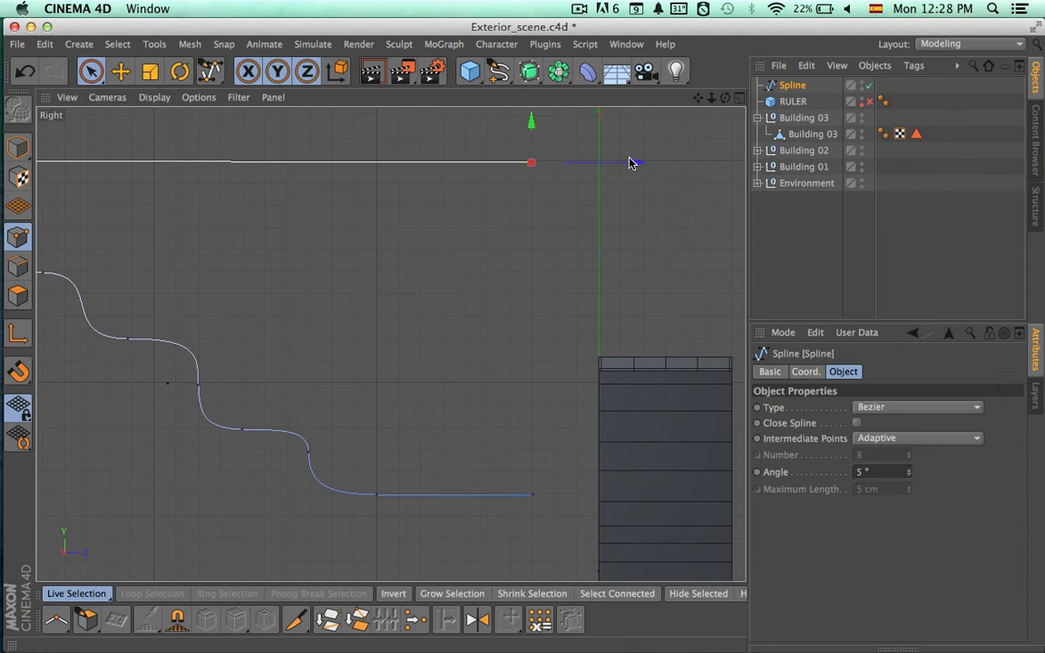
Select the four curve points below the third step and move them along Z toward the building to widen the middle ledge.
scroll(599, 227, "down", 5)
middle_click_drag(522, 277, 522, 331, "alt")
left_click(376, 358)
scroll(376, 358, "up", 4)
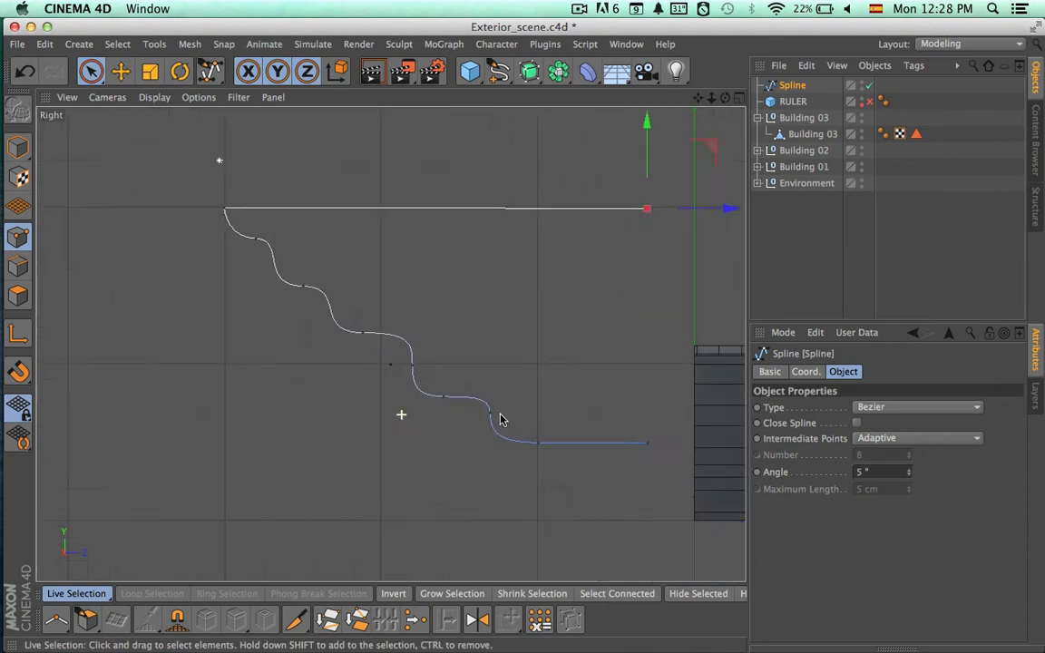
scroll(390, 363, "down", 2)
left_click(382, 363)
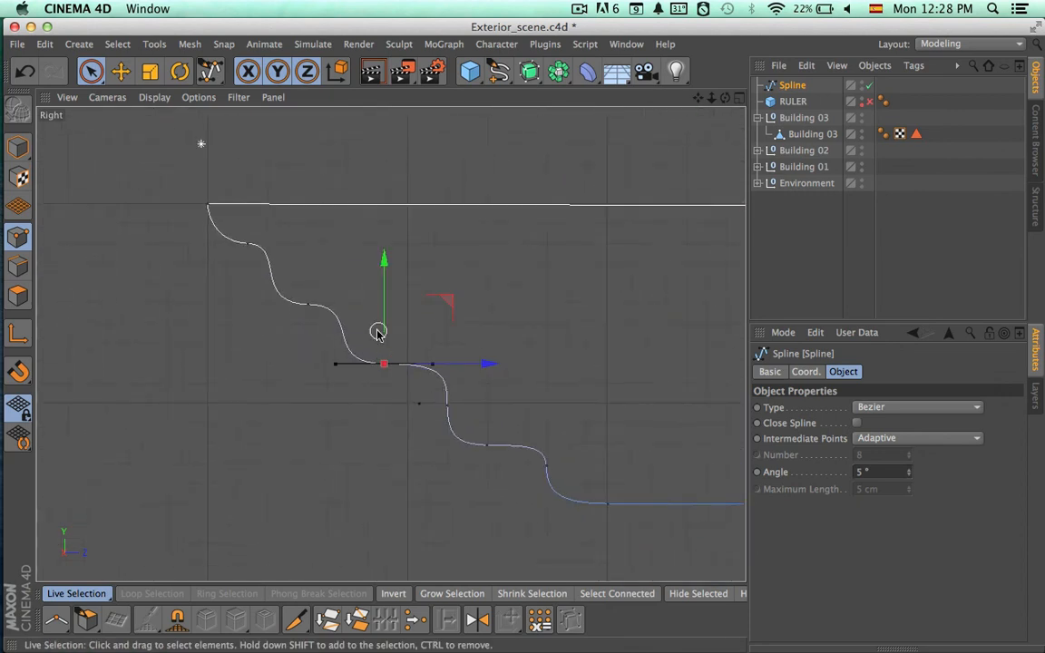
left_click(446, 406)
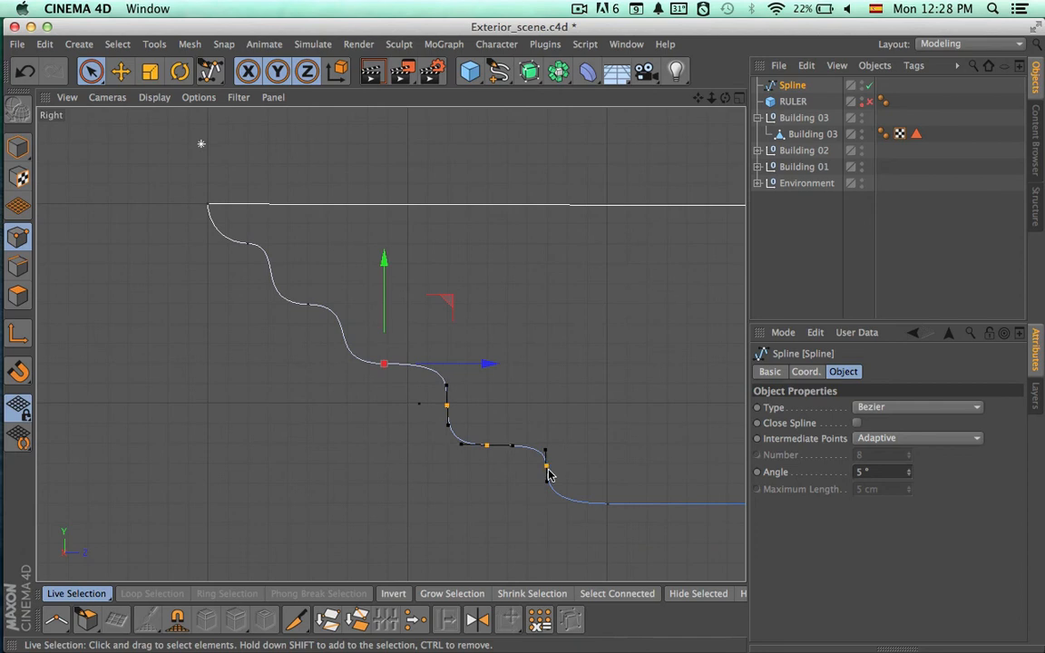
left_click(532, 370)
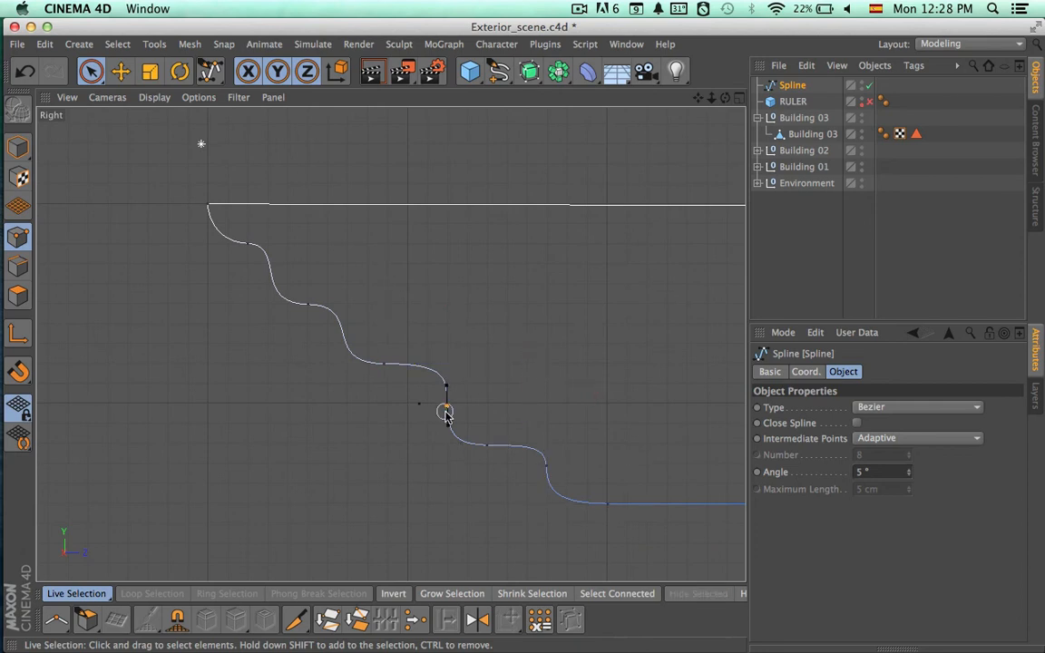
left_click_drag(606, 507, 603, 504)
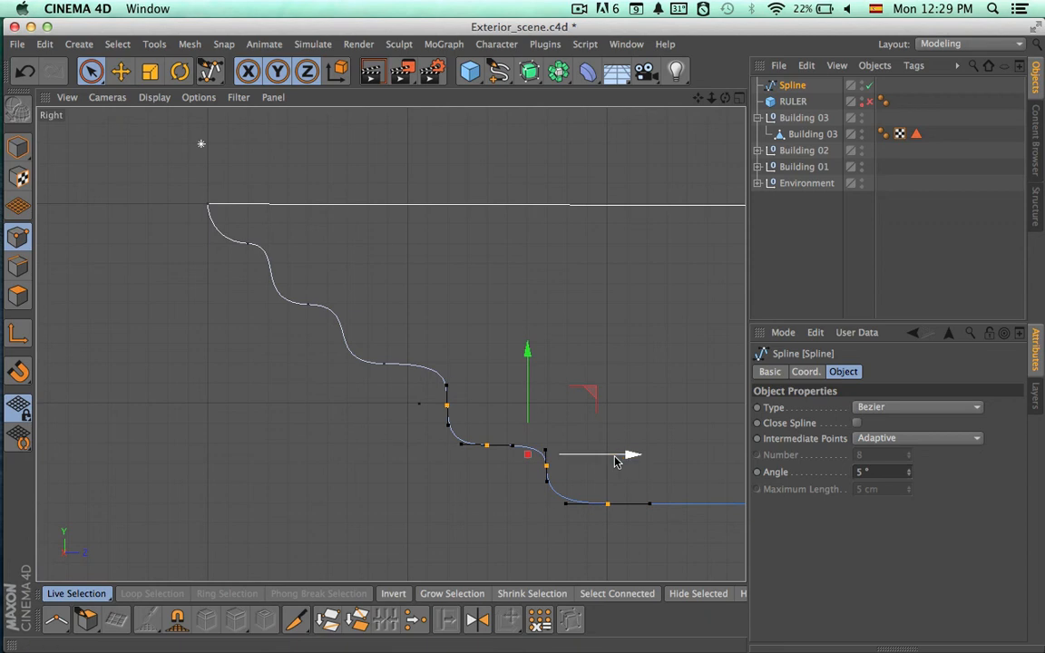
left_click_drag(618, 459, 681, 460)
Shift the lowest step's riser point and the bottom curve point back along Z to tighten the last curve.
middle_click_drag(641, 508, 474, 357, "alt")
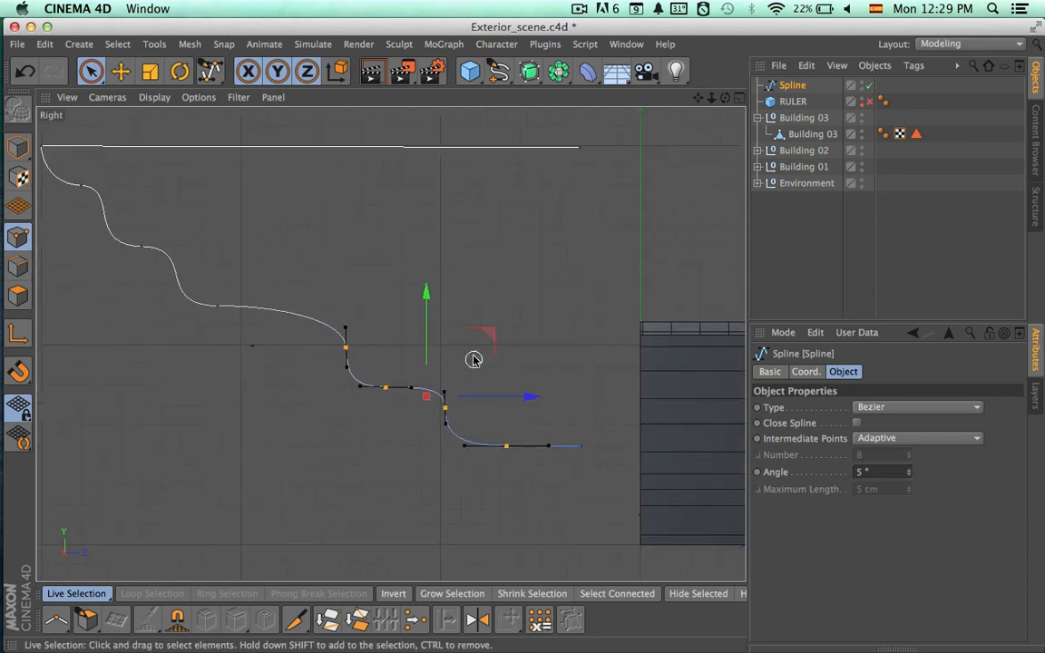
left_click_drag(449, 408, 498, 413)
left_click(450, 421)
left_click(441, 408)
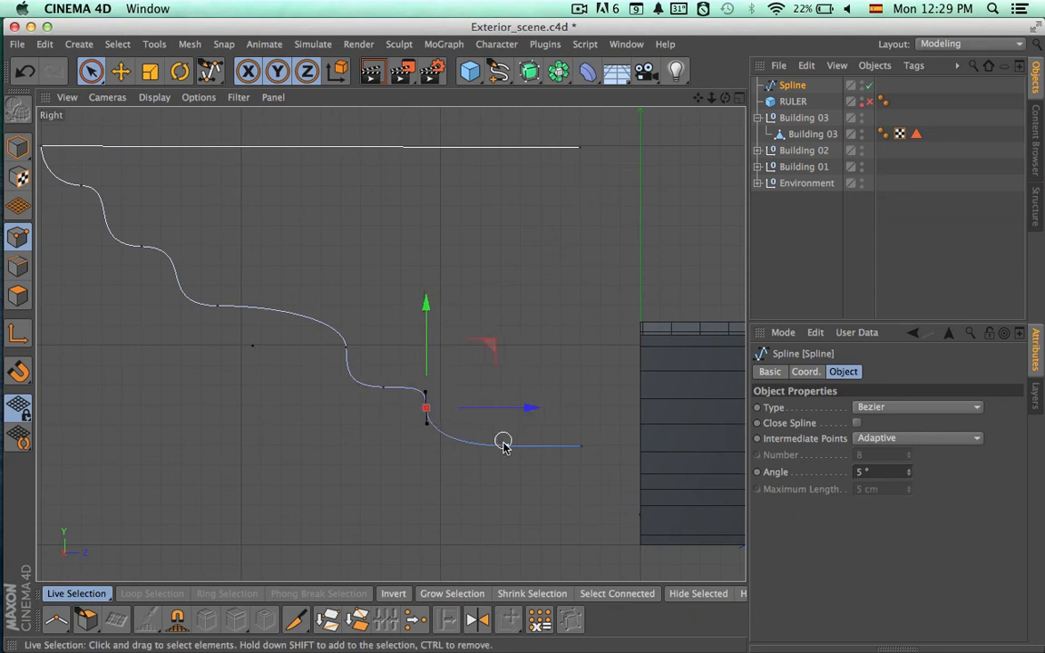
left_click(504, 445)
mouse_move(555, 446)
left_mouse_down()
mouse_move(564, 448)
mouse_move(551, 450)
left_mouse_up()
scroll(485, 500, "down", 3)
Raise the riser point at the outer end of the wide middle ledge along Y to refine its curve.
left_click(405, 382)
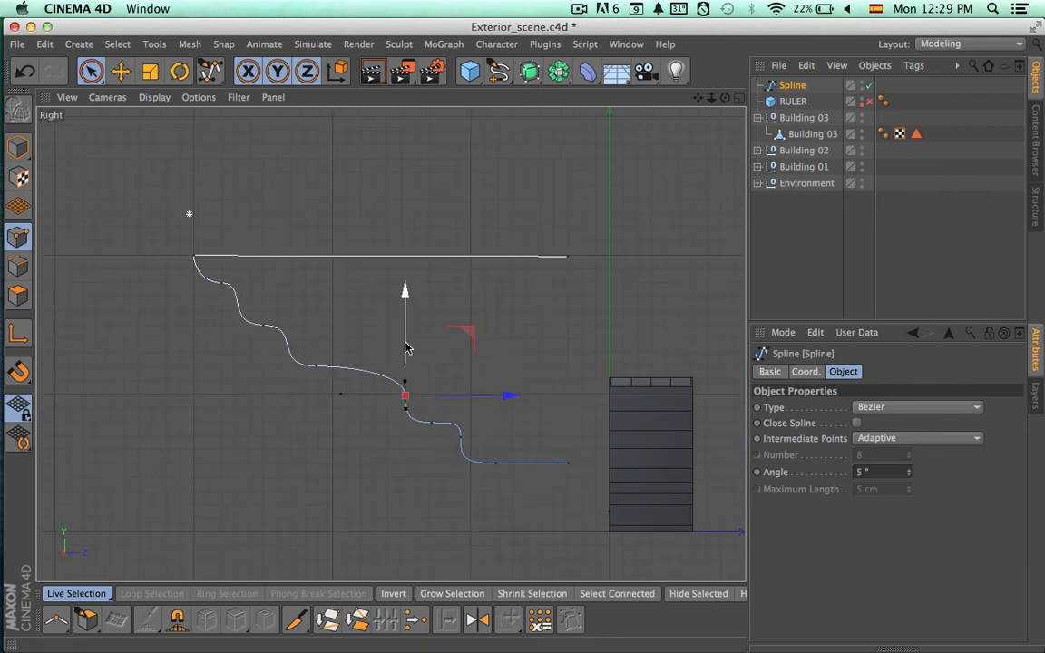
left_click_drag(405, 358, 406, 326)
left_click(433, 422)
left_click_drag(433, 363, 405, 338)
left_click(405, 383)
left_click(405, 383)
Move the top edge's open end point up by about 3.7 cm to make the edge level.
left_click(569, 261)
scroll(594, 354, "up", 5)
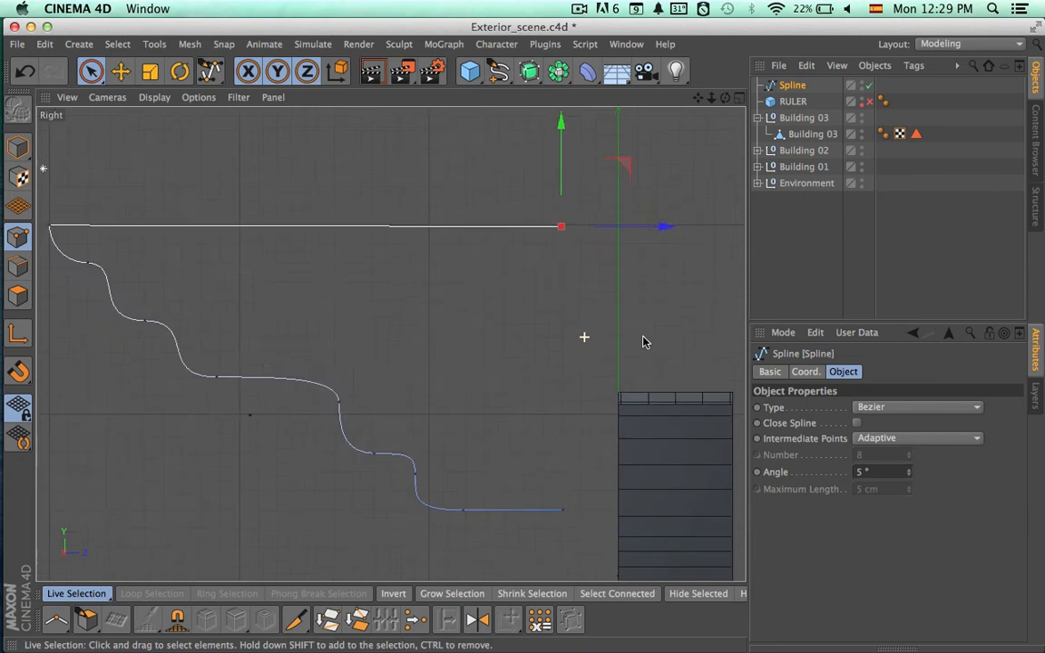
mouse_move(612, 166)
left_mouse_down()
mouse_move(636, 168)
mouse_move(604, 168)
left_mouse_up()
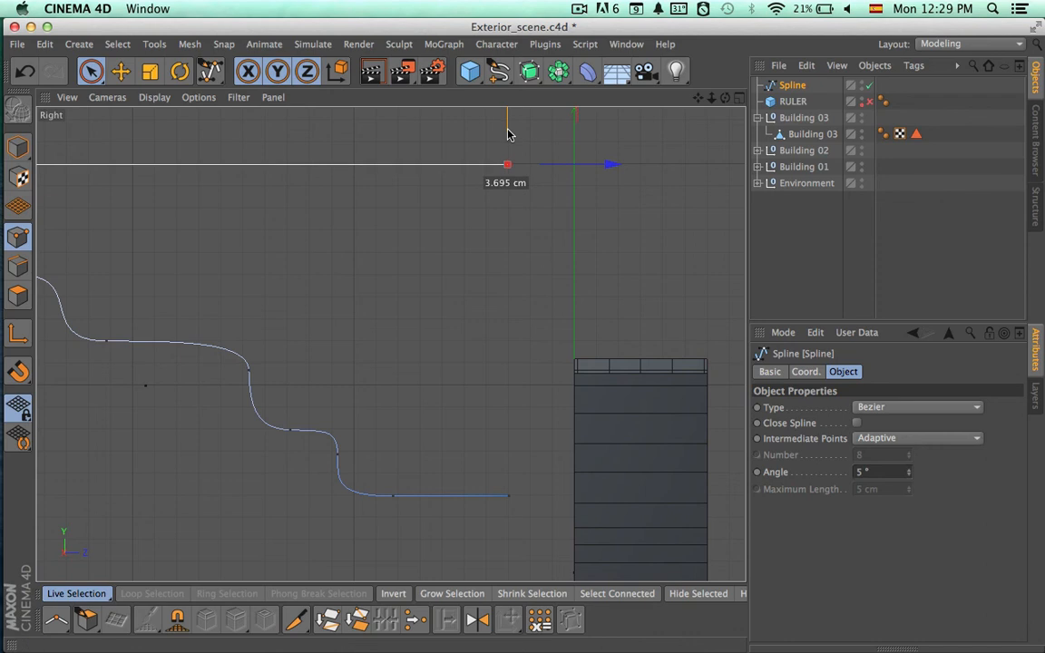
scroll(544, 245, "down", 4)
middle_click_drag(507, 310, 454, 321, "alt")
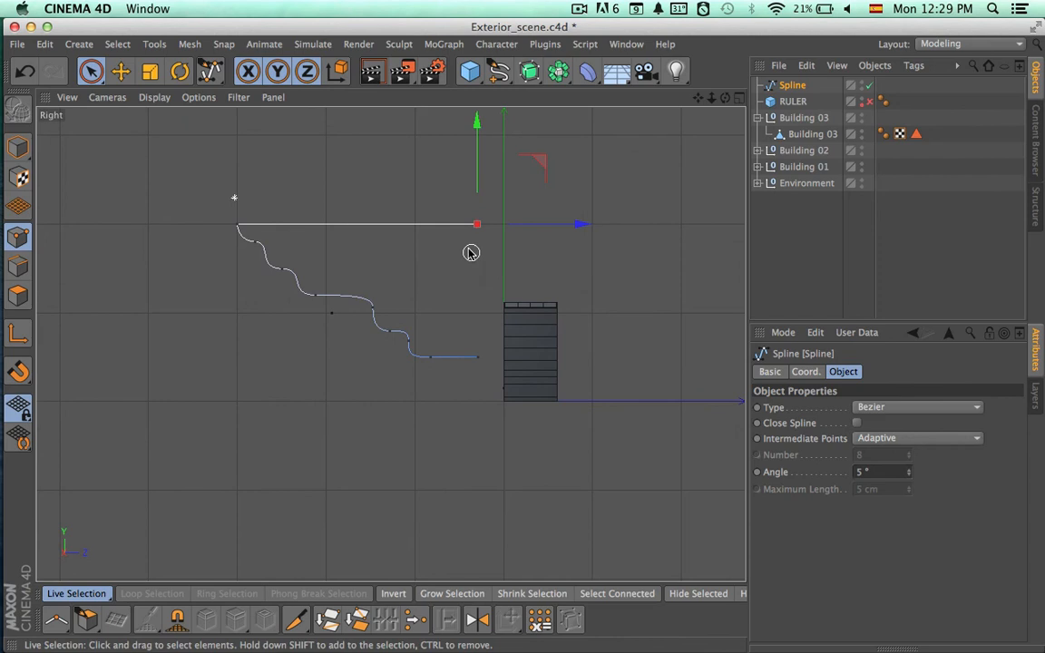
scroll(390, 286, "up", 5)
scroll(366, 282, "down", 5)
middle_click_drag(366, 282, 303, 279, "alt")
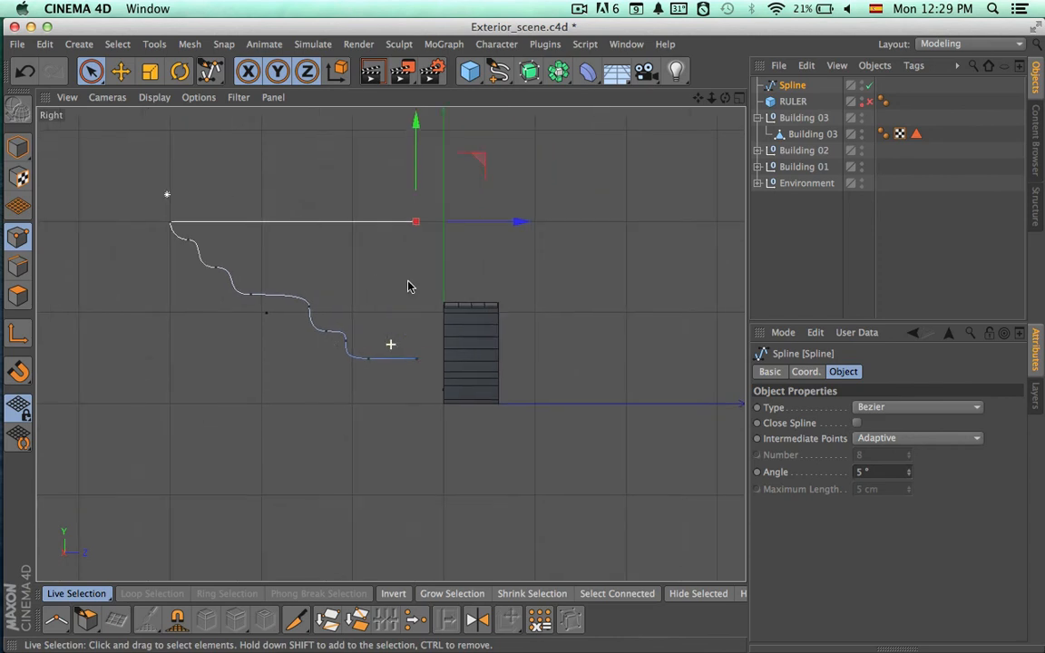
Add an Extrude generator and make the cornice Spline its child.
left_click(529, 71)
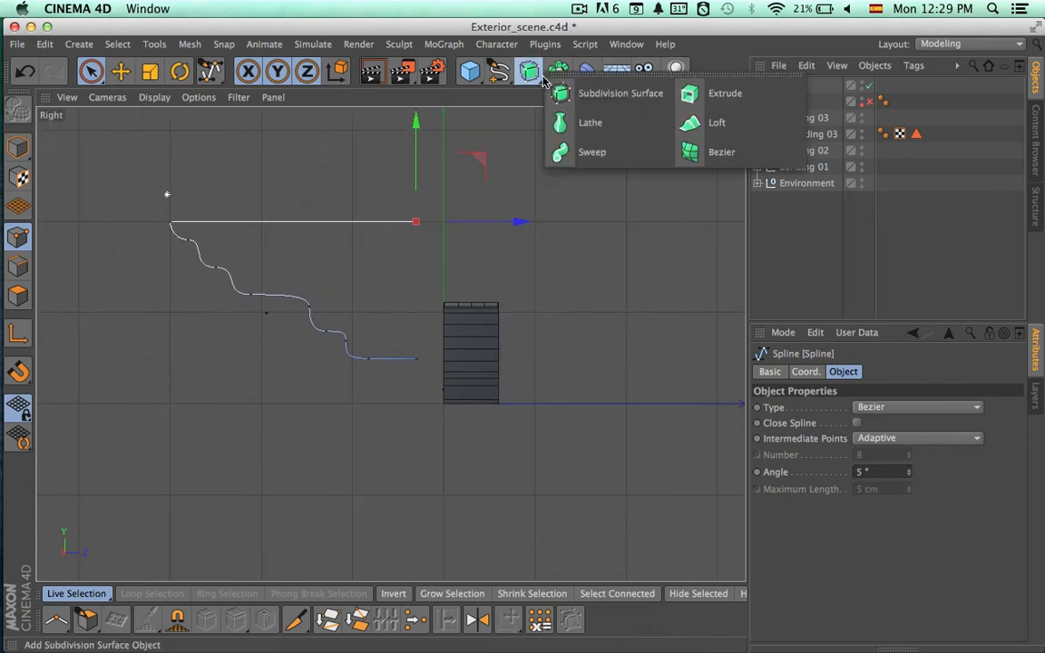
left_click(760, 103)
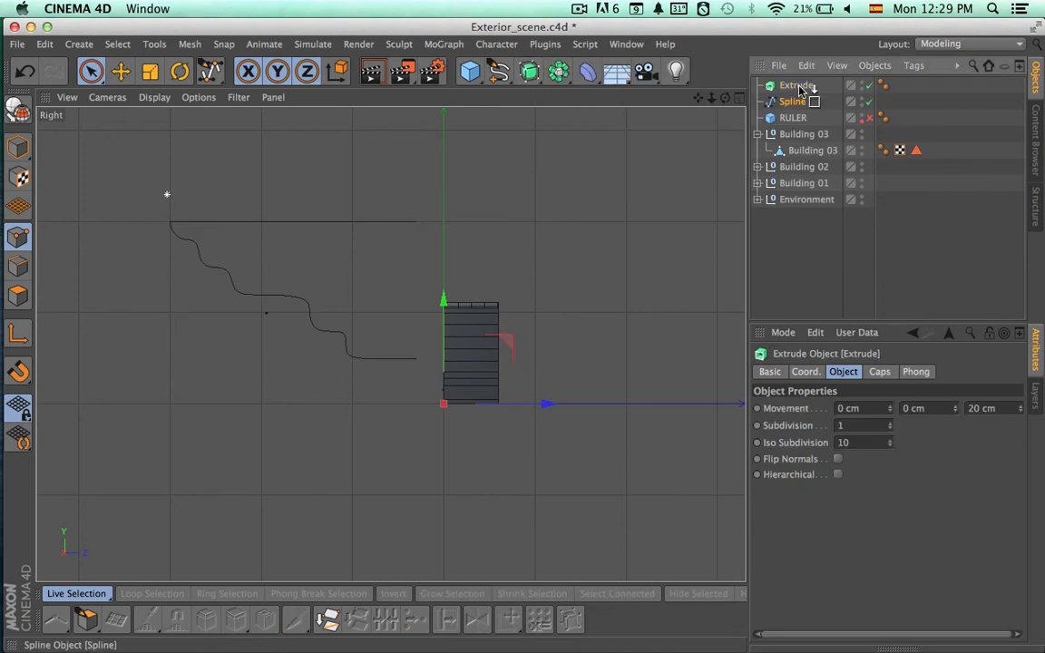
left_click_drag(800, 88, 800, 91)
In the Perspective view, set the Extrude object's Movement to 1666 cm in X and 0 cm in Z.
middle_click(469, 107)
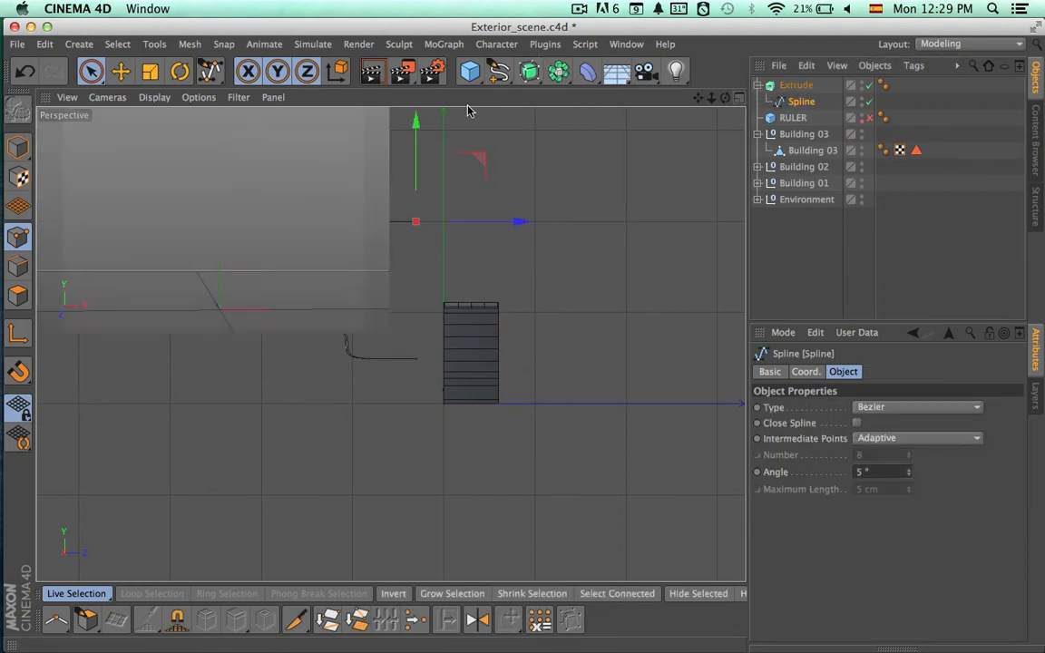
left_click(382, 98)
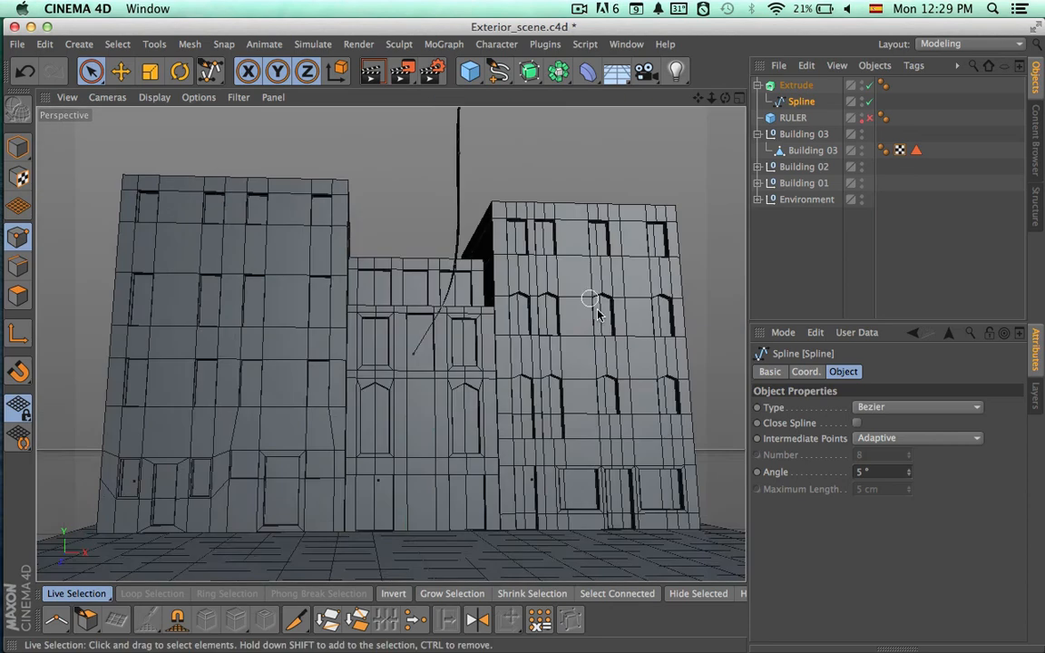
right_click_drag(600, 317, 345, 317, "alt")
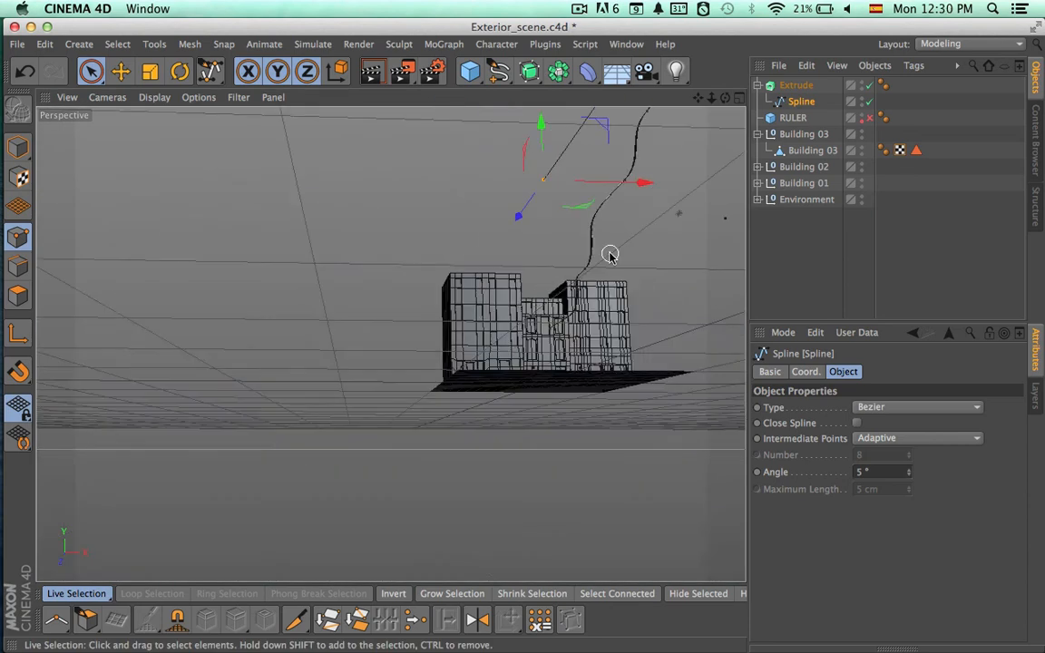
left_click_drag(612, 254, 382, 412, "alt")
left_click_drag(465, 442, 472, 435, "alt")
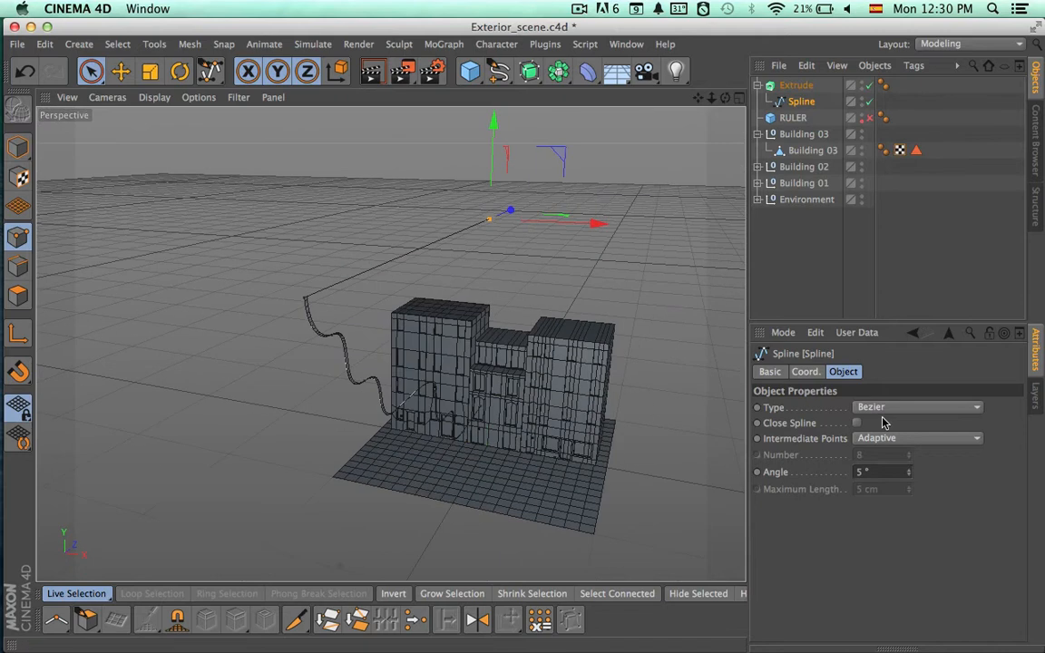
left_click(795, 87)
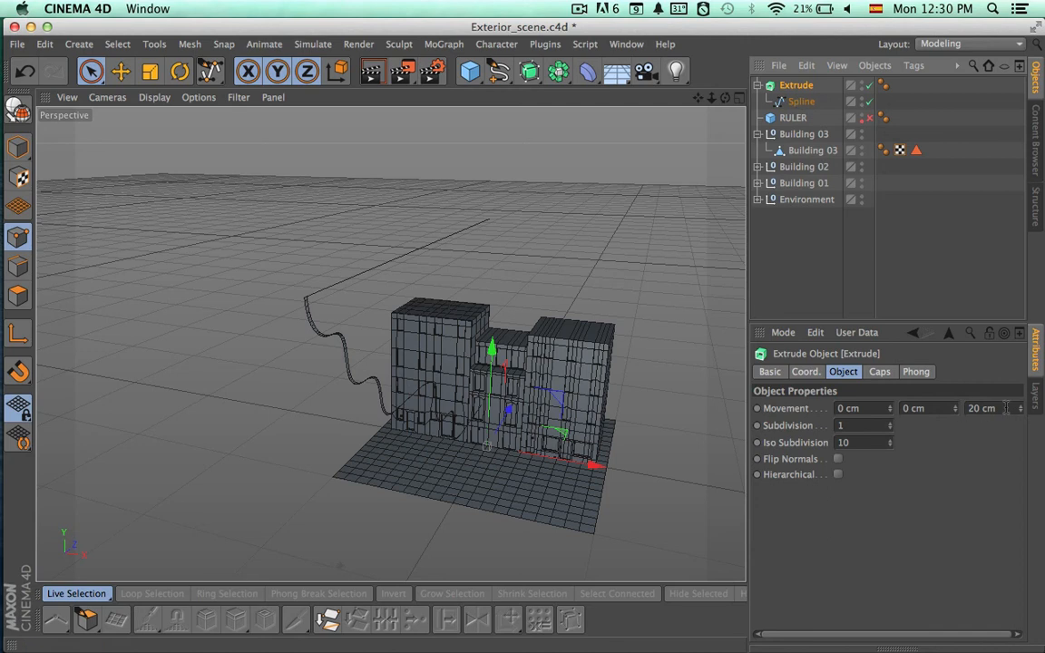
left_click(963, 408)
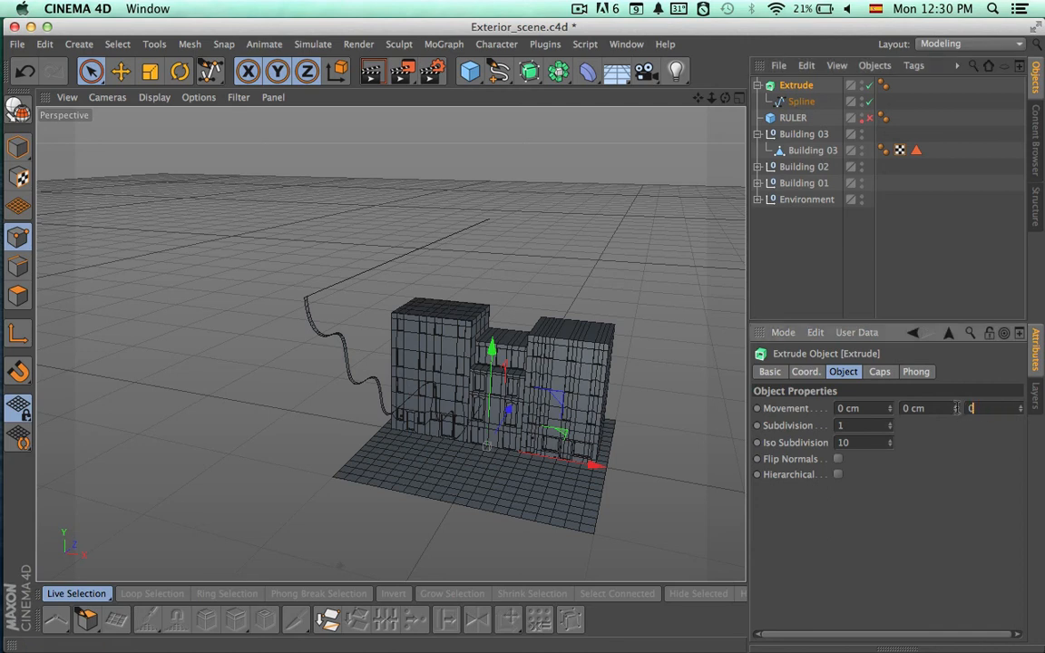
key("Return")
left_click_drag(889, 408, 869, 534)
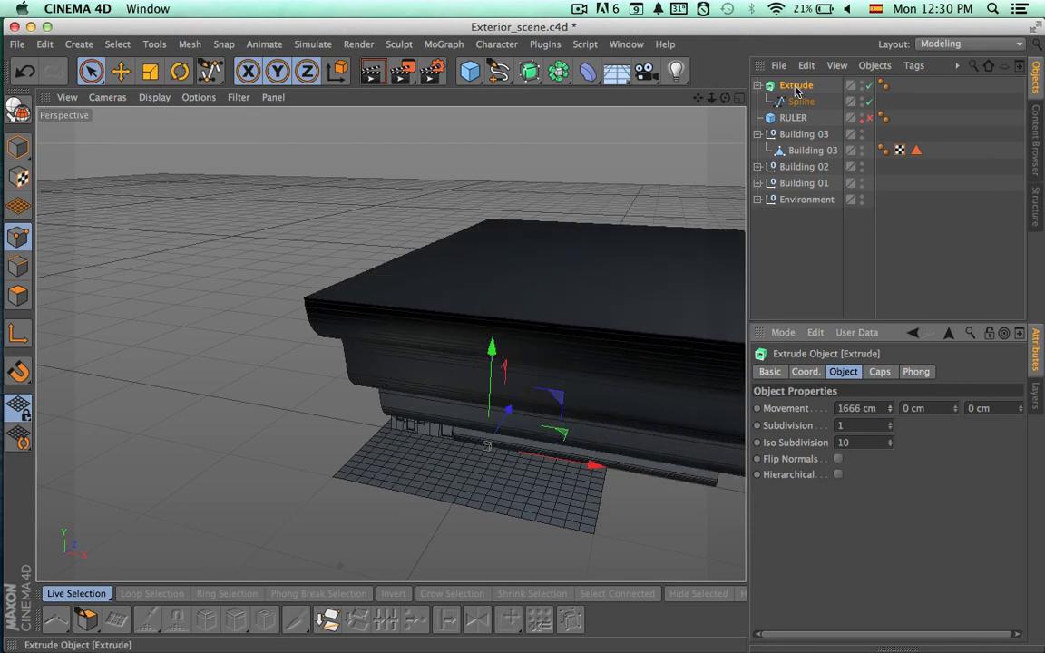
Scale the Extrude object down uniformly to about 6%, giving it an X Movement of about 100 cm.
key("t")
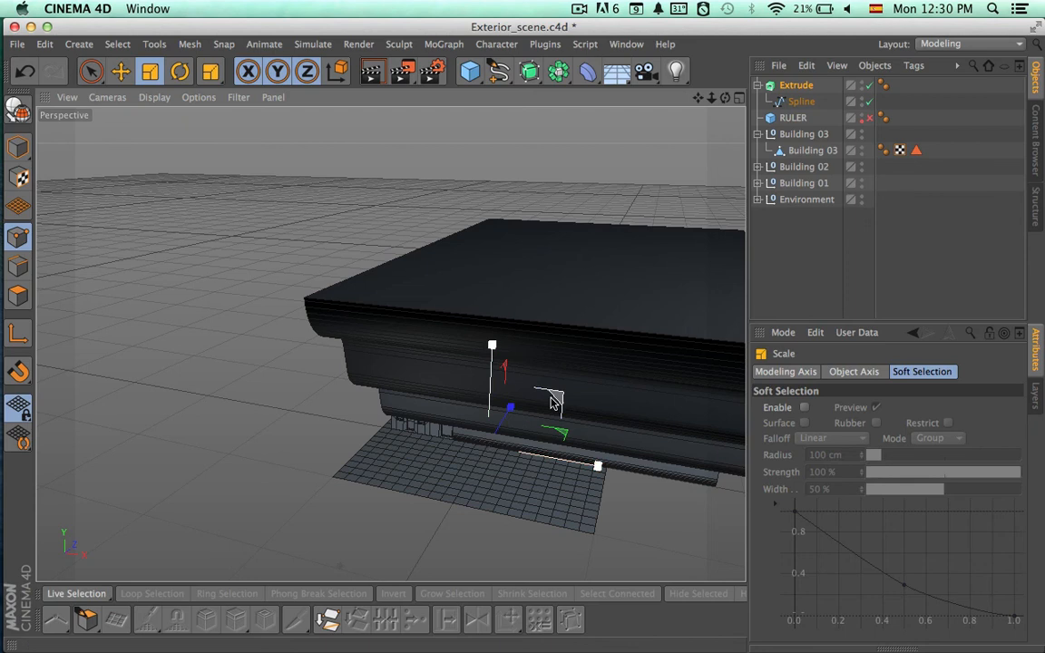
left_click_drag(557, 396, 397, 434)
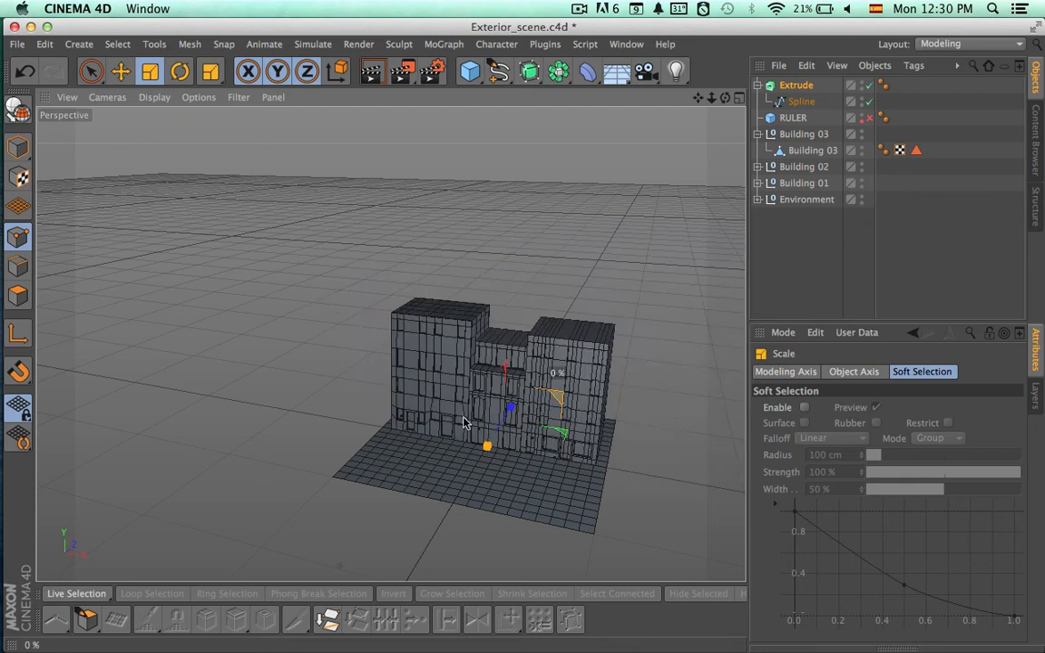
left_click_drag(464, 423, 482, 370)
left_click_drag(548, 379, 54, 572)
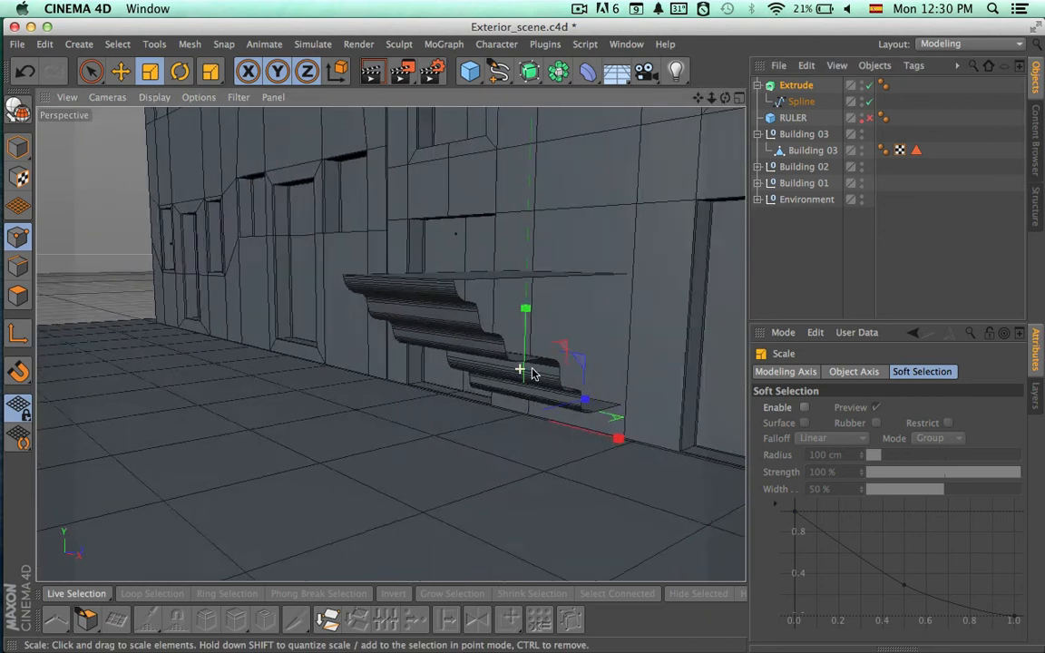
left_click_drag(533, 373, 624, 354, "alt")
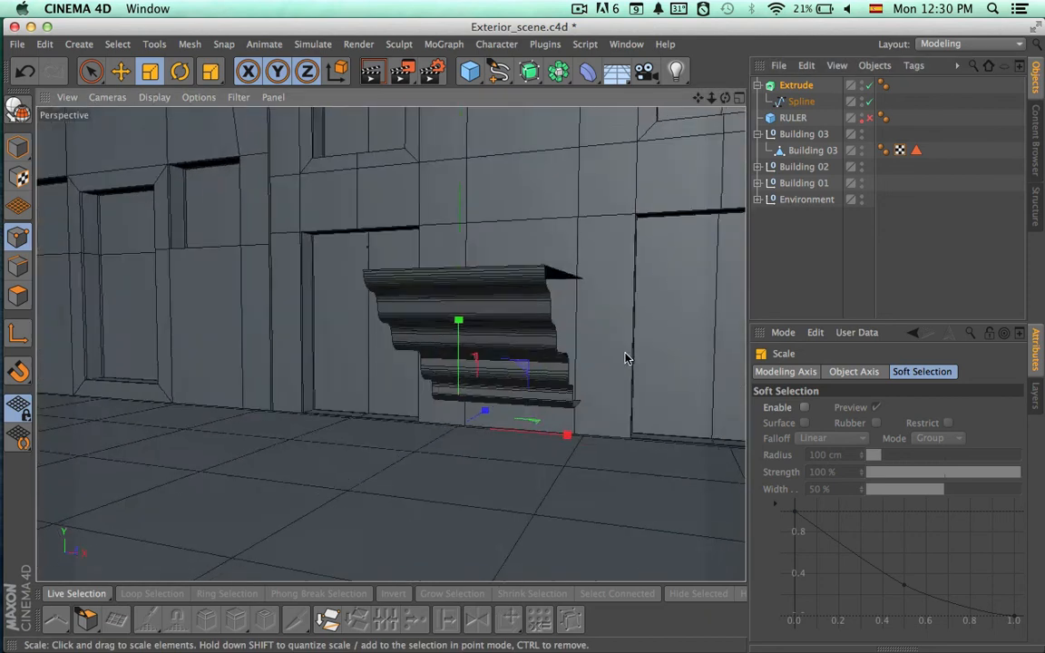
right_click_drag(605, 380, 513, 387, "alt")
In the Front view, move the Extrude object onto the facade of Building 01, above its small door and windows.
left_click(740, 98)
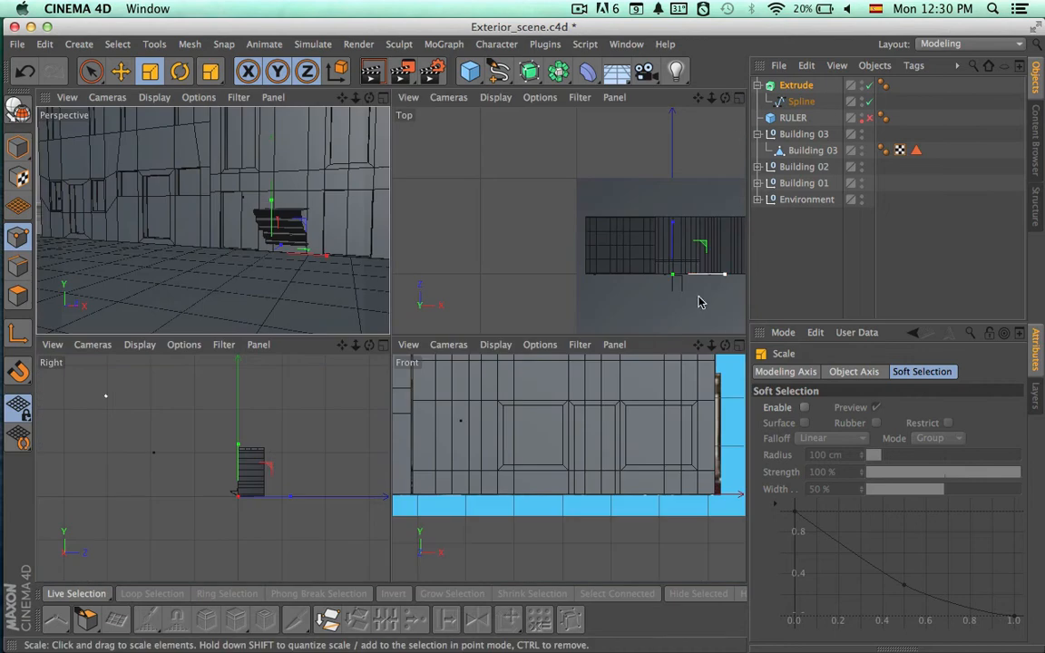
middle_click_drag(699, 302, 639, 283, "alt")
middle_click(629, 414)
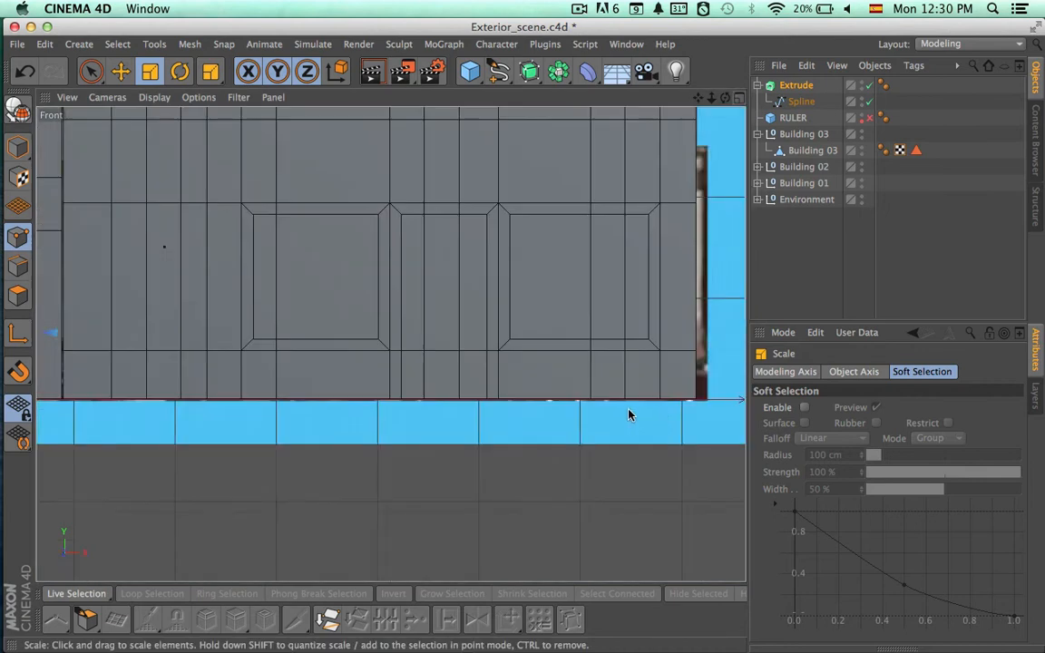
right_click_drag(628, 415, 467, 357, "alt")
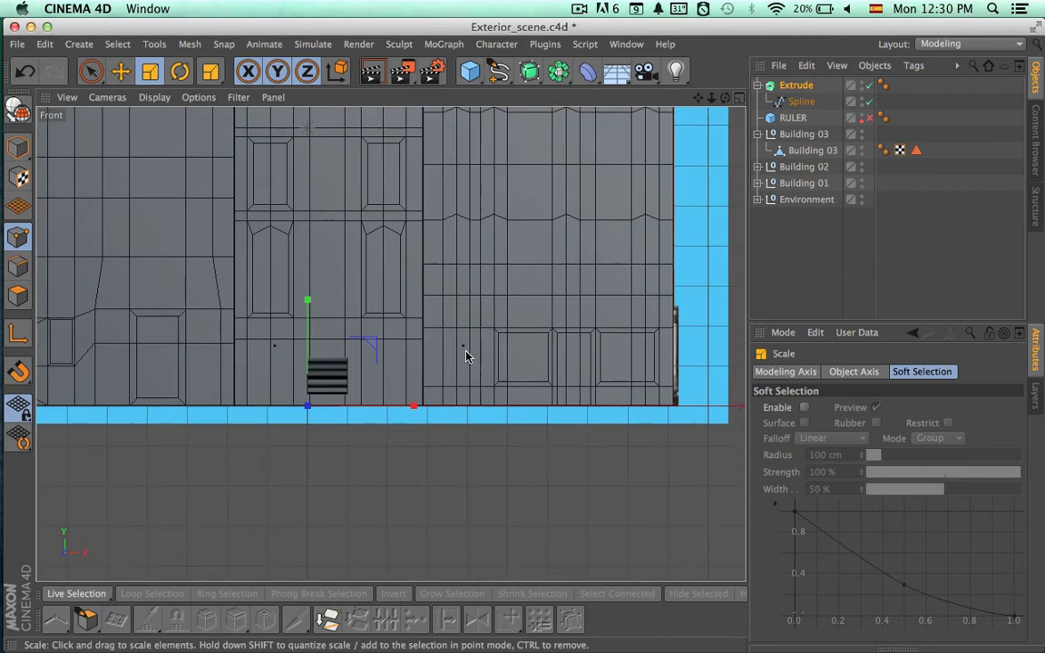
middle_click_drag(466, 357, 606, 380, "alt")
key("9")
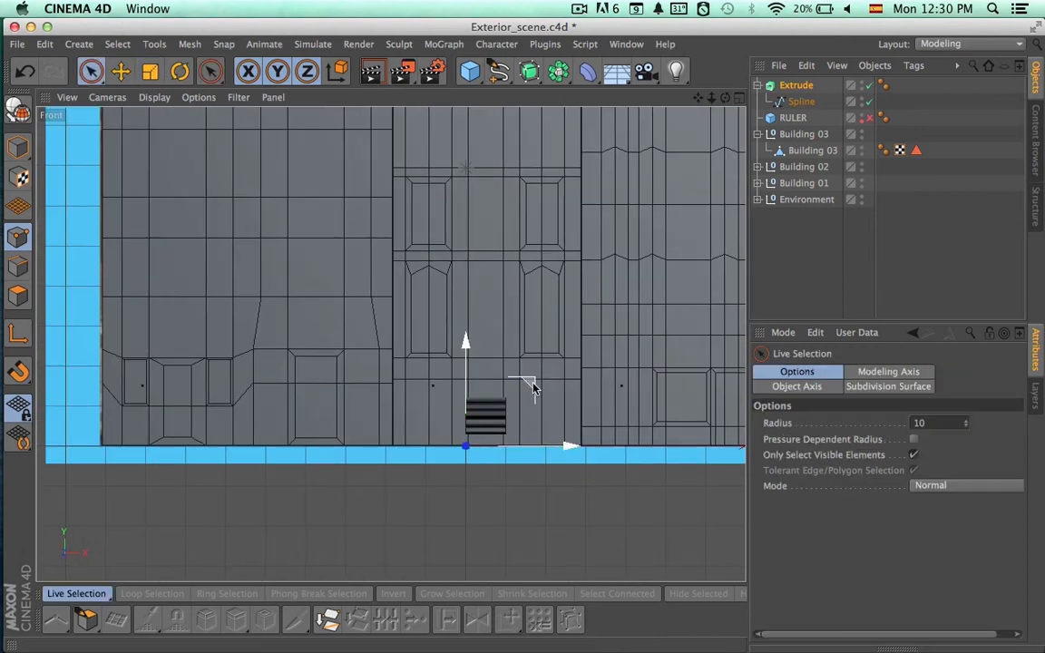
left_click_drag(534, 388, 216, 287)
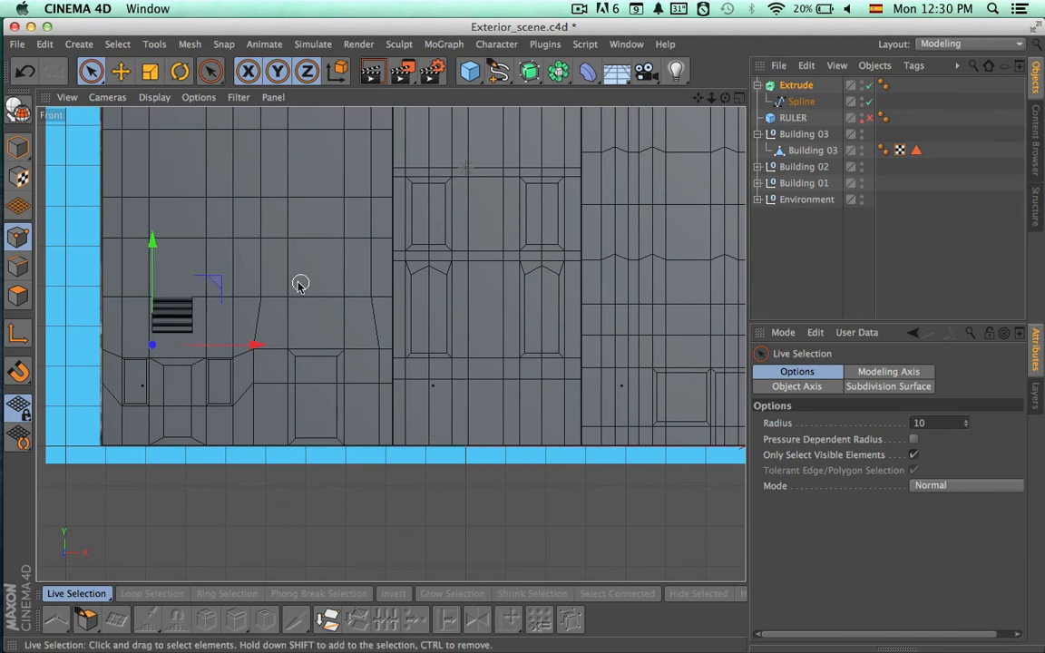
scroll(300, 284, "up", 4)
middle_click_drag(392, 281, 618, 250, "alt")
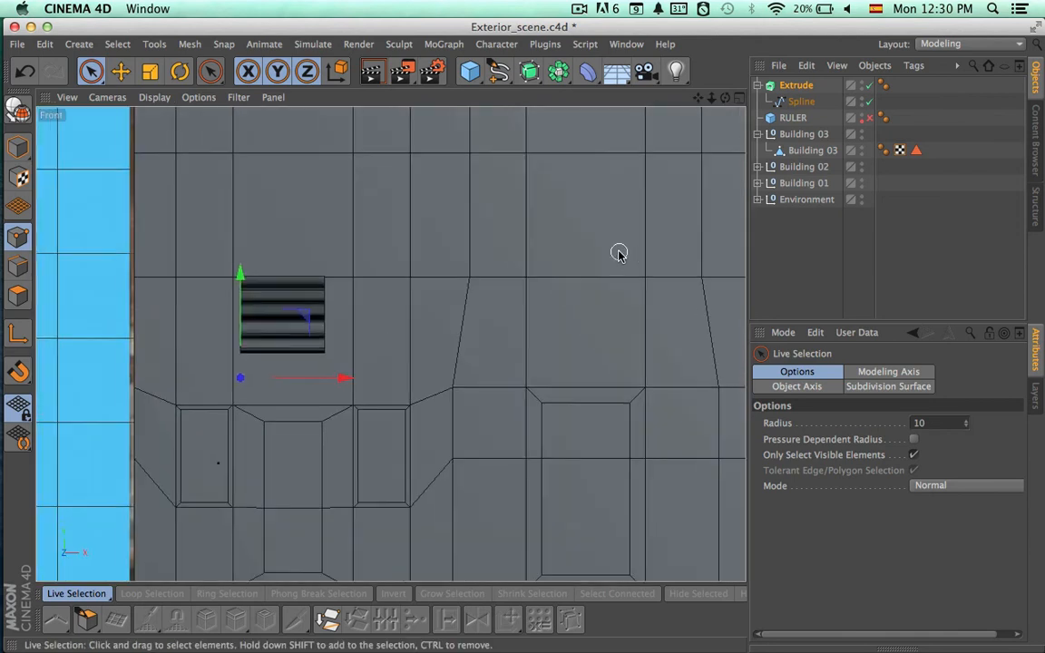
In the Right view, move only the Extrude object's axis to the wall-side end of the profile, around its mid-height.
left_click(743, 96)
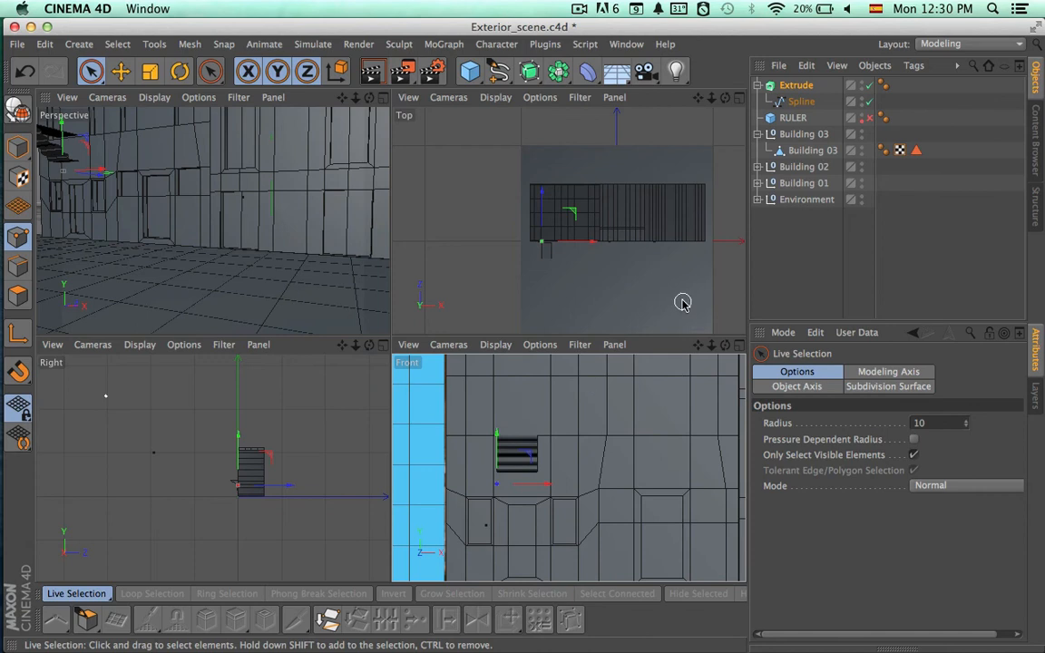
middle_click_drag(634, 378, 594, 398, "alt")
left_click(381, 345)
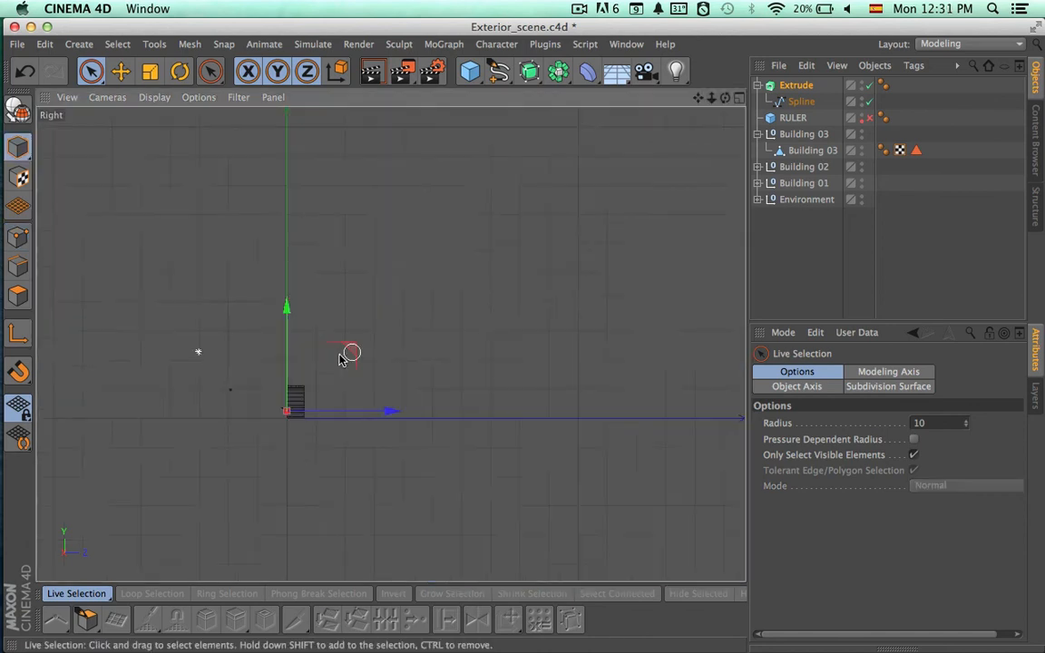
middle_click_drag(265, 408, 408, 312, "alt")
left_click(466, 430)
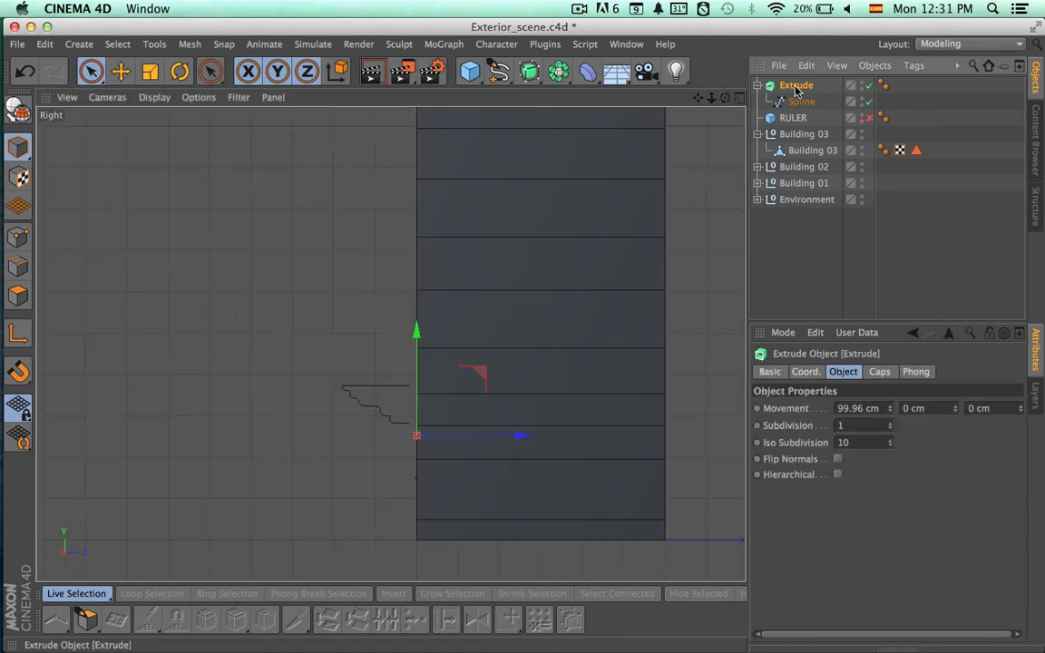
left_click_drag(475, 373, 484, 373)
key("super+z")
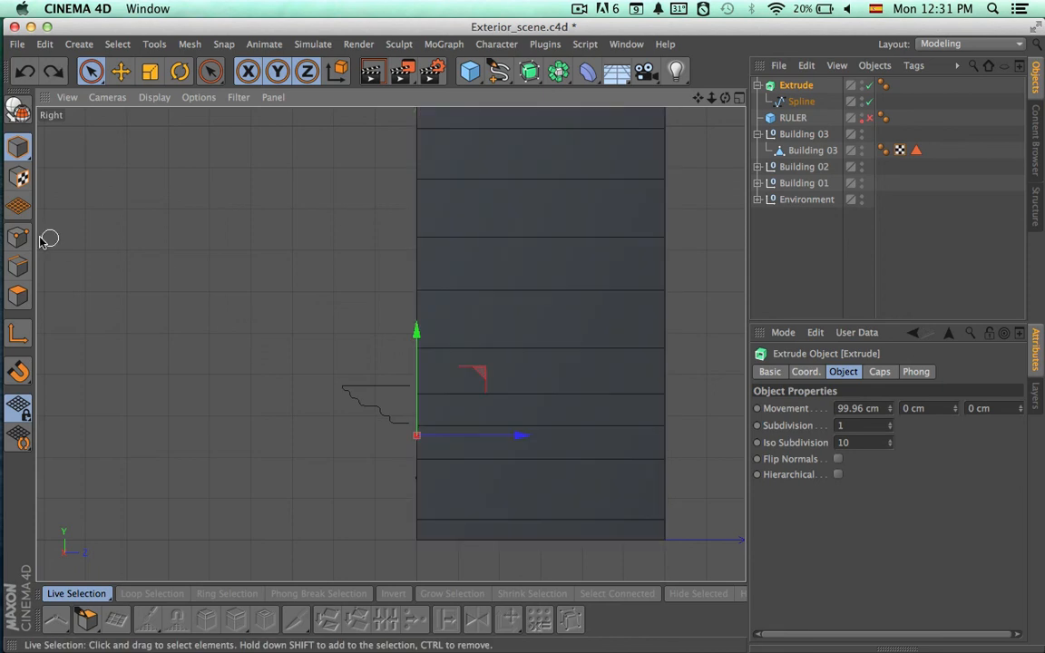
left_click(18, 334)
scroll(345, 385, "up", 5)
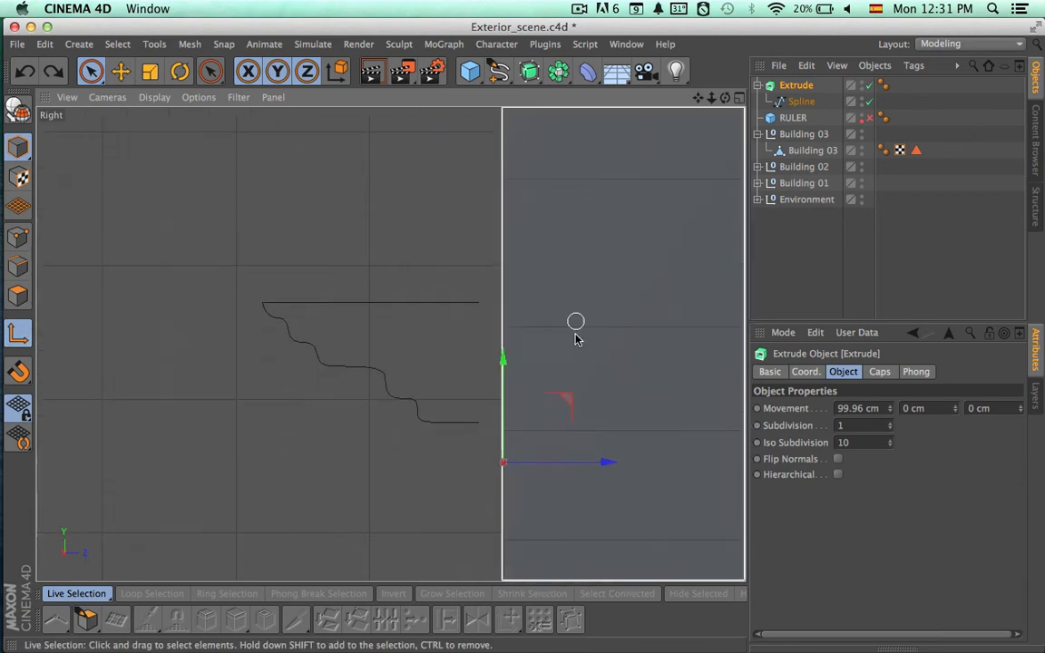
left_click_drag(504, 356, 508, 269)
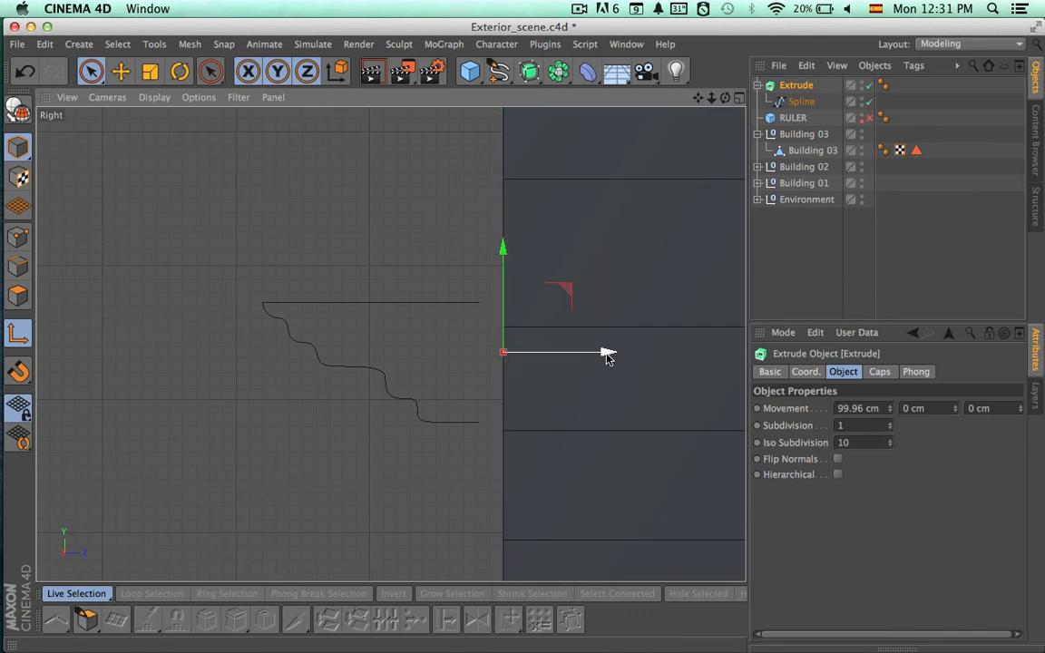
left_click_drag(604, 355, 578, 357)
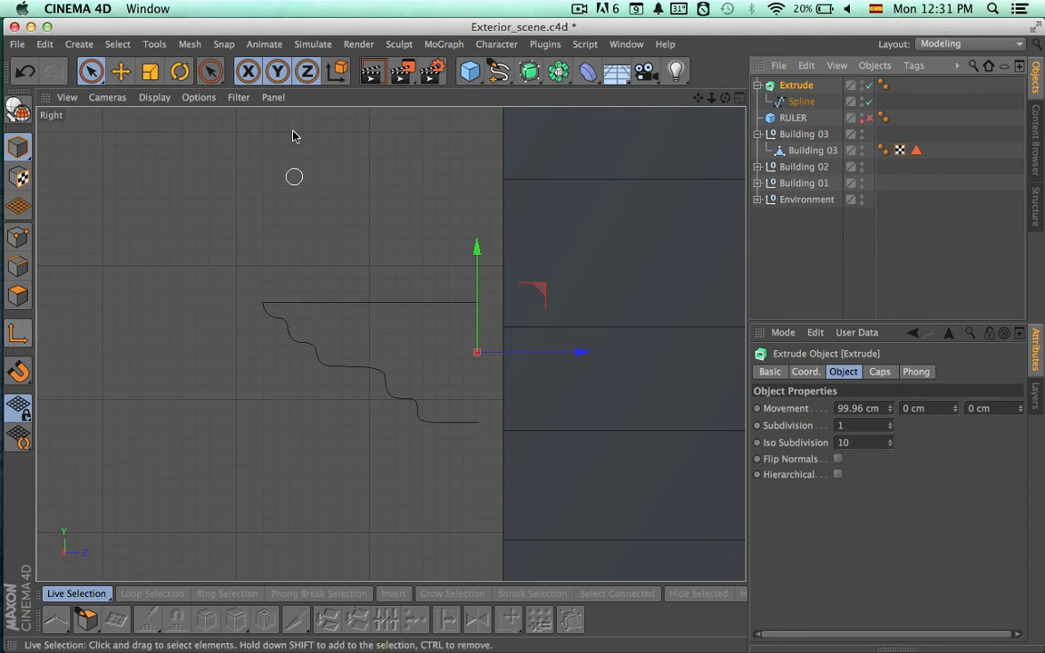
Turn off axis editing and scale the Extrude object down uniformly to about 14% around its relocated axis.
key("t")
left_click_drag(541, 289, 83, 466)
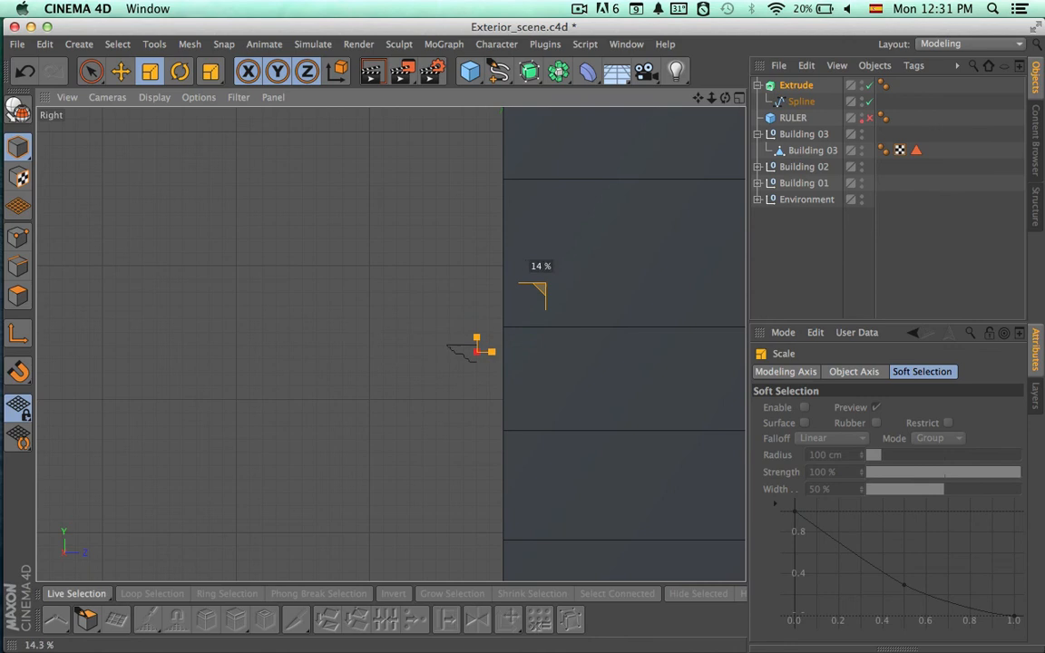
left_click_drag(25, 484, 22, 486)
middle_click_drag(673, 349, 645, 223, "alt")
right_click_drag(650, 267, 532, 268, "alt")
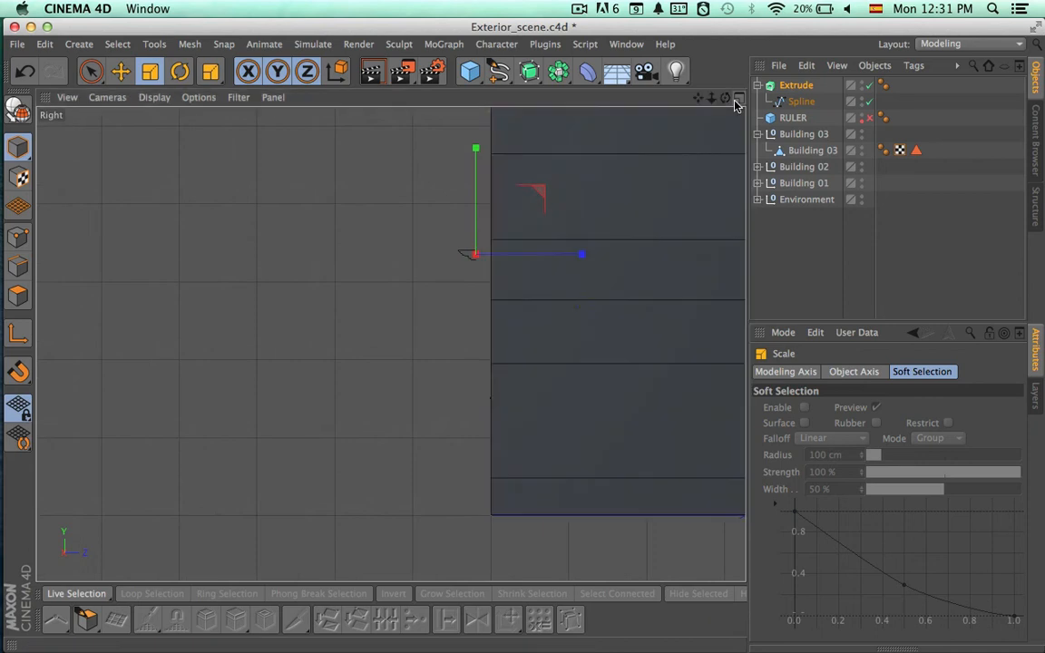
In the Front view, enable X-Ray for the Building 01 polygon object to reveal the facade reference photo.
left_click(735, 101)
left_click(734, 348)
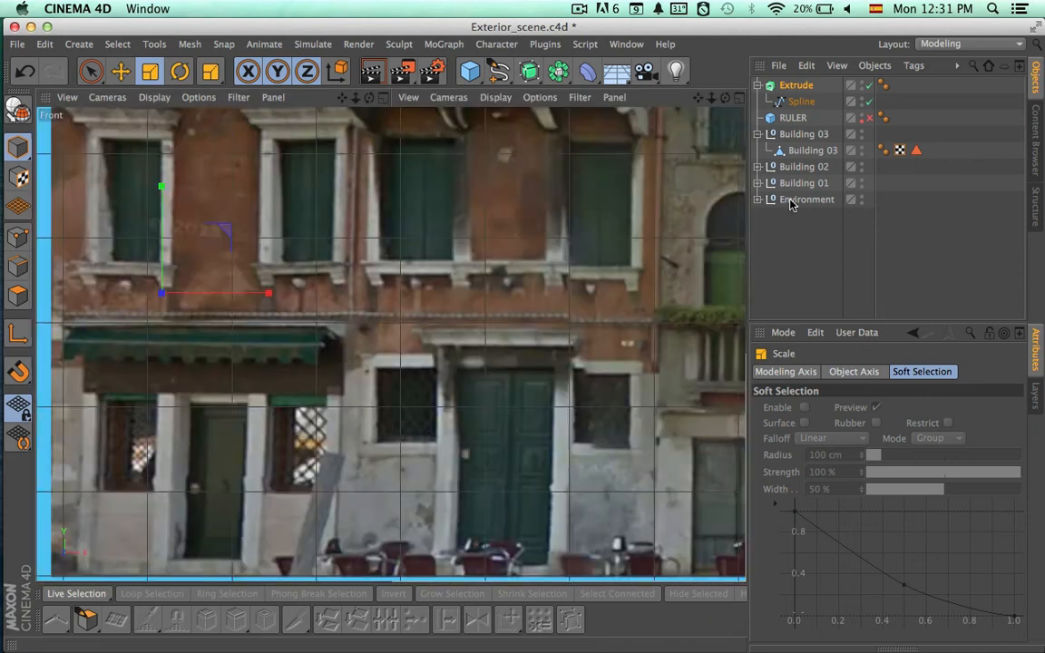
left_click(812, 149)
scroll(487, 355, "down", 5)
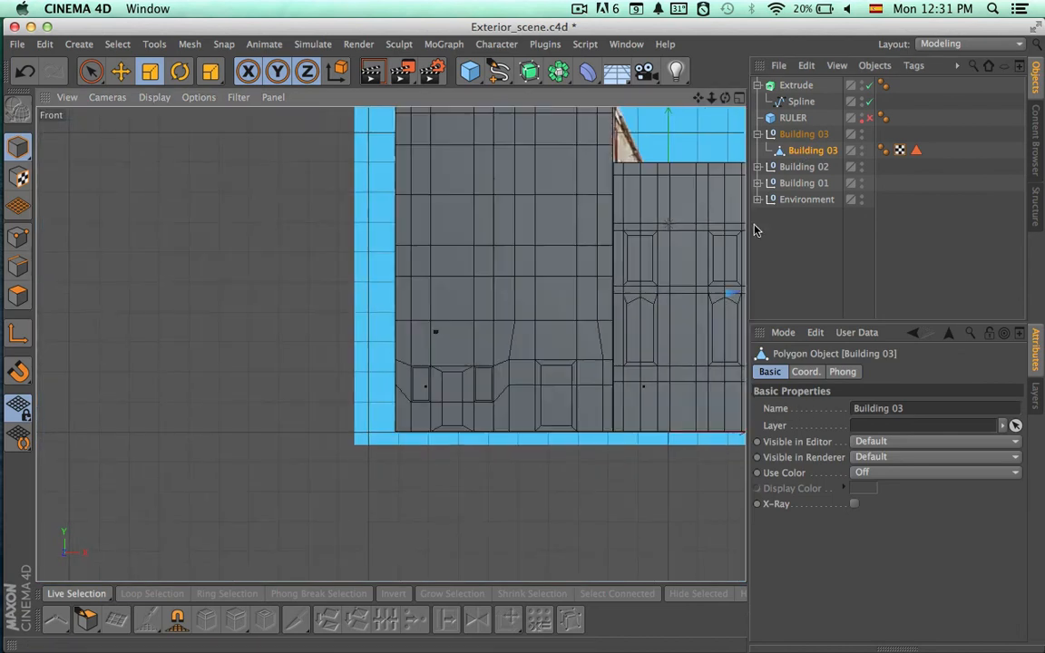
left_click(758, 182)
left_click(806, 199)
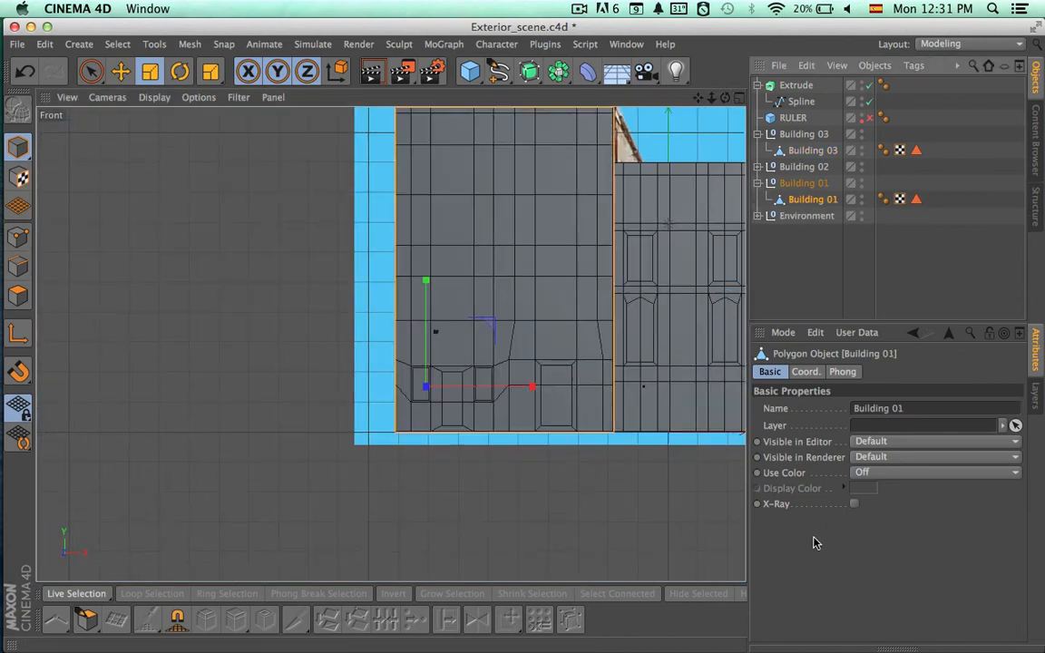
left_click(852, 503)
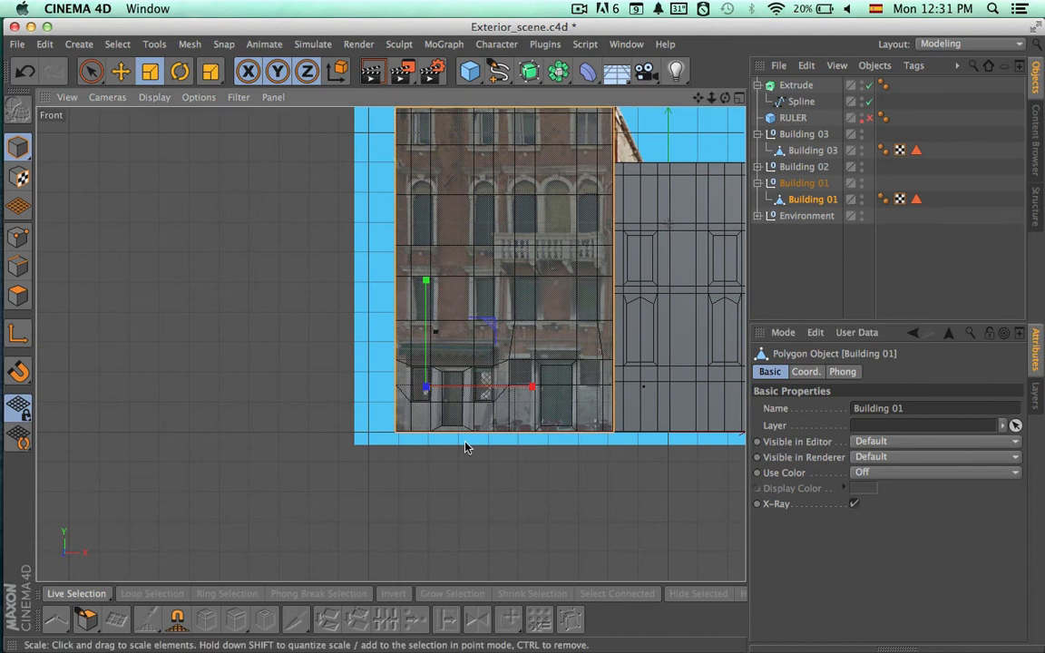
scroll(612, 434, "up", 6)
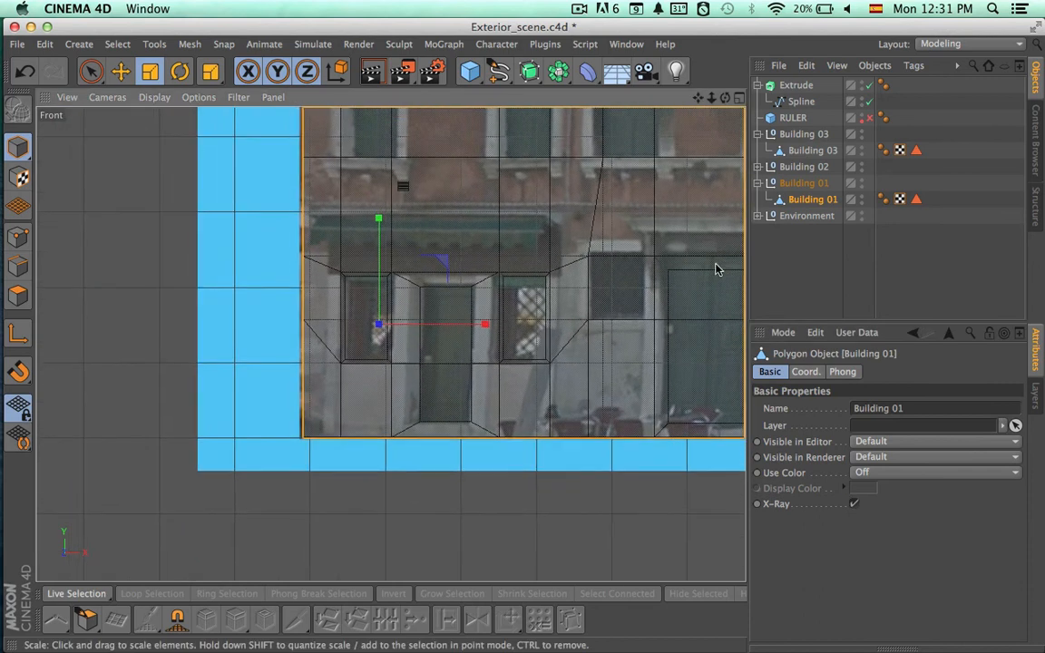
Move the Extrude object onto the stone sill beneath the outermost window above the green awning, aligning its height with the sill.
left_click(793, 86)
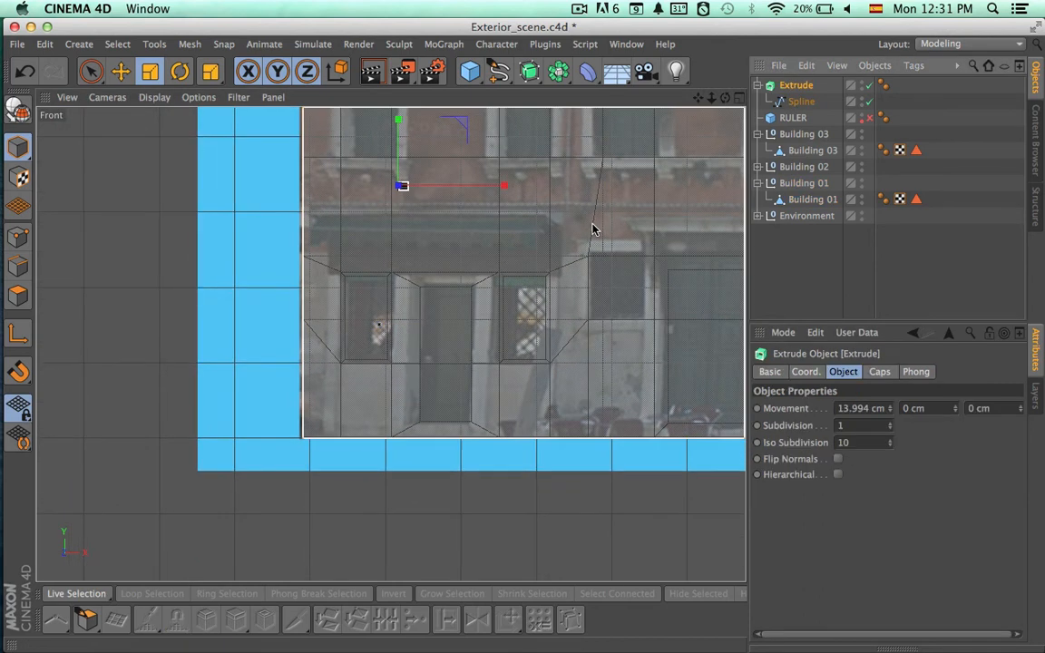
scroll(544, 222, "up", 3)
middle_click_drag(600, 268, 659, 302, "alt")
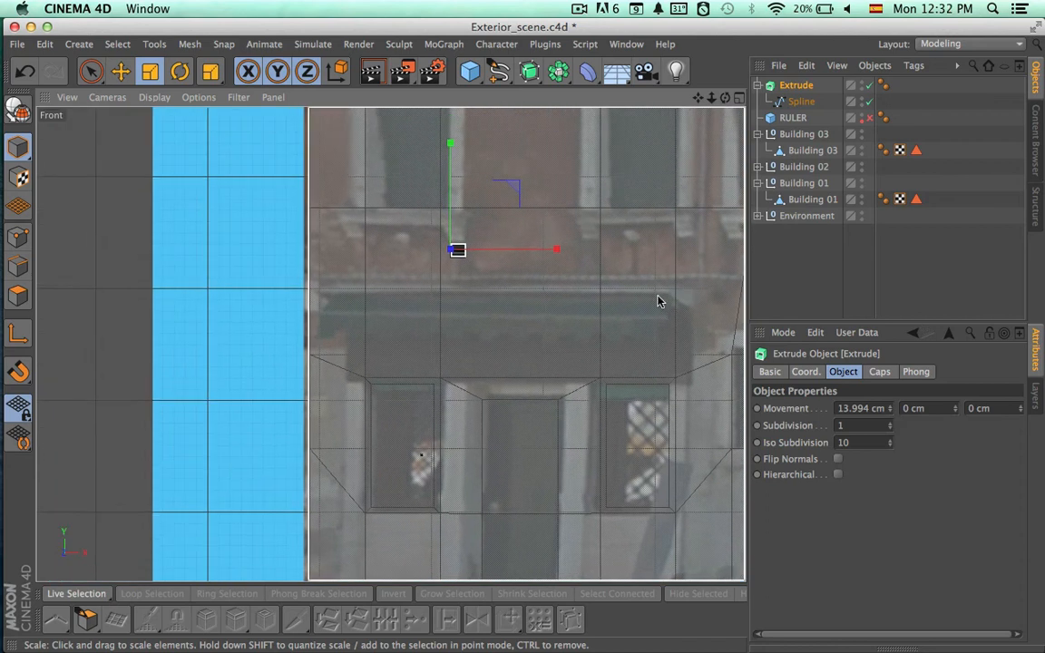
key("space")
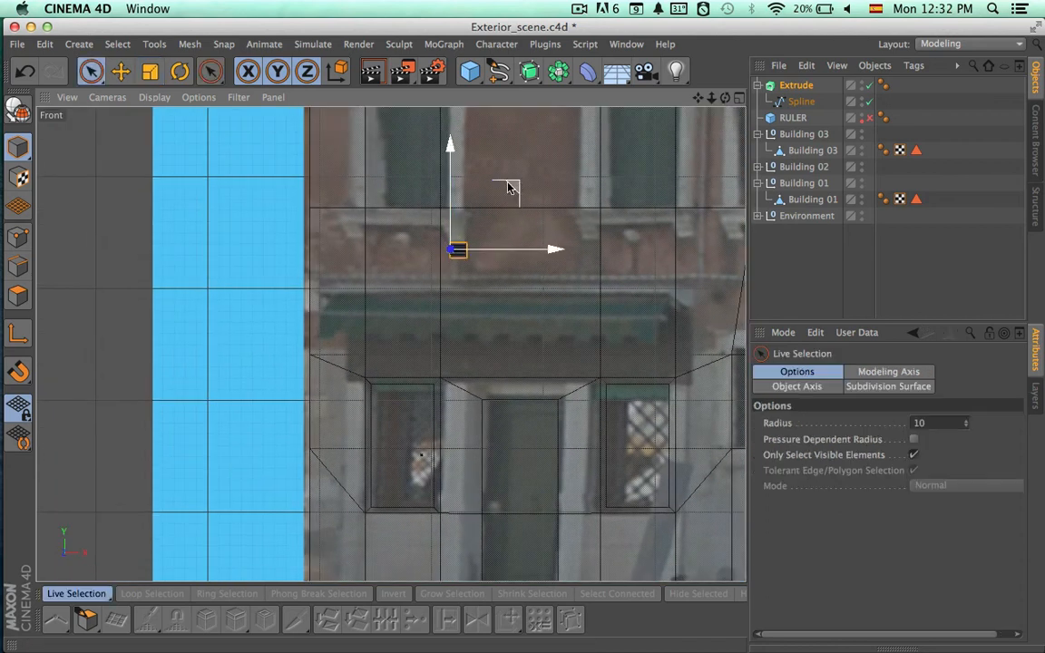
left_click_drag(517, 186, 425, 155)
right_click_drag(445, 186, 590, 268, "alt")
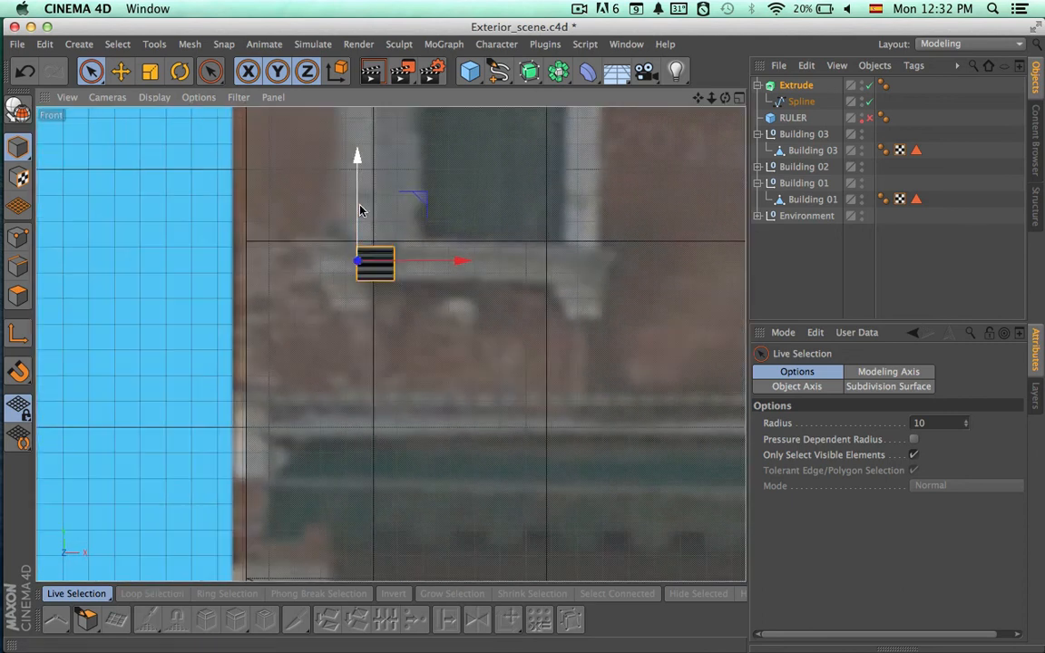
left_click_drag(357, 209, 356, 204)
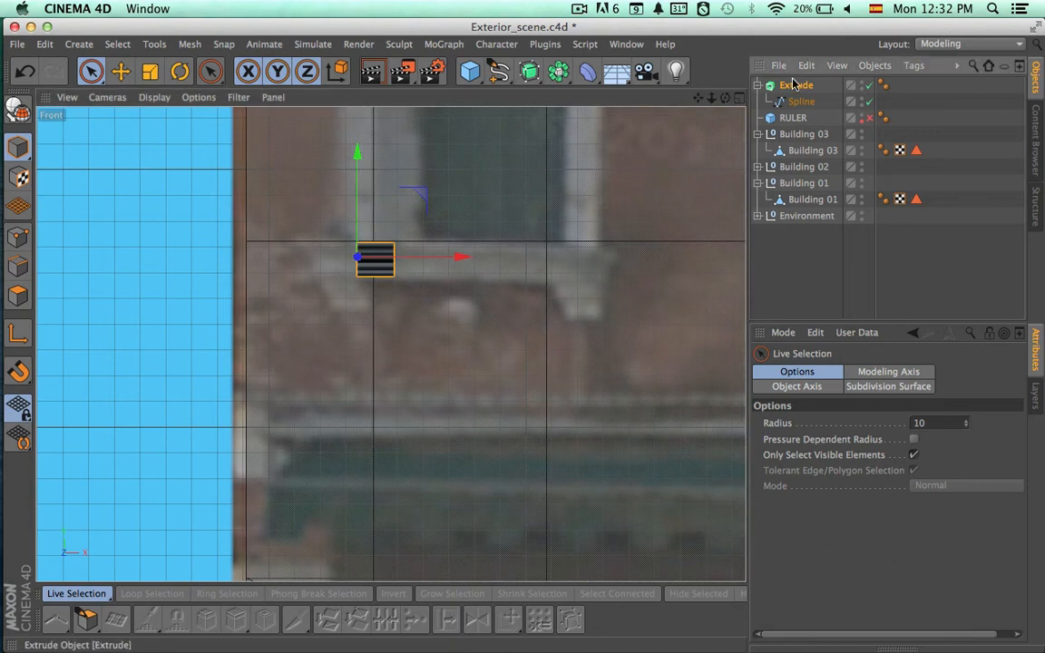
Set the Extrude object's X Movement to 90 cm to match the width of the window sill.
left_click(786, 86)
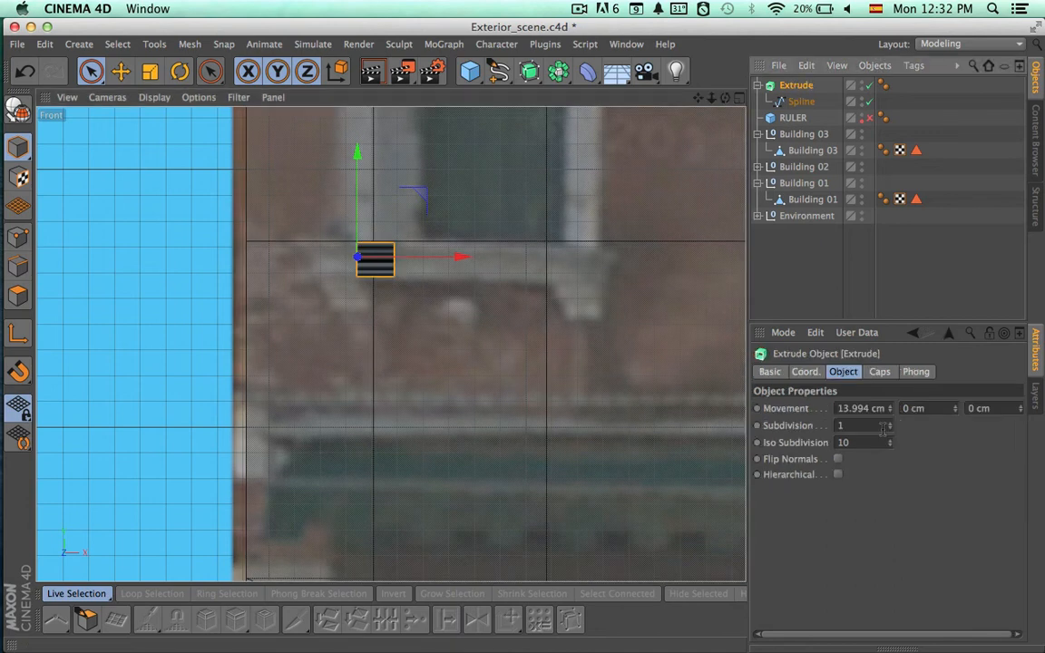
left_click_drag(884, 409, 837, 408)
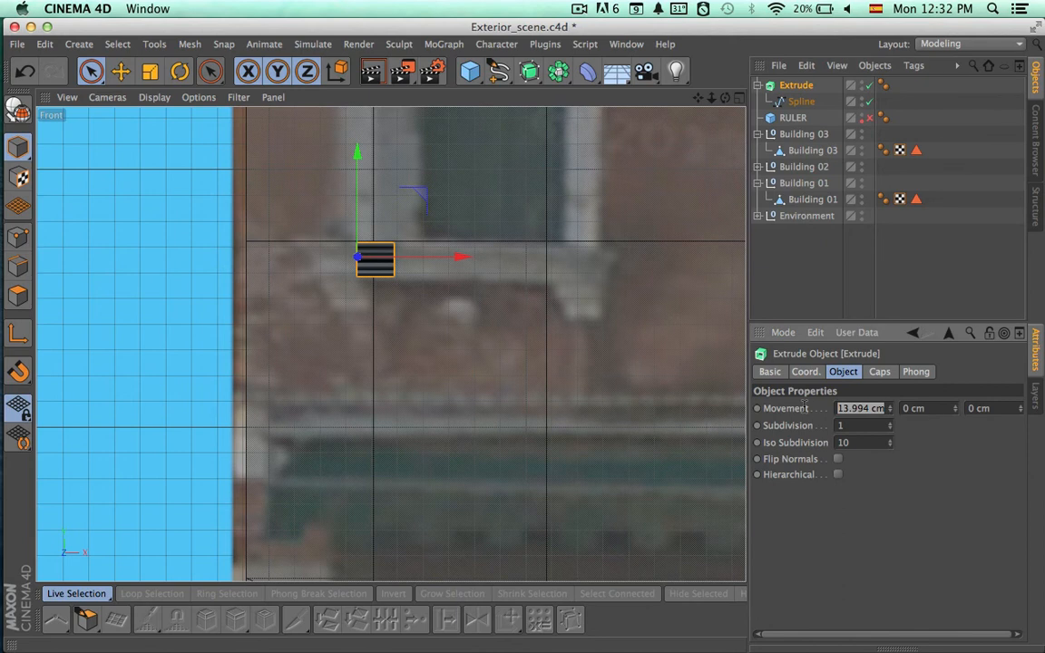
type("50")
key("Return")
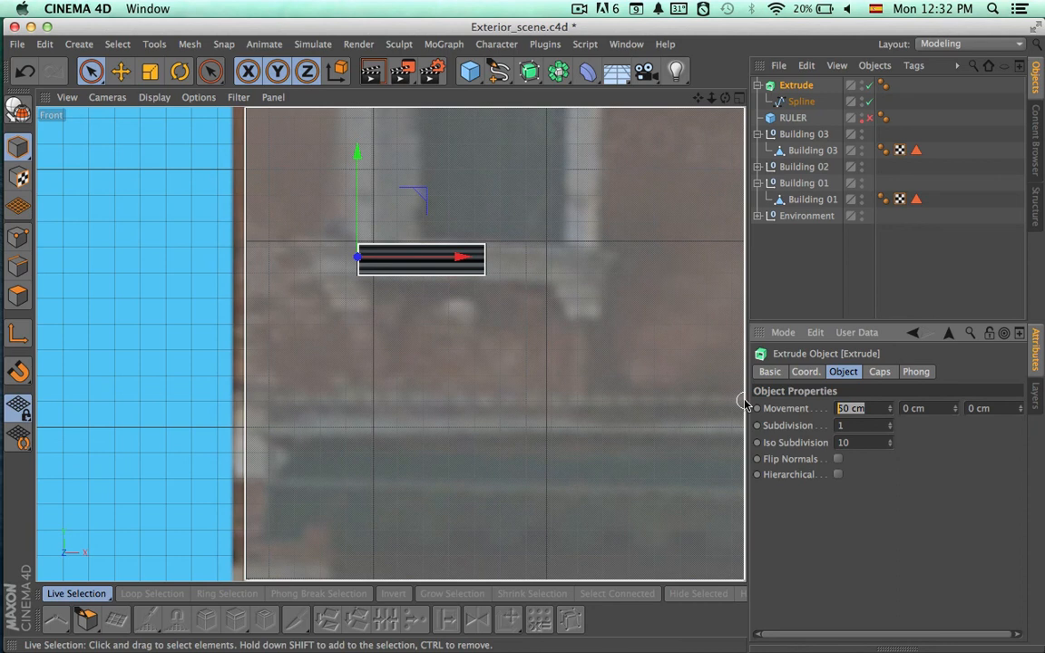
type("90")
key("Return")
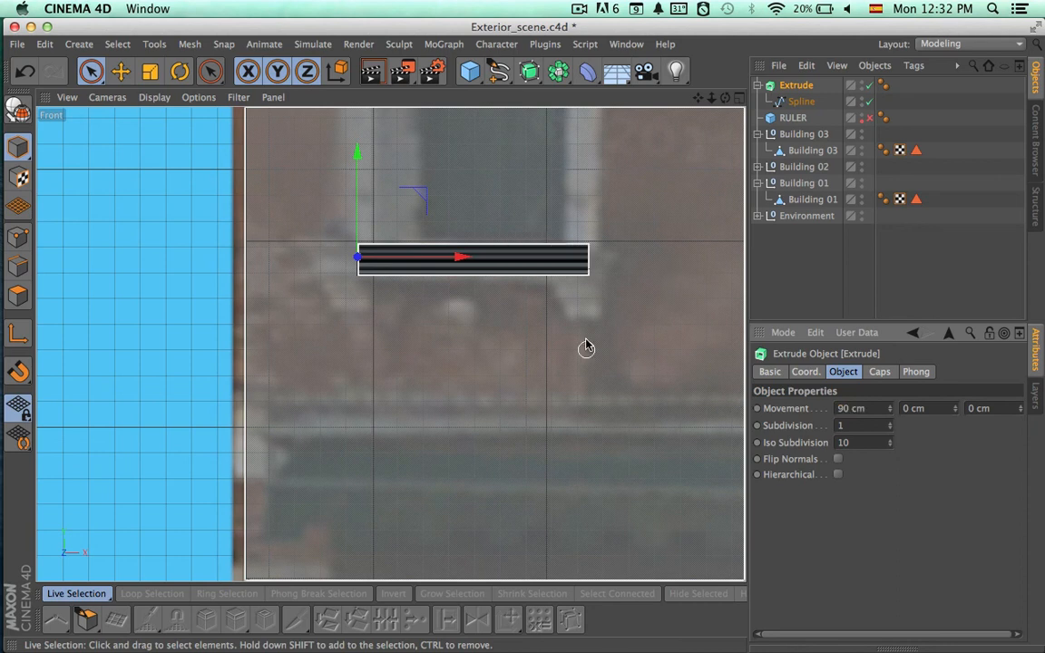
Shift the Extrude object slightly along negative X to align it with the window sill in the photo.
right_click_drag(585, 341, 518, 335, "alt")
middle_click_drag(484, 370, 466, 373, "alt")
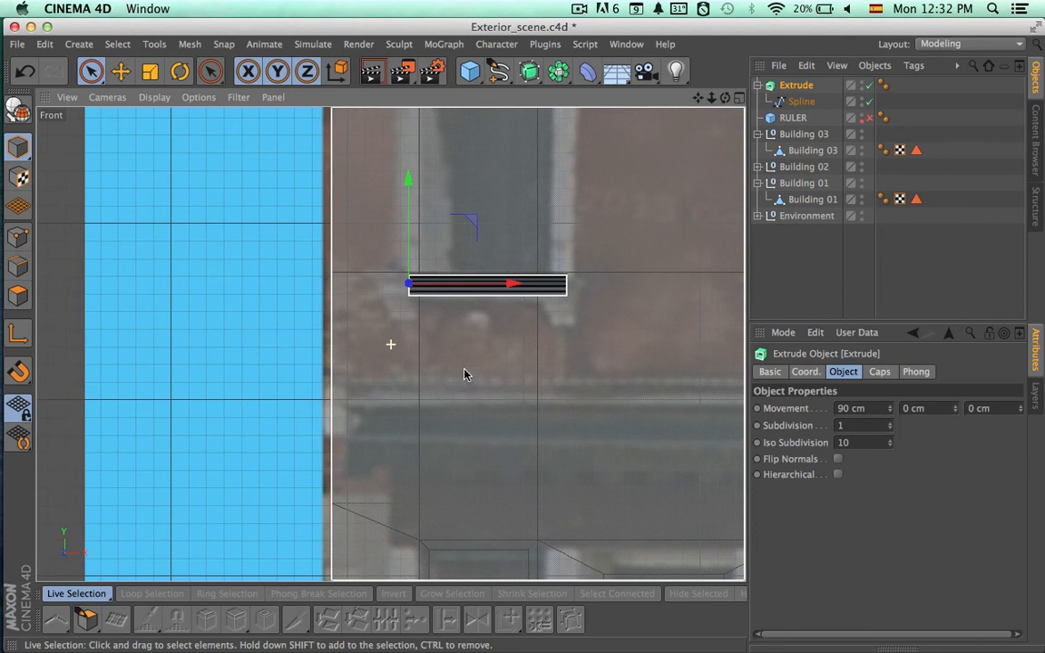
left_click_drag(509, 288, 504, 285)
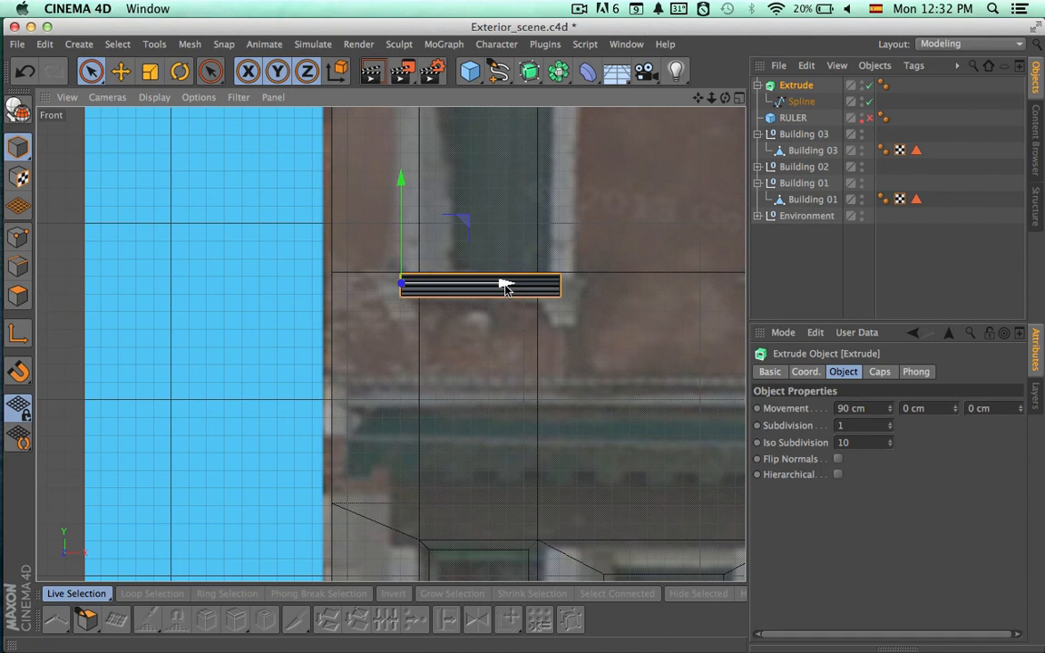
Examine how the Extrude object sits against the window sill in the Front view and from several perspective angles.
right_click_drag(536, 356, 629, 333, "alt")
middle_click_drag(630, 334, 644, 455, "alt")
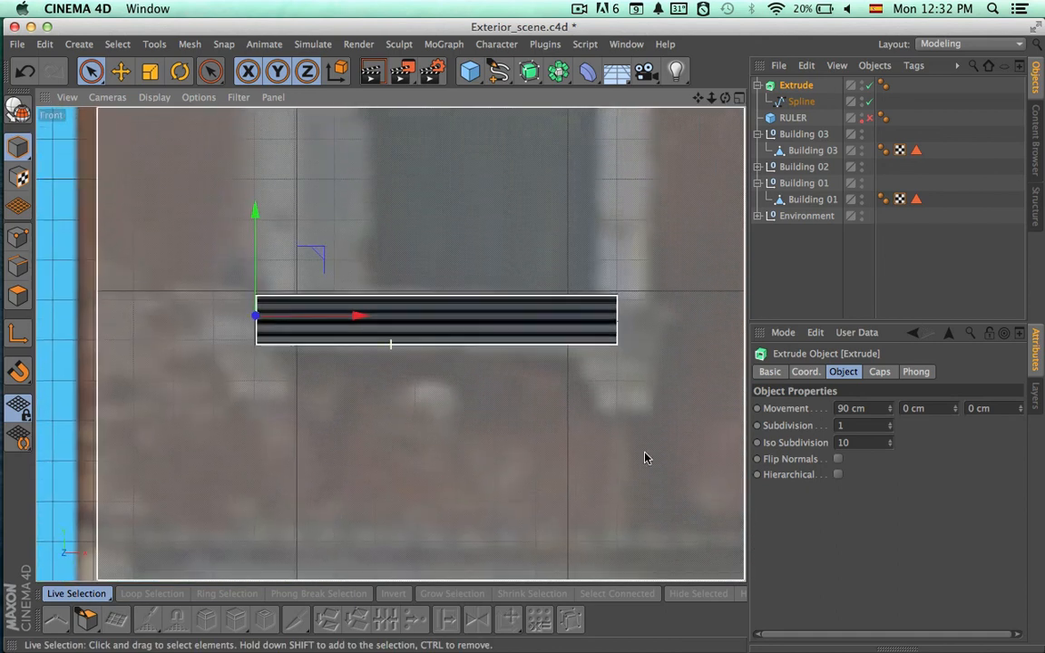
right_click_drag(522, 405, 401, 387, "alt")
left_click(741, 100)
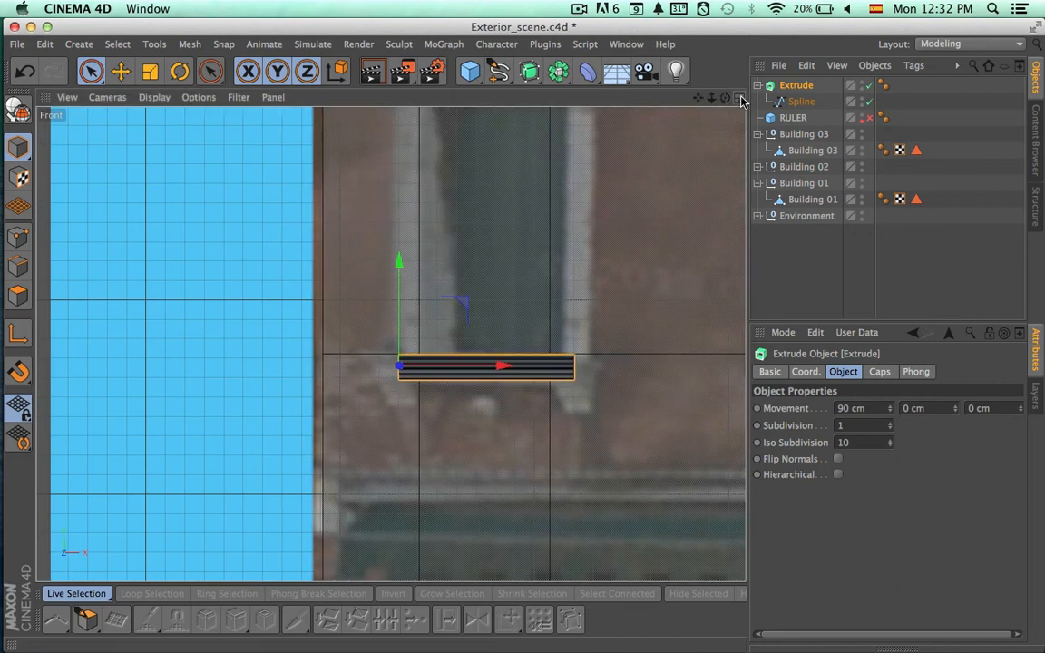
left_click(384, 98)
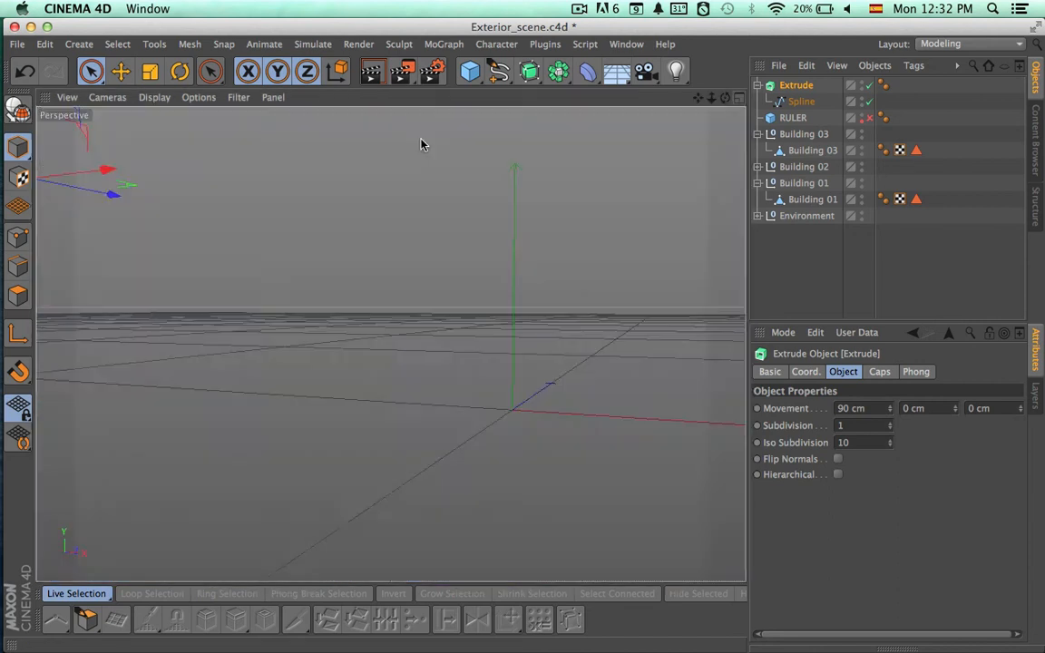
left_click_drag(467, 196, 343, 182, "alt")
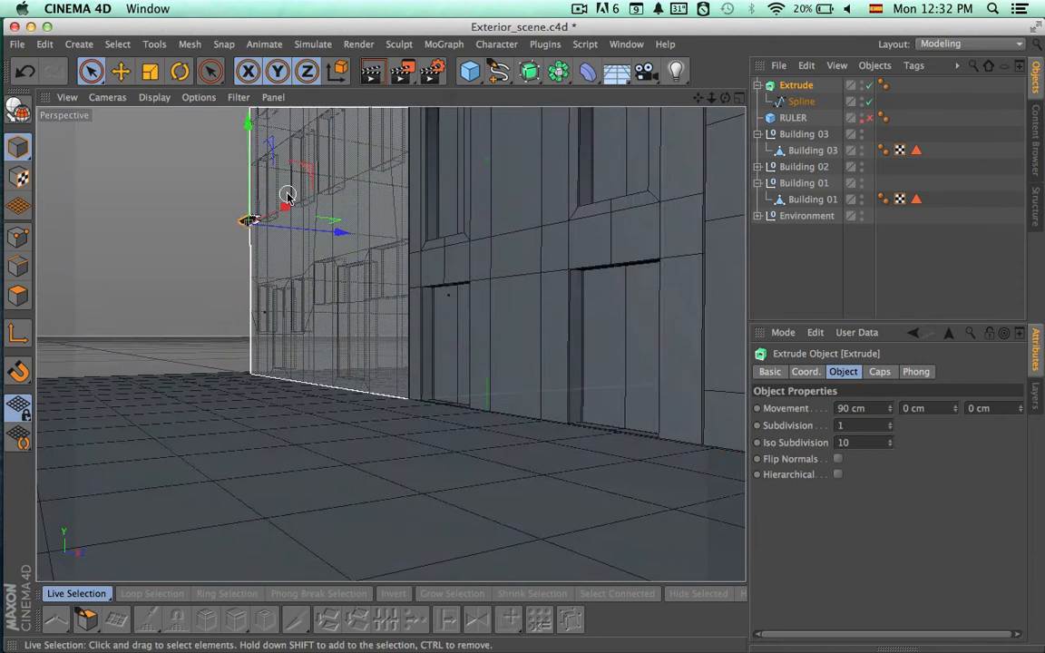
key("o")
middle_click_drag(583, 220, 644, 199, "alt")
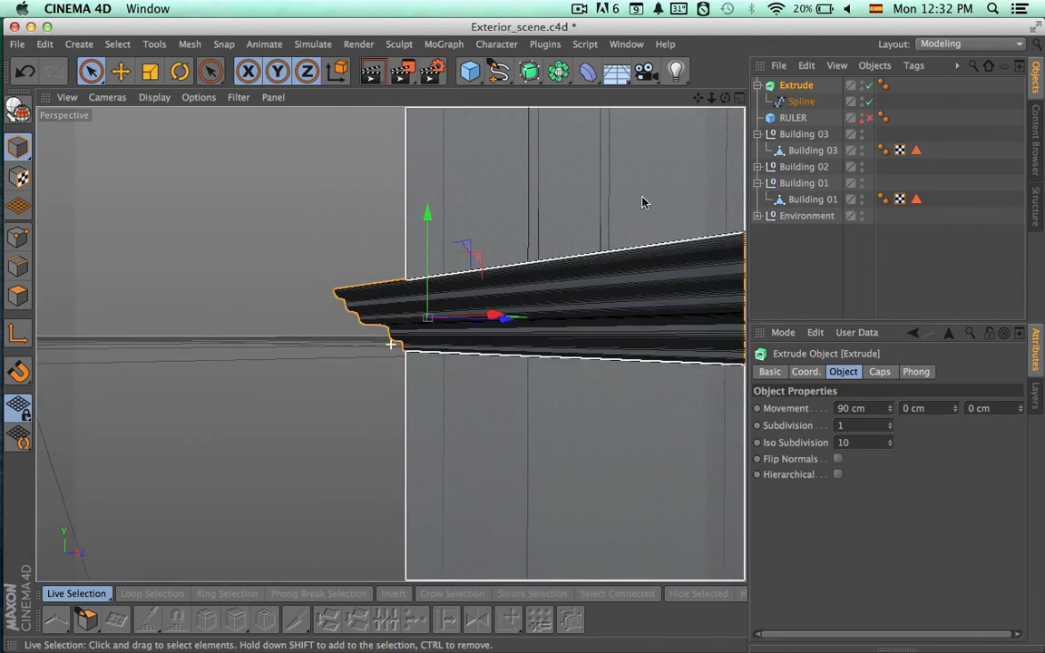
right_click_drag(644, 200, 540, 237, "alt")
left_click_drag(597, 340, 488, 362, "alt")
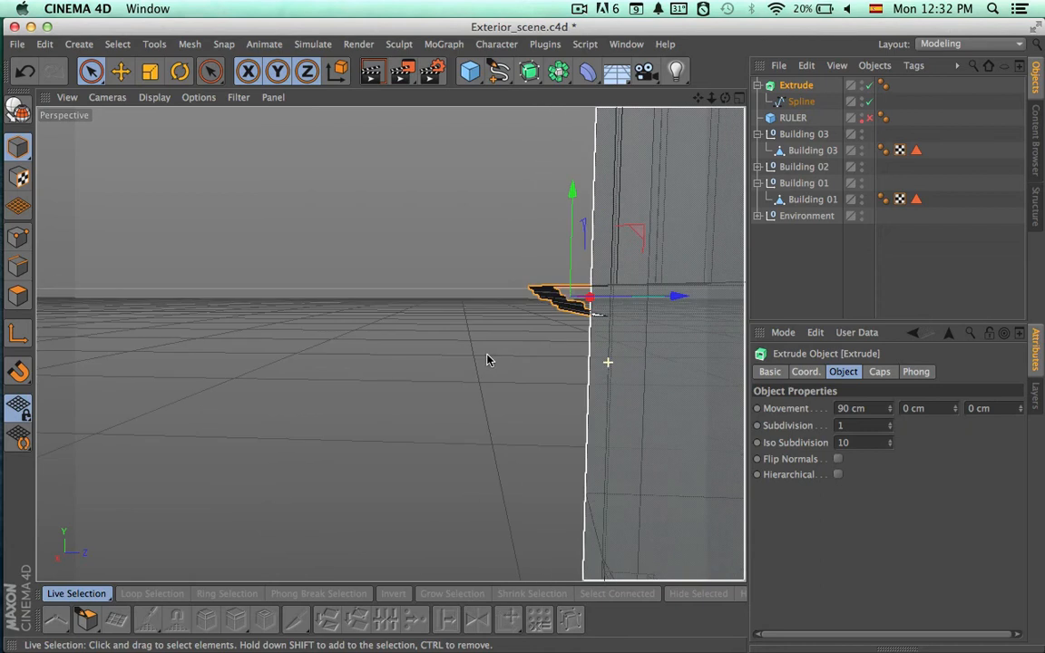
left_click_drag(643, 355, 619, 353, "alt")
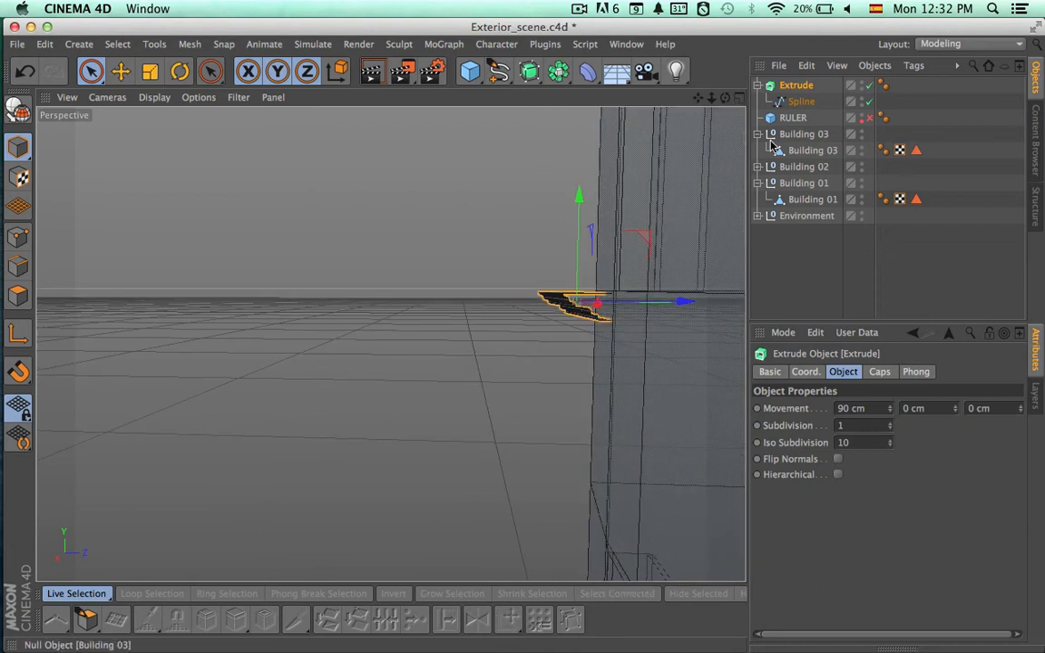
left_click_drag(684, 364, 758, 368, "alt")
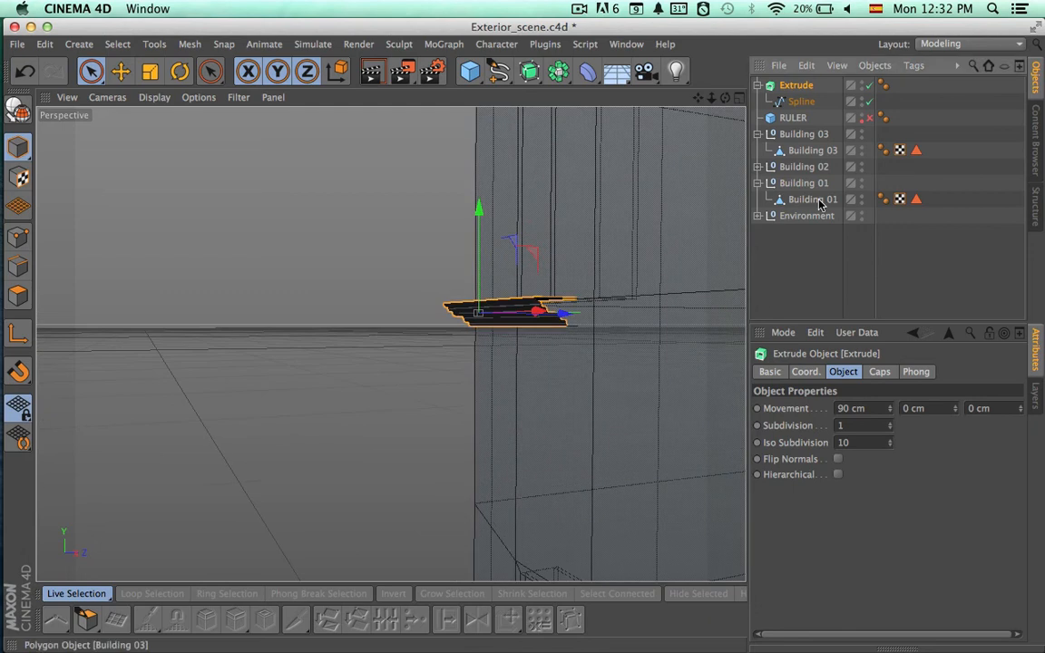
Try setting the Extrude object's start cap to Fillet Cap, inspect the moulding from above, and undo the change.
left_click(880, 372)
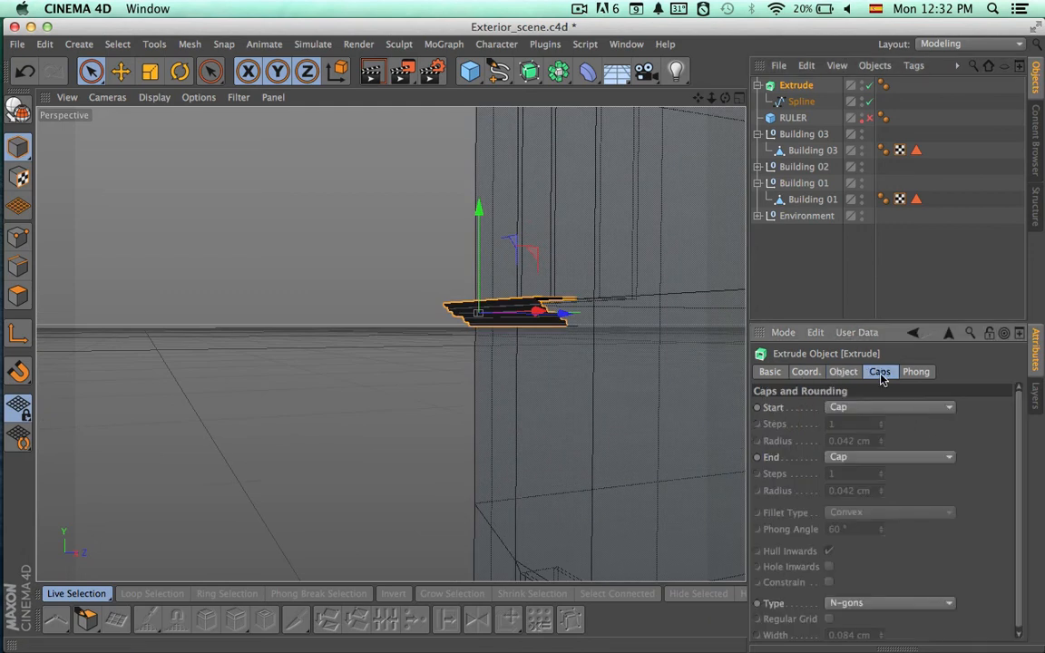
left_click(907, 410)
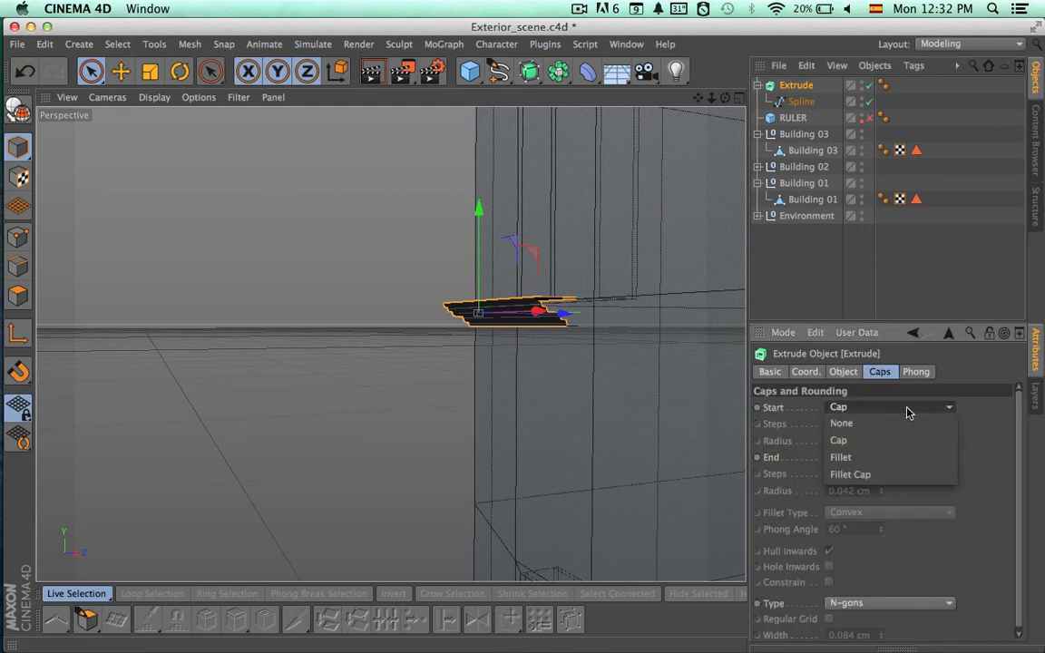
left_click(908, 473)
scroll(617, 345, "up", 3)
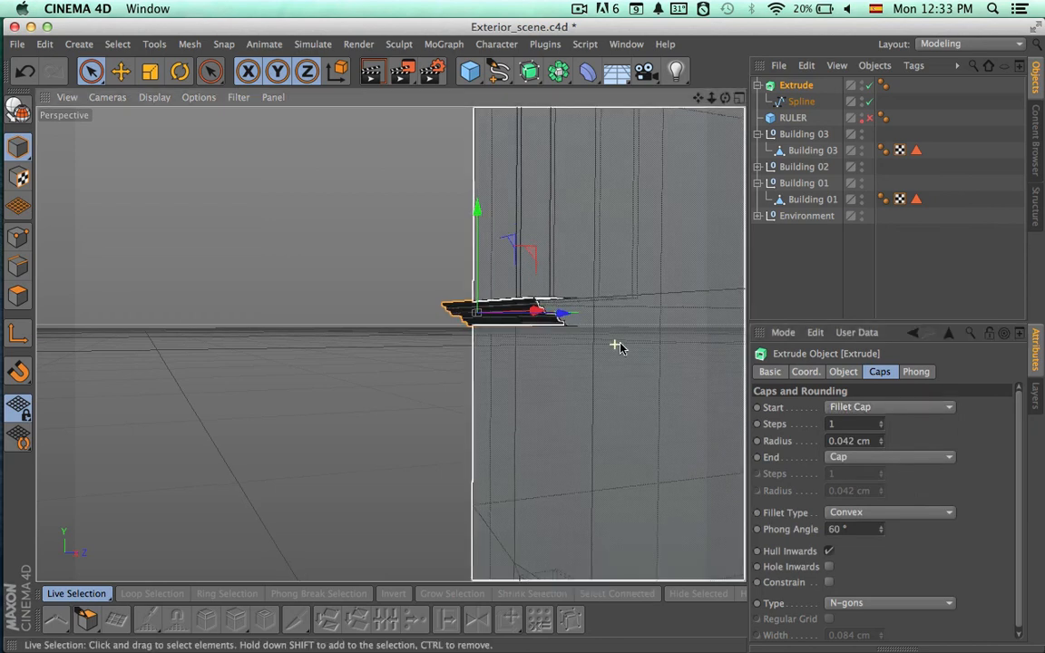
left_click_drag(723, 353, 453, 415, "alt")
key("super+z")
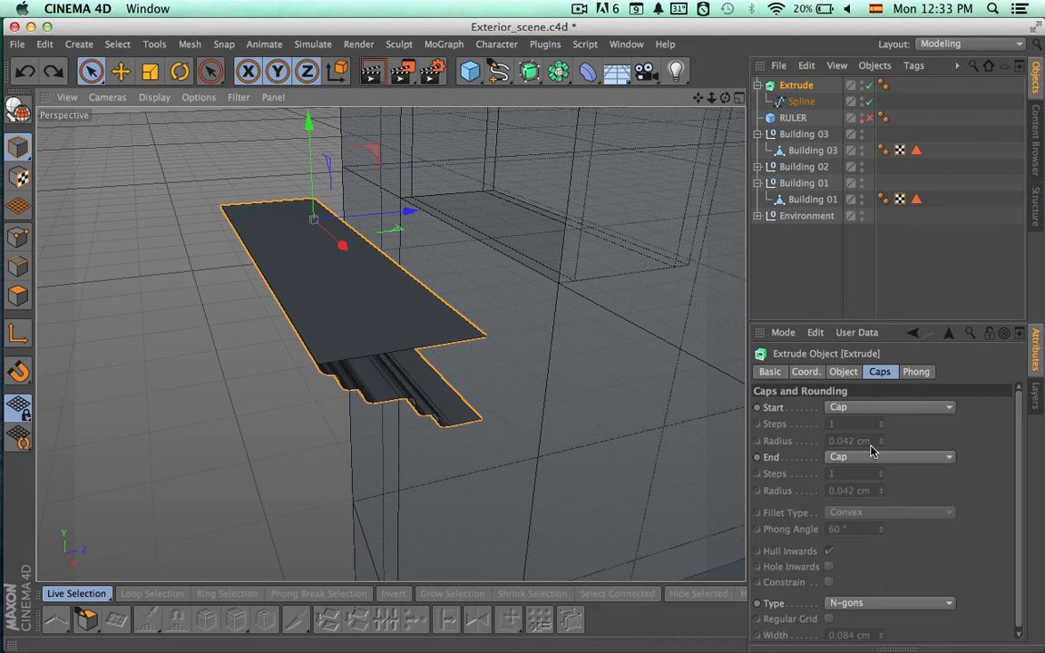
Enable Close Spline on the Bezier profile spline to make the extruded moulding a closed solid.
left_click_drag(560, 378, 533, 328, "alt")
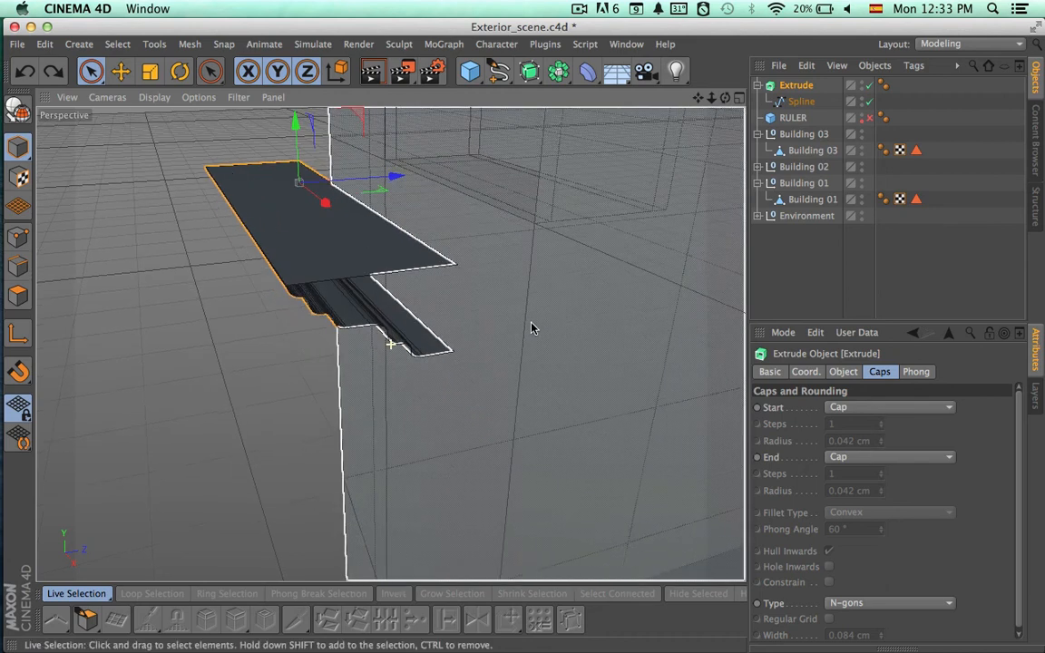
left_click(801, 102)
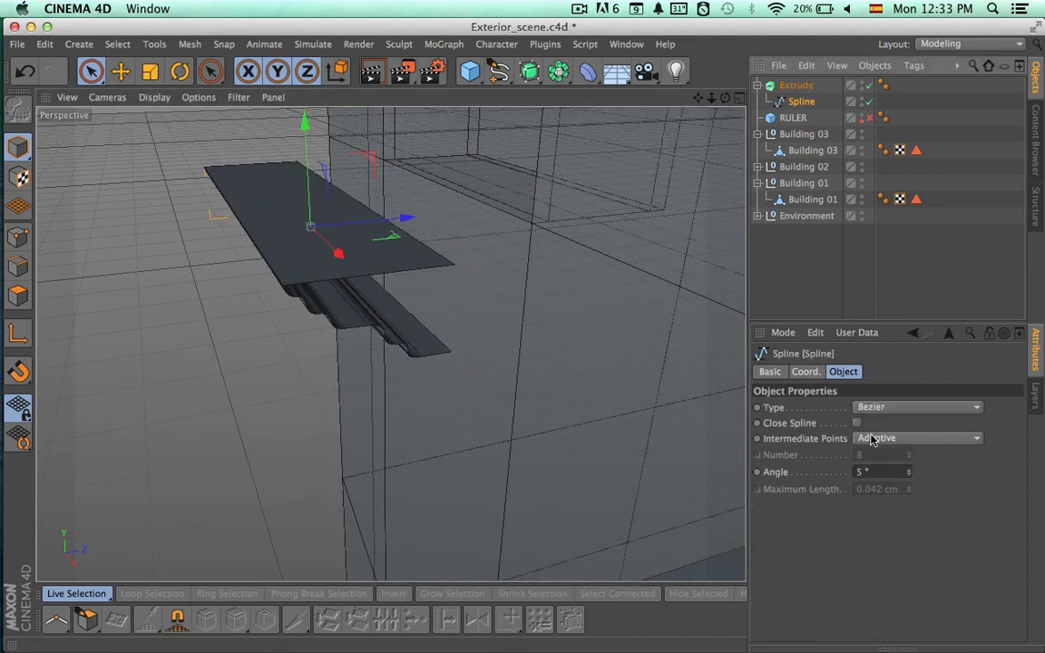
left_click(807, 372)
left_click(776, 374)
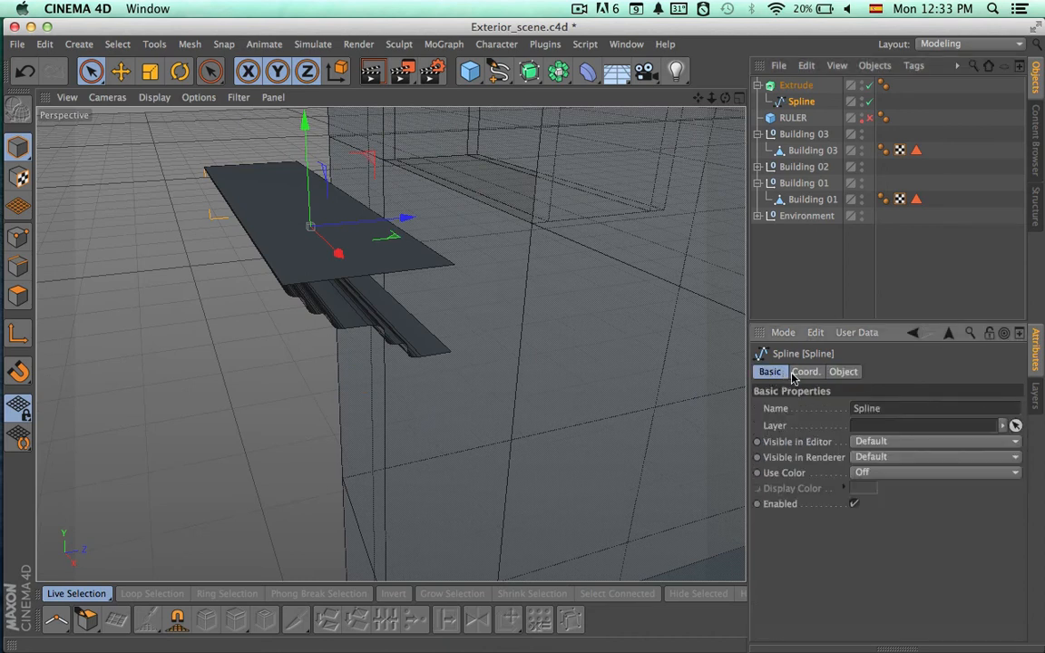
left_click(843, 372)
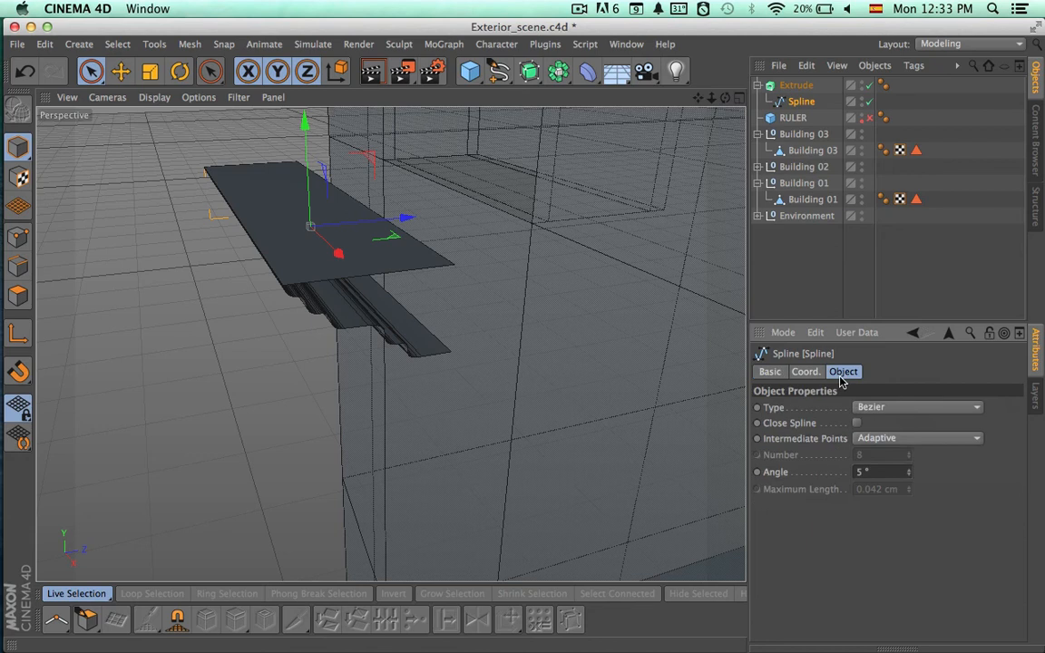
left_click(858, 424)
left_click(857, 424)
left_click(857, 423)
left_click_drag(636, 358, 626, 278, "alt")
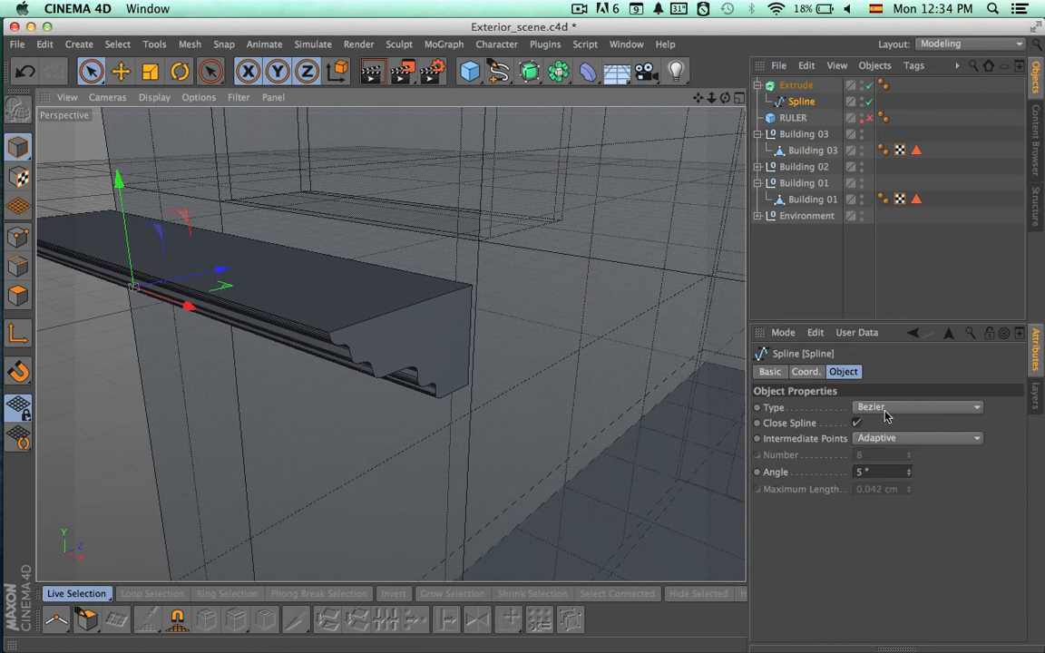
Set the Extrude object's start cap to Fillet Cap with 1 step.
left_click(796, 85)
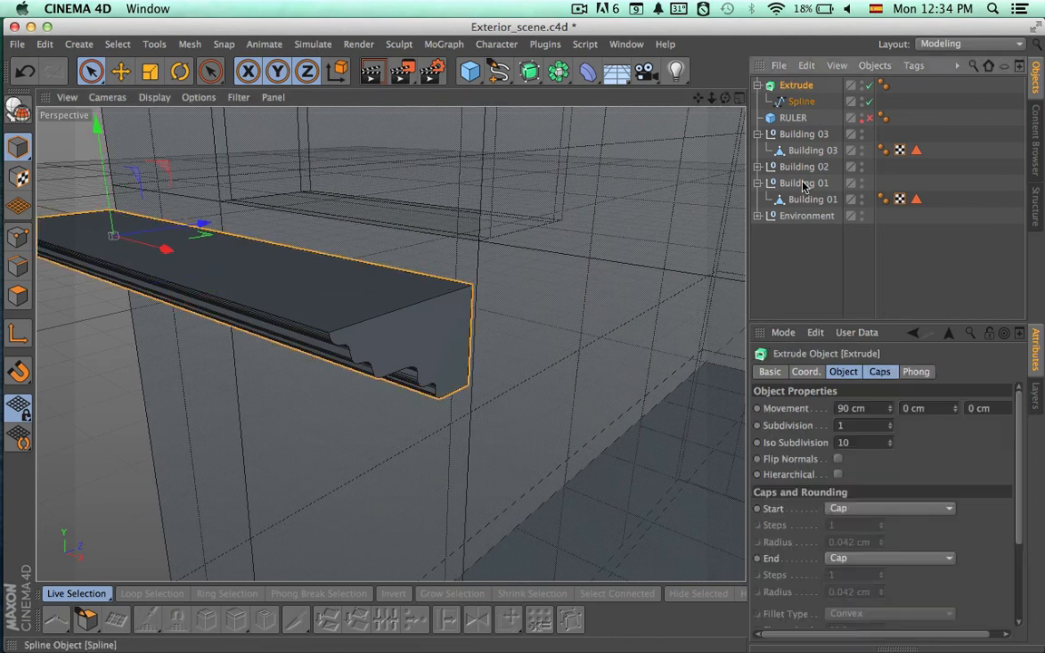
left_click(877, 510)
left_click(873, 576)
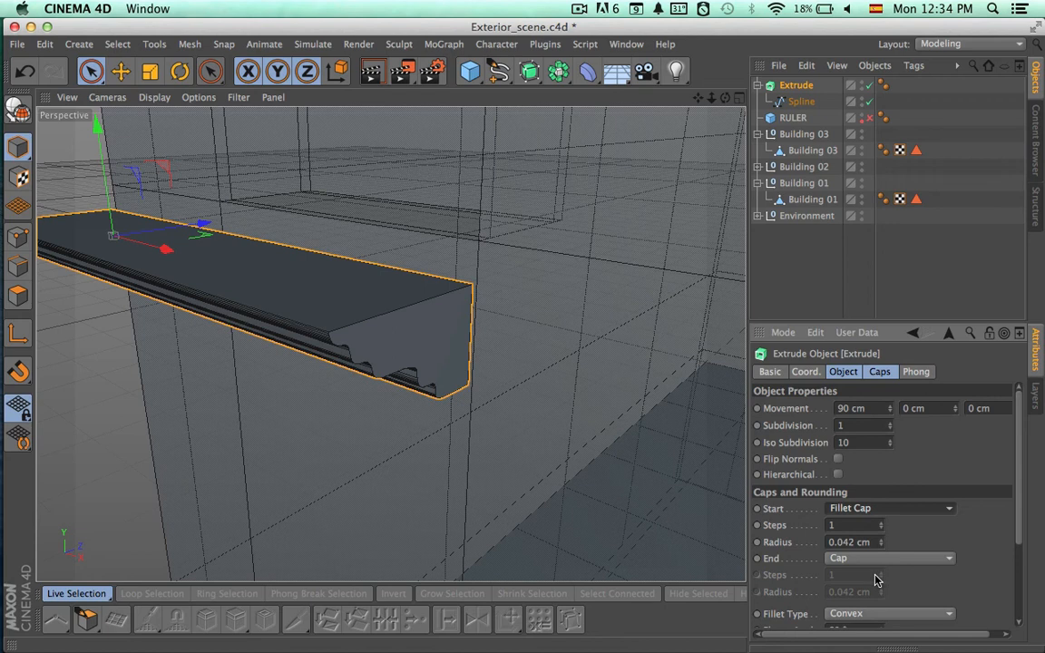
scroll(980, 573, "down", 3)
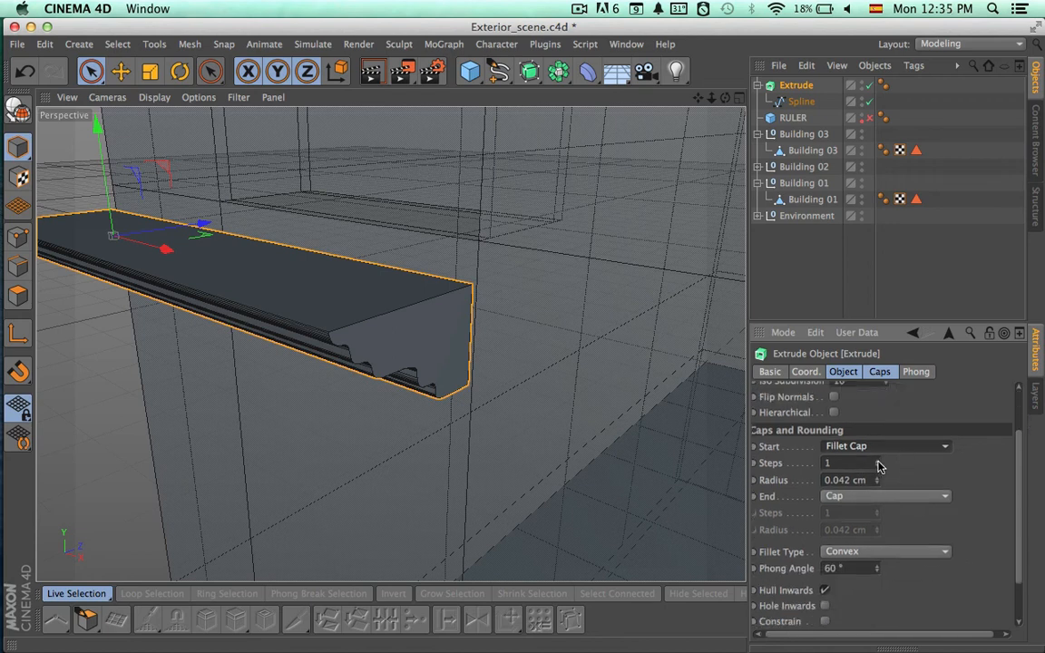
left_click_drag(878, 464, 894, 459)
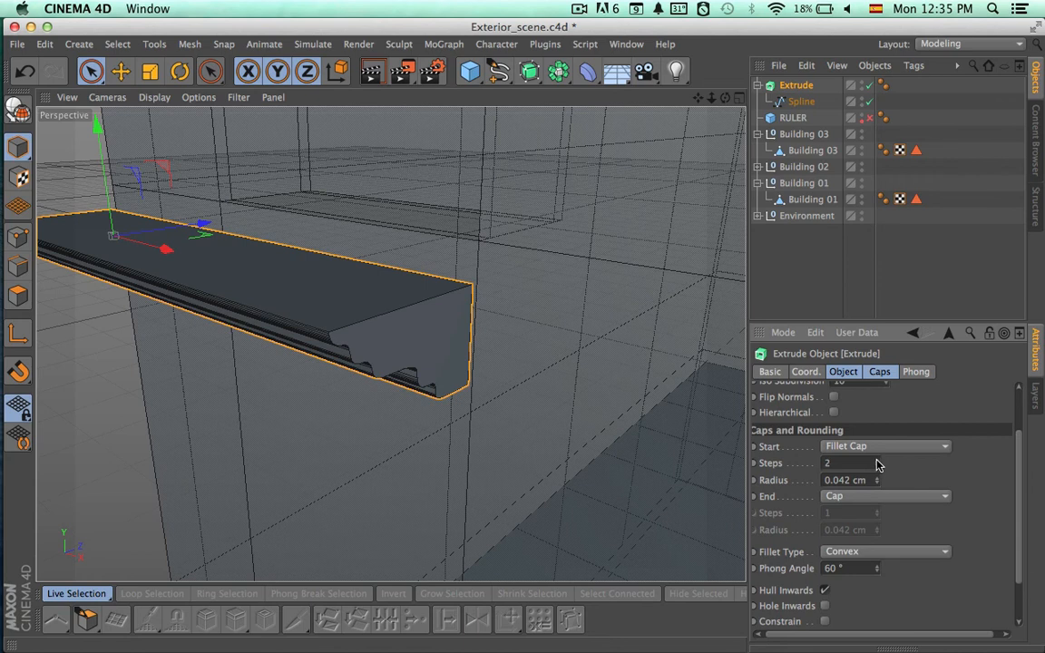
left_click(878, 469)
left_click(802, 101)
left_click(796, 84)
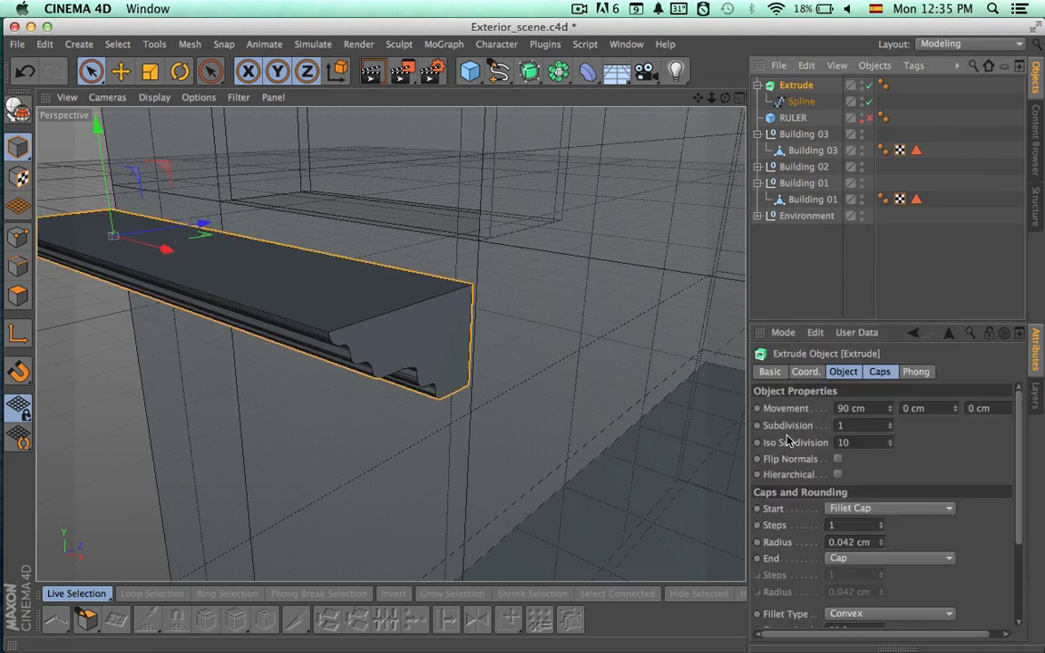
Set the Extrude object's end cap to Fillet Cap and inspect the rounded end of the moulding up close.
left_click_drag(706, 390, 379, 321, "alt")
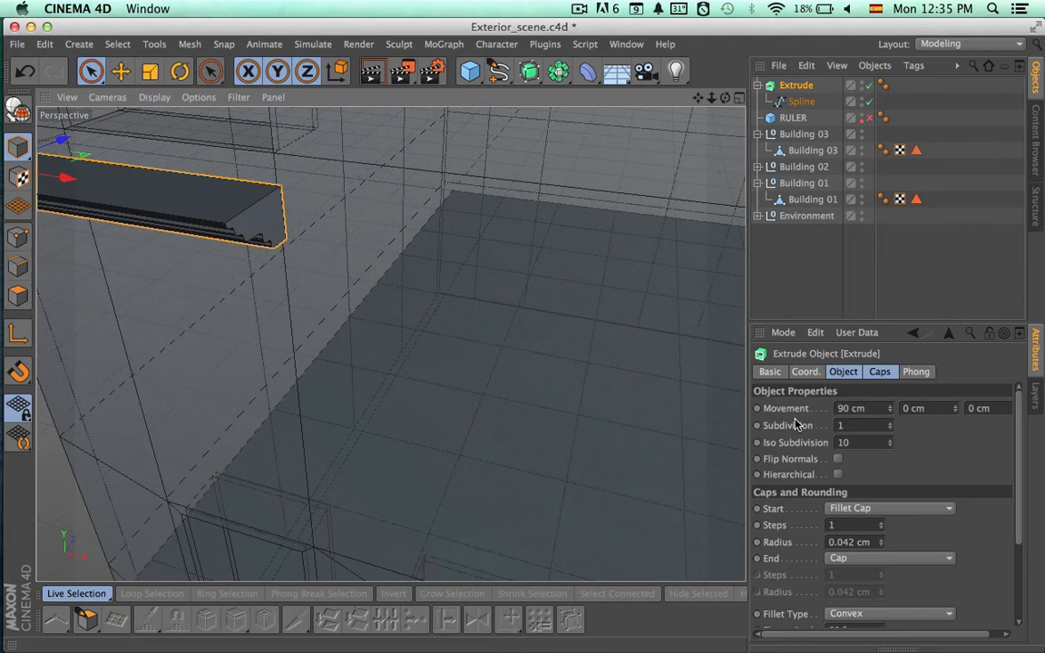
scroll(920, 511, "down", 2)
left_click(885, 528)
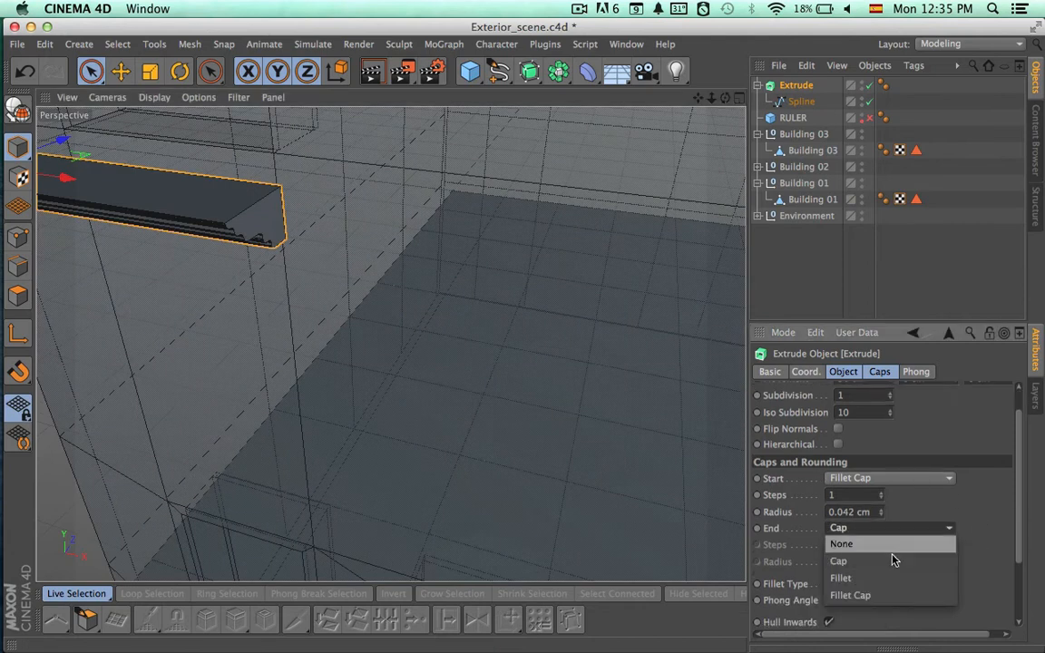
left_click(881, 596)
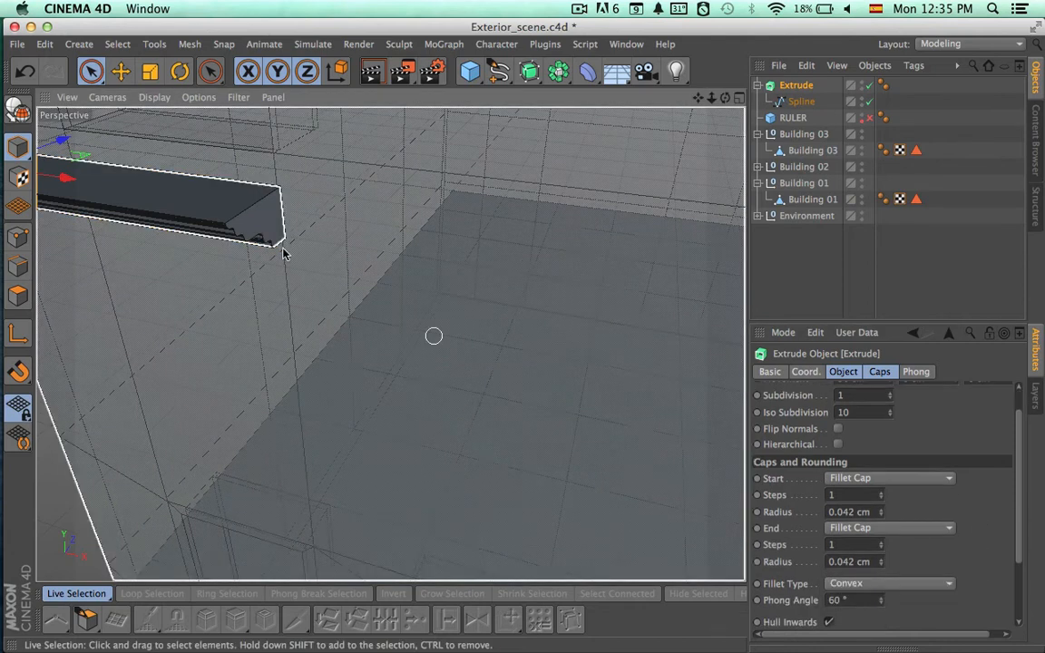
right_click_drag(247, 223, 456, 221, "alt")
left_click_drag(455, 221, 499, 275, "alt")
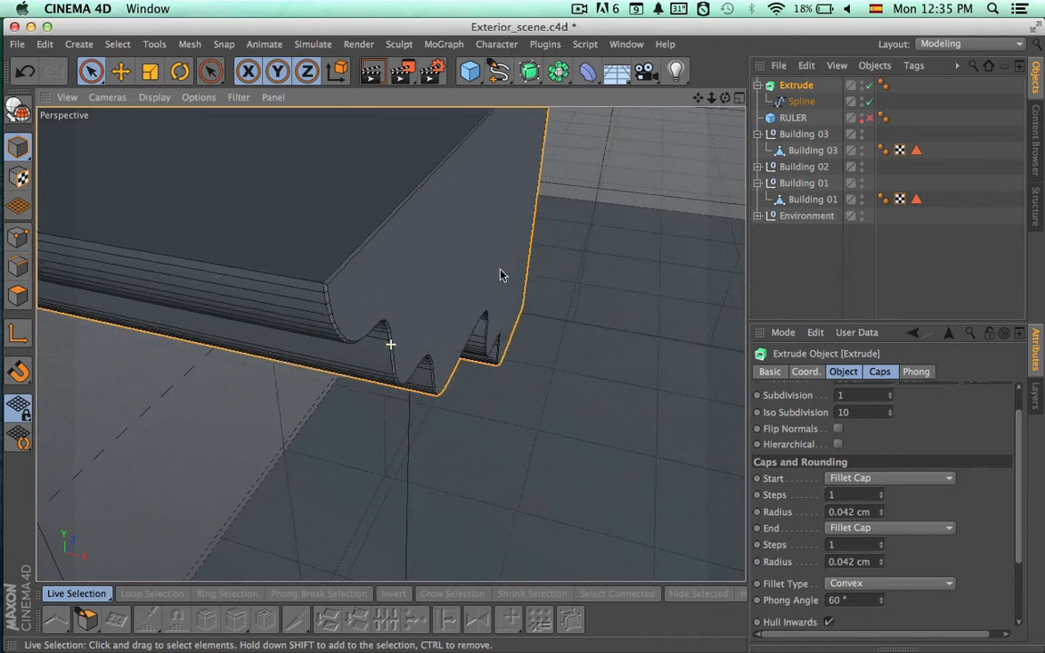
Compare the None and Cap options on the moulding's end, and return the end setting to Fillet Cap.
left_click(886, 529)
left_click(894, 543)
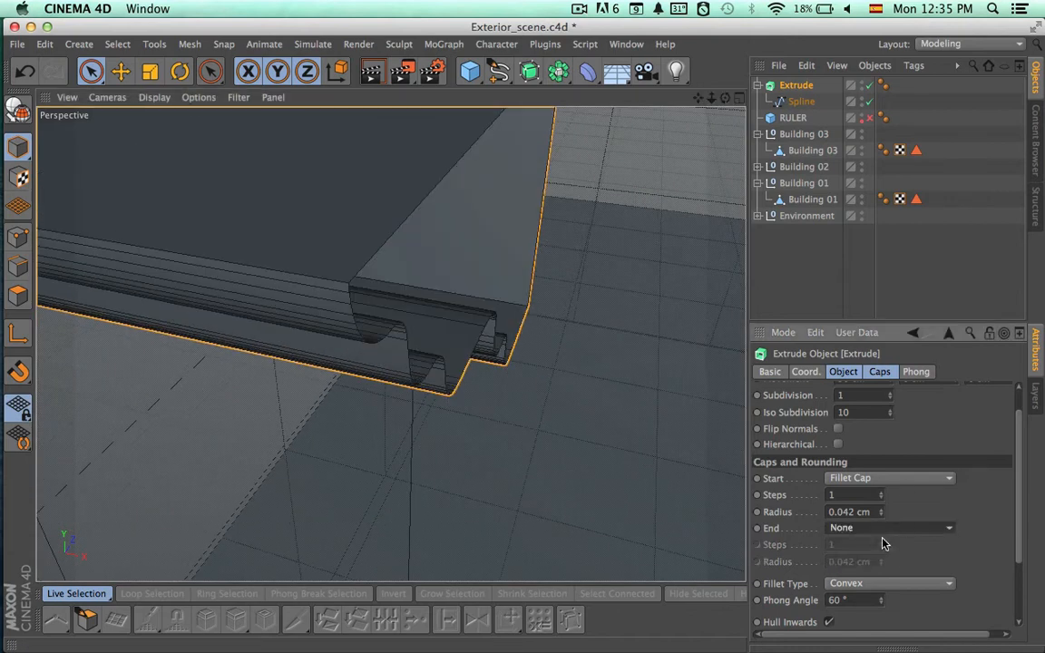
left_click(903, 528)
left_click(884, 560)
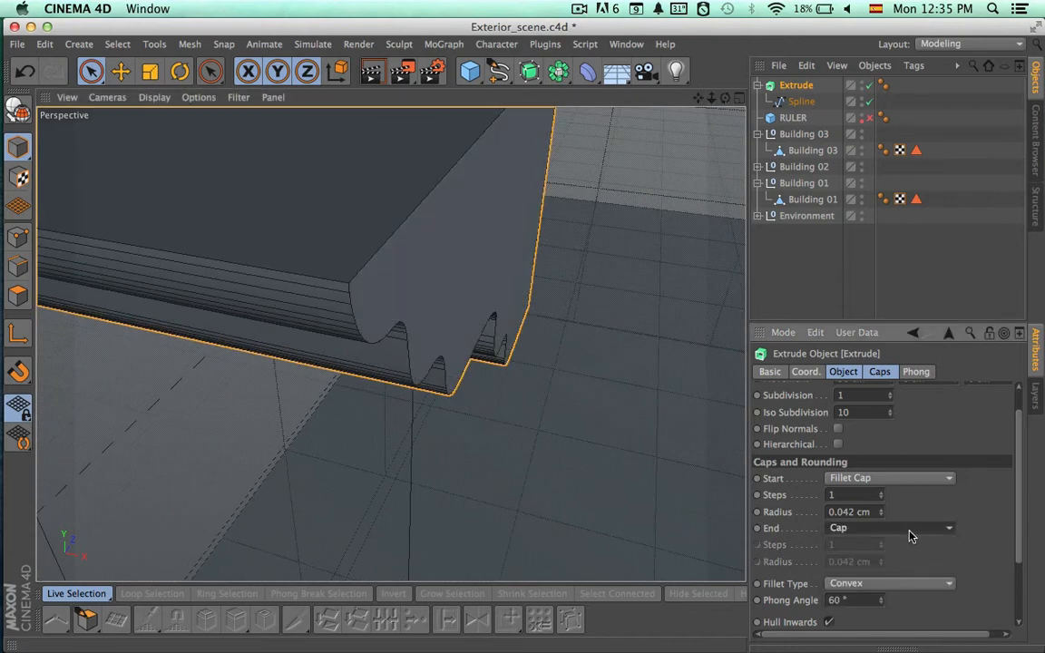
left_click(921, 528)
left_click(850, 595)
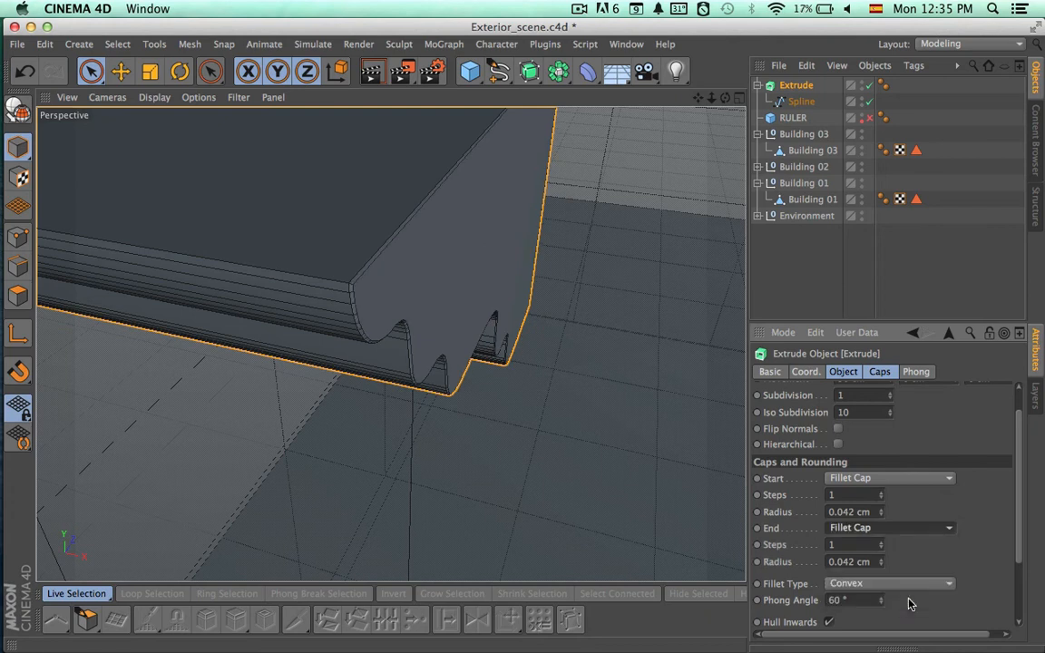
Set the end fillet to 3 steps and, after trying a 2 cm radius, set its radius to 1 cm.
left_click(880, 541)
left_click(880, 542)
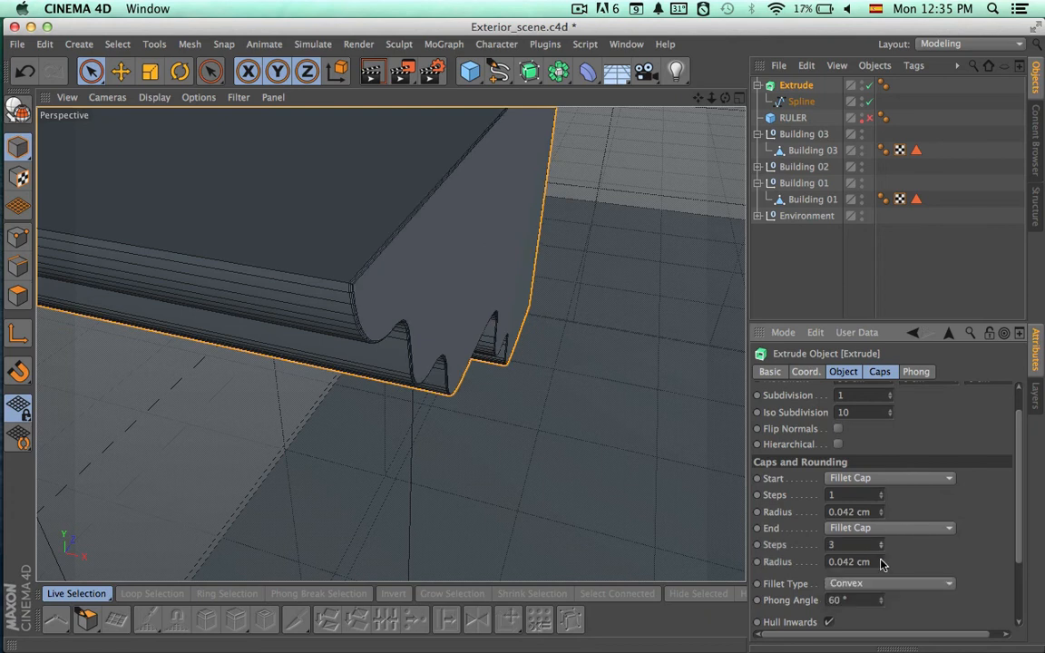
left_click(879, 567)
left_click(881, 559)
left_click(882, 559)
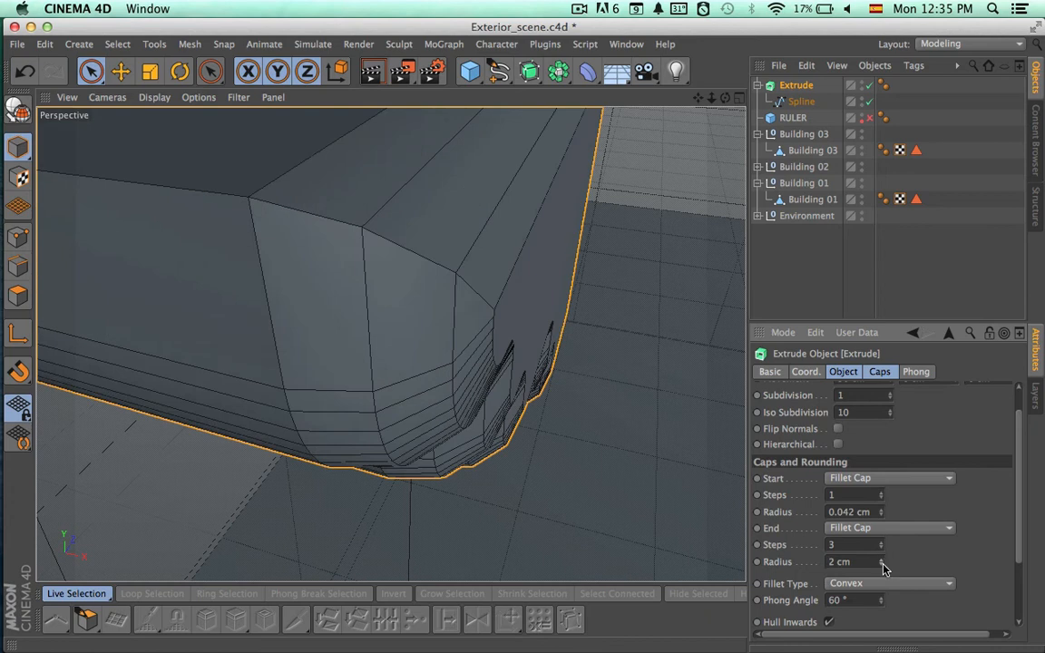
left_click(882, 565)
left_click(882, 565)
left_click(853, 562)
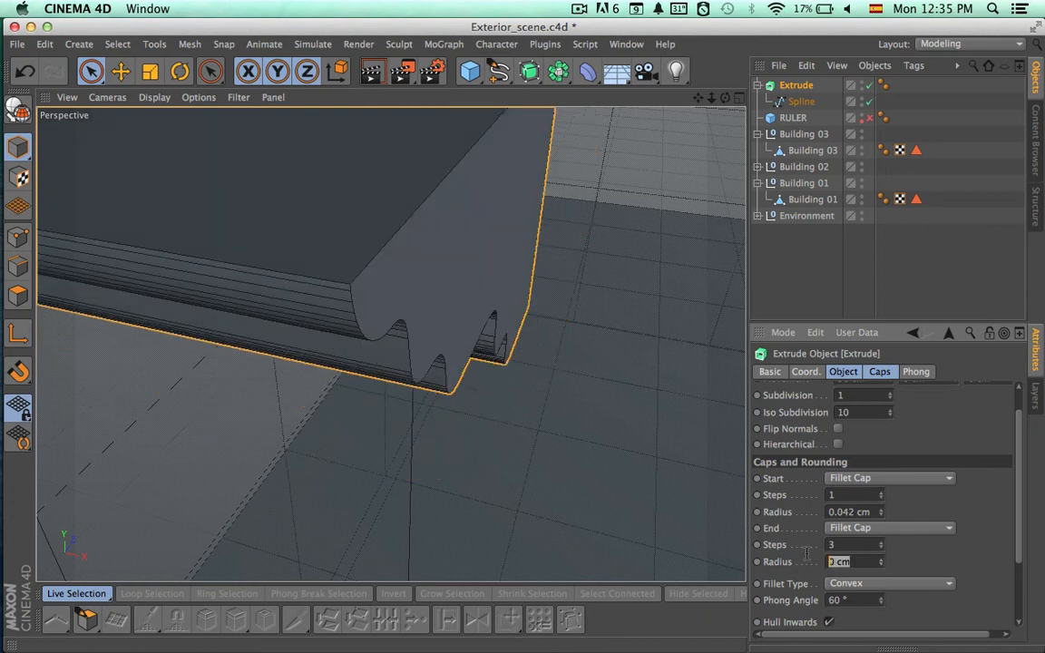
type("1")
key("Return")
Set the end fillet's radius to 0.2 cm and increase its steps to 4.
left_click(836, 560)
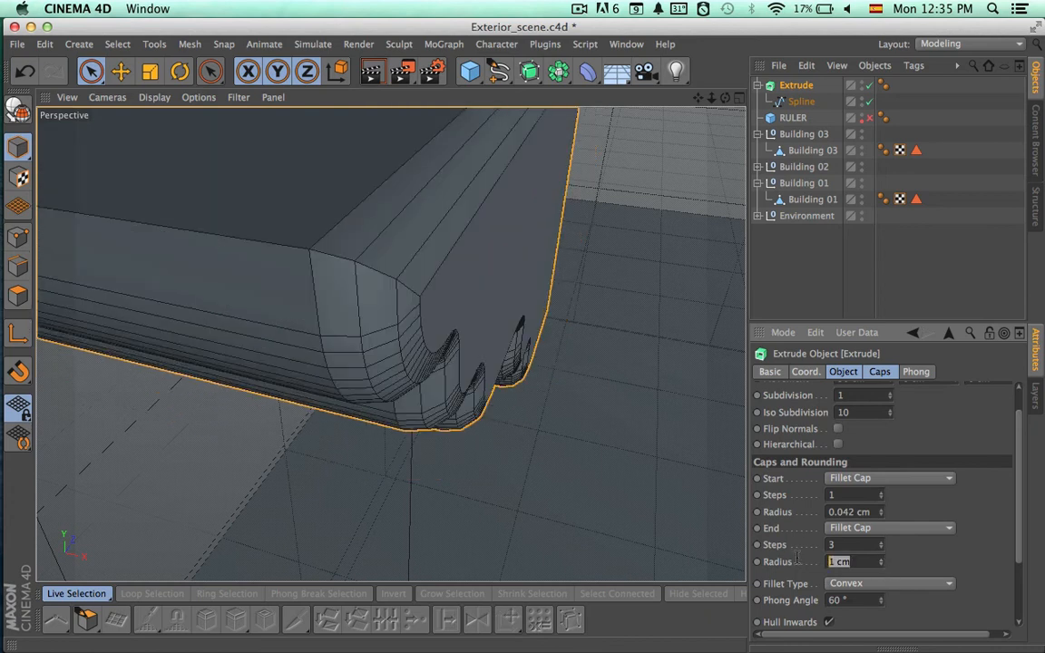
type(".2")
key("Return")
left_click(869, 561)
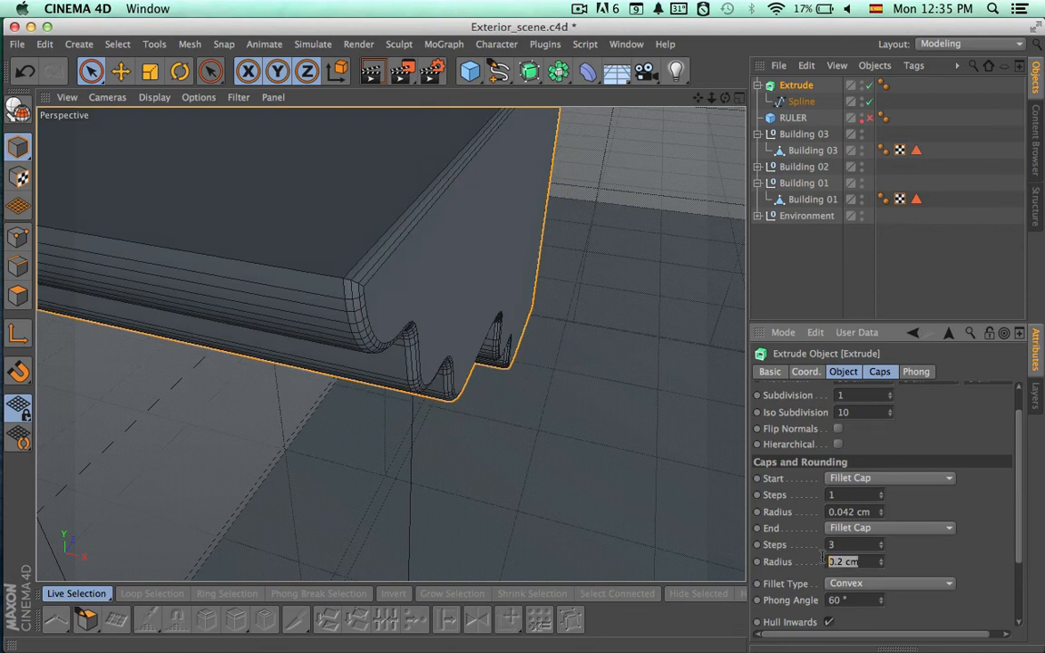
left_click(880, 542)
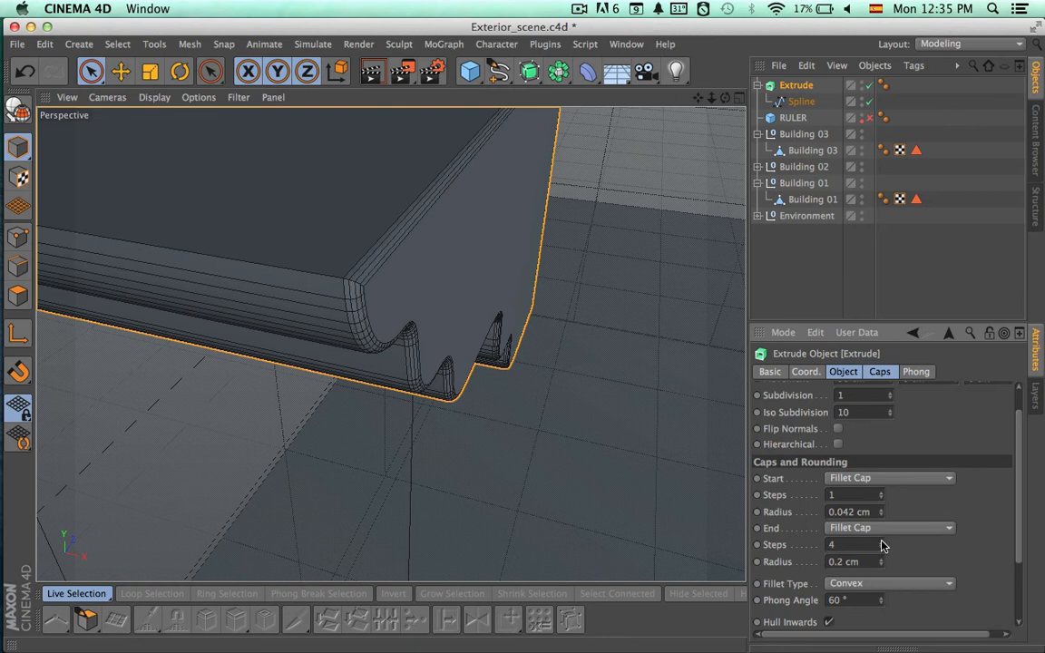
Try the Linear fillet type on the moulding's ends, and return the type to Convex.
left_click(880, 542)
left_click(882, 548)
scroll(954, 563, "down", 3)
left_click(926, 534)
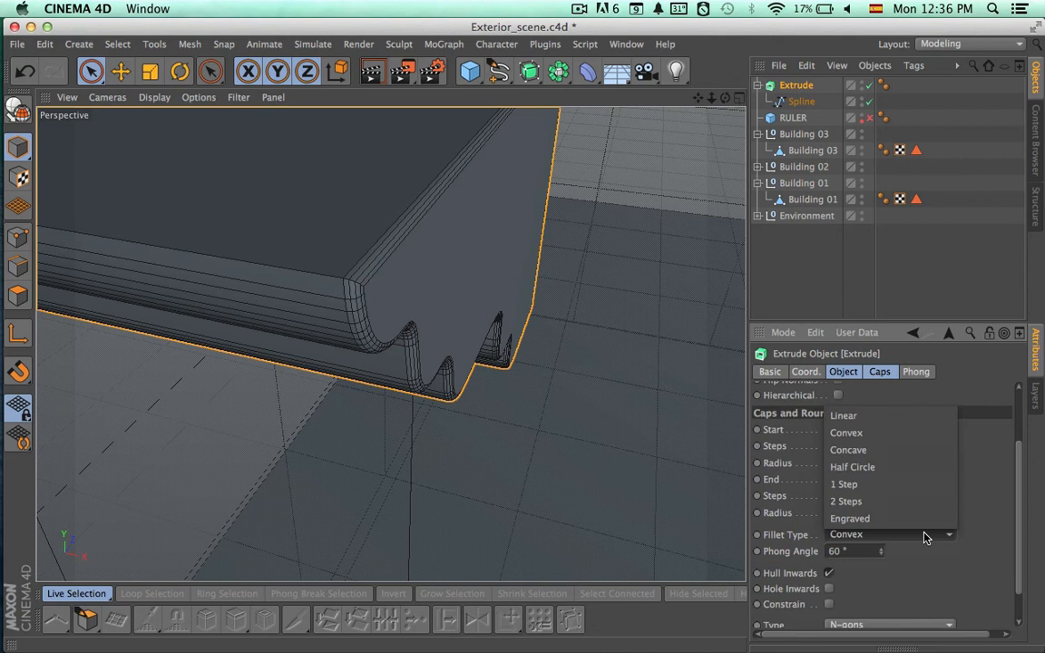
left_click(916, 416)
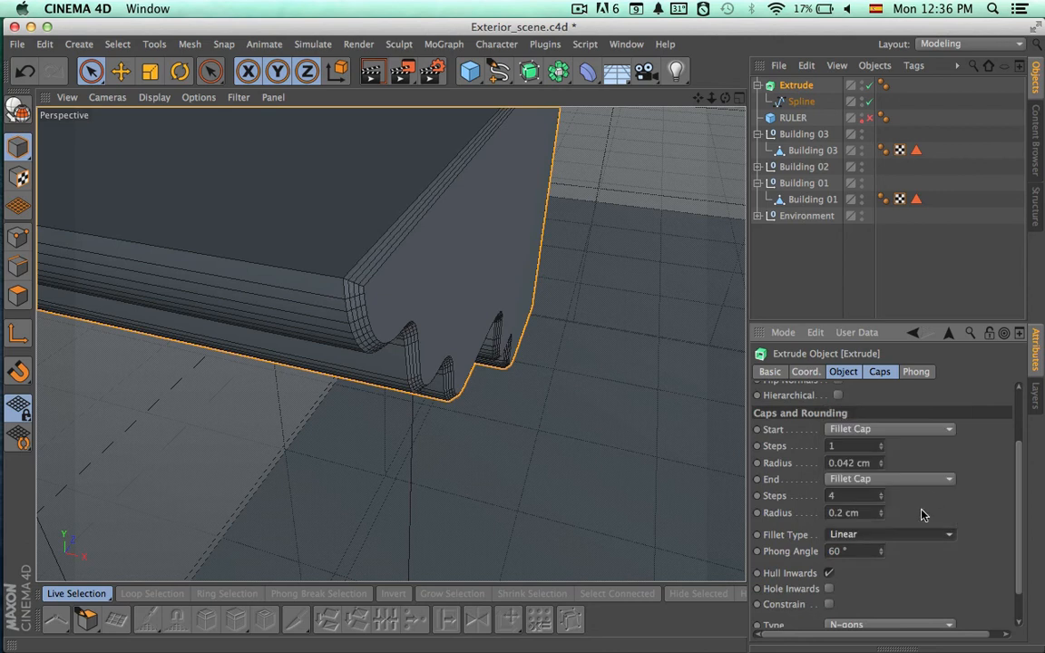
left_click(929, 539)
left_click(919, 437)
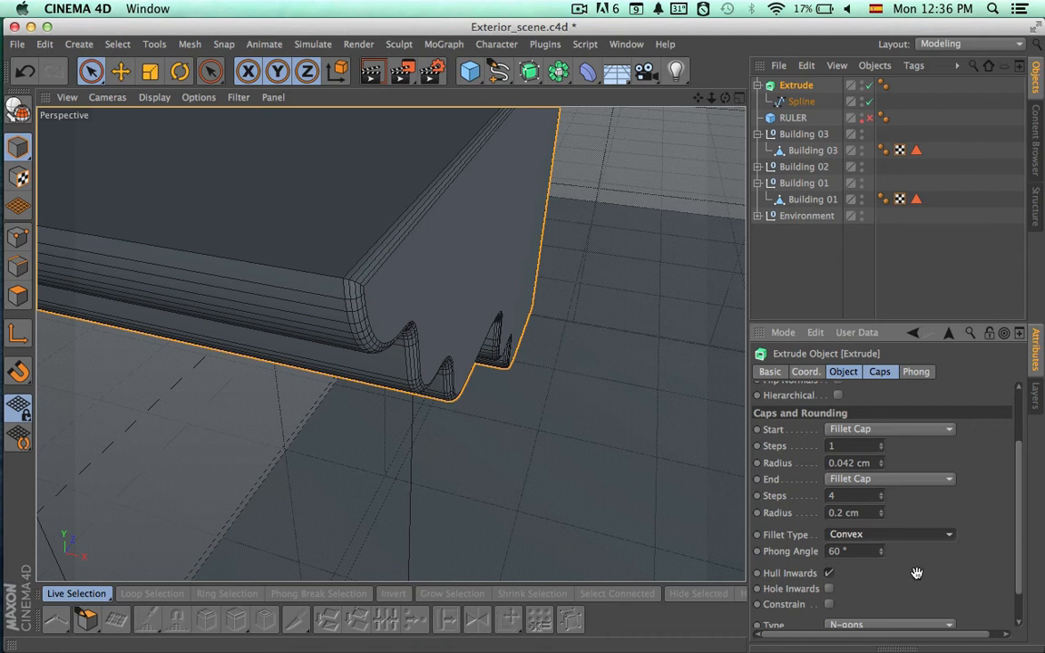
Set the Extrude object's start fillet to 4 steps and a radius of 0.2 cm.
scroll(917, 573, "up", 2)
left_click(926, 463)
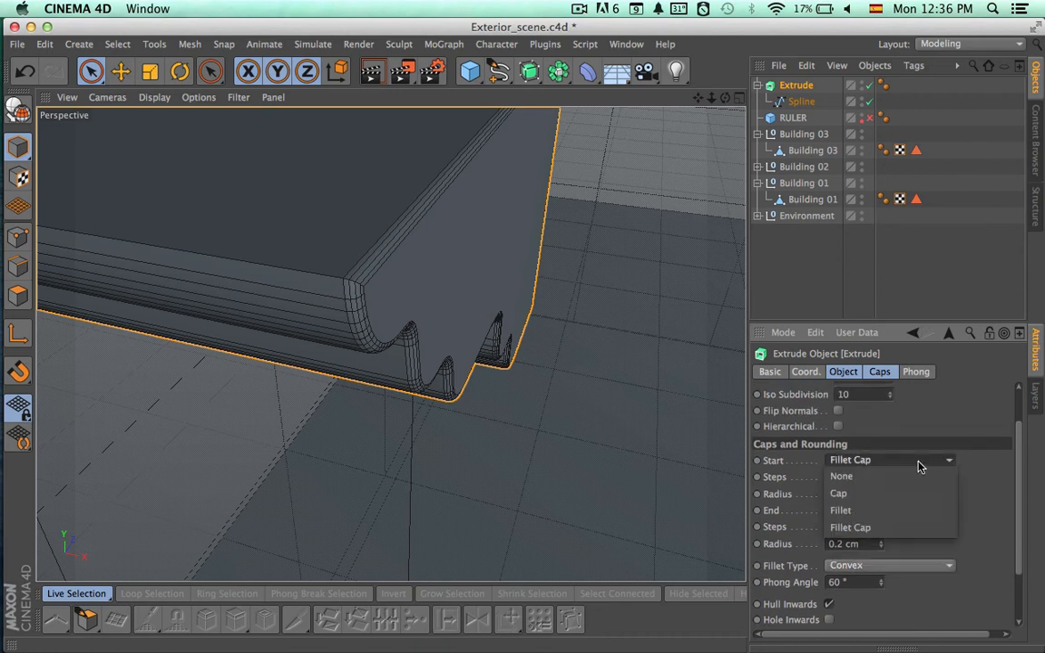
left_click(926, 460)
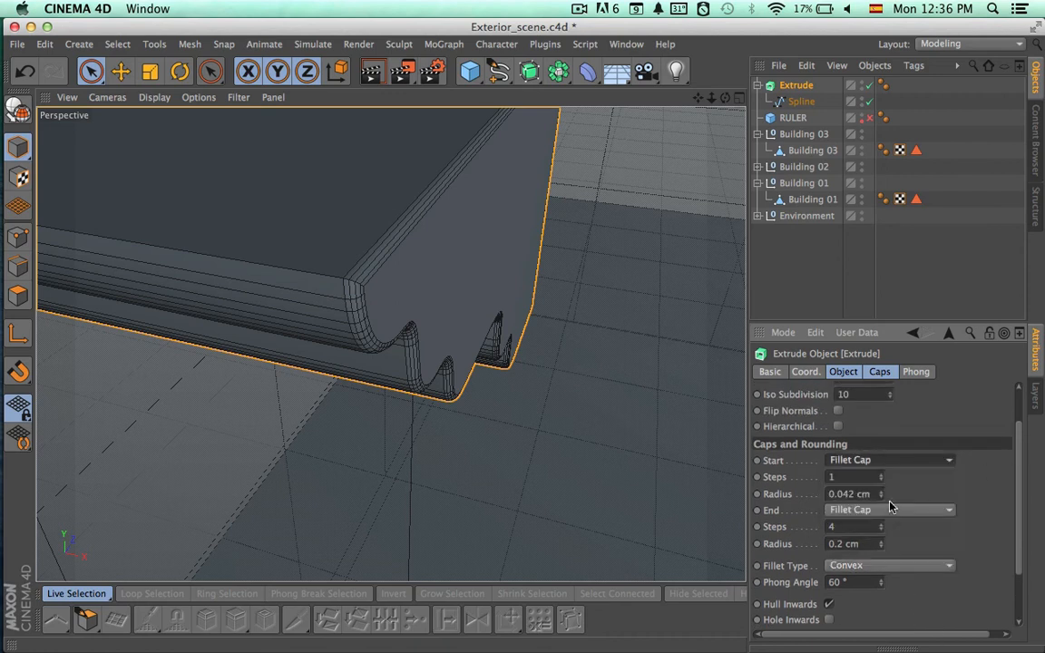
double_click(867, 477)
type("4")
key("Return")
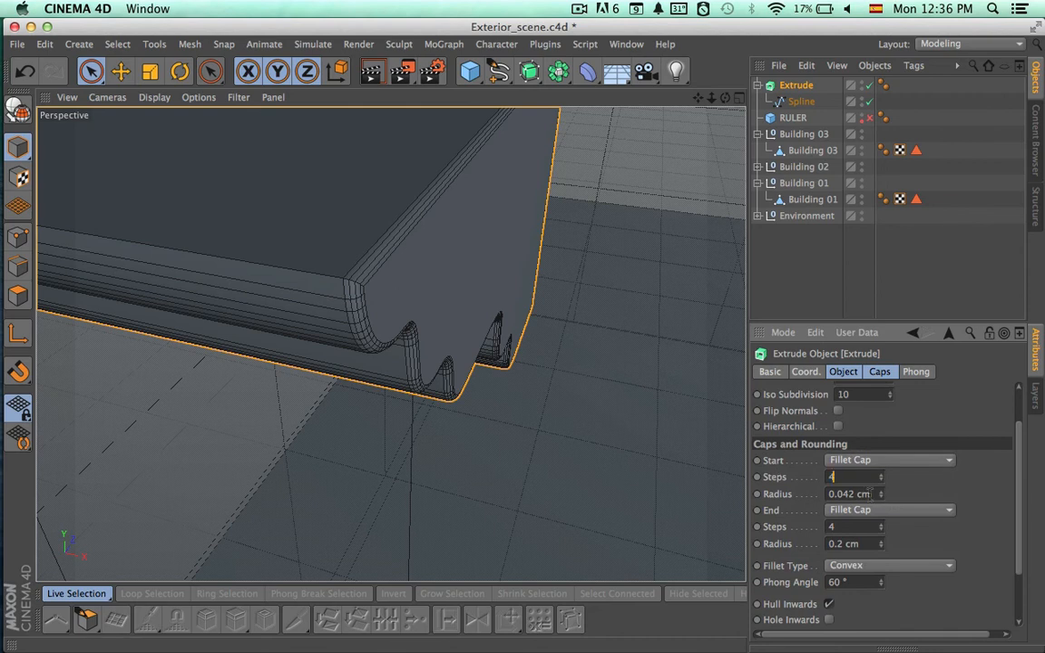
double_click(869, 493)
type(".2")
key("Return")
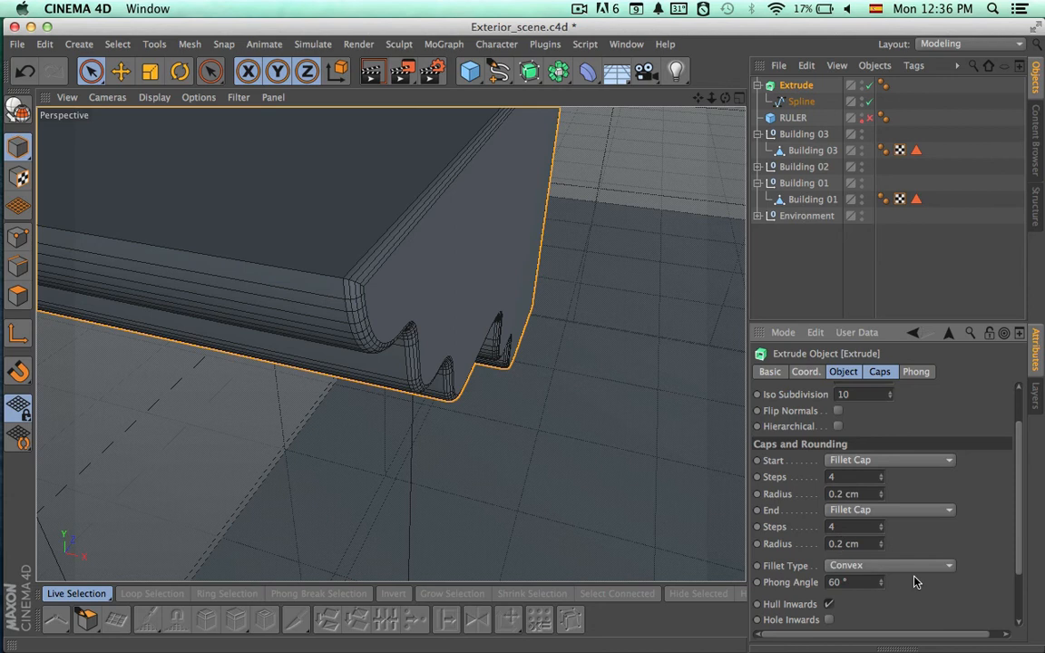
Try a 0.05 cm radius on the end fillet, and set both the start and end fillet radii to 0.1 cm.
key("shift+Right")
type("05")
key("Return")
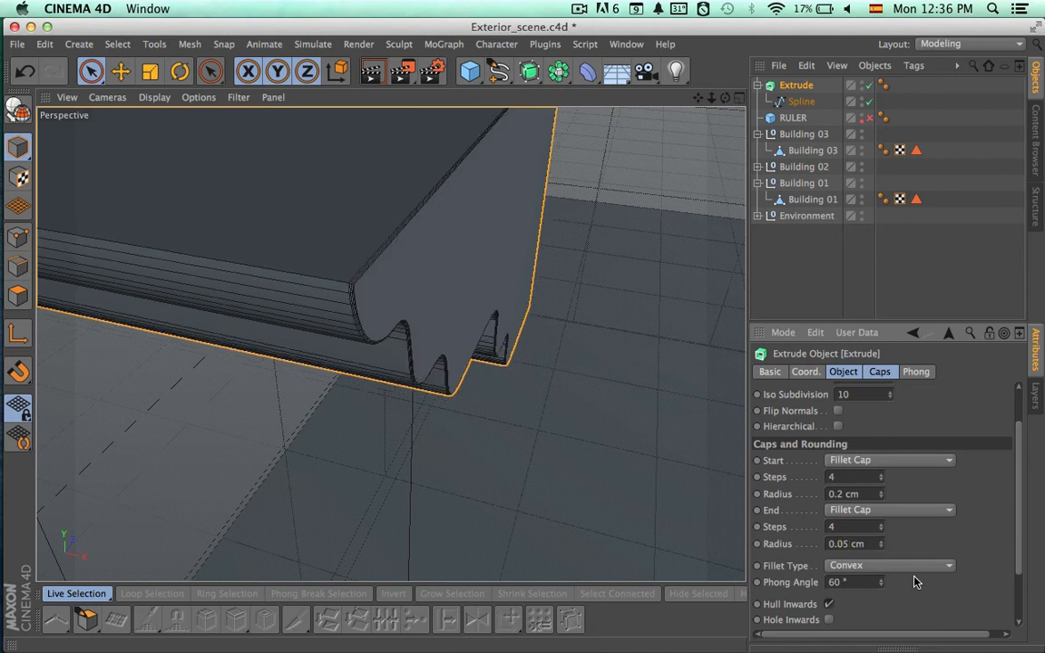
left_click(845, 545)
key("BackSpace")
key("Return")
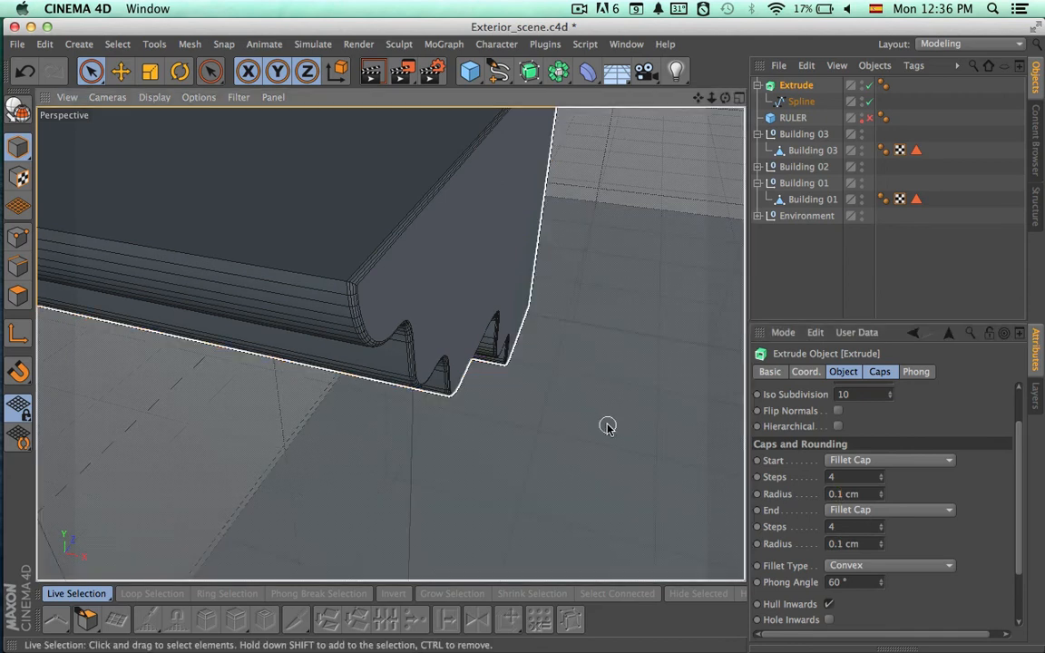
Render the perspective view of the whole moulding with nothing selected, and compare it with the Street View facades in Google Earth.
left_click_drag(607, 422, 481, 363, "alt")
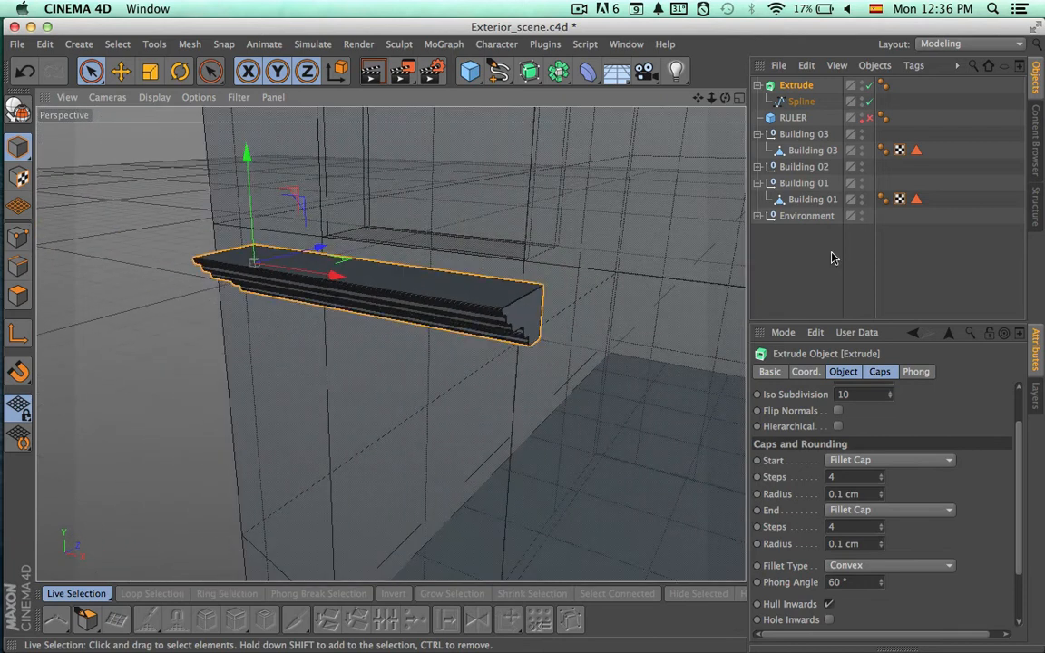
left_click(827, 255)
key("ctrl+r")
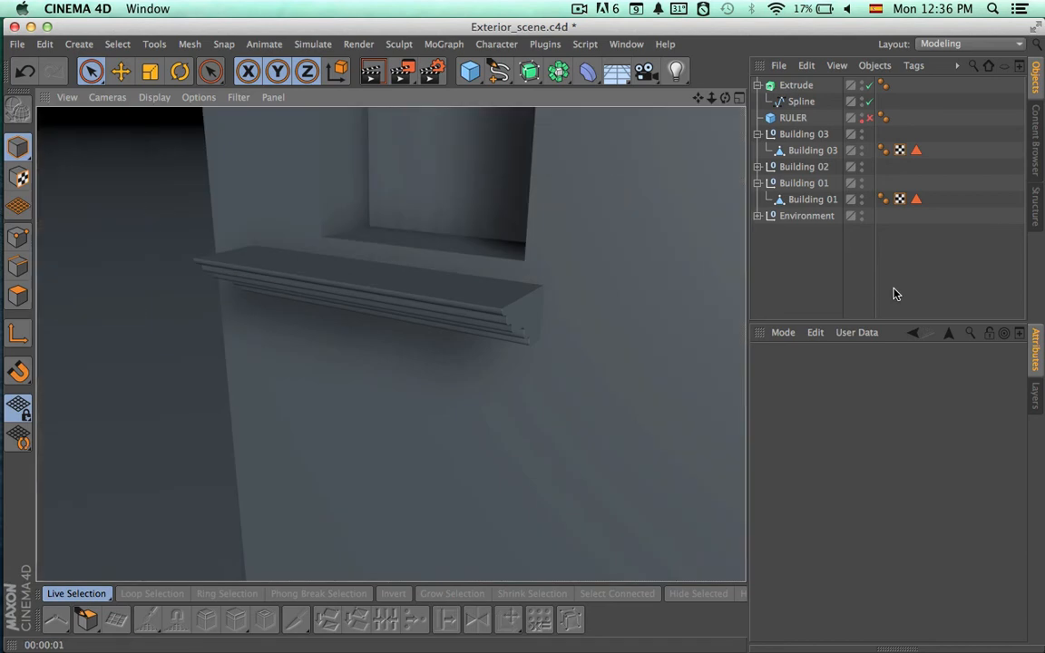
key("super+Tab")
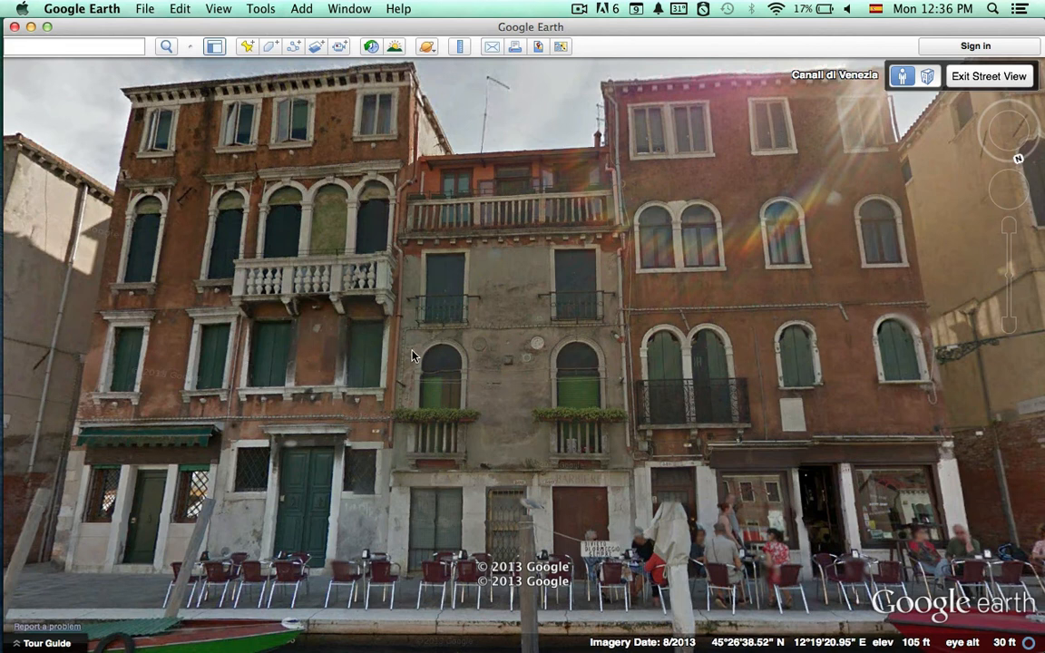
key("super+Tab")
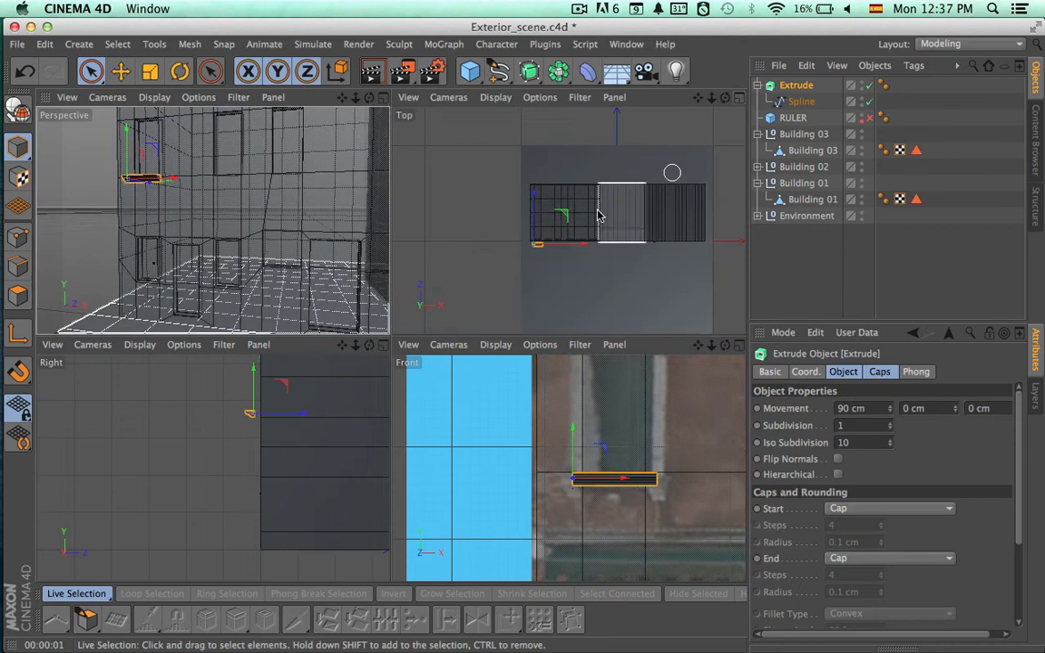
Move the Extrude object about 20.7 cm along its Z axis in the Top view, up to the building's wall.
key("s")
right_click_drag(593, 225, 522, 225, "alt")
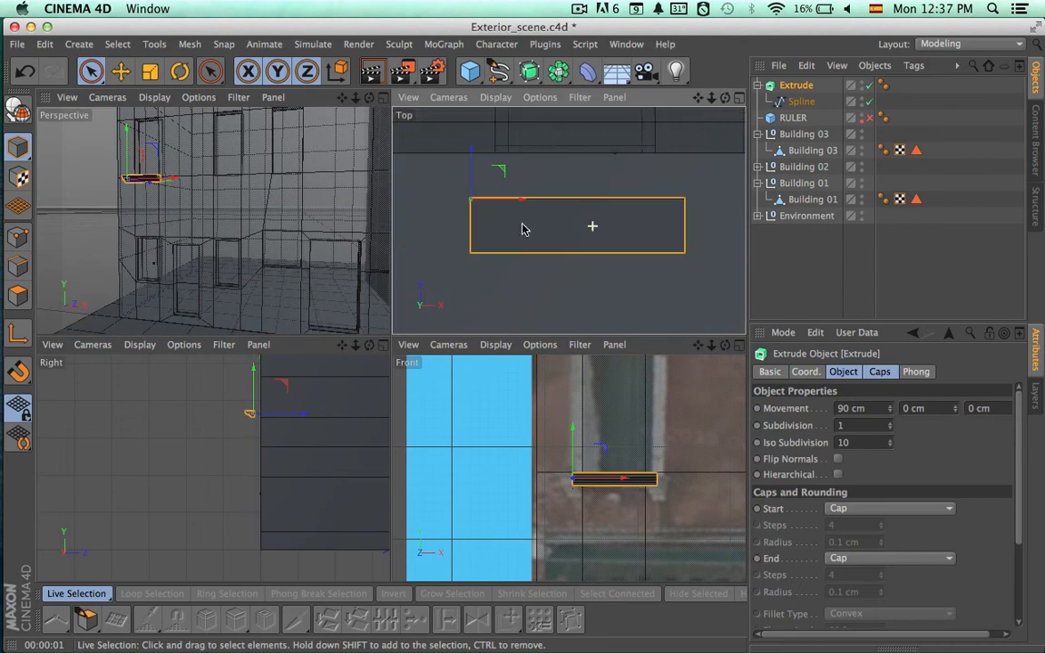
middle_click_drag(522, 225, 526, 267, "alt")
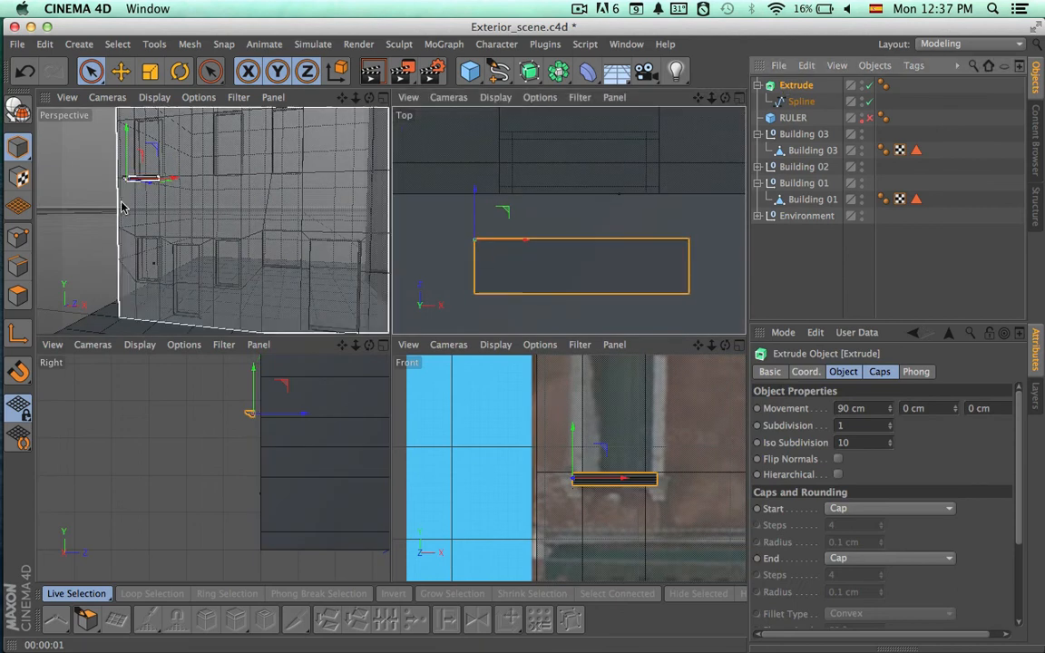
left_click(91, 71)
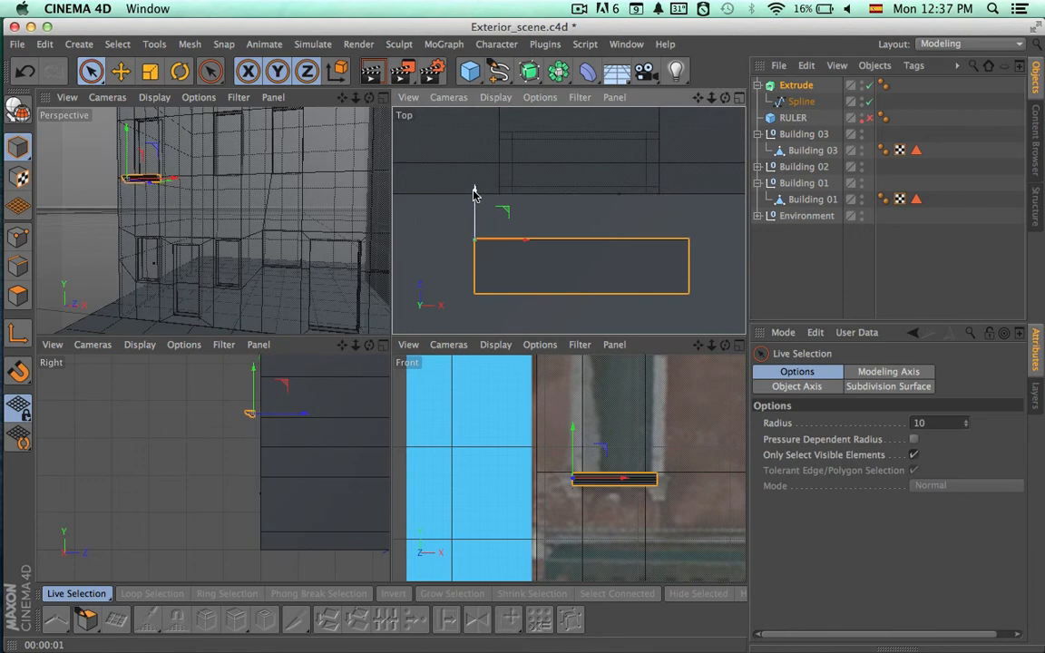
left_click_drag(472, 197, 478, 150)
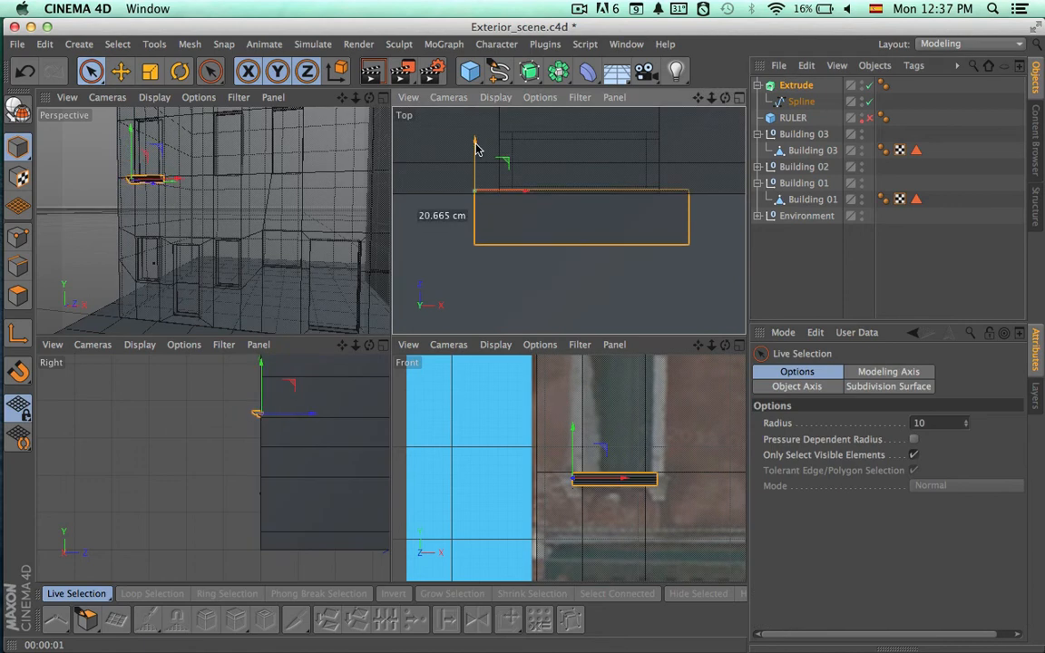
Render the perspective view of the facade, and compare the sill moulding with the Street View reference in Google Earth.
middle_click(388, 102)
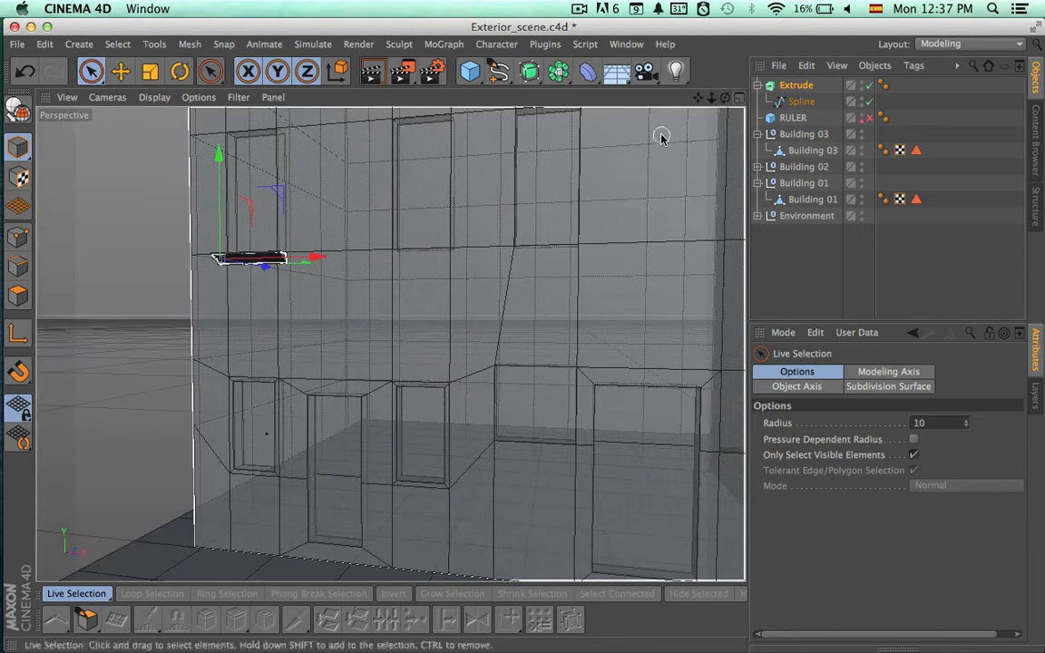
key("ctrl+r")
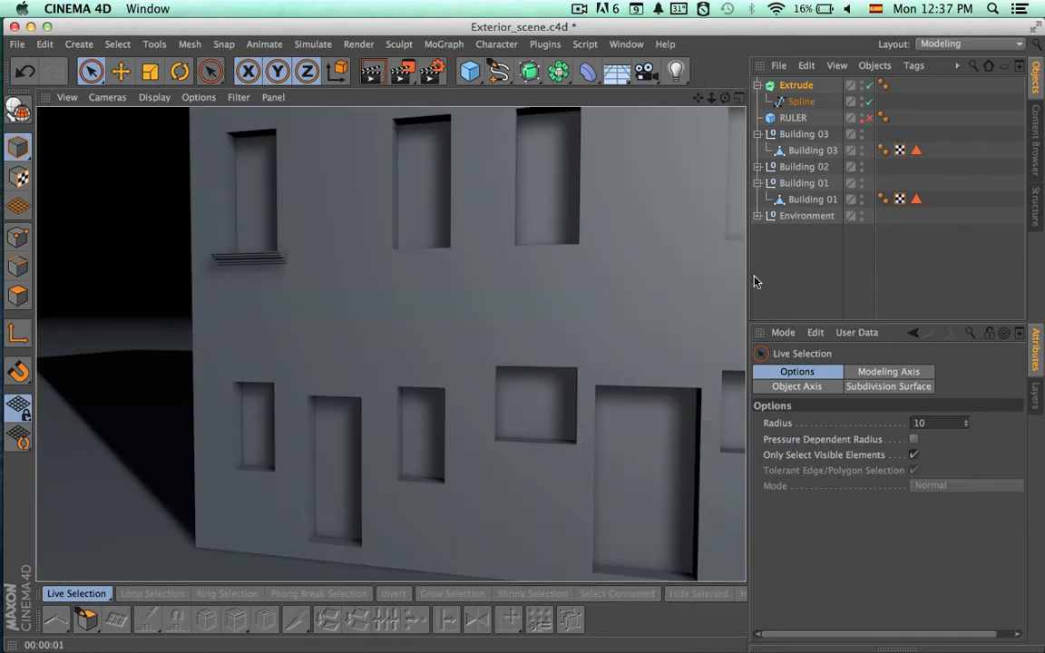
key("super+Tab")
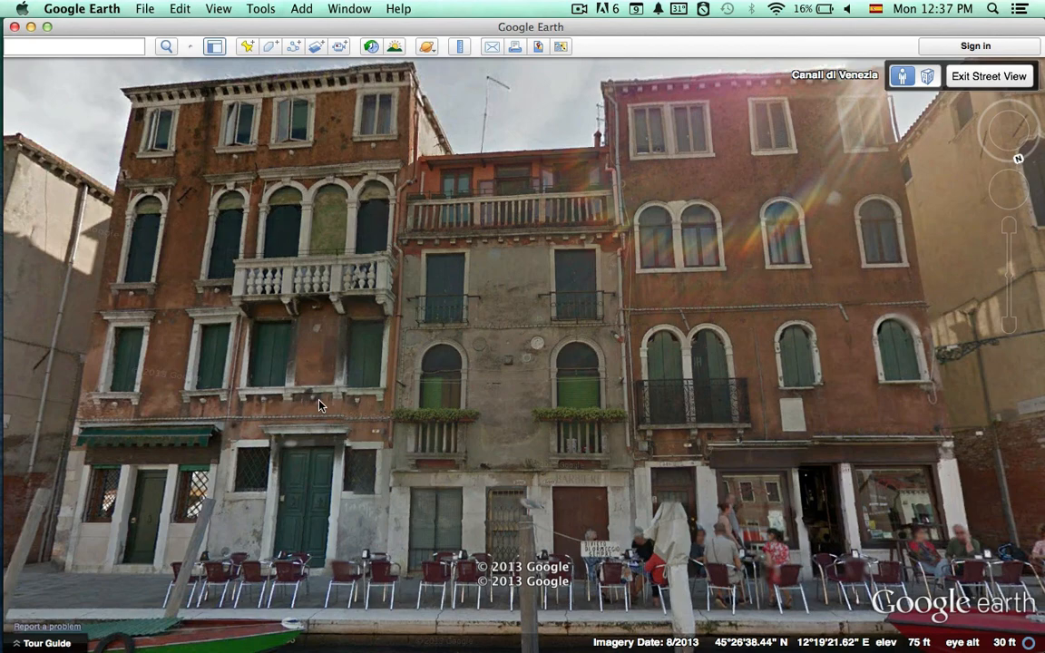
key("super+Tab")
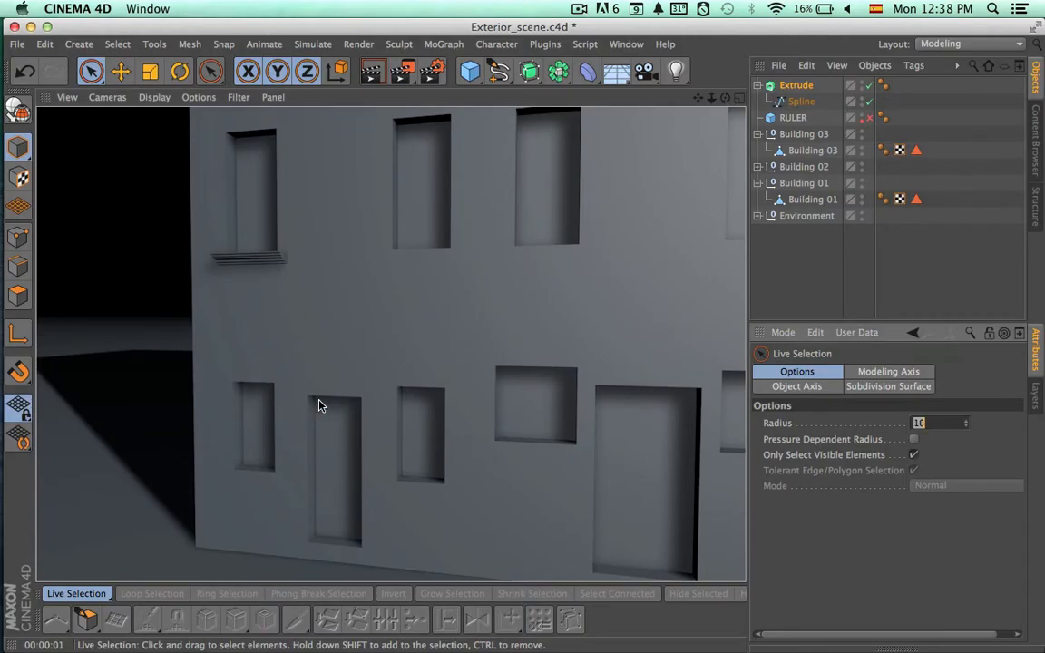
key("super+Tab")
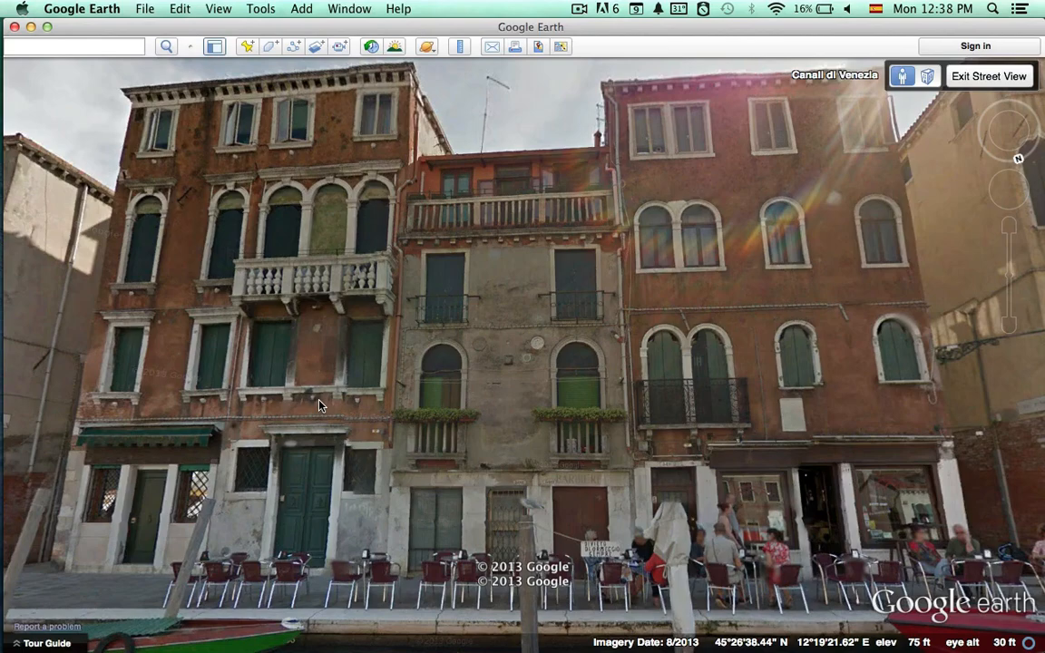
key("super+Tab")
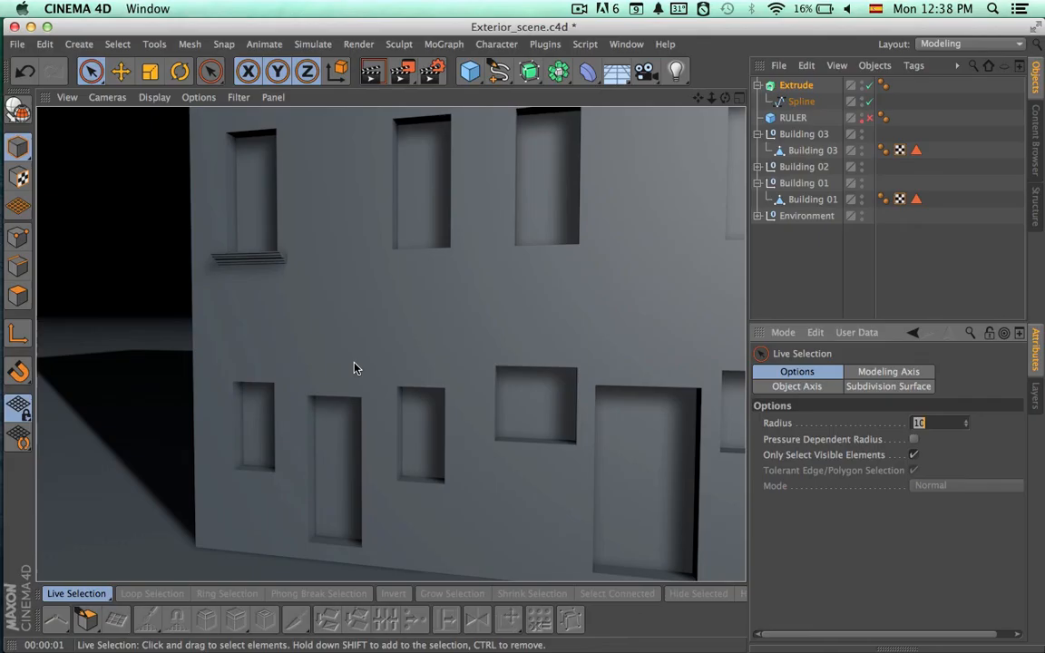
Frame the moulding's profile in the Right view, recheck the Google Earth reference, and disable the Extrude object with its spline selected.
middle_click(575, 245)
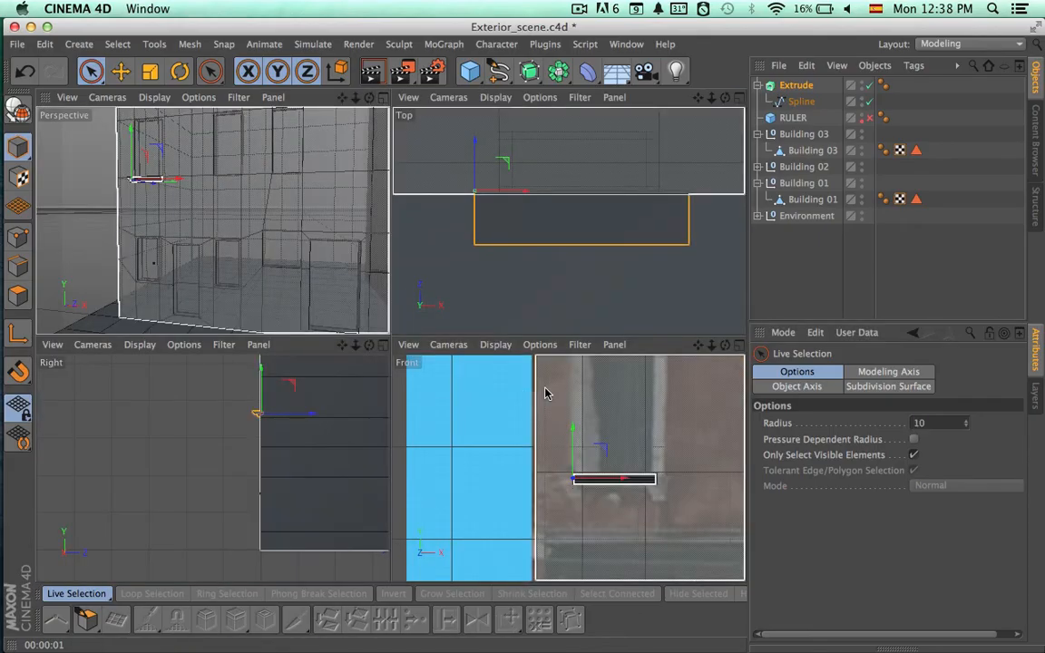
middle_click(389, 376)
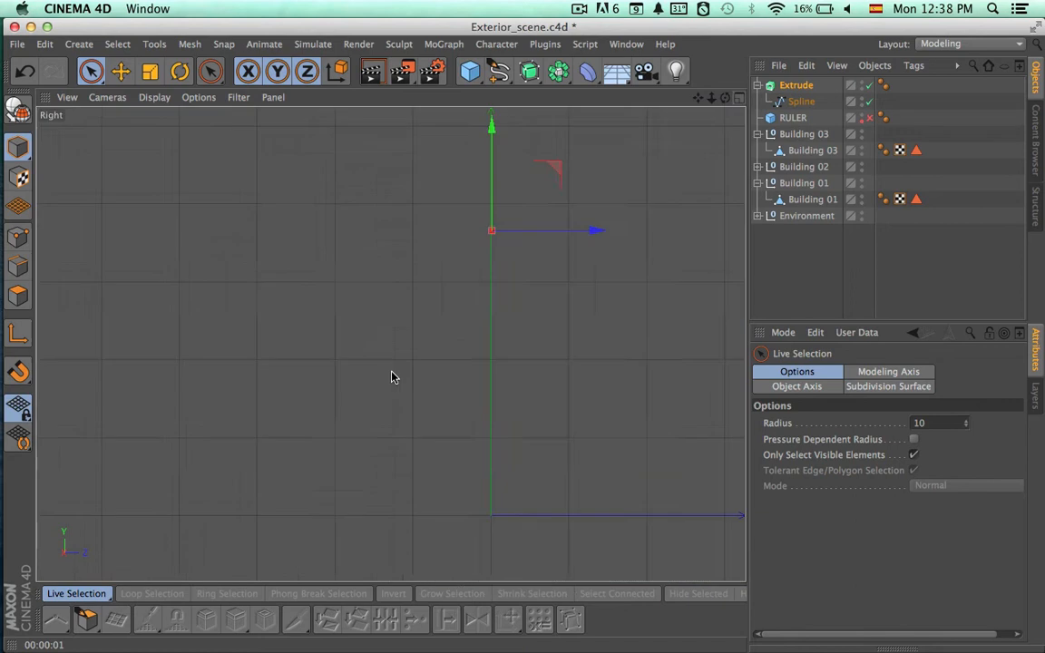
right_click_drag(499, 367, 403, 365, "alt")
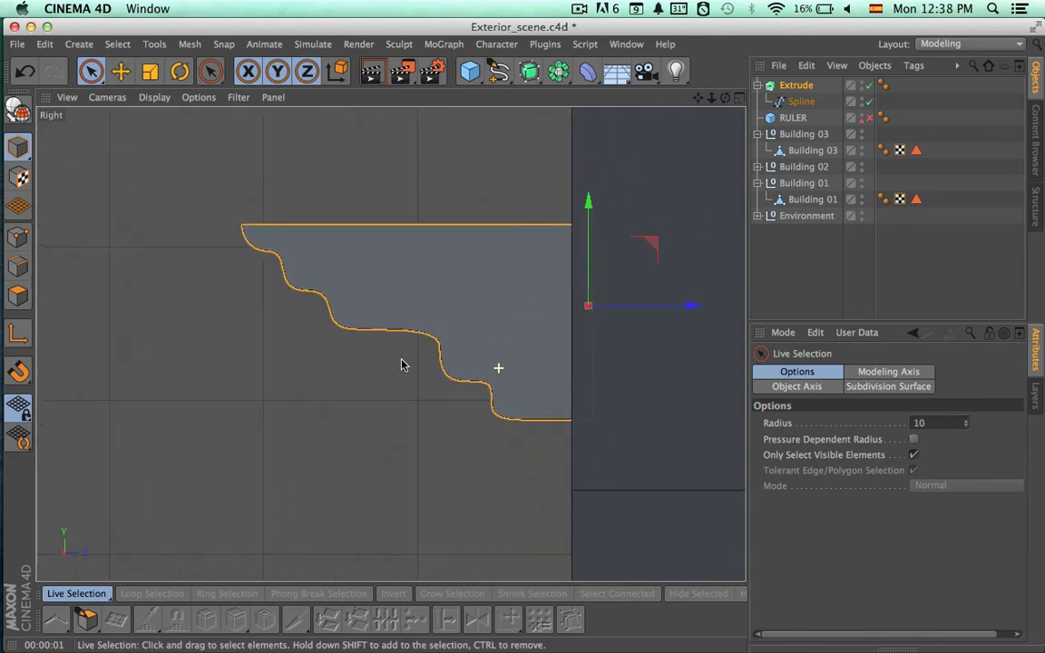
key("super+Tab")
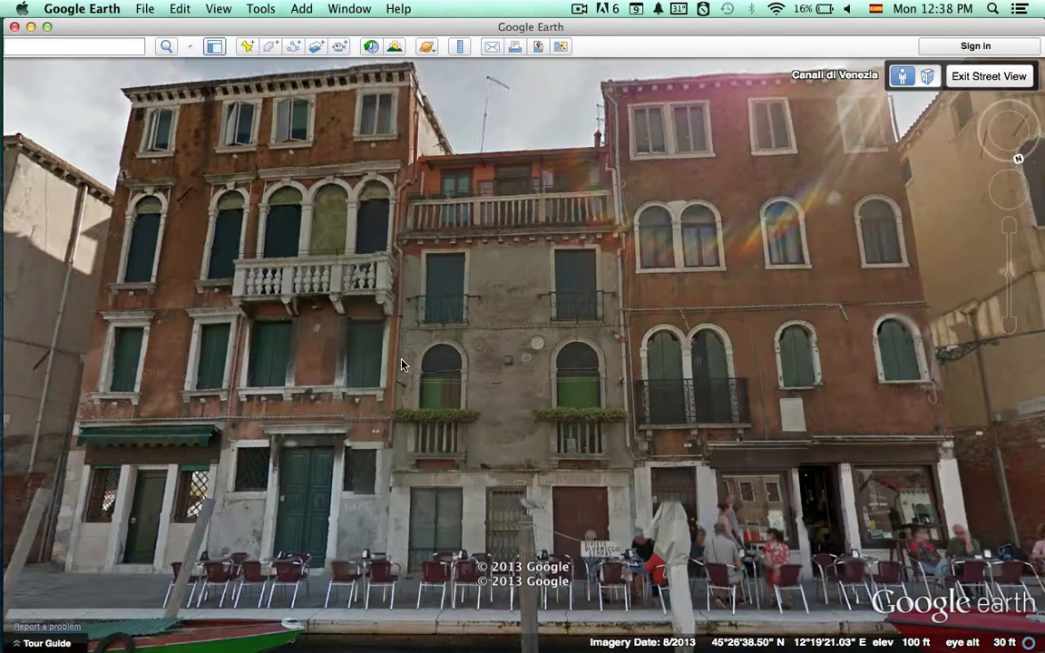
key("super+Tab")
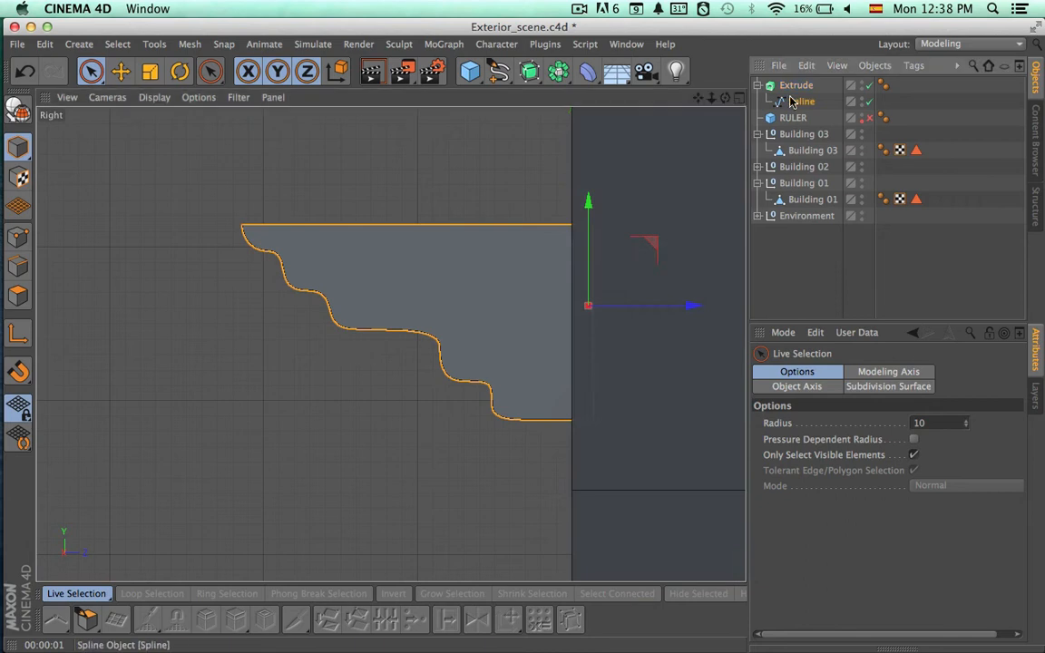
left_click(791, 103)
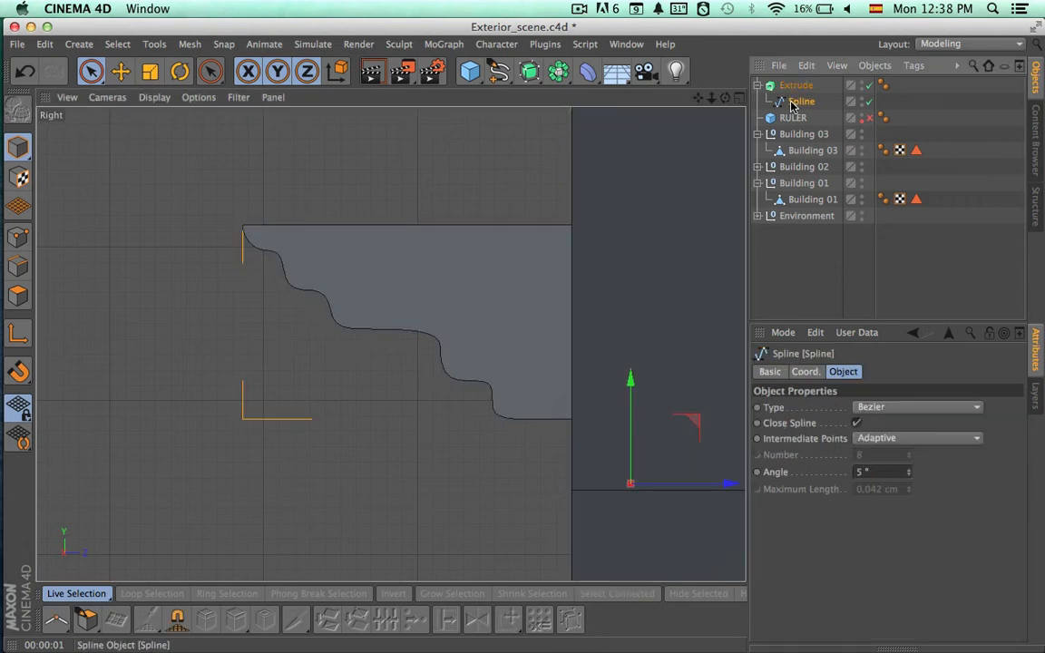
left_click(869, 84)
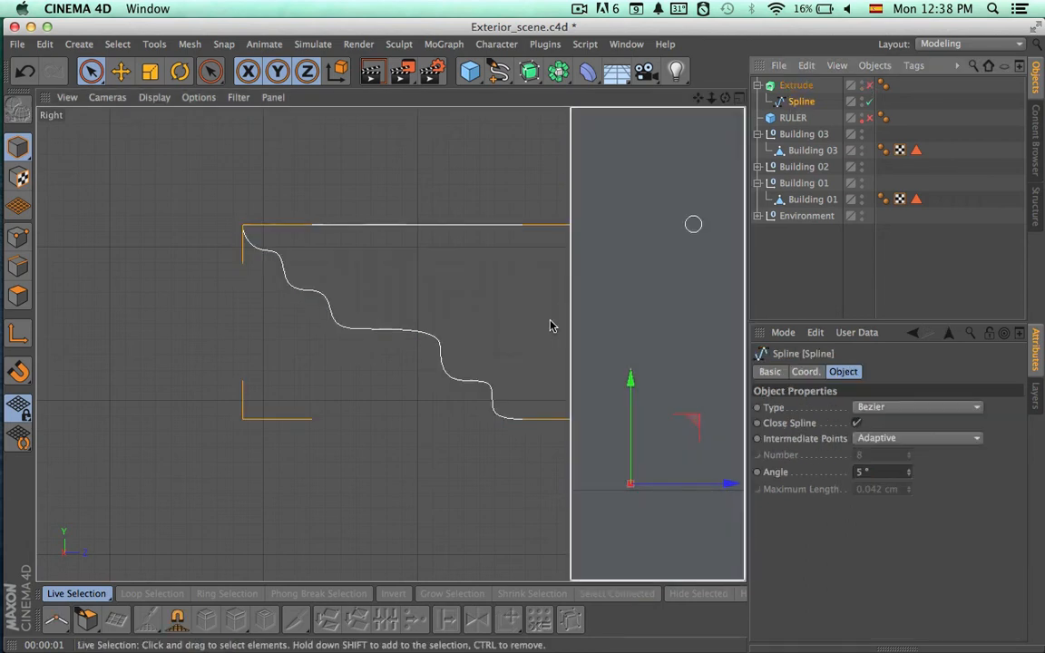
Move the four points of the spline profile's two lowest curves along Z, away from the wall.
left_click(18, 237)
left_click(439, 345)
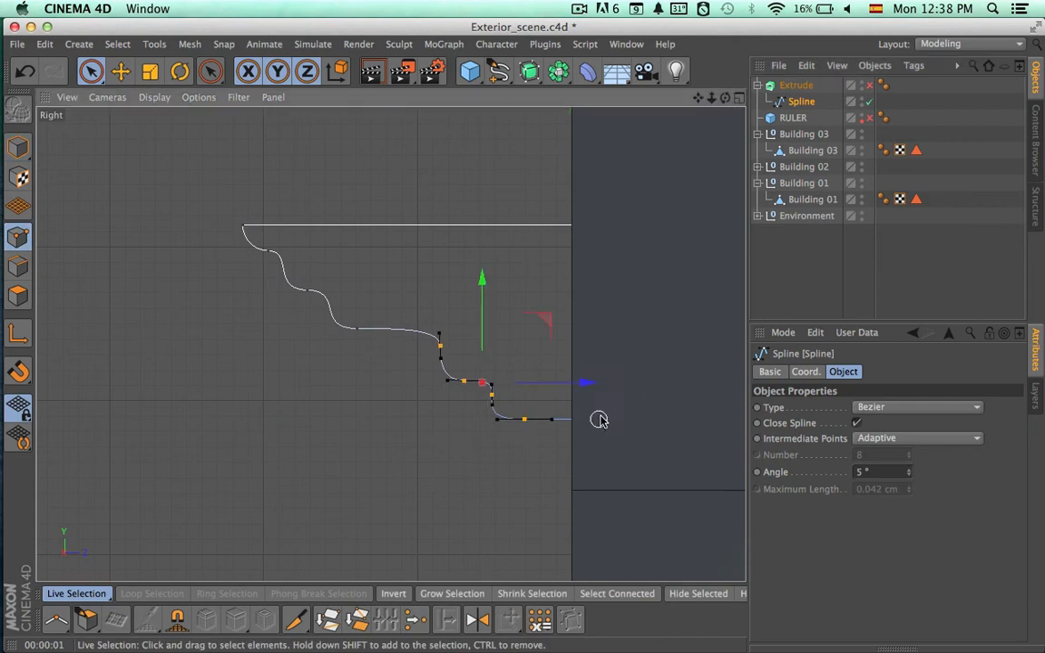
left_click_drag(590, 386, 542, 383)
Select the three points on the spline profile's upper curves and move them slightly along Z, away from the wall.
left_click(359, 331)
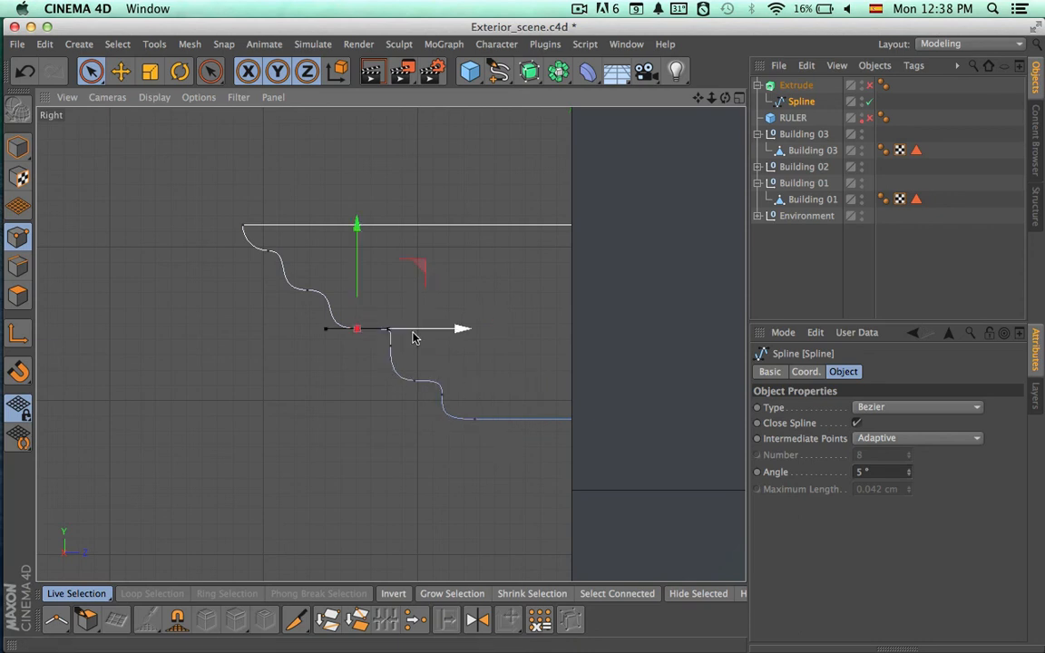
left_click(308, 289, "shift")
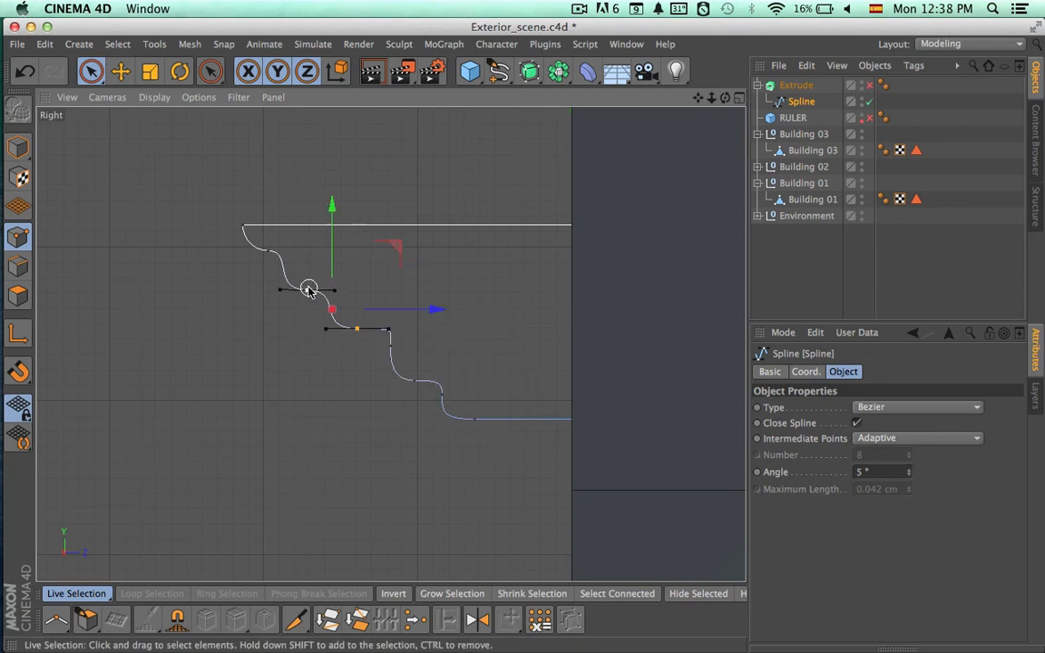
left_click(272, 252, "shift")
left_click_drag(381, 287, 383, 293)
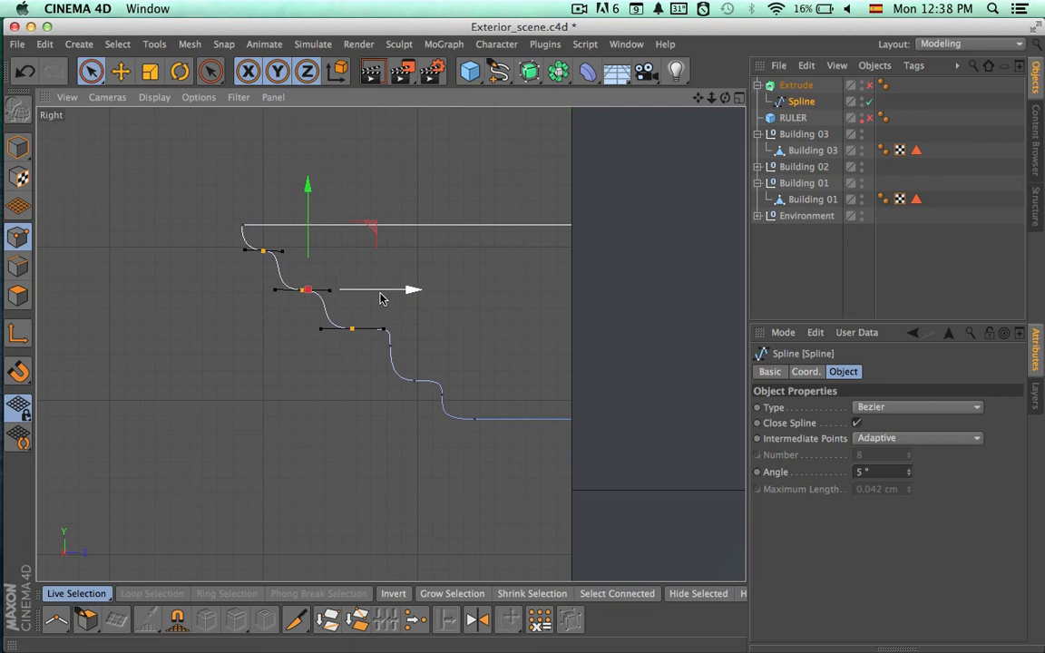
Move the spline profile's third curve point and the middle vertical point below it slightly along Z, away from the wall, lowering the latter slightly.
left_click(388, 314)
left_click(353, 329)
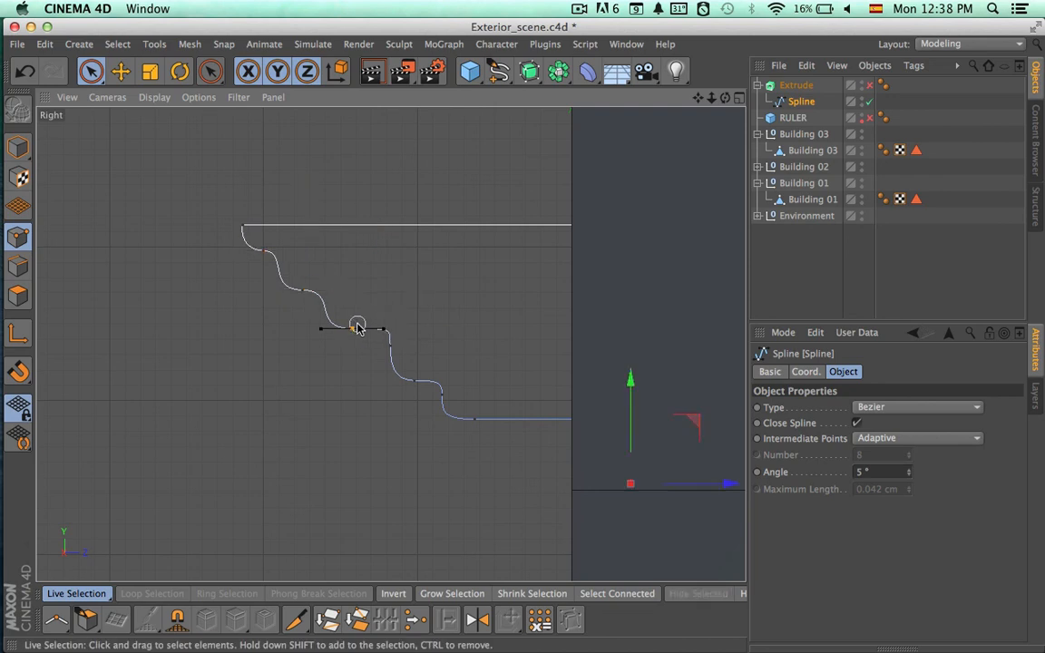
left_click_drag(432, 332, 425, 331)
left_click(391, 348)
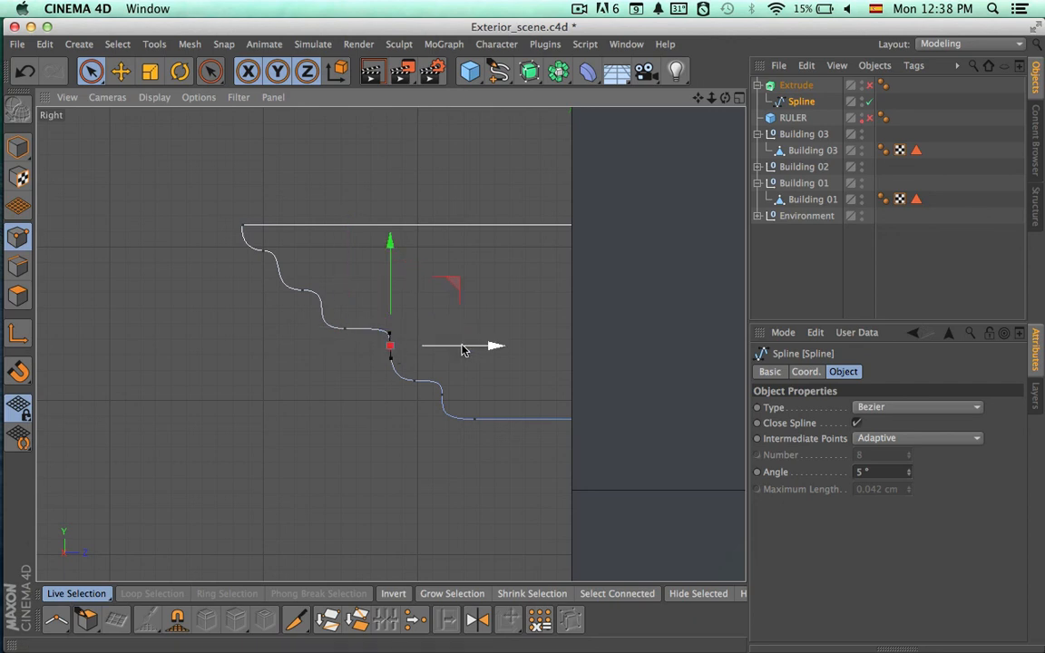
mouse_move(470, 348)
left_mouse_down()
mouse_move(458, 348)
mouse_move(465, 351)
left_mouse_up()
left_click_drag(388, 277, 388, 279)
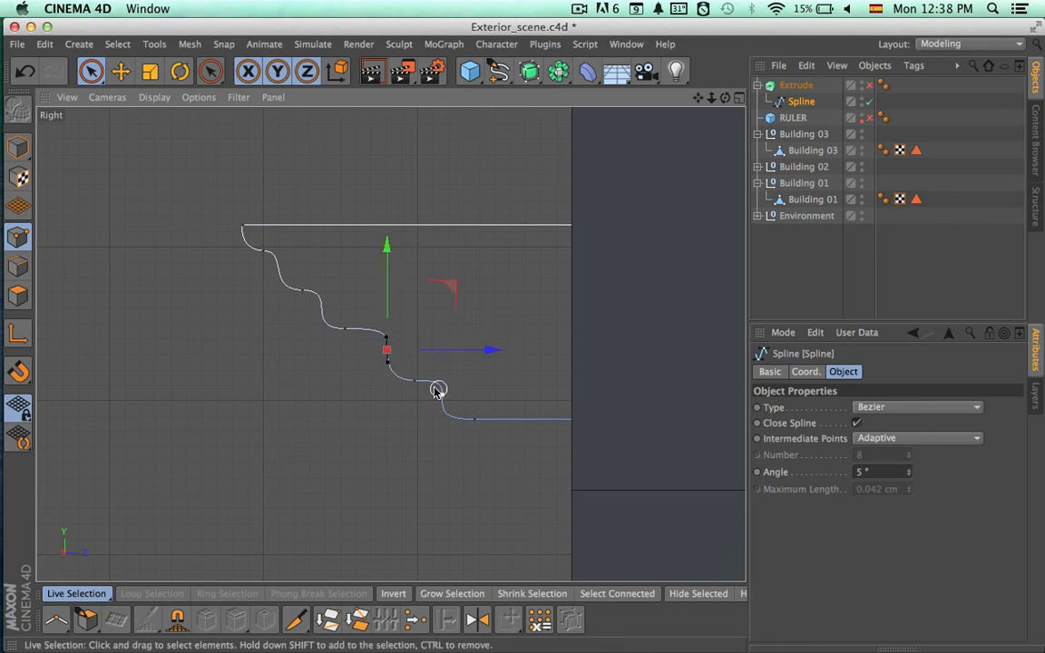
Select the two points of the spline profile's lowest curve and move them slightly along Z, away from the wall.
left_click(483, 430)
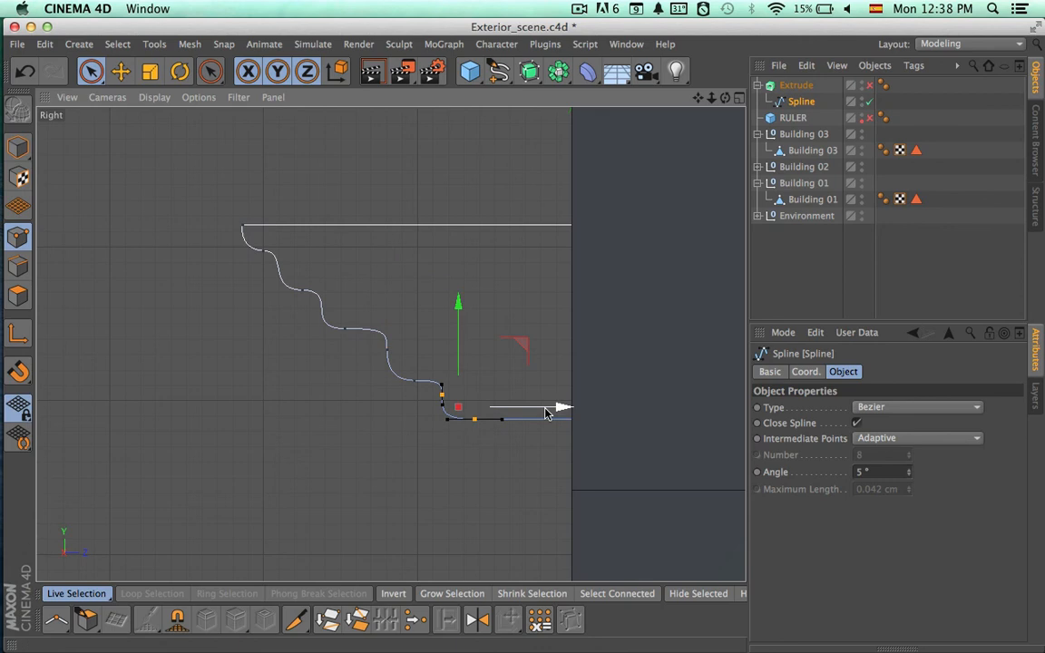
mouse_move(547, 414)
left_mouse_down()
mouse_move(556, 414)
mouse_move(544, 413)
left_mouse_up()
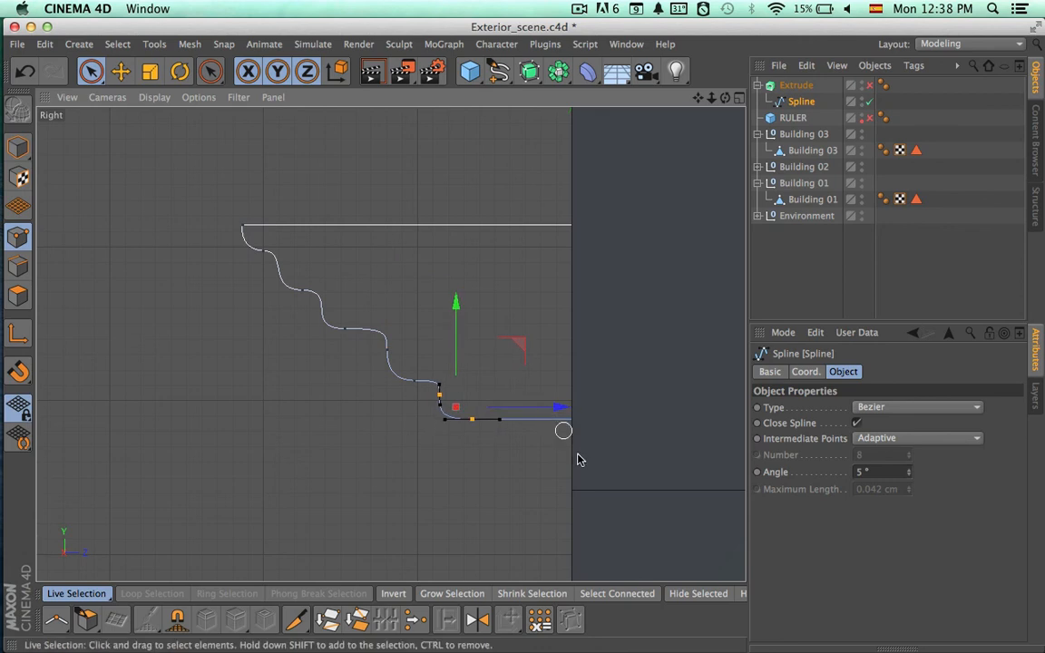
scroll(574, 466, "down", 3)
middle_click_drag(531, 483, 506, 402, "alt")
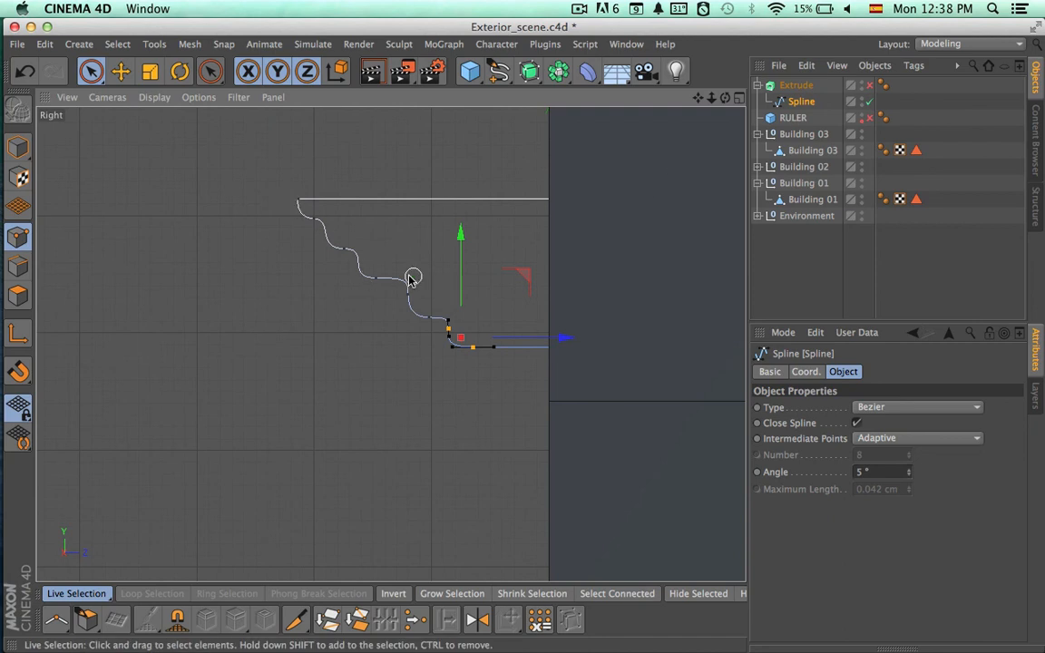
Rotate the tangent of the profile's middle vertical point slightly, and nudge the point outward and down.
scroll(421, 257, "up", 5)
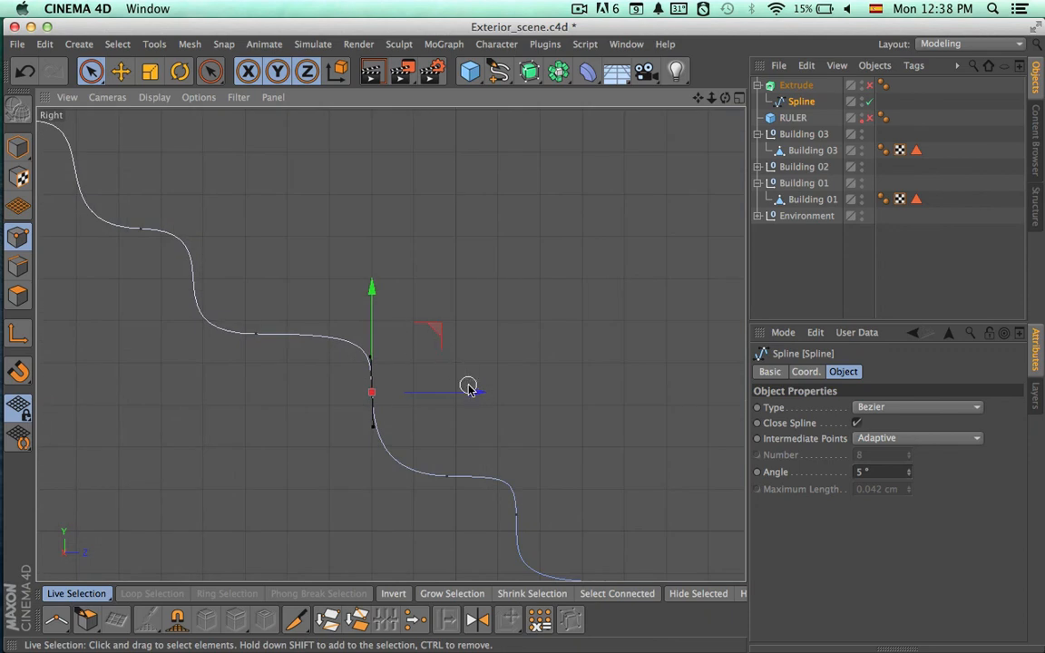
key("r")
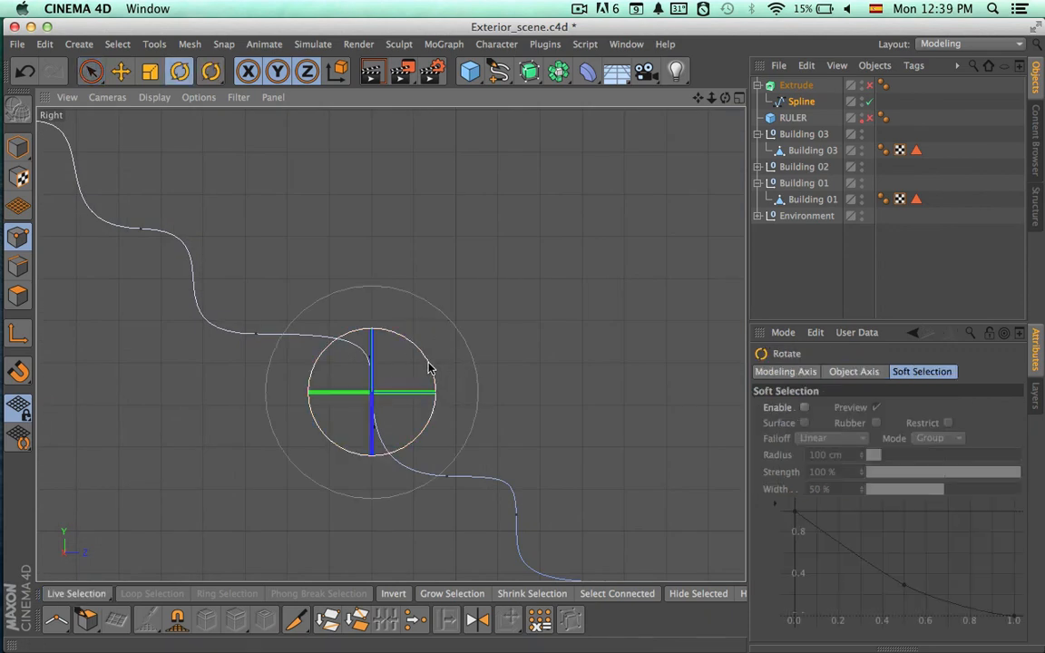
mouse_move(426, 363)
left_mouse_down()
mouse_move(436, 378)
mouse_move(433, 367)
left_mouse_up()
key("space")
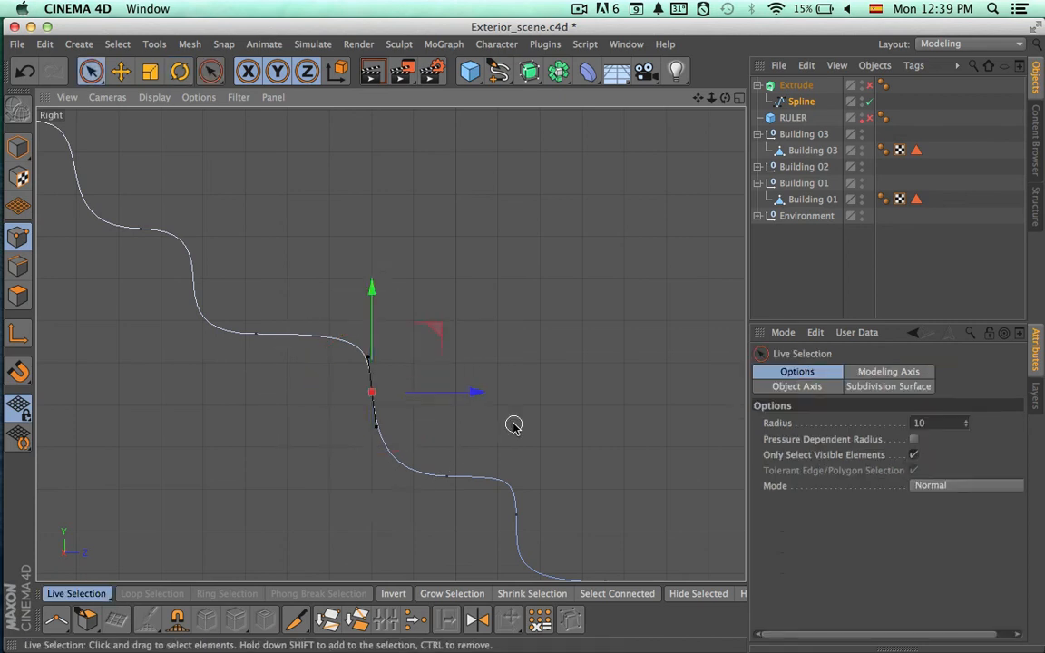
scroll(555, 462, "down", 3)
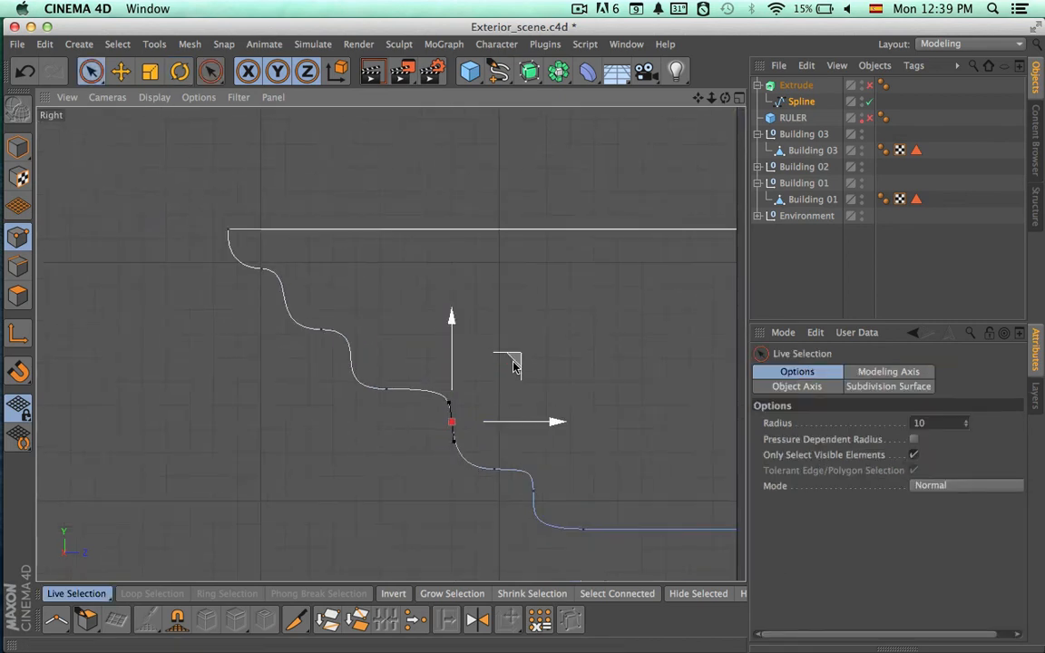
mouse_move(514, 365)
left_mouse_down()
mouse_move(506, 360)
mouse_move(509, 368)
left_mouse_up()
scroll(581, 477, "down", 4)
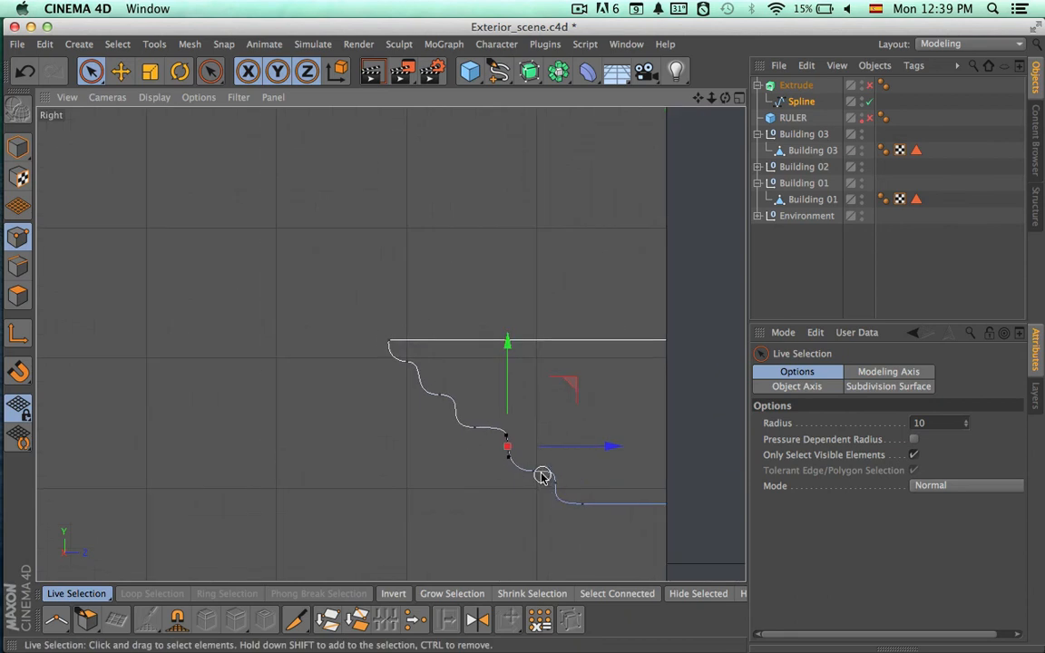
Select the three lowest curve points of the profile, move them slightly along Z away from the wall, and deselect them.
left_click(559, 480)
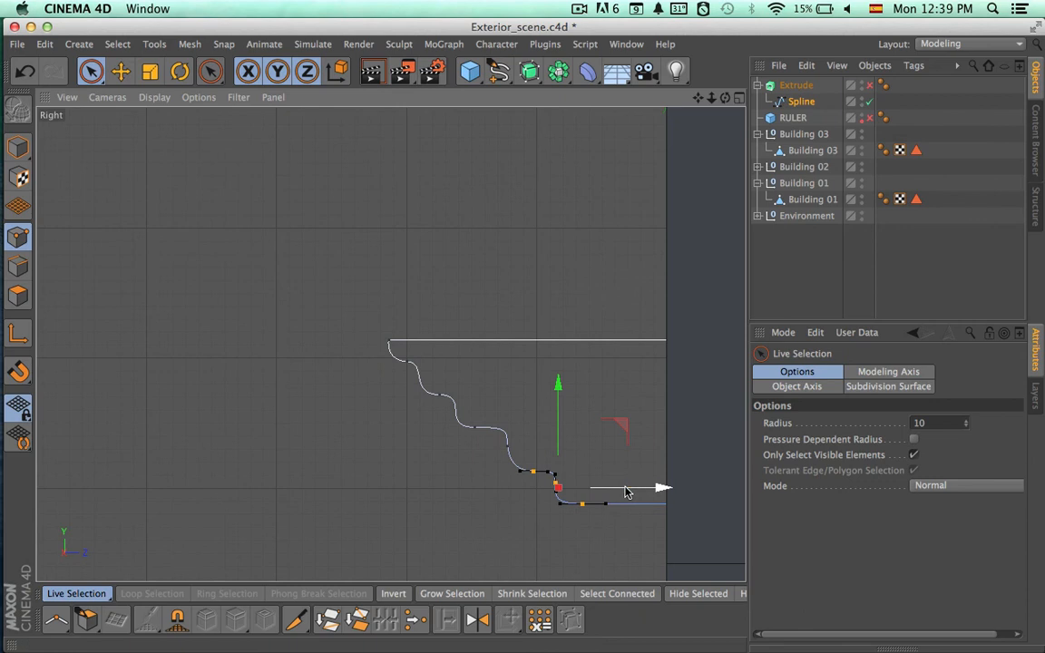
left_click_drag(625, 491, 617, 491)
left_click(599, 555)
middle_click_drag(598, 555, 518, 509, "alt")
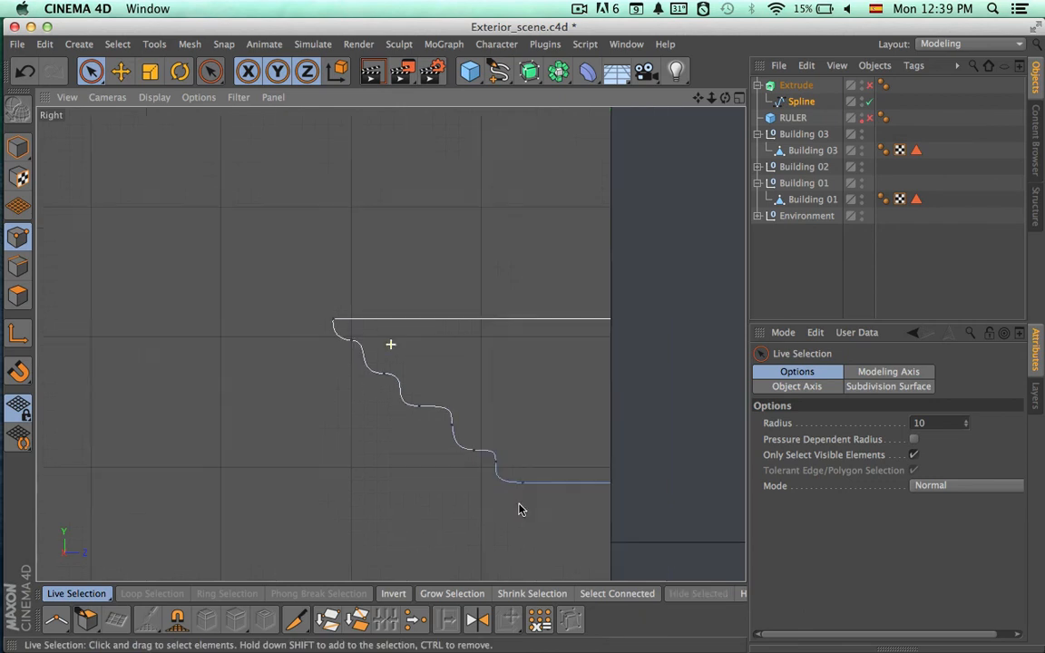
scroll(531, 438, "down", 4)
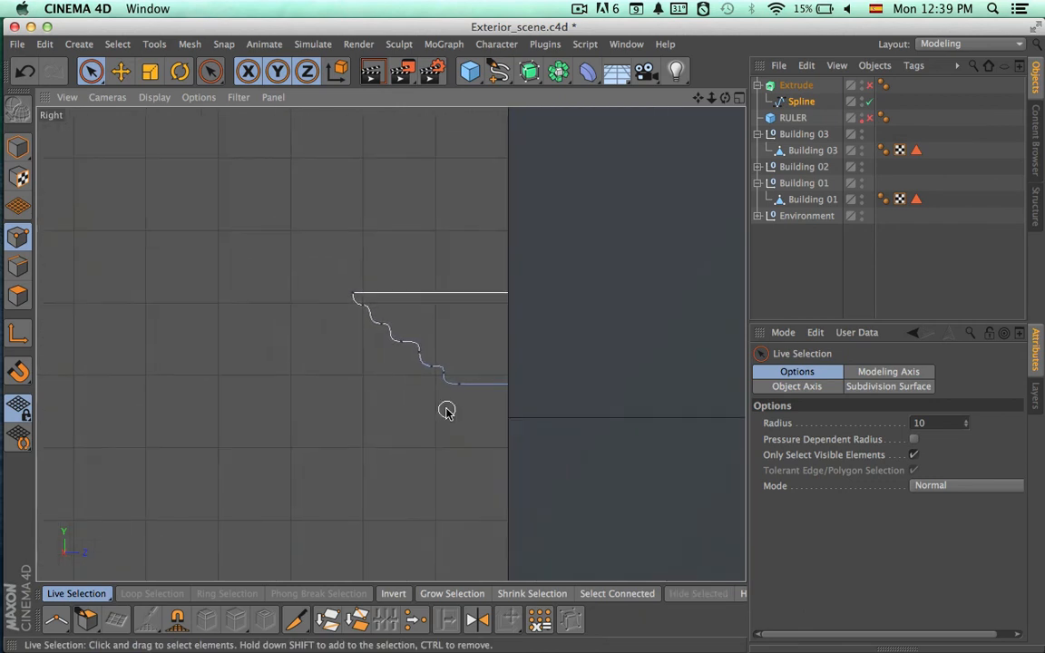
key("super+Tab")
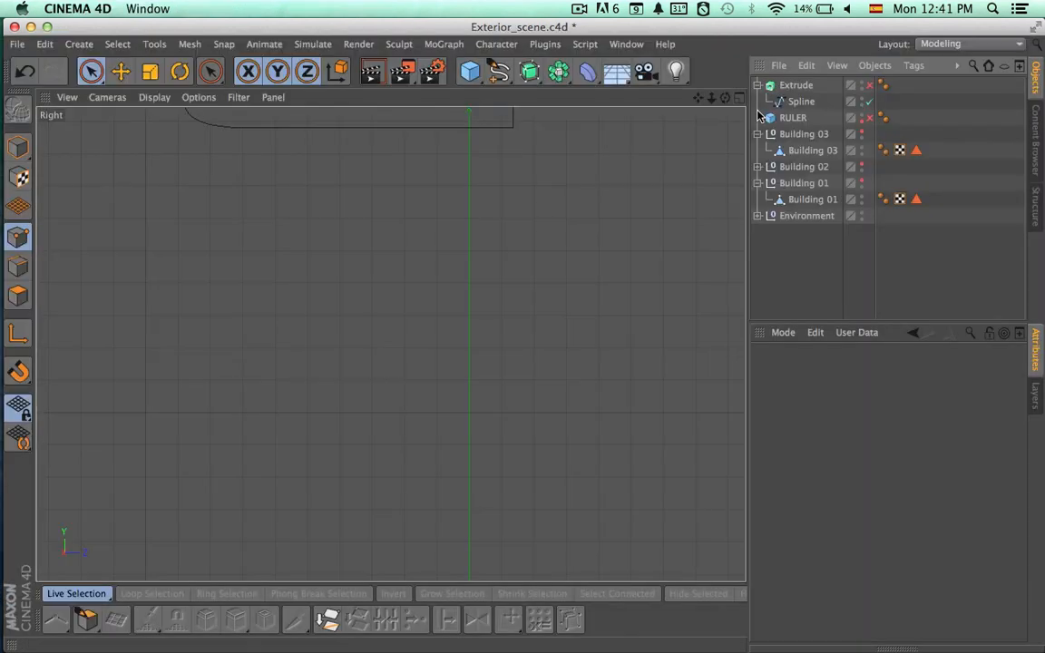
Start a new Bezier spline at the underside of the moulding profile with a straight, level top edge running outward from the wall side.
left_click(801, 101)
left_click_drag(586, 68, 653, 93)
middle_click_drag(520, 188, 561, 319, "alt")
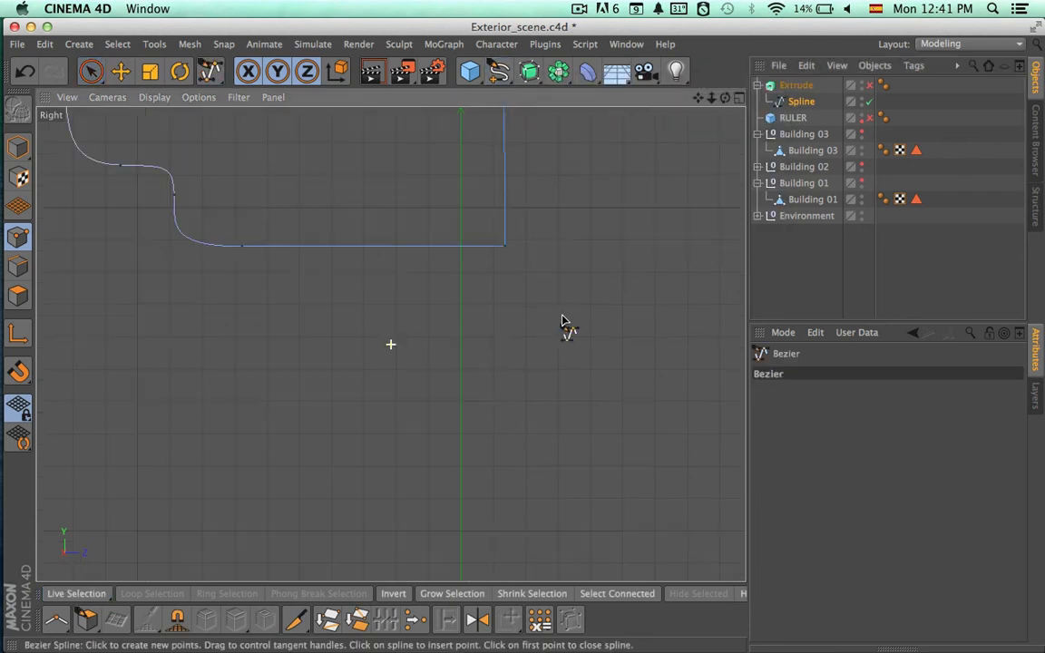
left_click(560, 234)
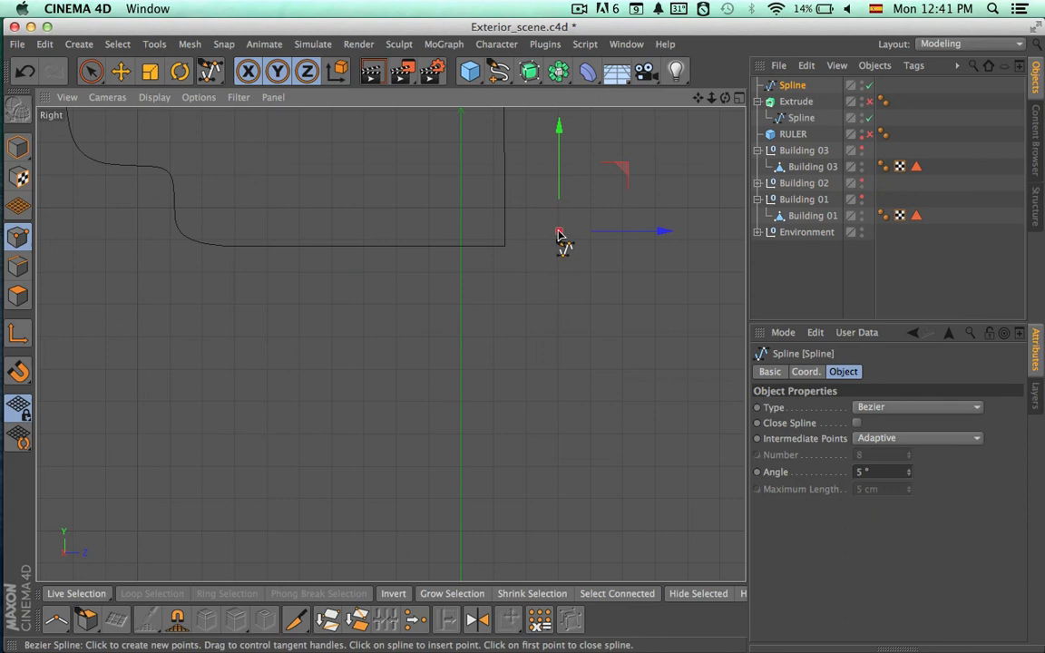
left_click(235, 228)
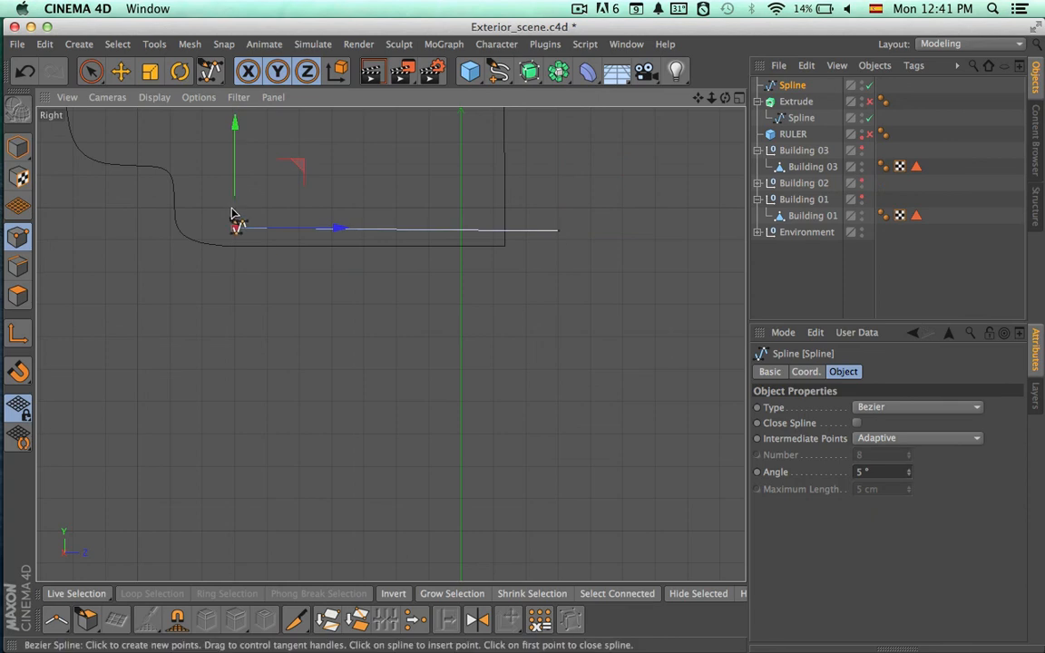
left_click_drag(234, 196, 233, 199)
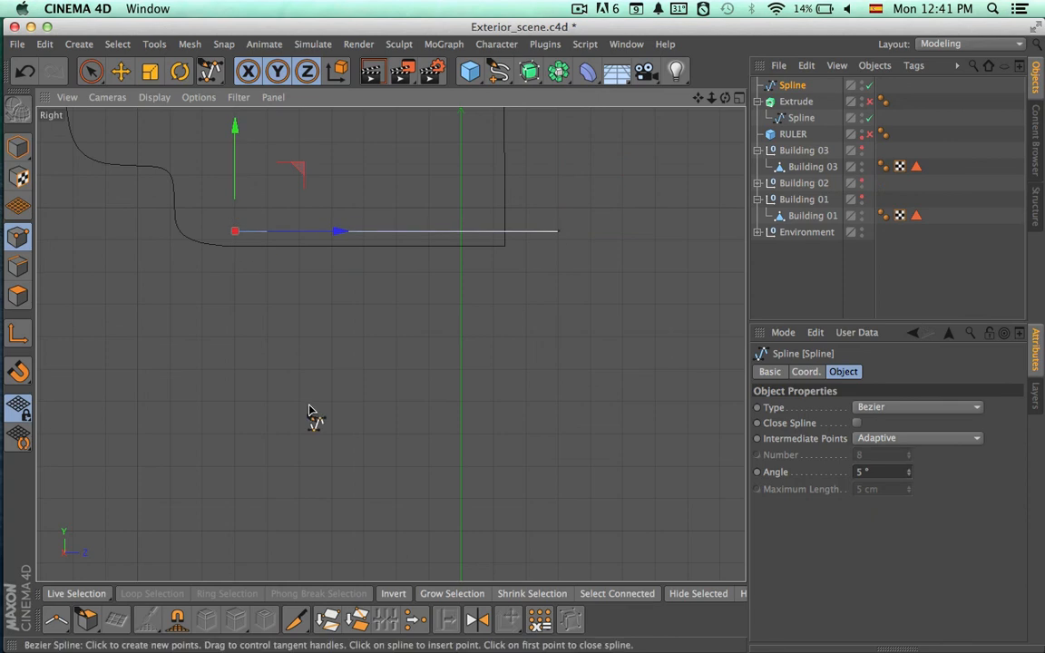
Continue the new spline with two curved points stepping down toward the wall, and finish it with a straight horizontal bottom edge.
left_click_drag(334, 402, 441, 408)
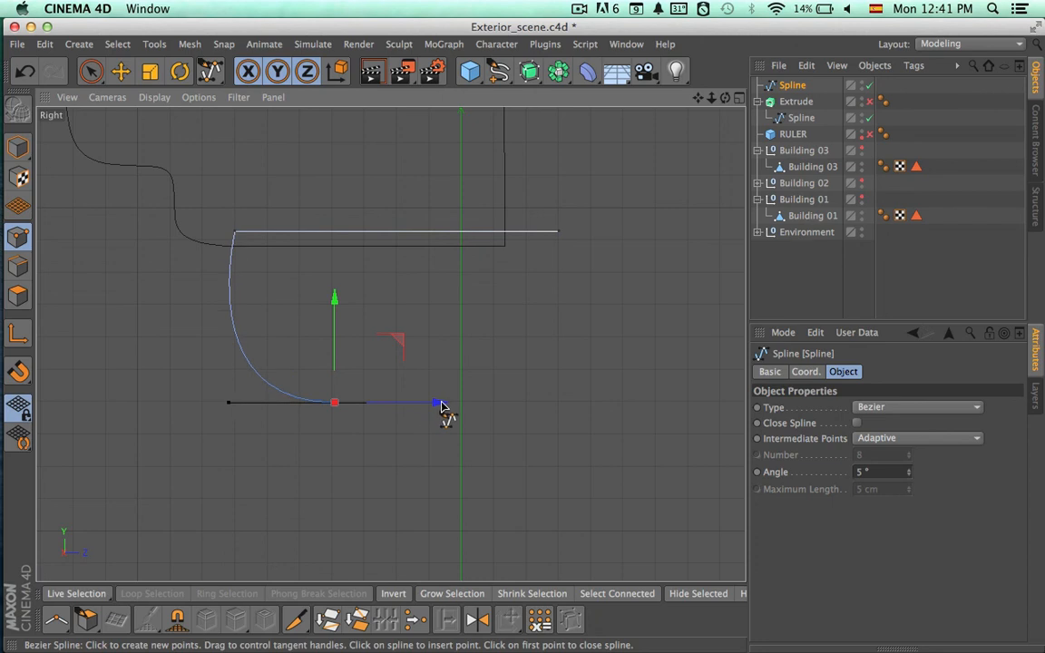
middle_click_drag(474, 544, 470, 357, "alt")
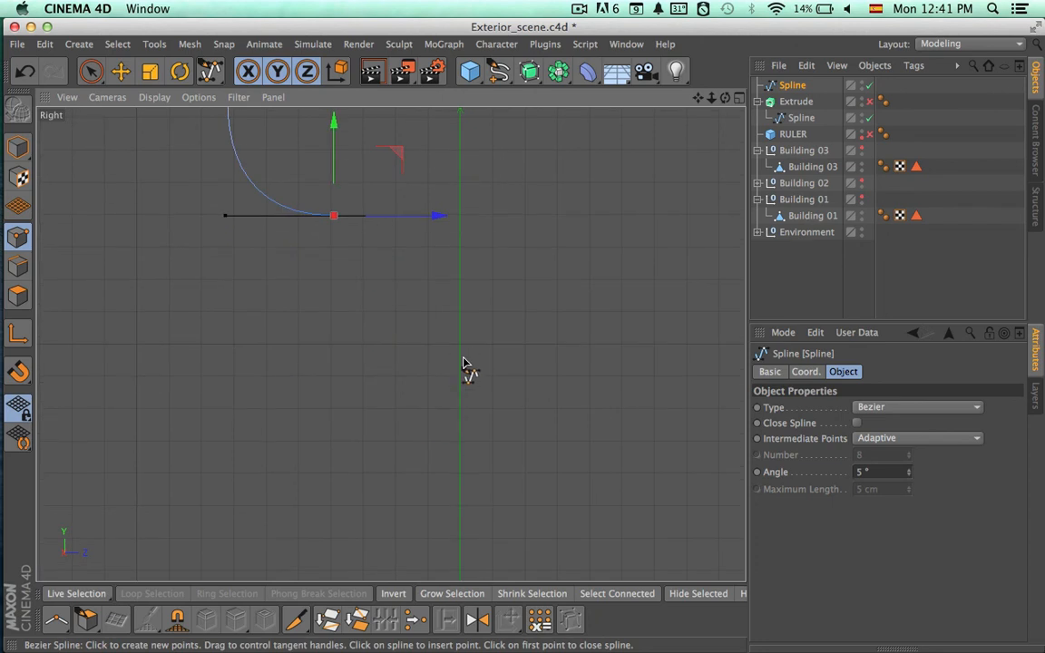
left_click_drag(460, 377, 587, 378)
middle_click_drag(588, 422, 447, 523, "alt")
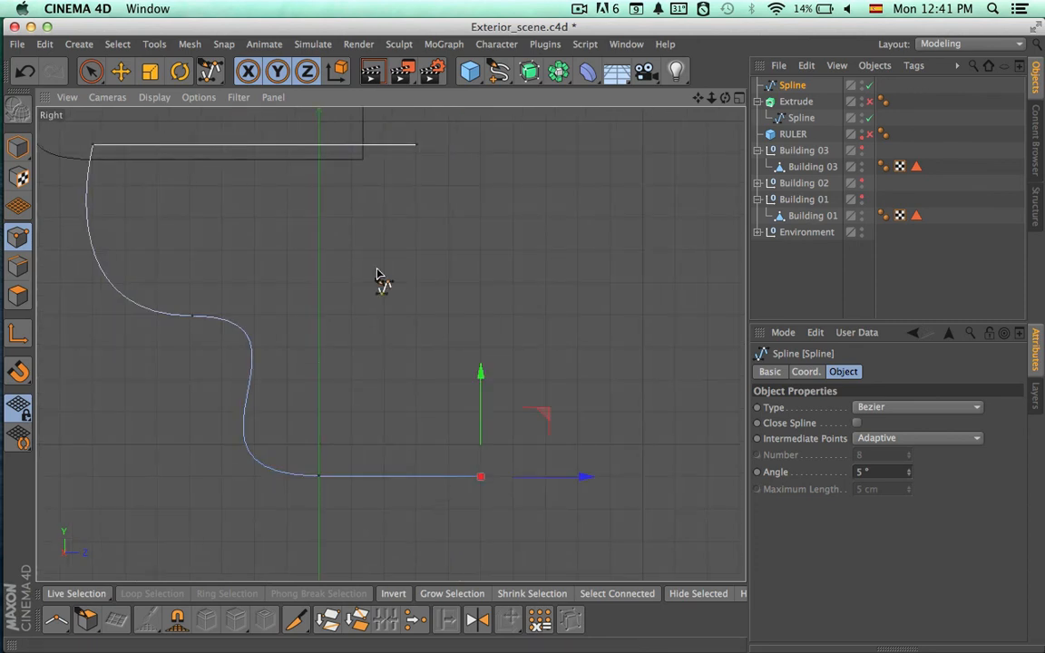
Align the new spline's top end point with its bottom end along Z, and move the lowest curve point toward the wall.
left_click(91, 71)
left_click(417, 145)
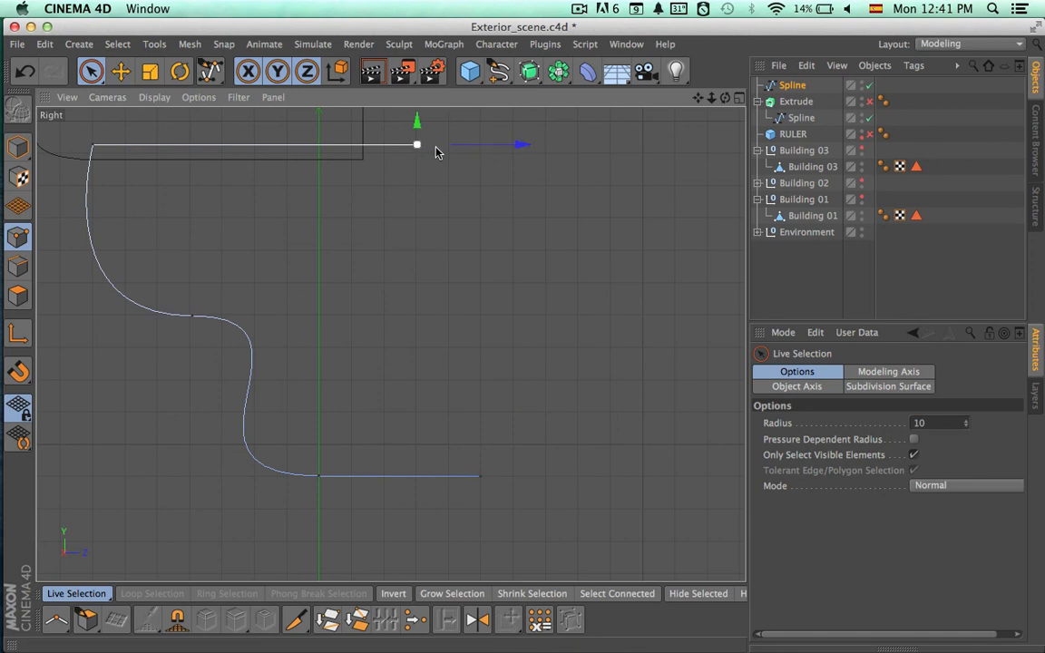
left_click_drag(437, 151, 547, 152)
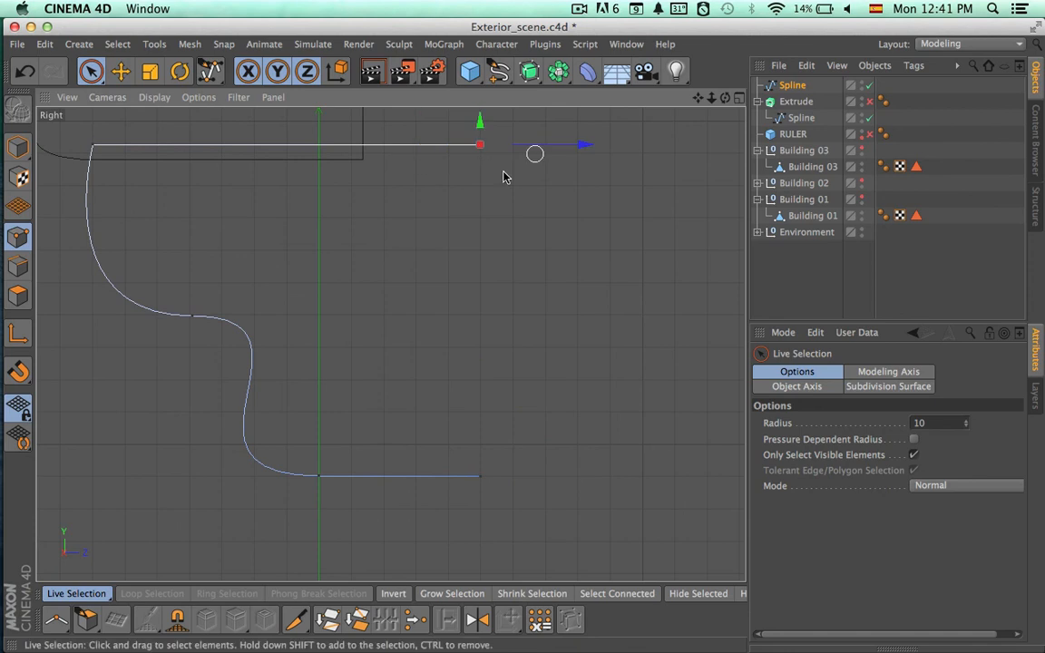
left_click(192, 316)
left_click(317, 476)
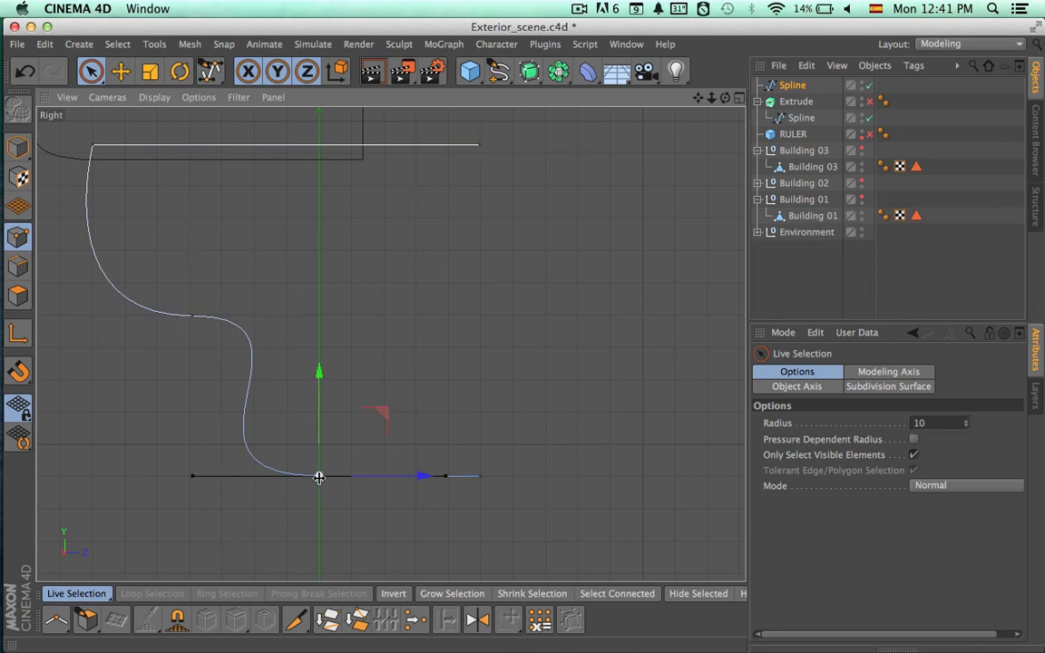
left_click_drag(422, 475, 499, 479)
middle_click_drag(511, 527, 482, 506, "alt")
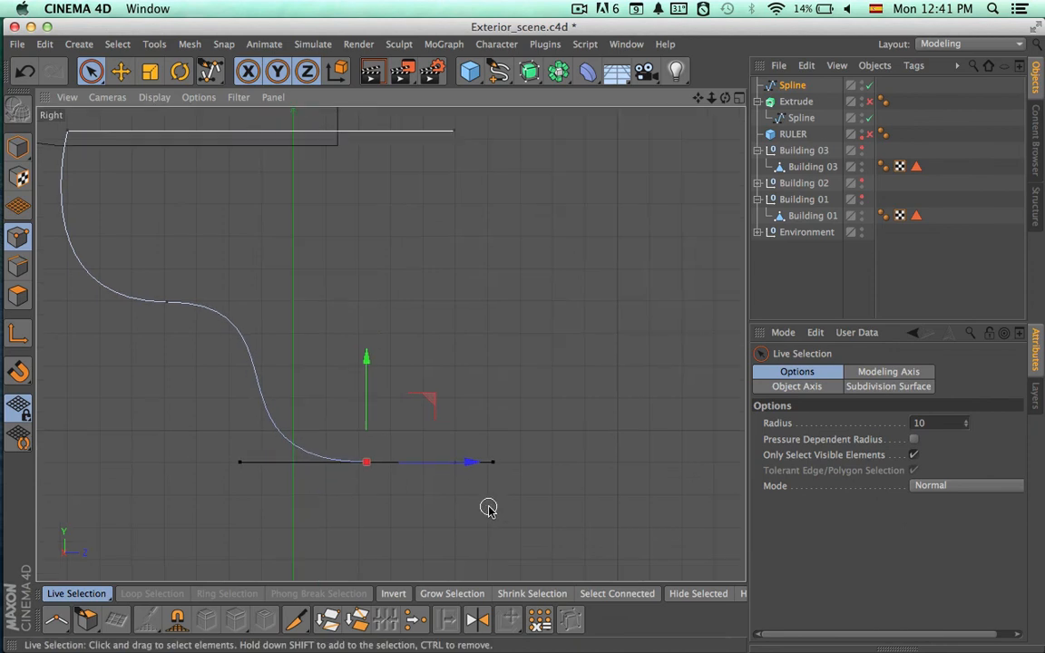
Extend the new spline's bottom and top end points further along Z toward the wall, keeping both ends aligned.
left_click_drag(453, 462, 629, 465)
left_click(453, 131)
left_click_drag(526, 133, 592, 137)
scroll(568, 331, "down", 4)
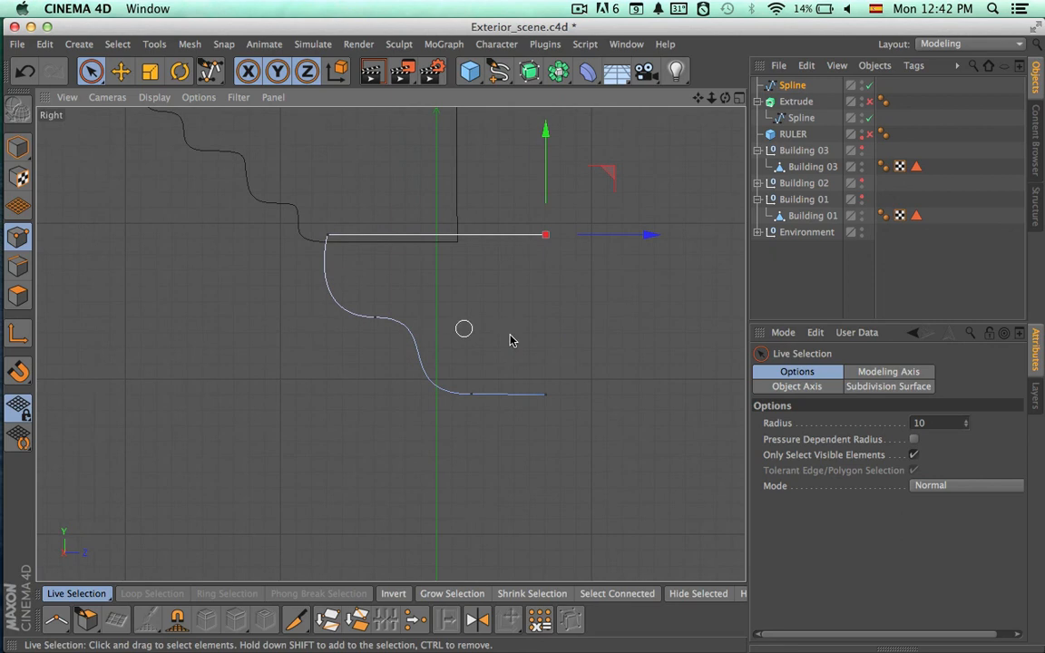
middle_click_drag(510, 341, 483, 338)
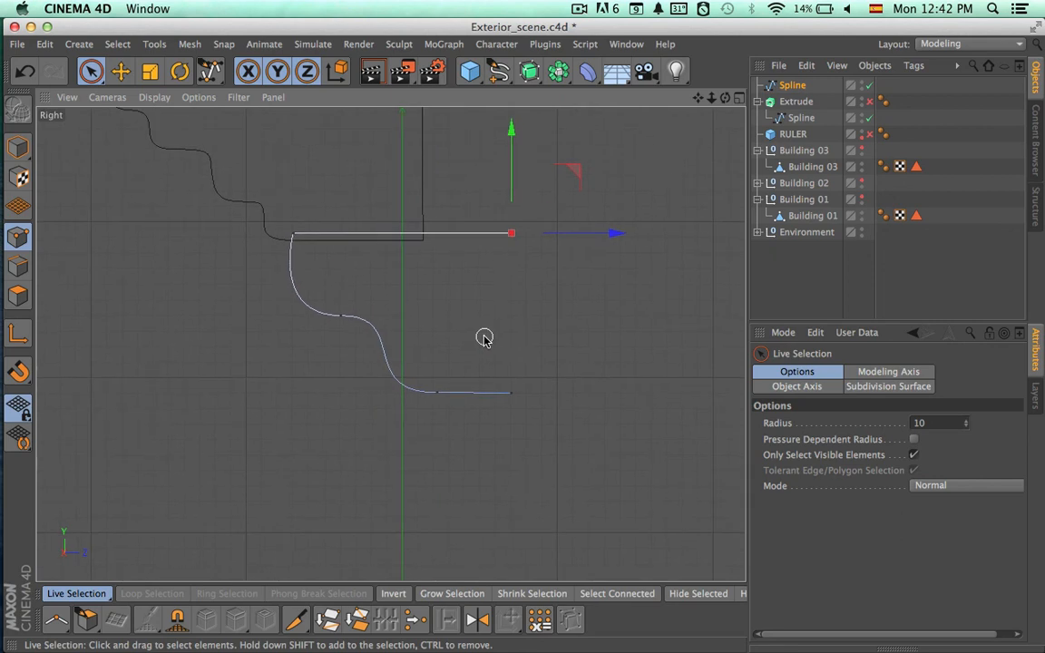
Duplicate the Extrude object, delete the copy's spline, and place the new spline inside the copy.
left_click(803, 104)
key("super+v")
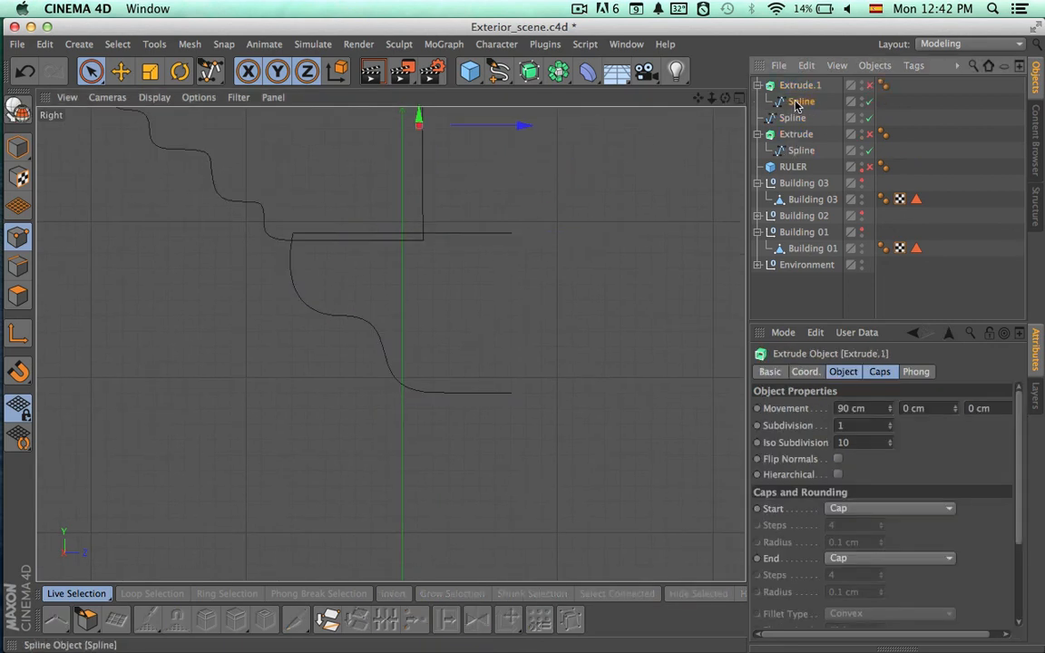
left_click(797, 104)
key("Delete")
left_click_drag(800, 88, 794, 88)
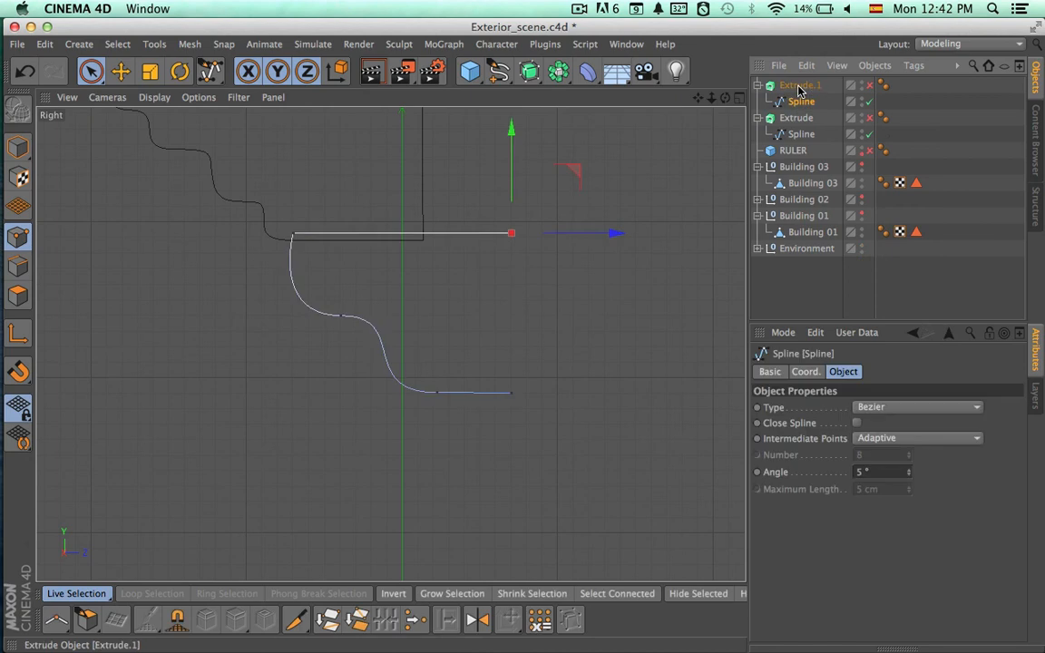
Maximize the Perspective view and enable both Extrude objects to view the extruded mouldings.
left_click(739, 98)
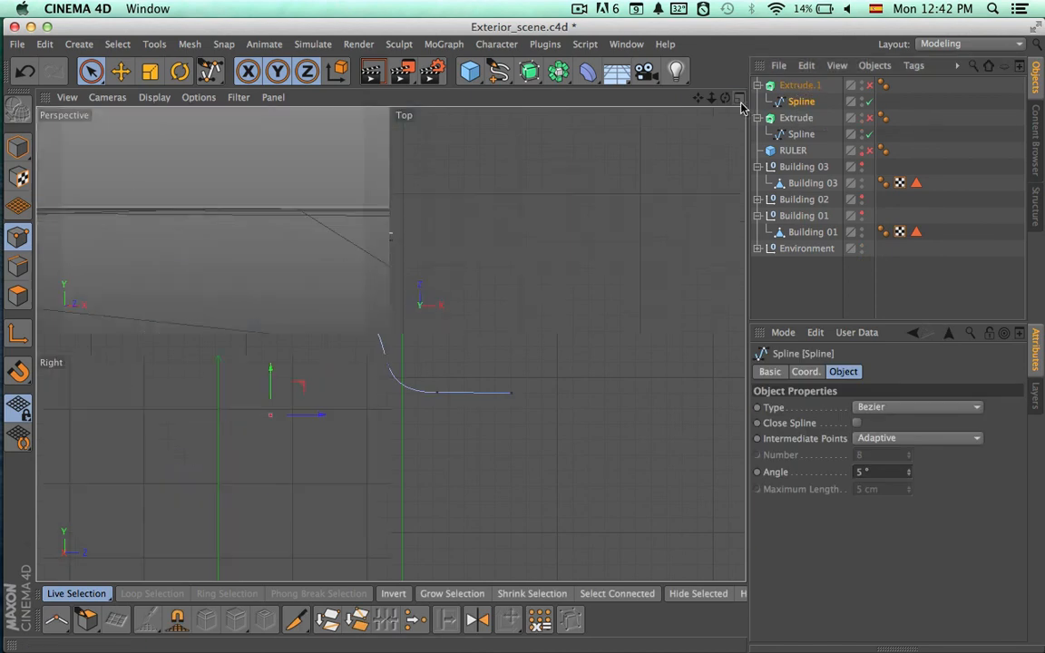
left_click(384, 98)
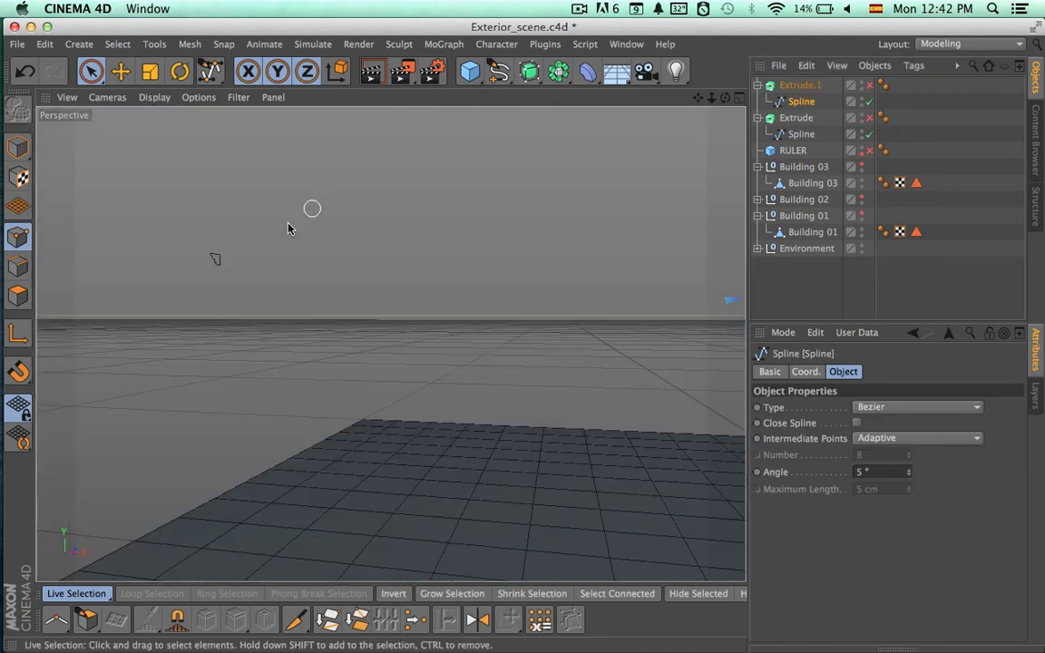
left_click(870, 118)
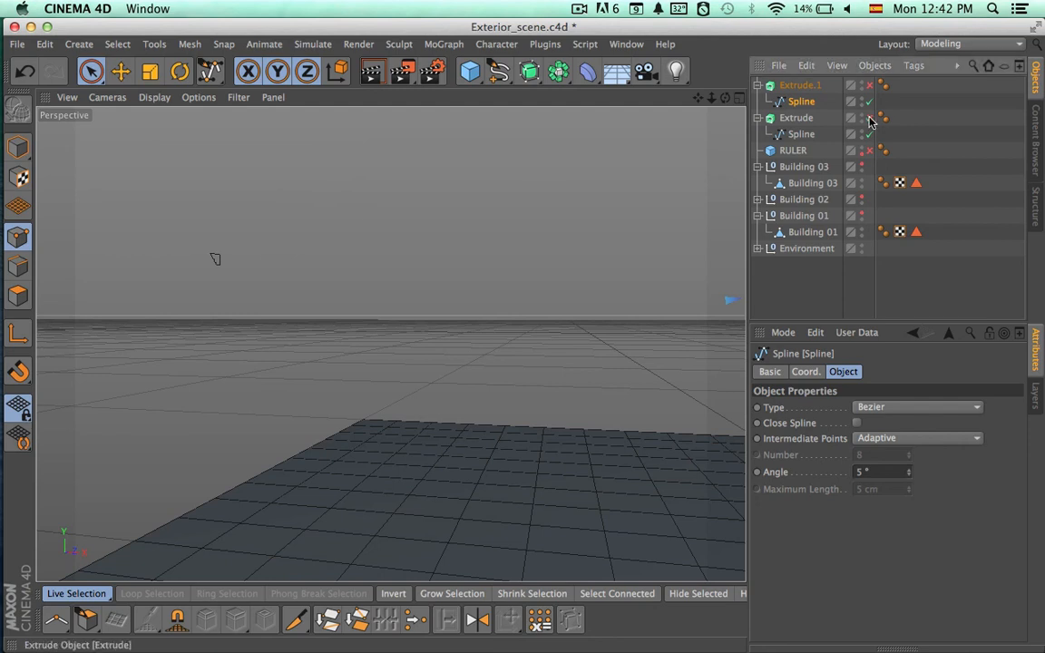
left_click(869, 85)
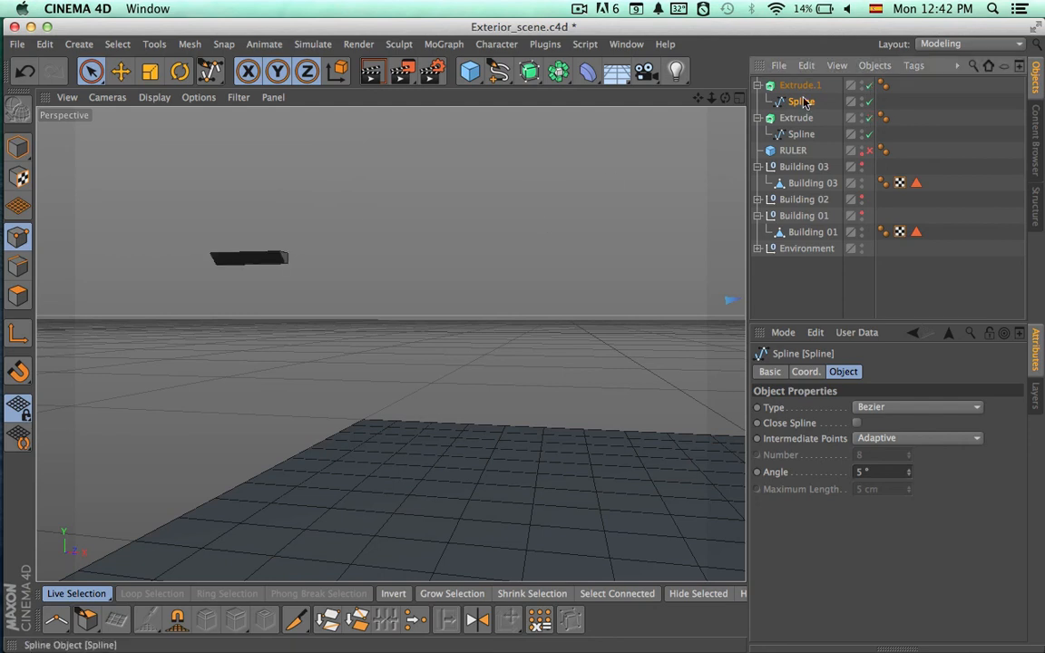
left_click_drag(576, 238, 359, 307, "alt")
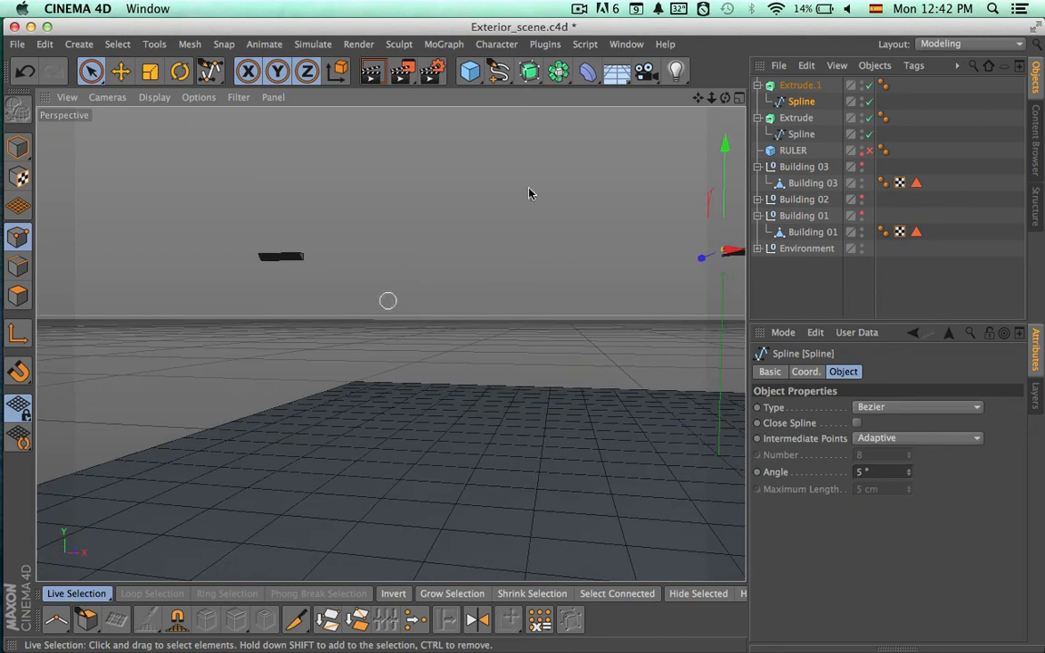
Shorten the lower moulding's extrusion by setting the Extrude.1 movement to 20 cm along X.
left_click(740, 99)
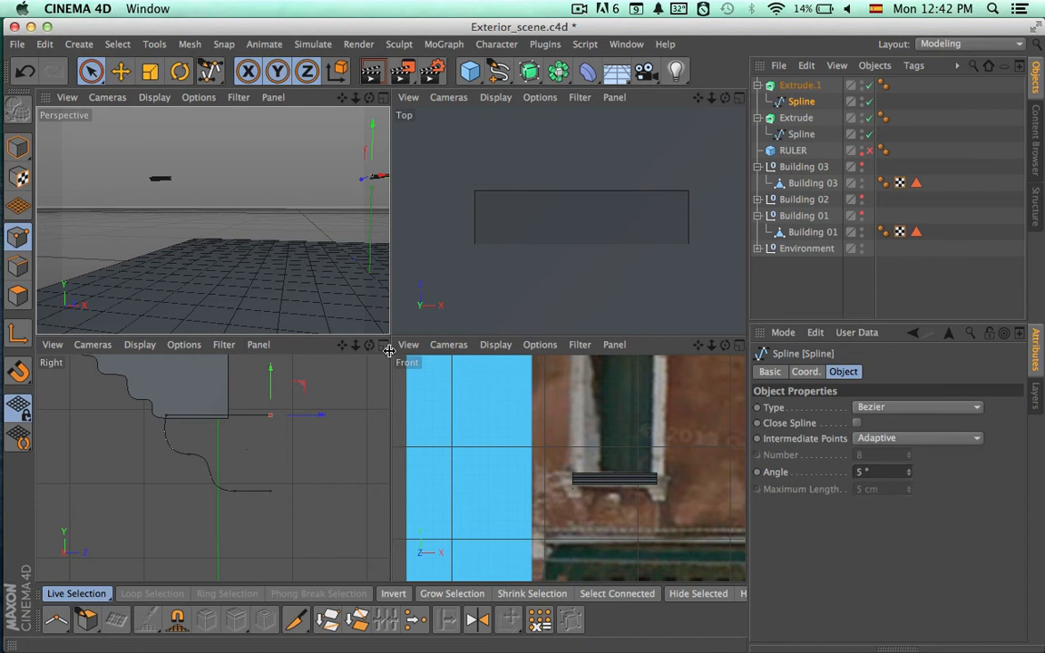
middle_click(701, 166)
scroll(687, 303, "down", 6)
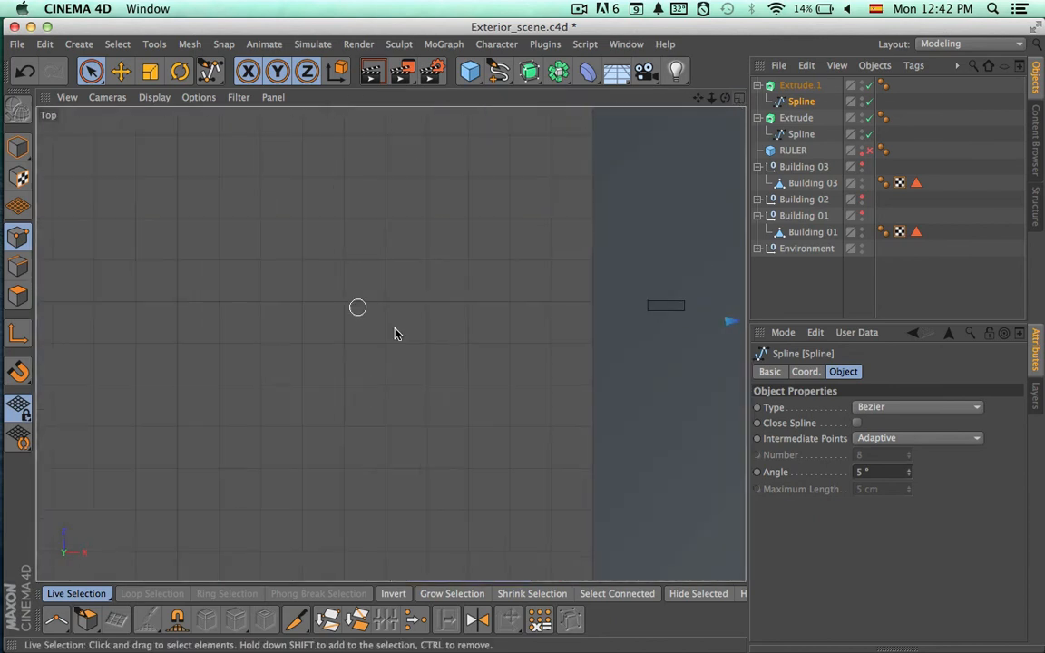
middle_click_drag(394, 334, 127, 311)
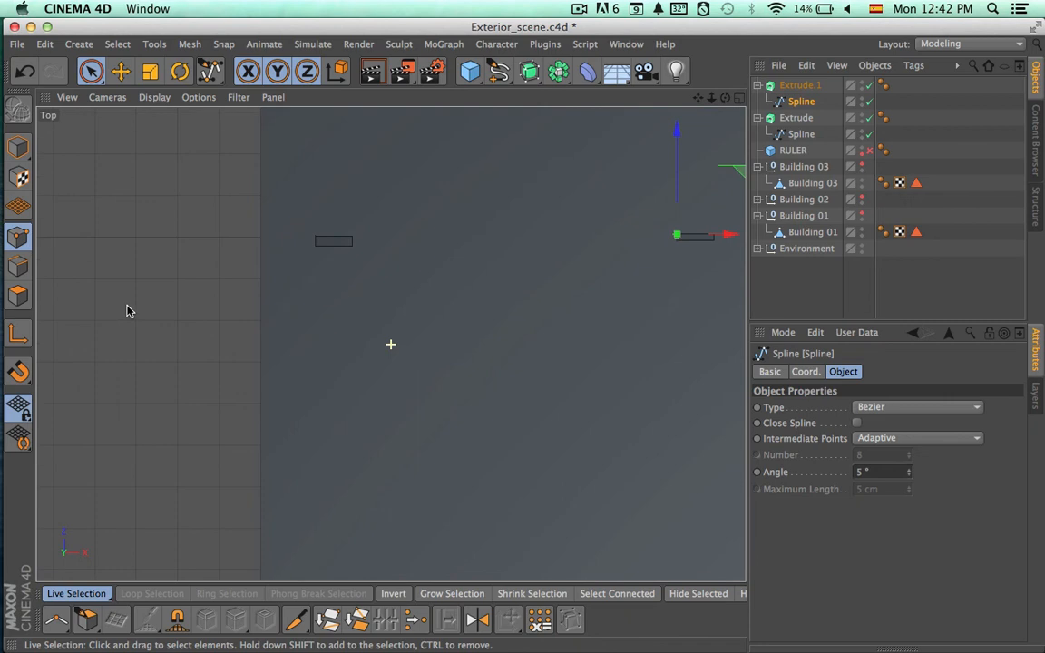
left_click(797, 85)
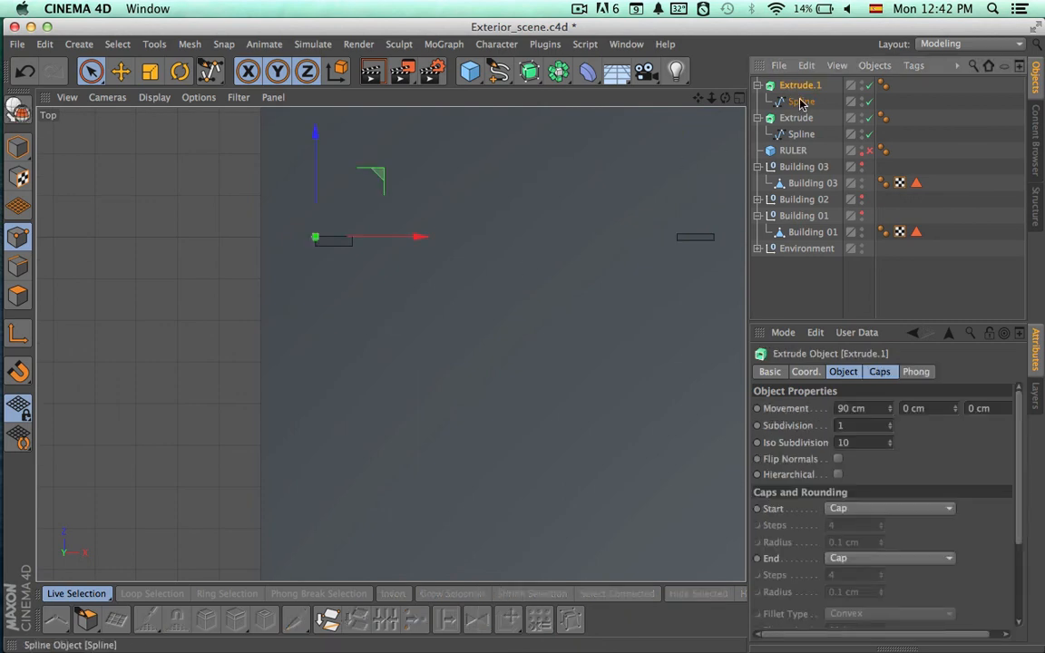
left_click(802, 100)
left_click(800, 87)
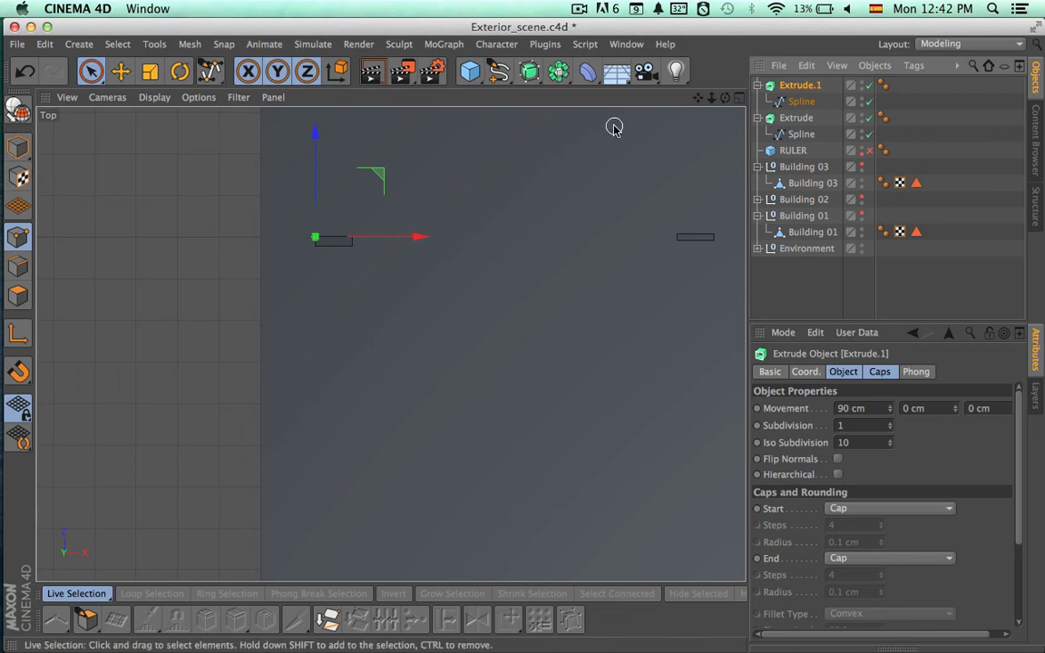
left_click(861, 408)
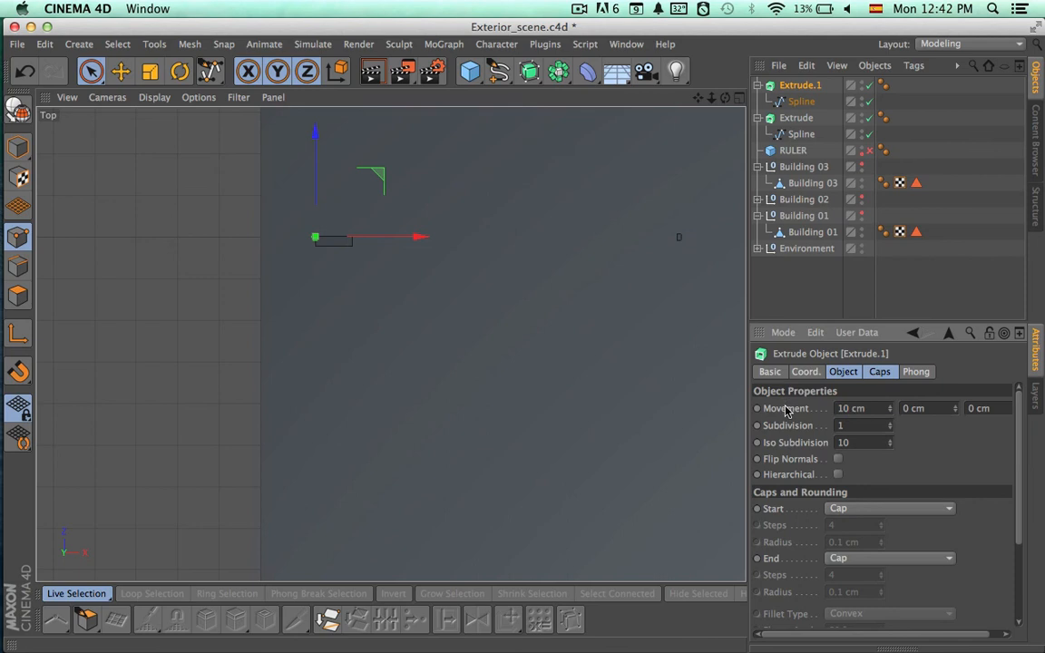
left_click(866, 409)
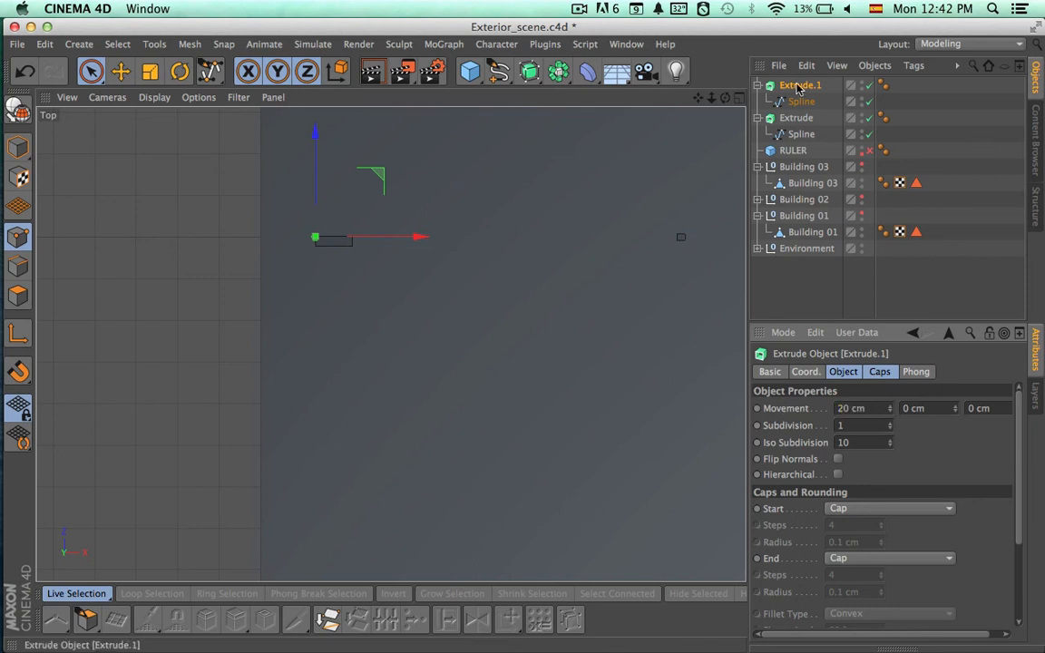
Move the Extrude.1 spline along X in the Top view so the short moulding overlaps the cornice's right end.
left_click(796, 102)
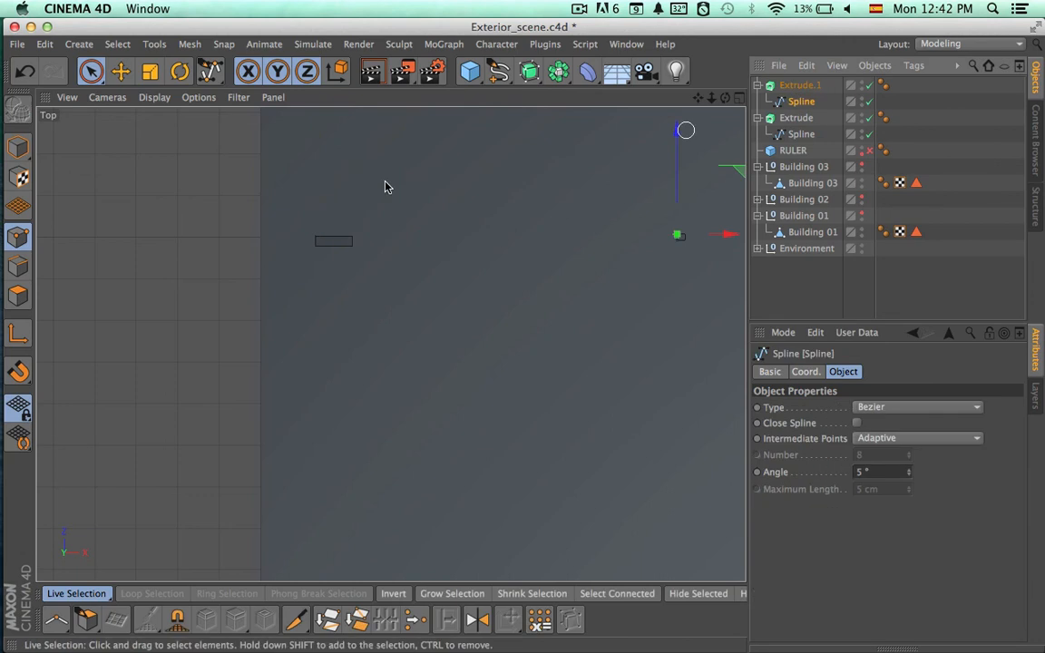
left_click(92, 70)
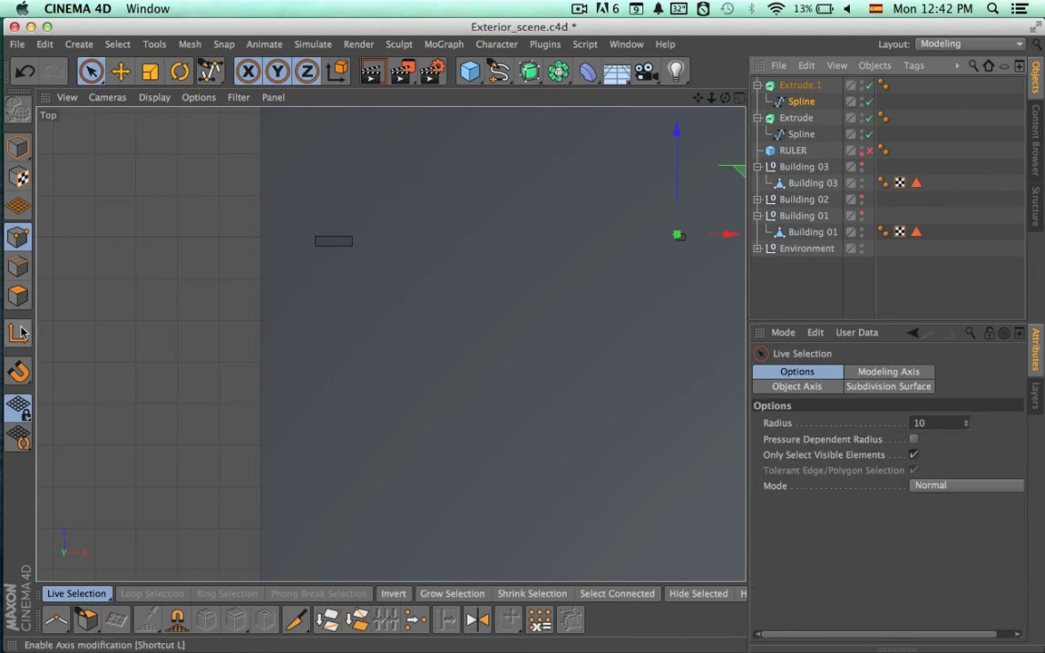
left_click_drag(723, 237, 389, 265)
key("super+z")
left_click(677, 238)
right_click_drag(329, 243, 657, 250, "alt")
middle_click_drag(614, 254, 603, 353, "alt")
left_click_drag(536, 268, 597, 267)
Set the Extrude.1 movement to 12 cm along X.
left_click(798, 101)
left_click(798, 87)
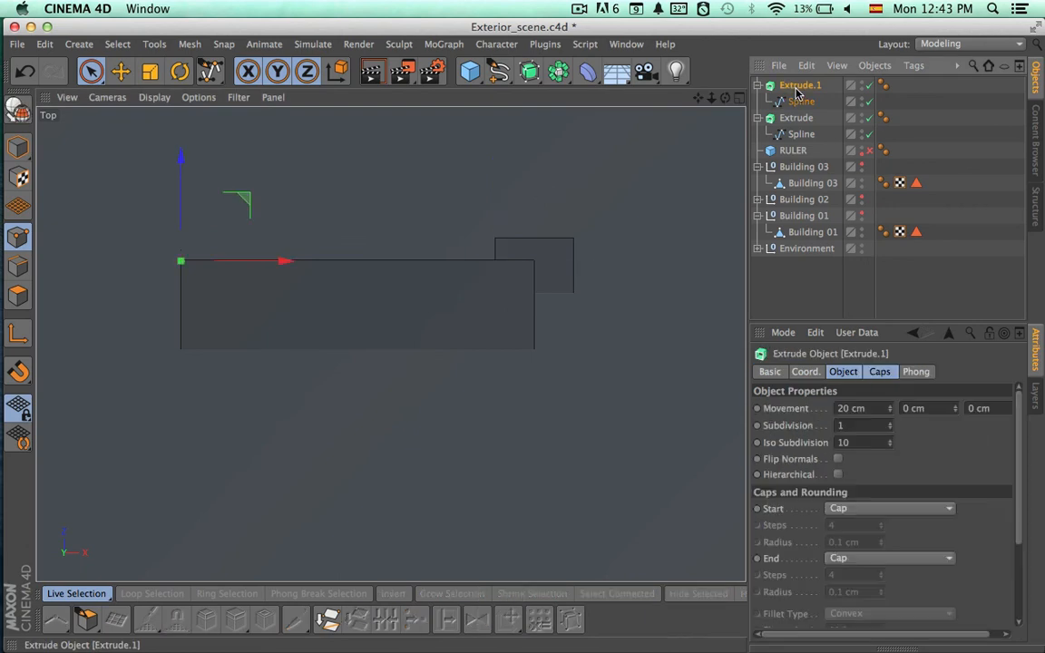
left_click(857, 408)
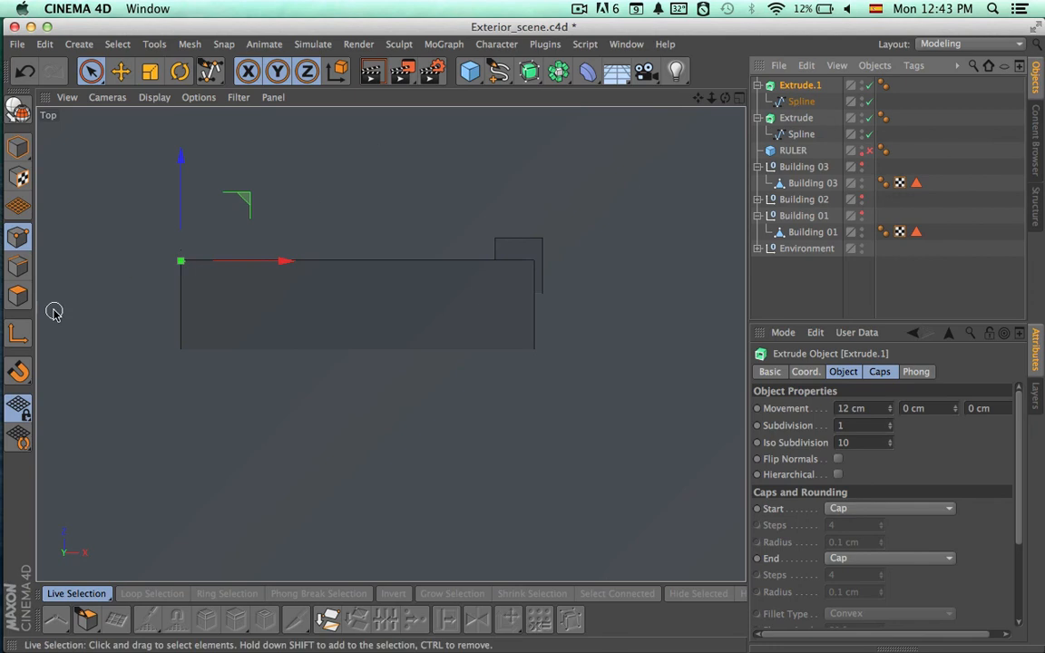
Move the Extrude.1 axis along X to the short moulding's left edge, and shift the object in line with the cornice's right end.
left_click(18, 333)
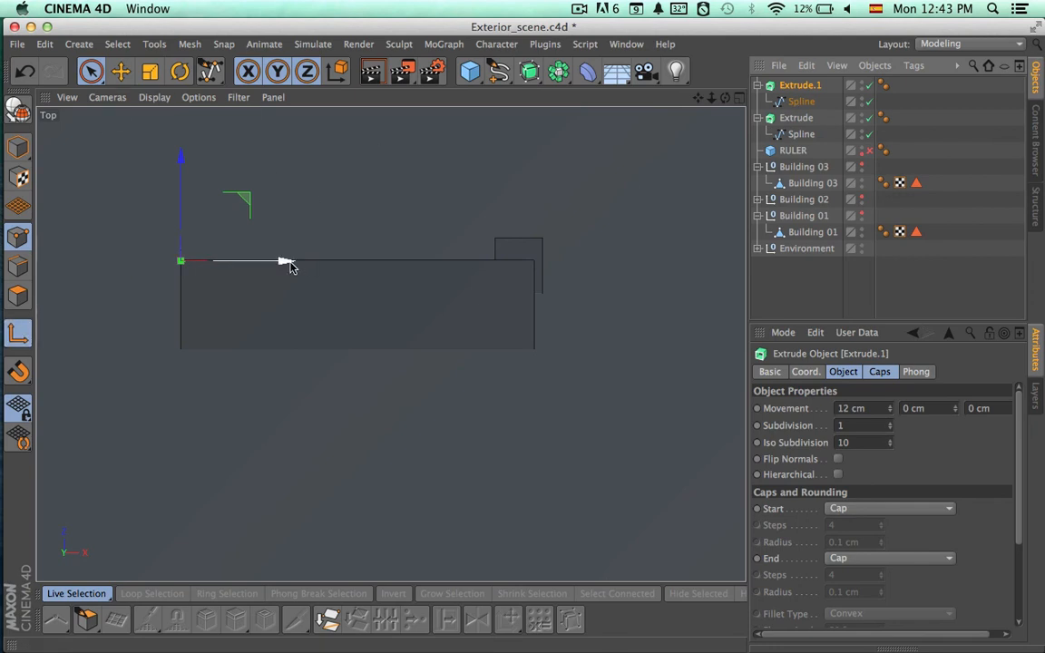
left_click_drag(289, 264, 600, 246)
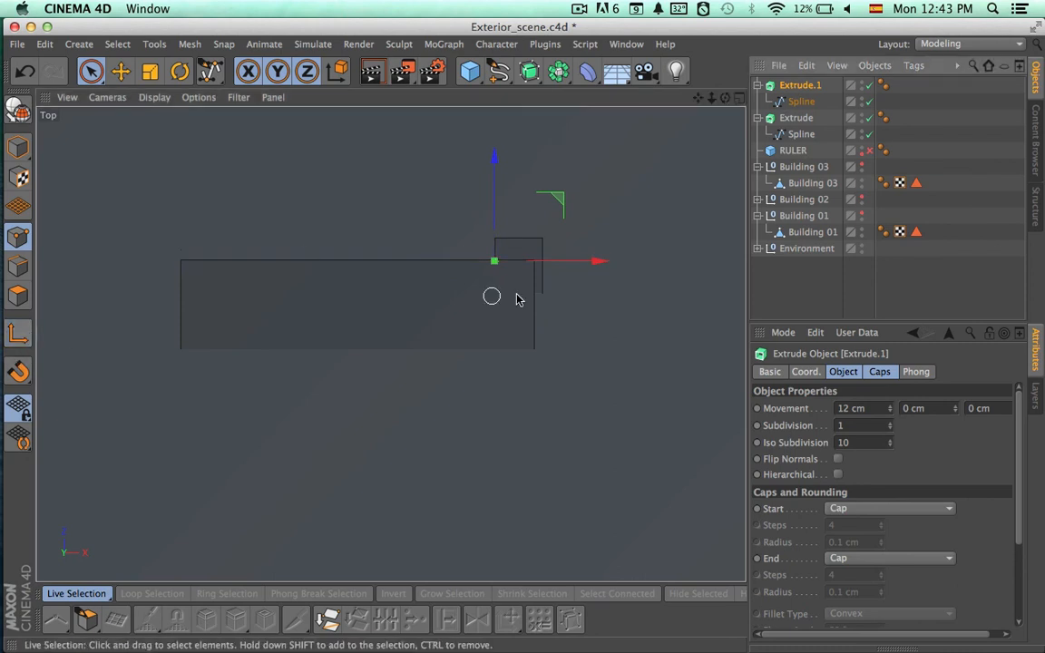
left_click_drag(590, 264, 585, 263)
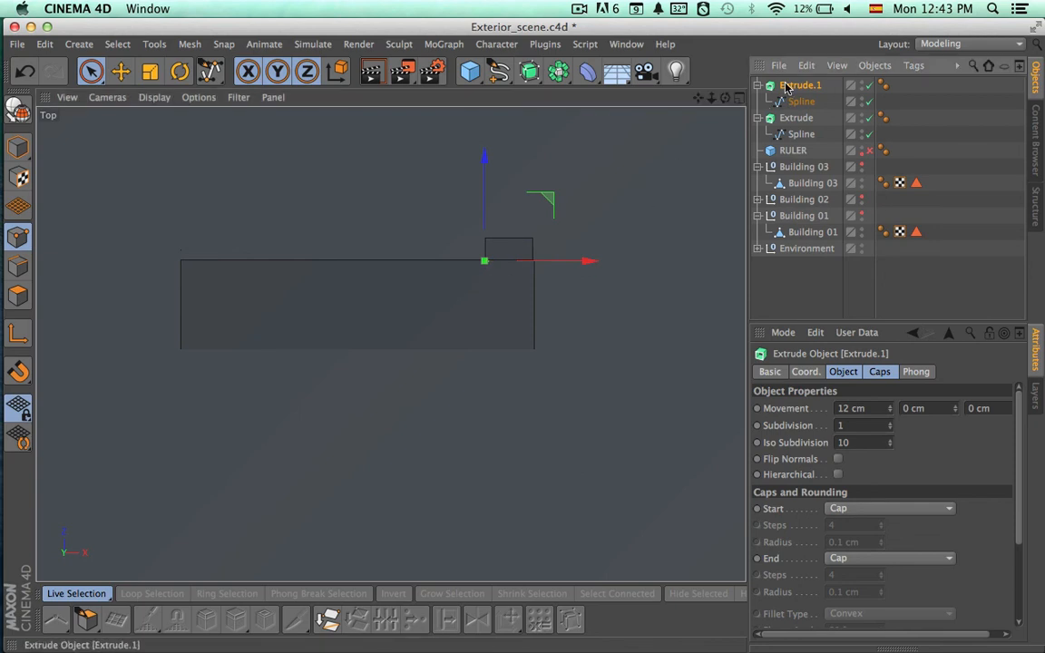
Duplicate the short moulding and move the copy along X until it is flush with the cornice's left end.
key("super+v")
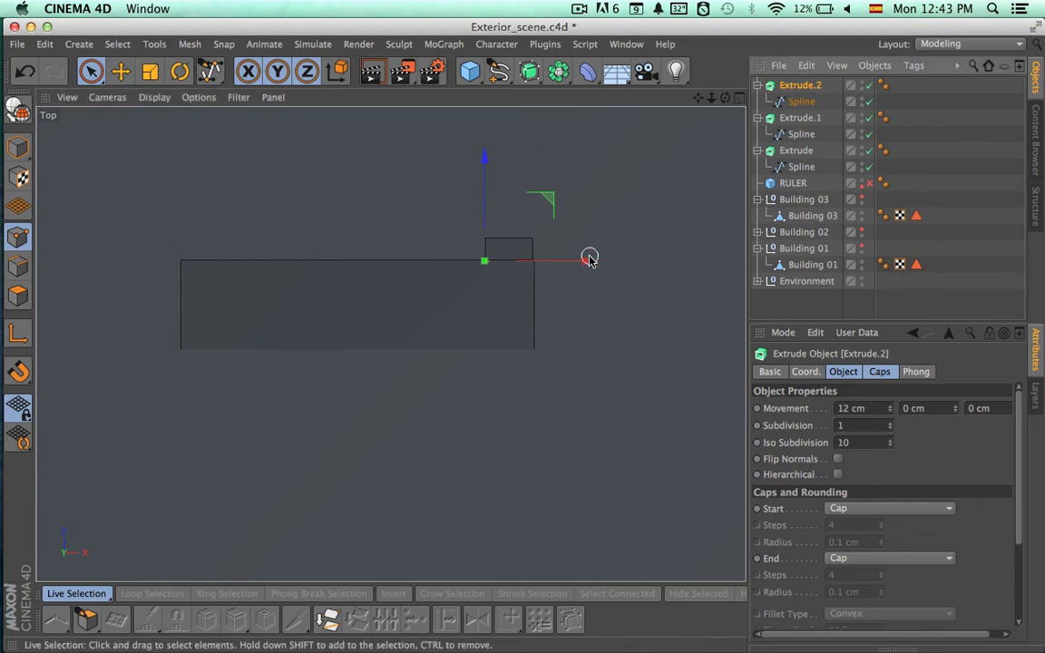
left_click_drag(589, 260, 287, 288)
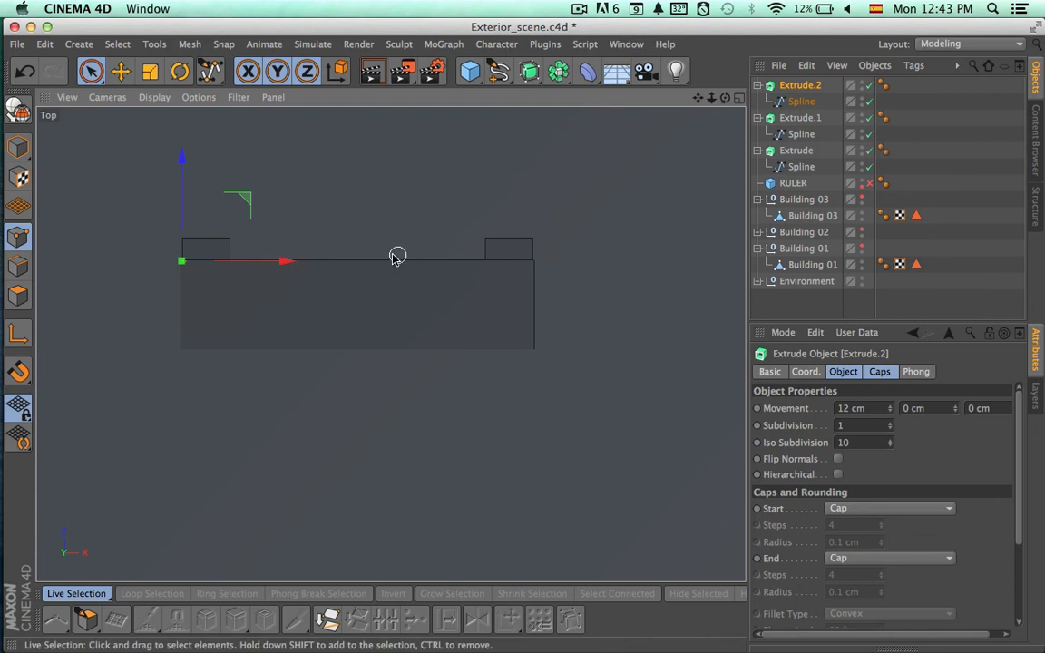
scroll(566, 251, "up", 5)
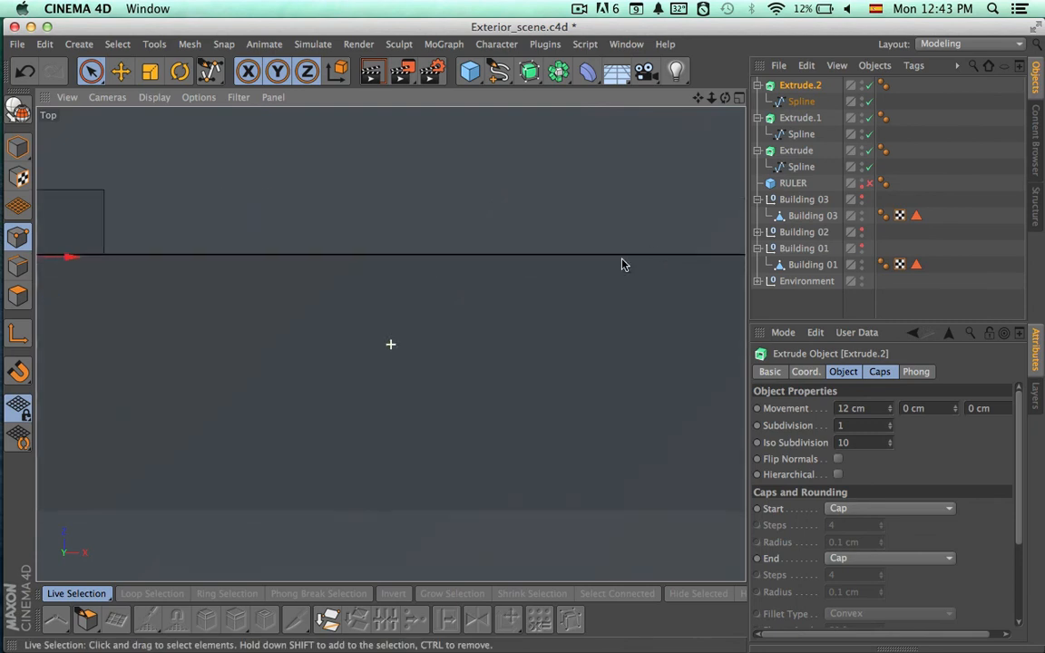
scroll(510, 294, "down", 5)
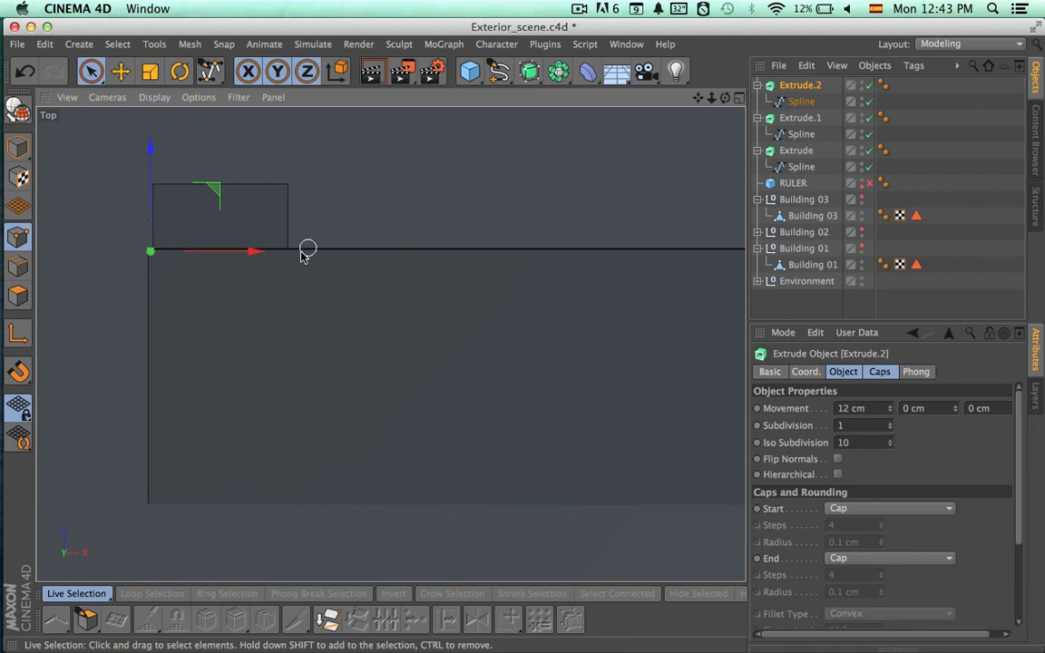
left_click_drag(252, 250, 248, 251)
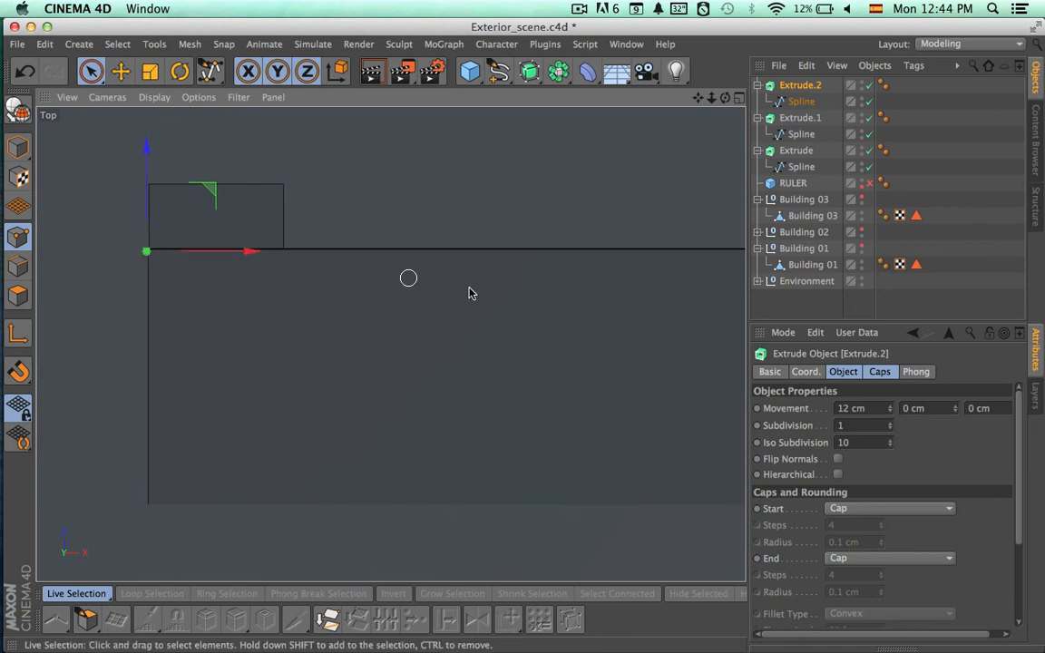
Nudge Extrude.1 along X until it is flush with the cornice's right end.
mouse_move(481, 294)
middle_mouse_down("alt")
mouse_move(136, 260)
mouse_move(231, 301)
middle_mouse_up("alt")
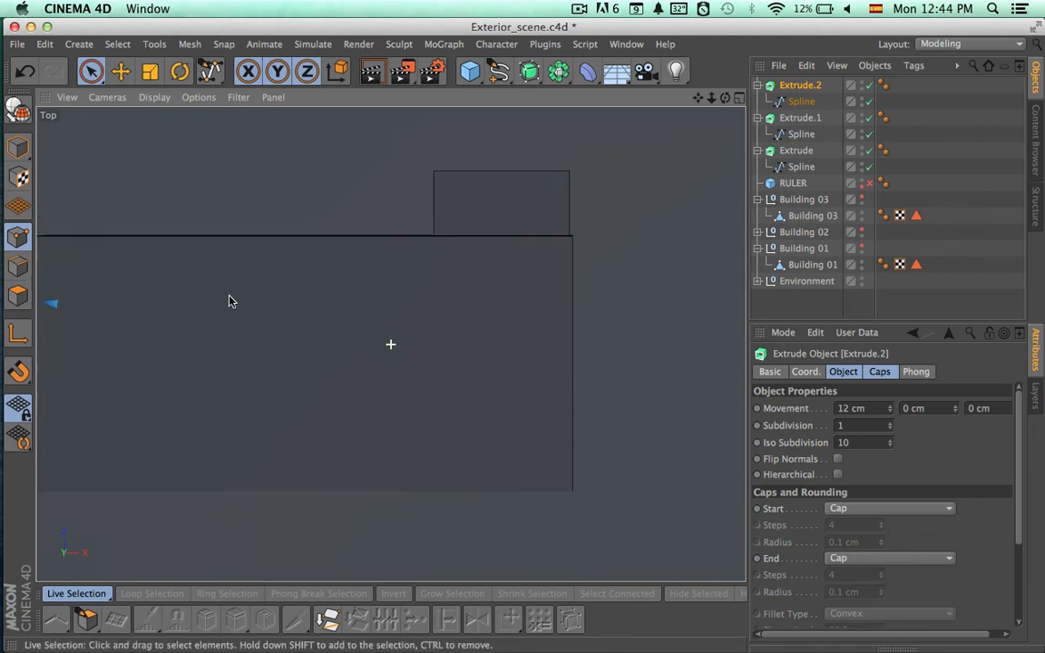
left_click(803, 119)
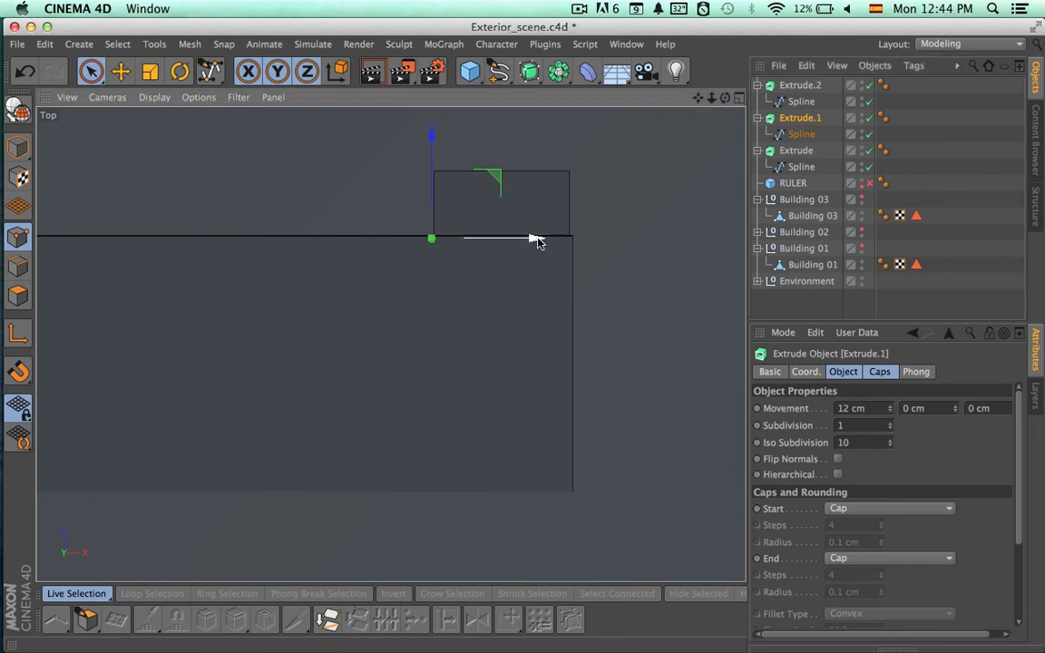
left_click_drag(534, 241, 540, 243)
scroll(677, 273, "down", 5)
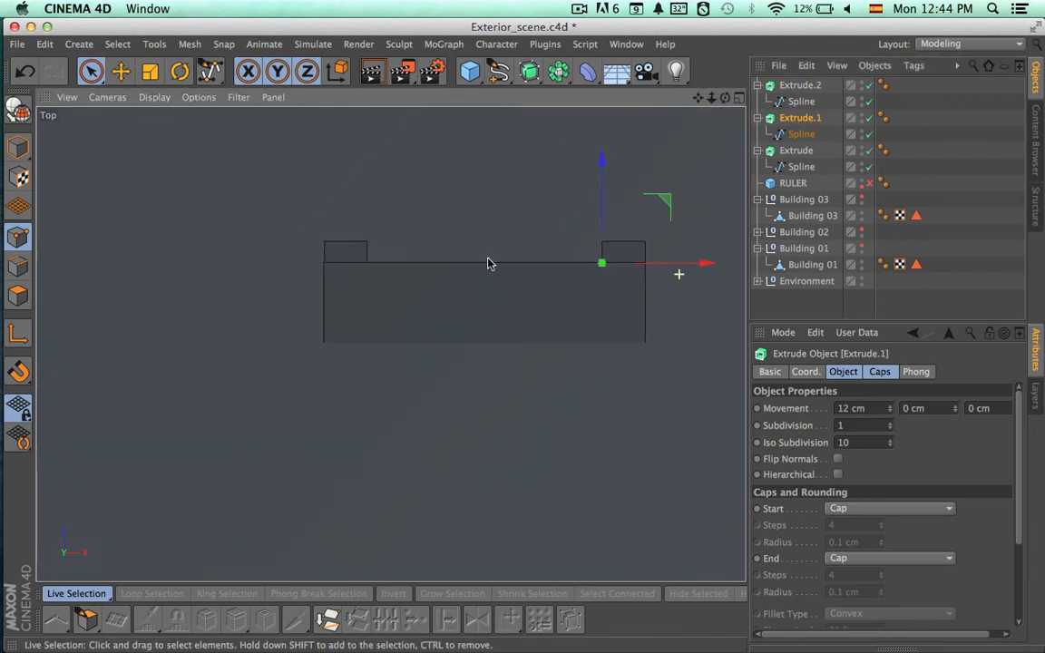
middle_click_drag(506, 294, 435, 316, "alt")
Select Extrude.1 and Extrude.2 together and try to shift both short mouldings along Z in the Right view.
middle_click(436, 316)
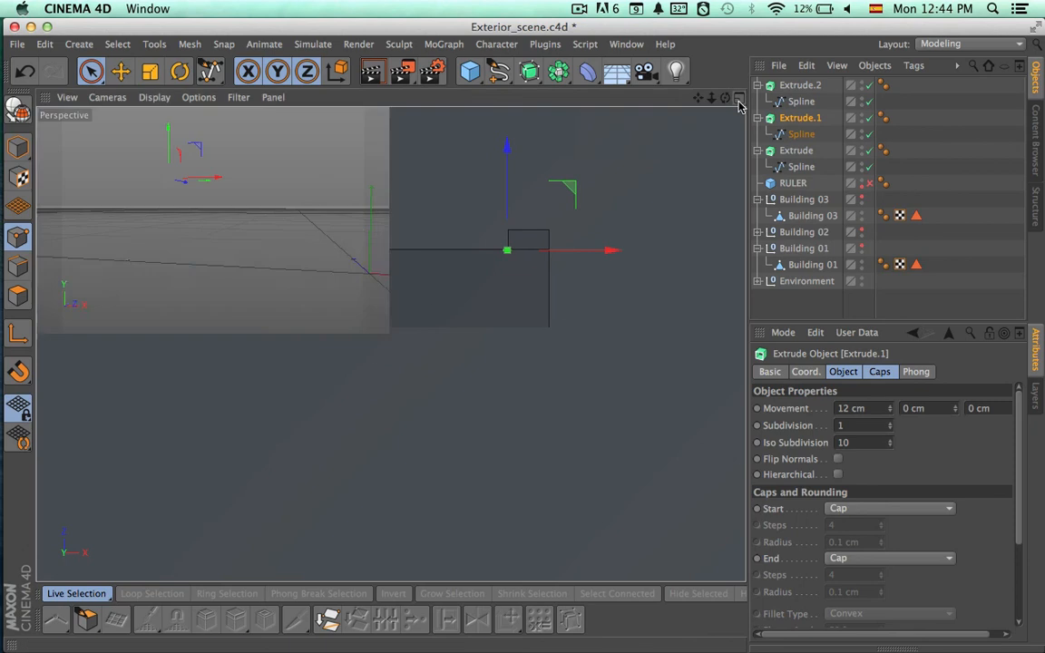
left_click(795, 87)
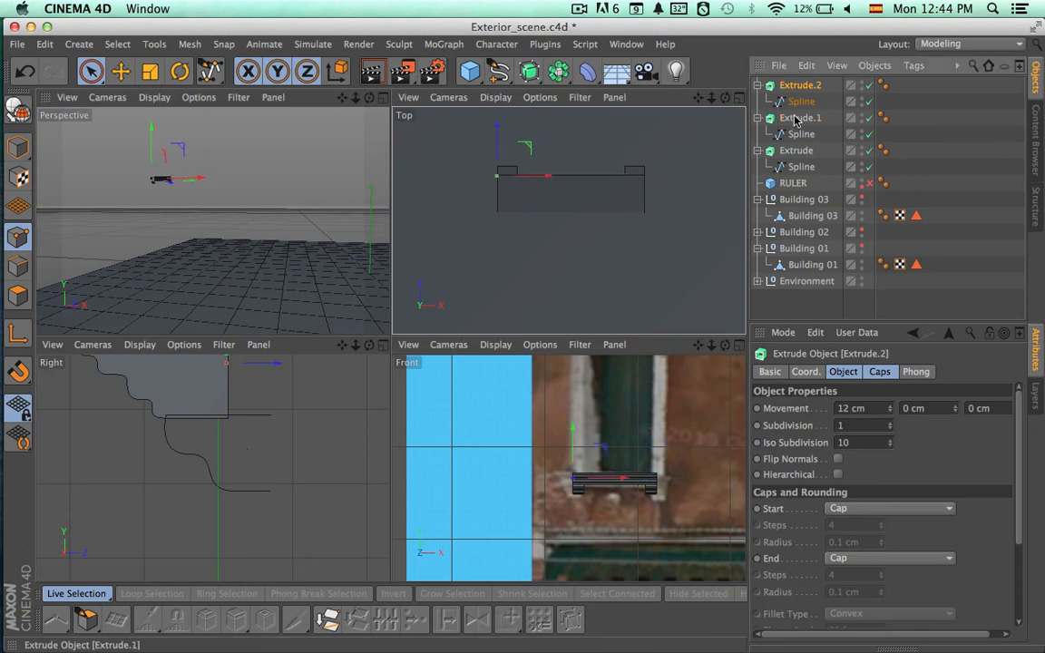
left_click(795, 119)
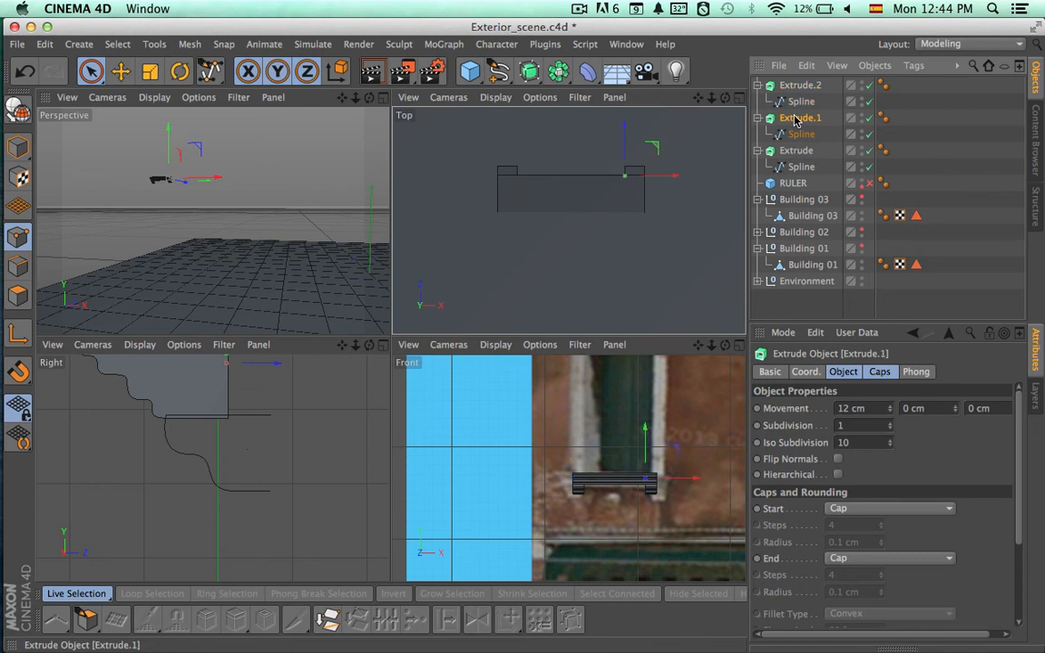
left_click(799, 85, "shift")
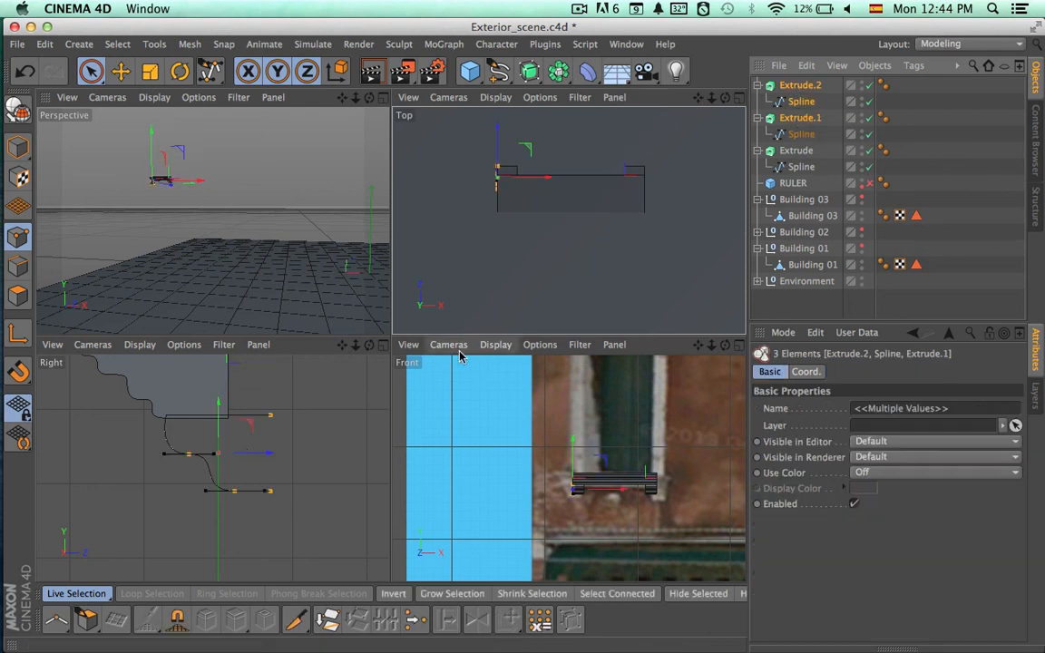
left_click(262, 445)
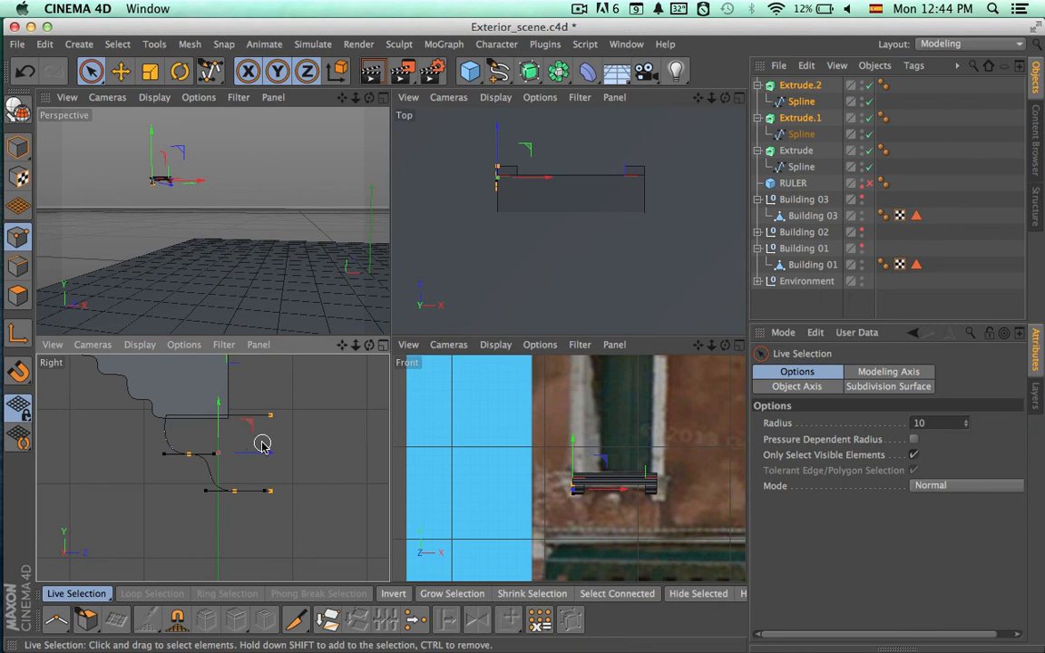
left_click(798, 85)
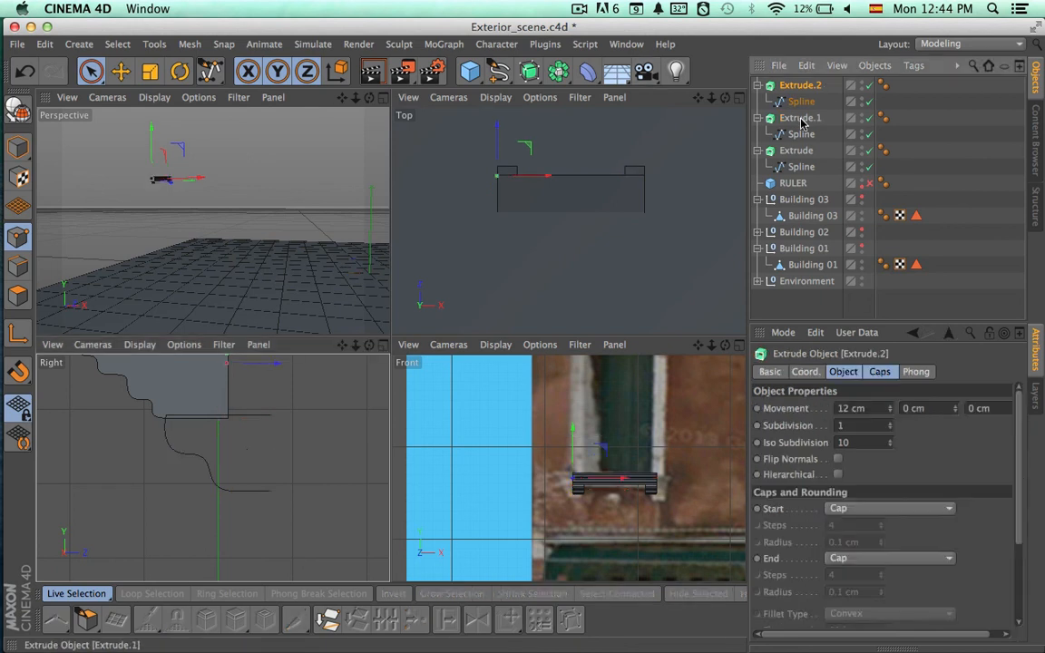
left_click(801, 119, "shift")
left_click_drag(276, 461, 256, 459)
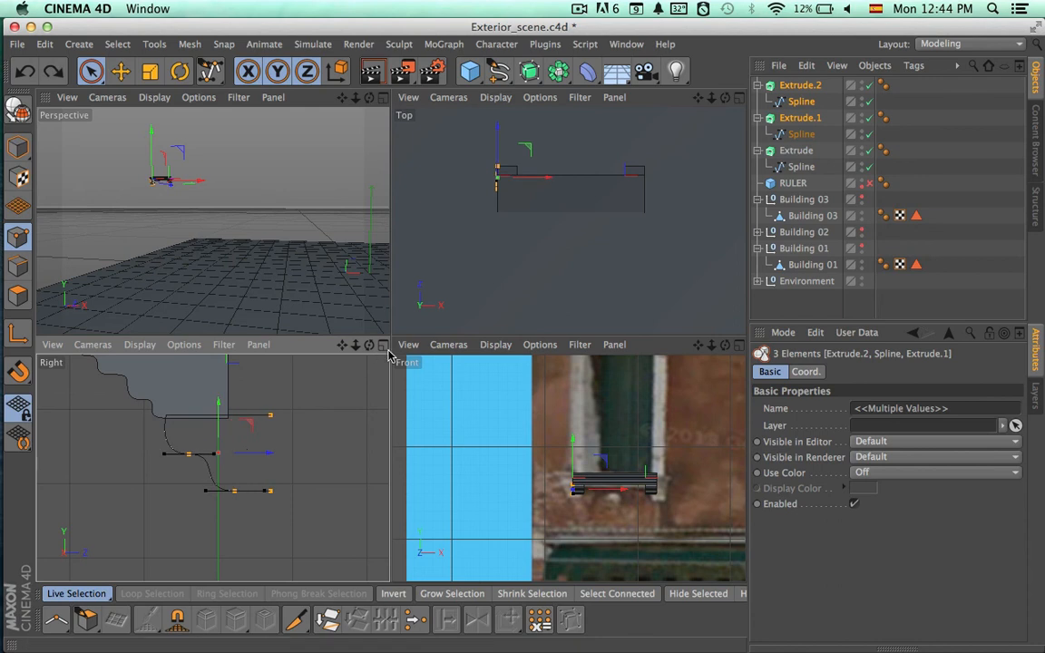
Switch to Model mode in the maximized Right view and raise the selected objects' axis along Y to the short mouldings.
left_click(382, 345)
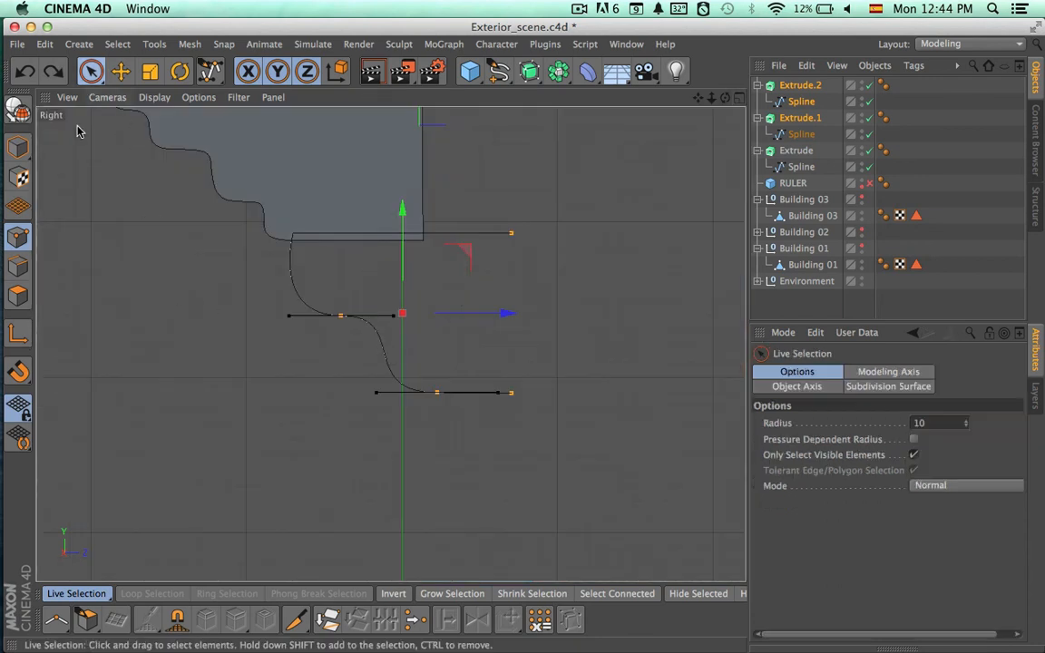
left_click(18, 147)
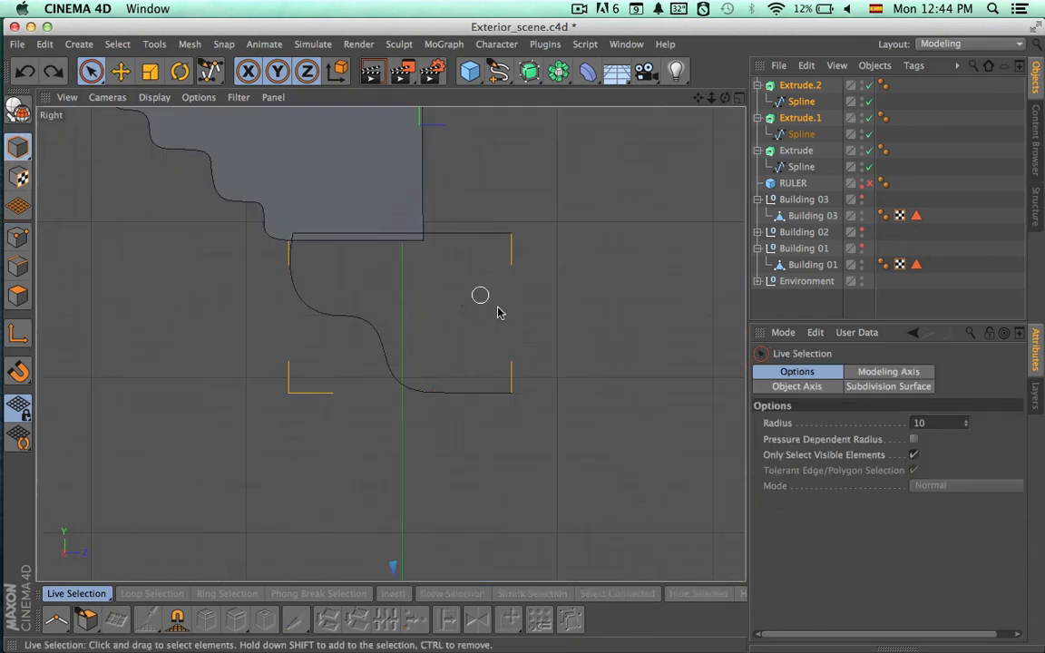
middle_click_drag(497, 313, 494, 465, "alt")
scroll(354, 355, "down", 3)
middle_click_drag(355, 355, 469, 229, "alt")
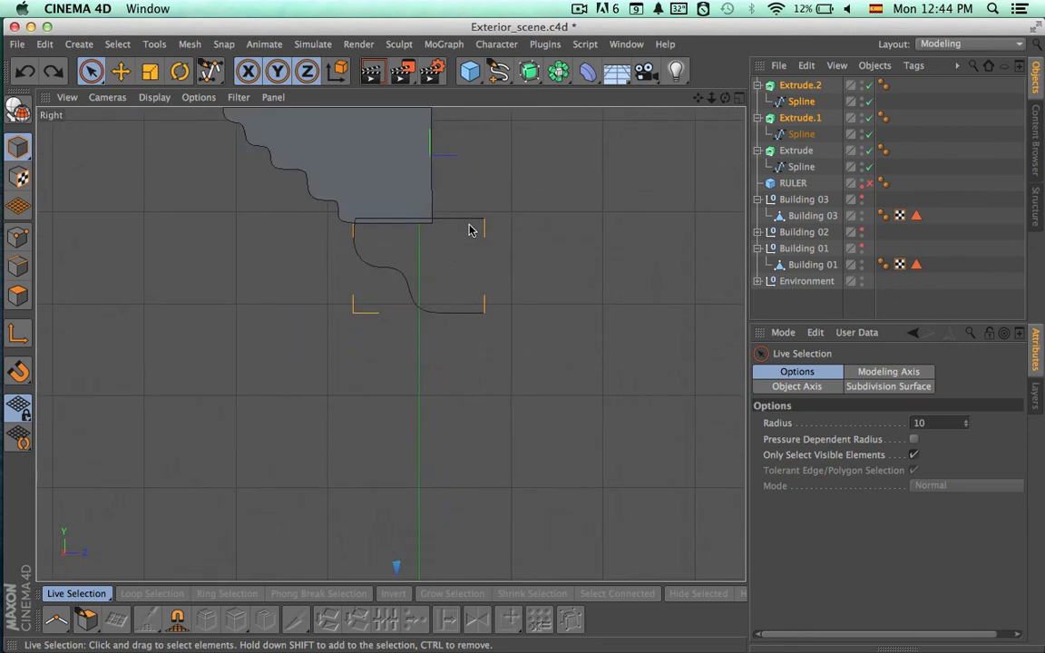
scroll(355, 214, "down", 5)
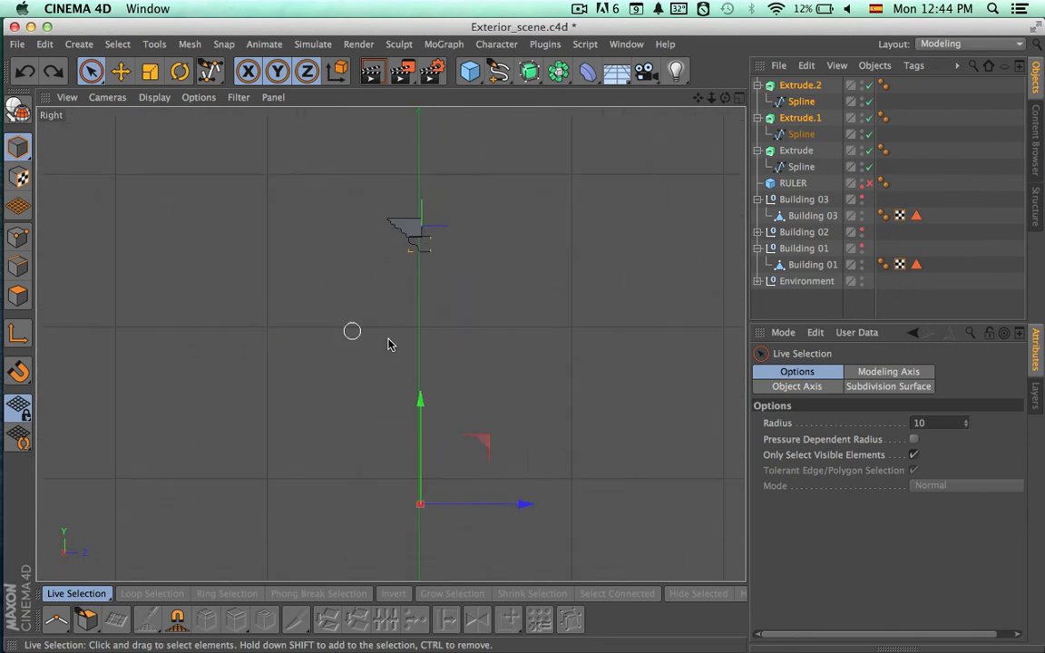
left_click(18, 334)
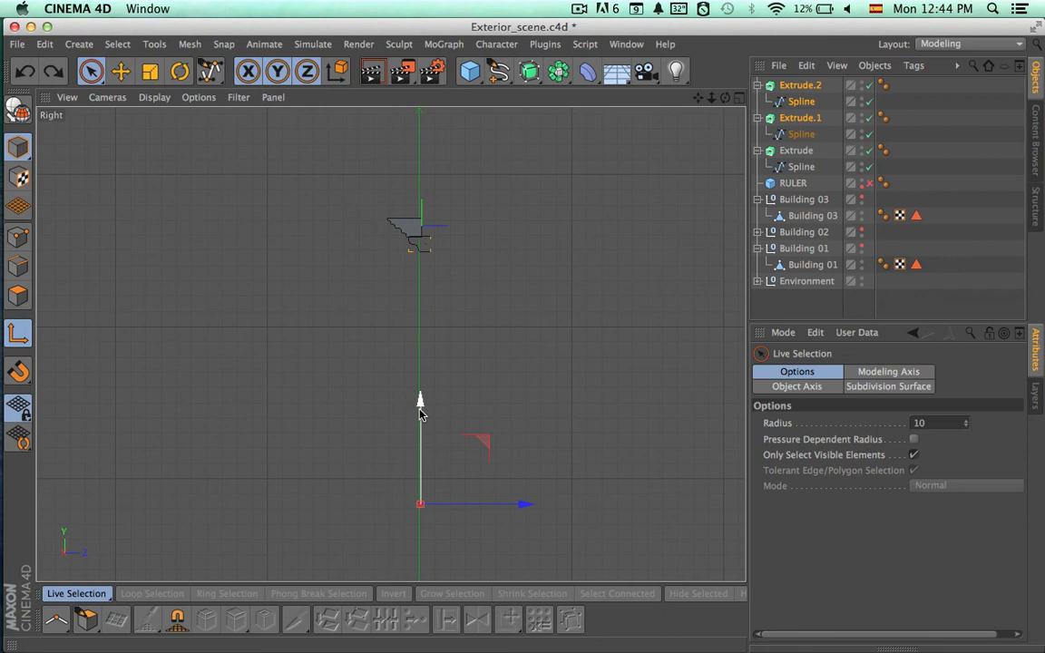
left_click_drag(420, 404, 442, 151)
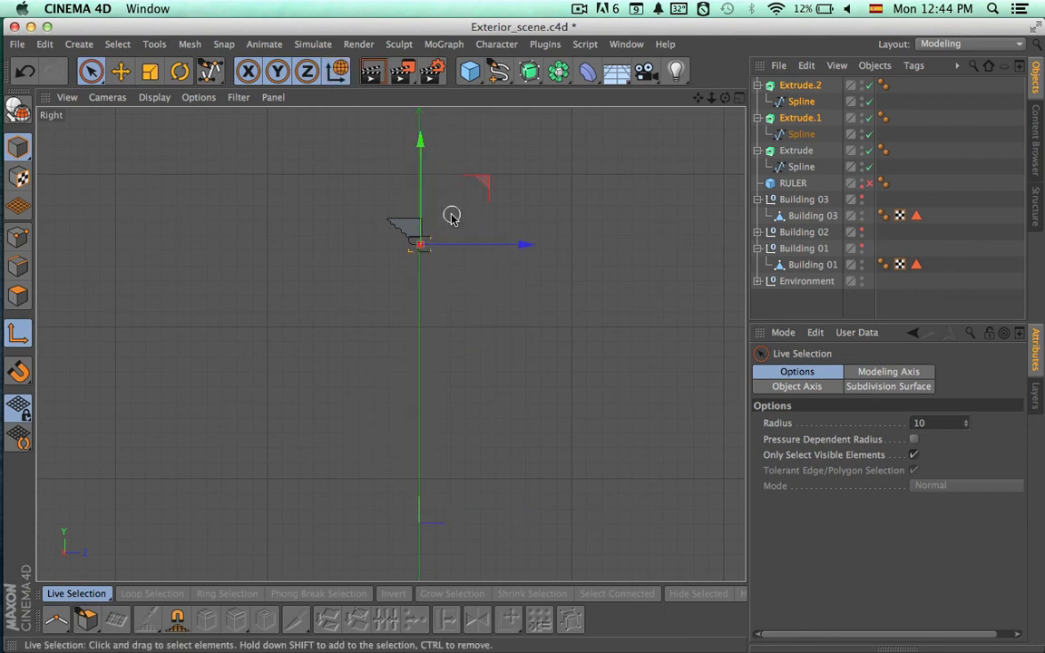
Scale the two short mouldings down uniformly to less than half their size in the Right view, using world axes.
key("w")
mouse_move(453, 252)
right_mouse_down("alt")
mouse_move(485, 266)
mouse_move(676, 263)
mouse_move(636, 440)
right_mouse_up("alt")
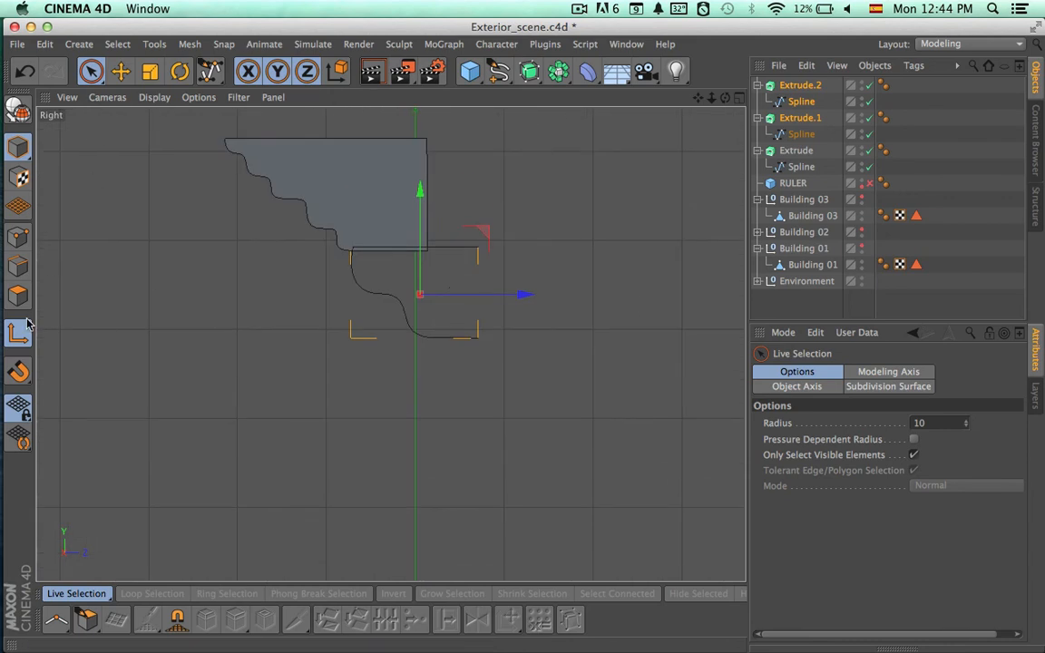
key("t")
left_click_drag(457, 250, 224, 426)
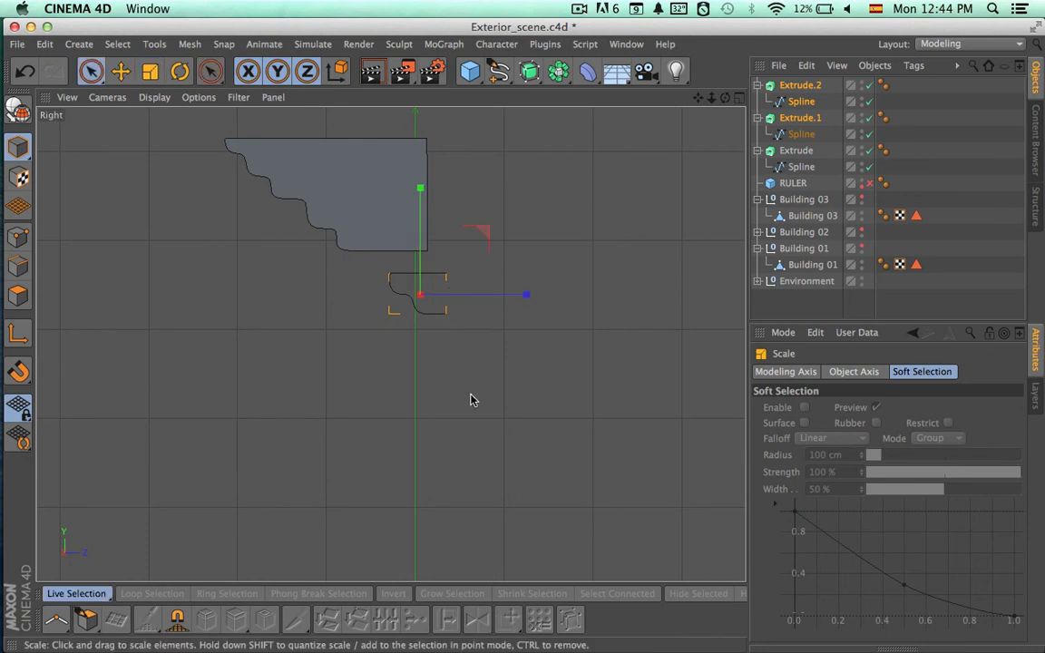
Move both short mouldings along Z and up along Y until they sit against the cornice's underside near its back edge.
key("space")
left_click_drag(523, 292, 497, 297)
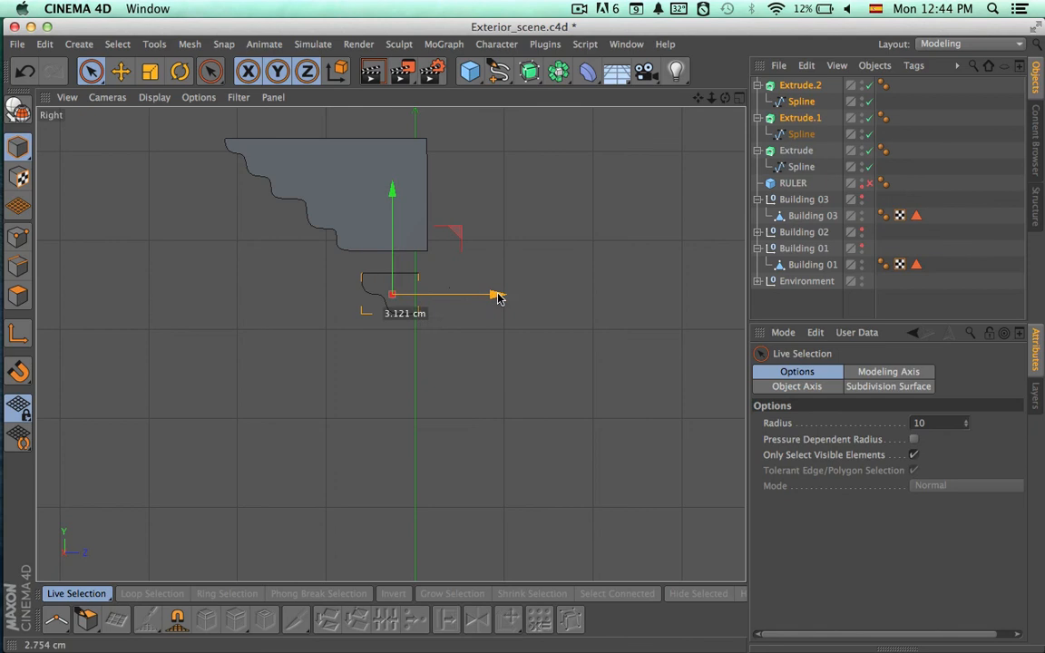
left_click_drag(392, 245, 394, 225)
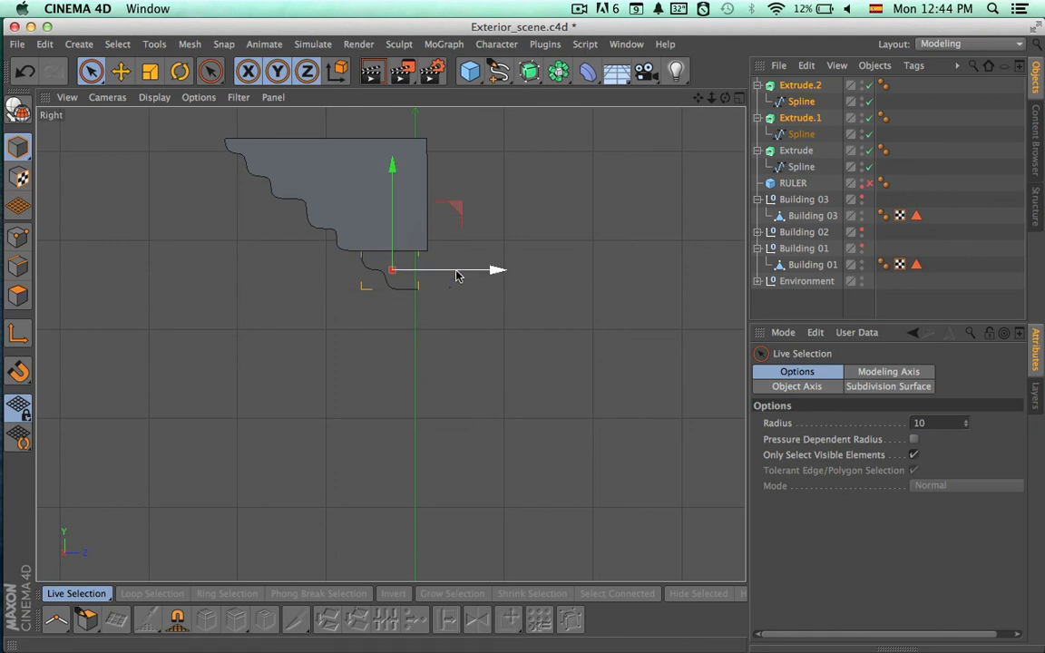
left_click_drag(456, 275, 460, 276)
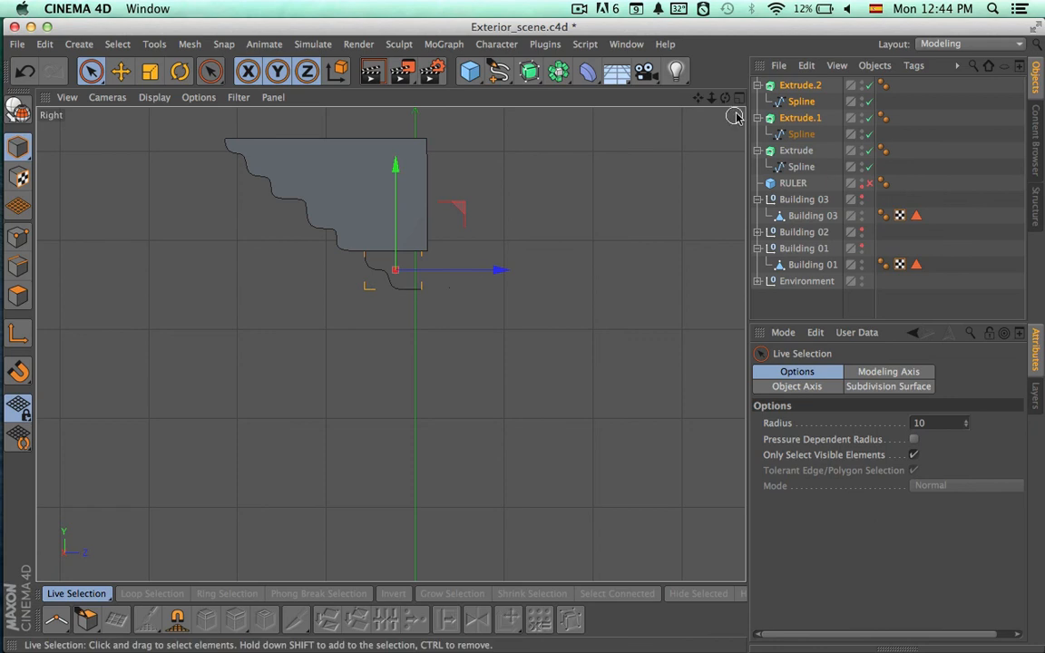
Move Extrude.1 along X in the Top view until it is flush with the cornice's right end.
middle_click(384, 103)
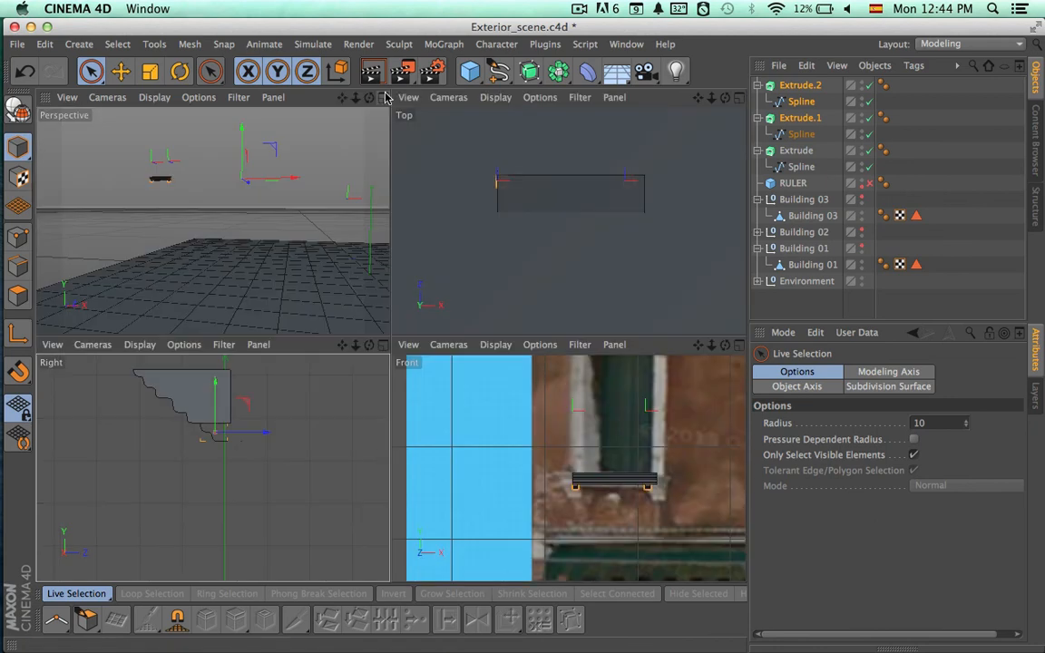
left_click(738, 102)
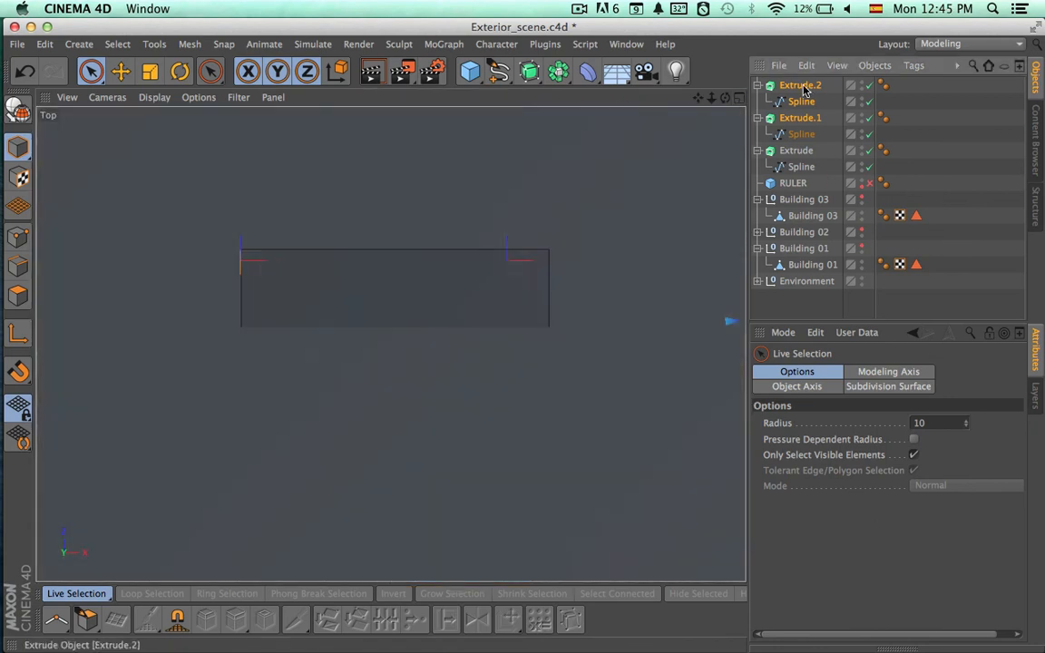
left_click(436, 264)
middle_click_drag(403, 254, 509, 252)
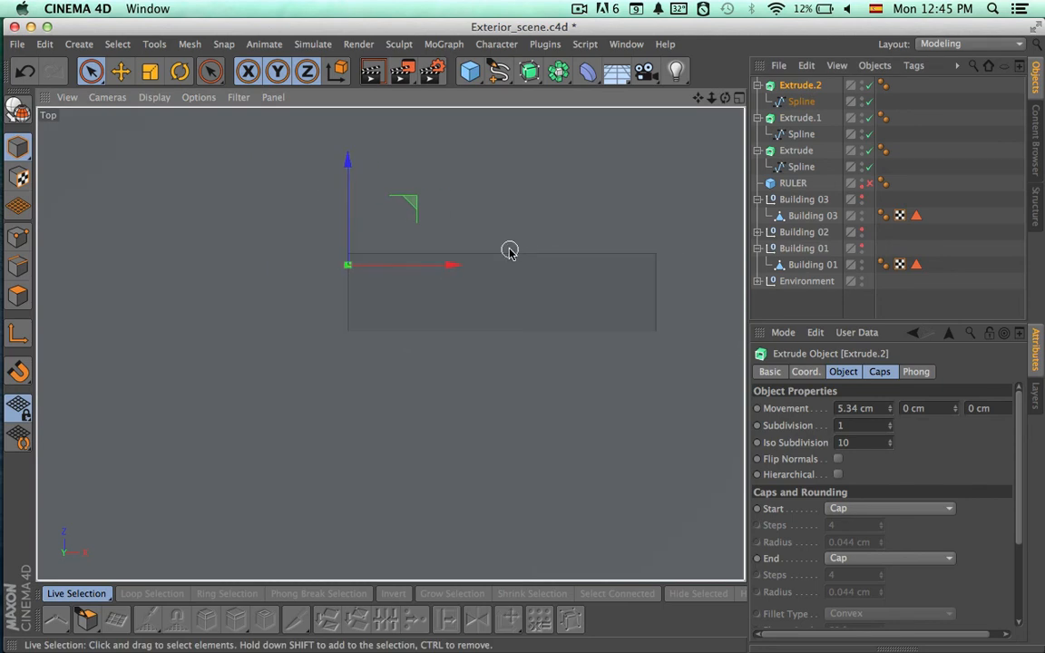
right_click_drag(460, 287, 495, 319, "alt")
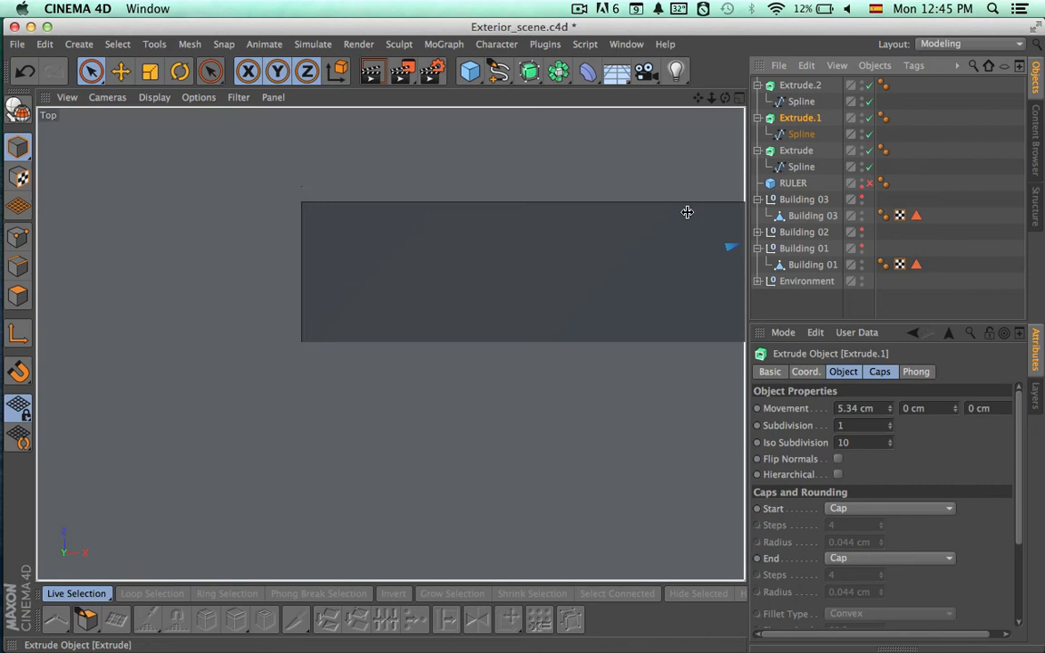
middle_click_drag(686, 213, 326, 310, "alt")
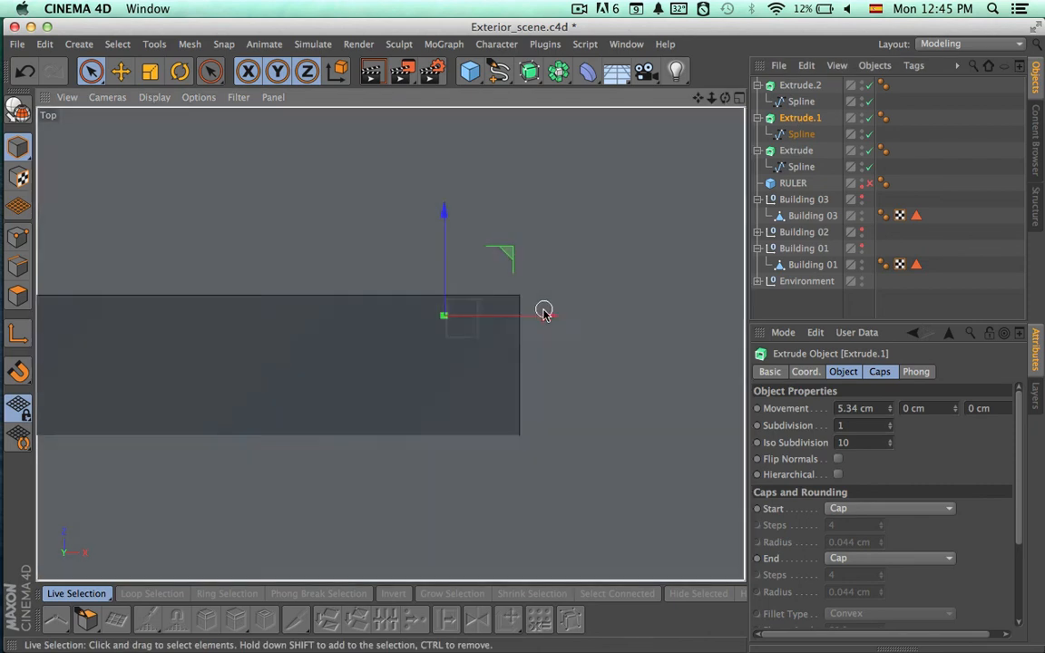
left_click_drag(544, 312, 590, 315)
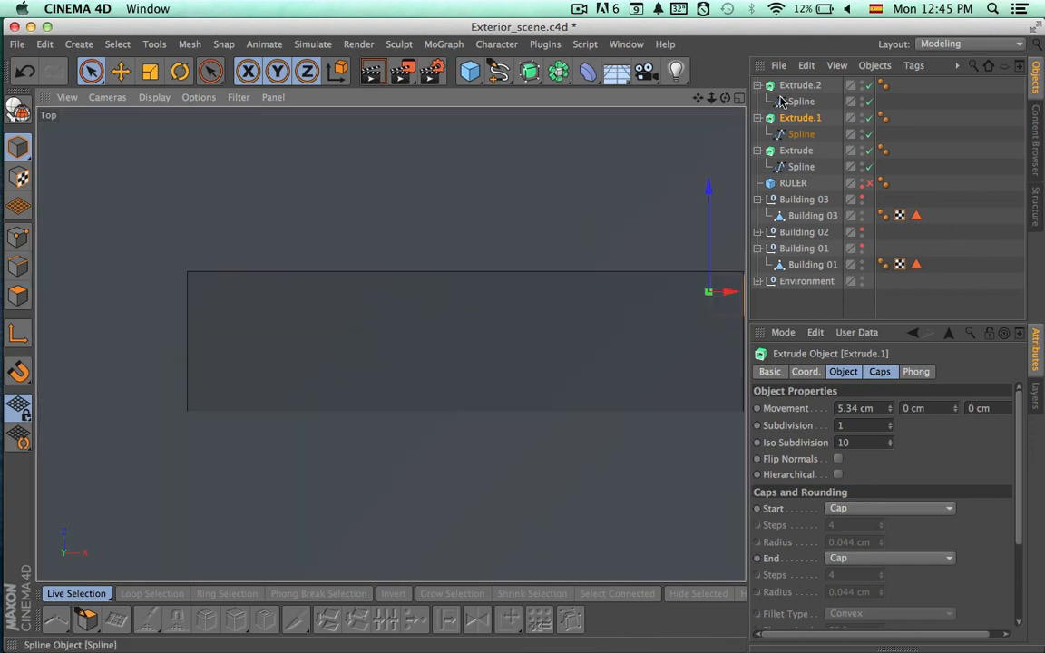
Maximize the Perspective view and unhide Building 01, Building 02 and Building 03.
left_click(785, 86)
scroll(655, 212, "down", 5)
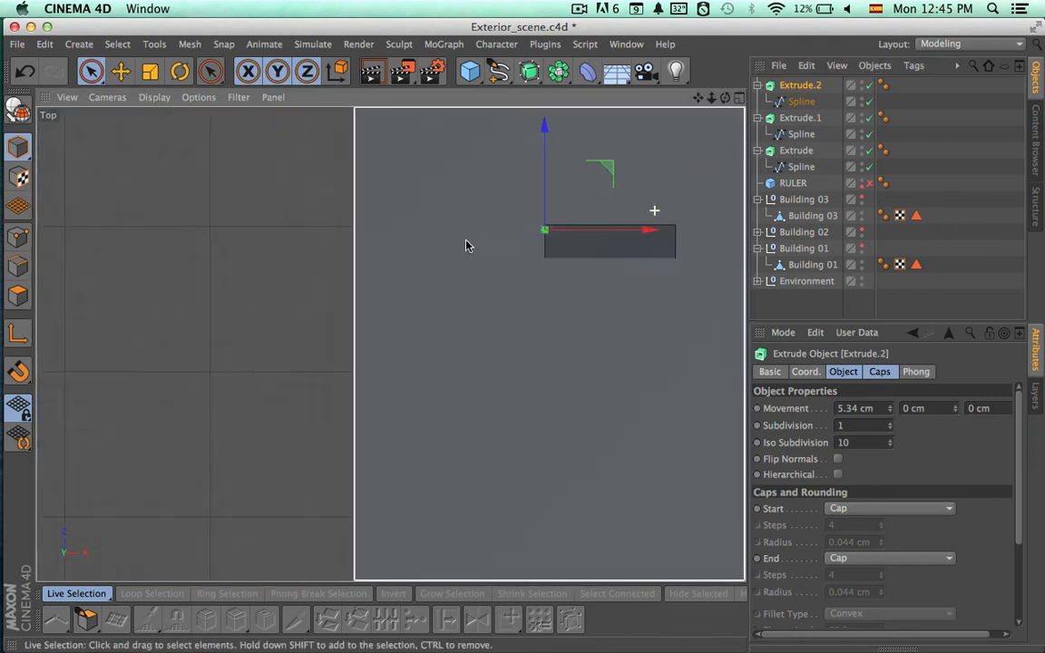
left_click(739, 98)
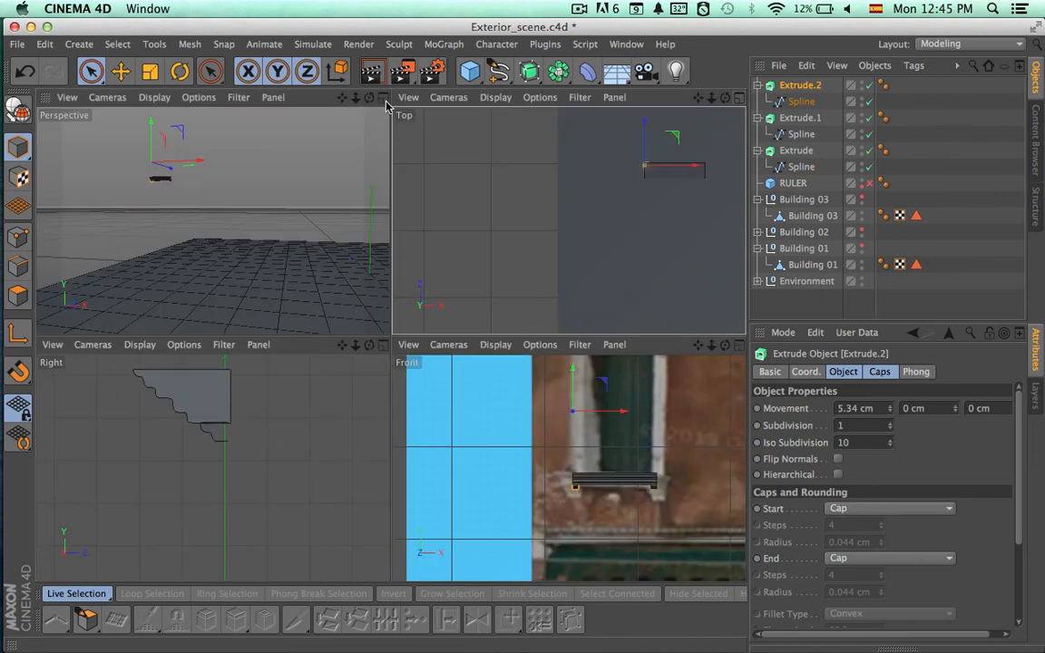
left_click(380, 98)
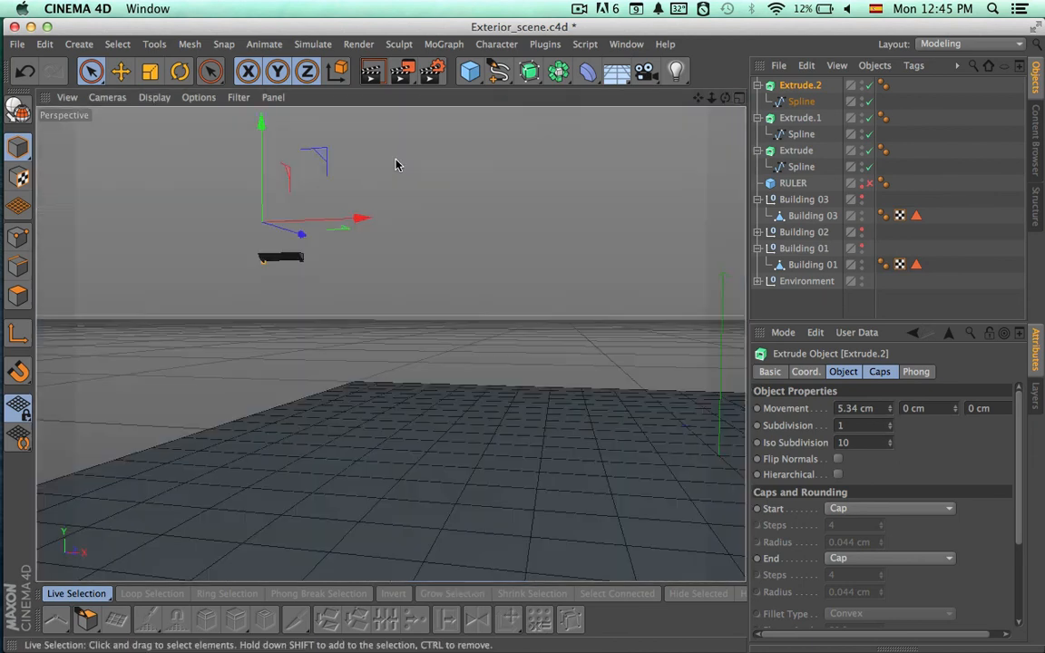
left_click(862, 247)
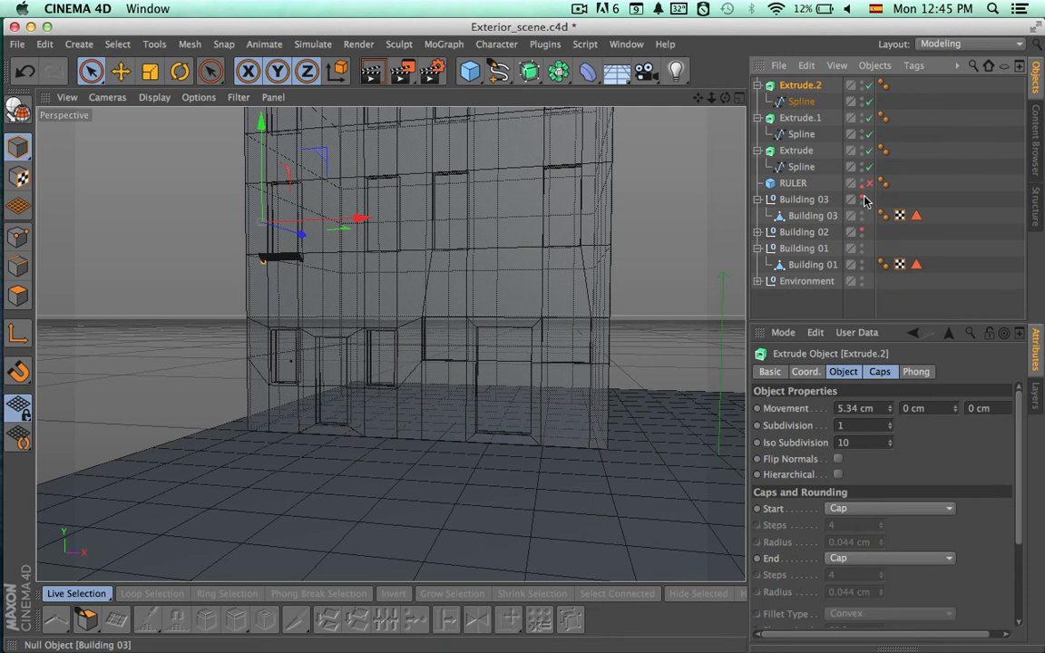
left_click(862, 231)
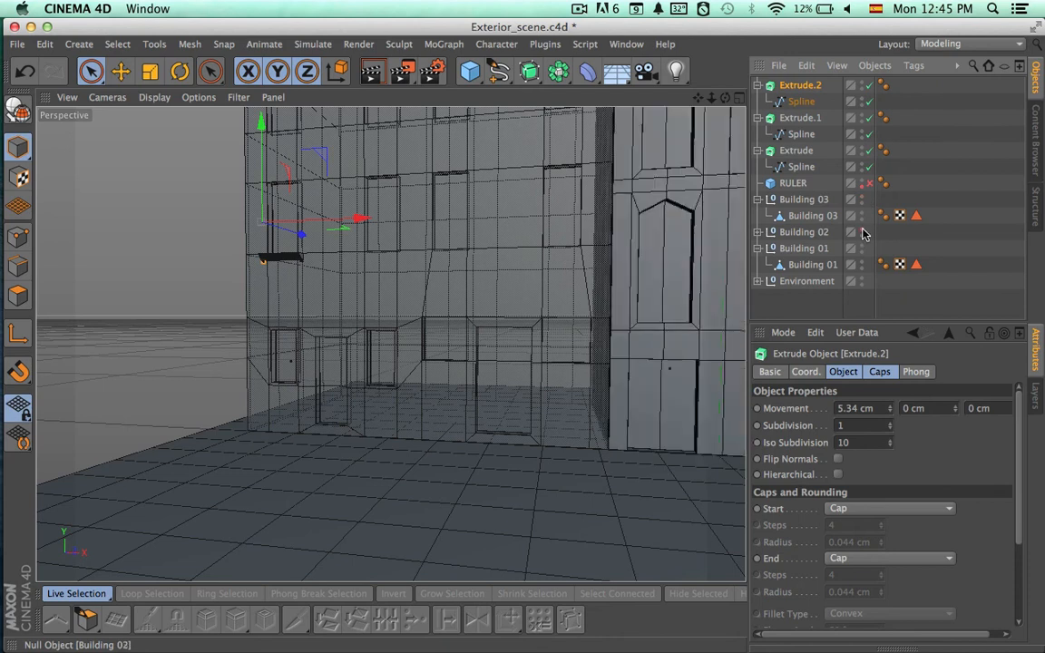
Select Extrude.1 and Extrude.2 together and try reapplying Cap as their start cap.
left_click_drag(507, 297, 527, 326, "alt")
right_click_drag(530, 326, 723, 312, "alt")
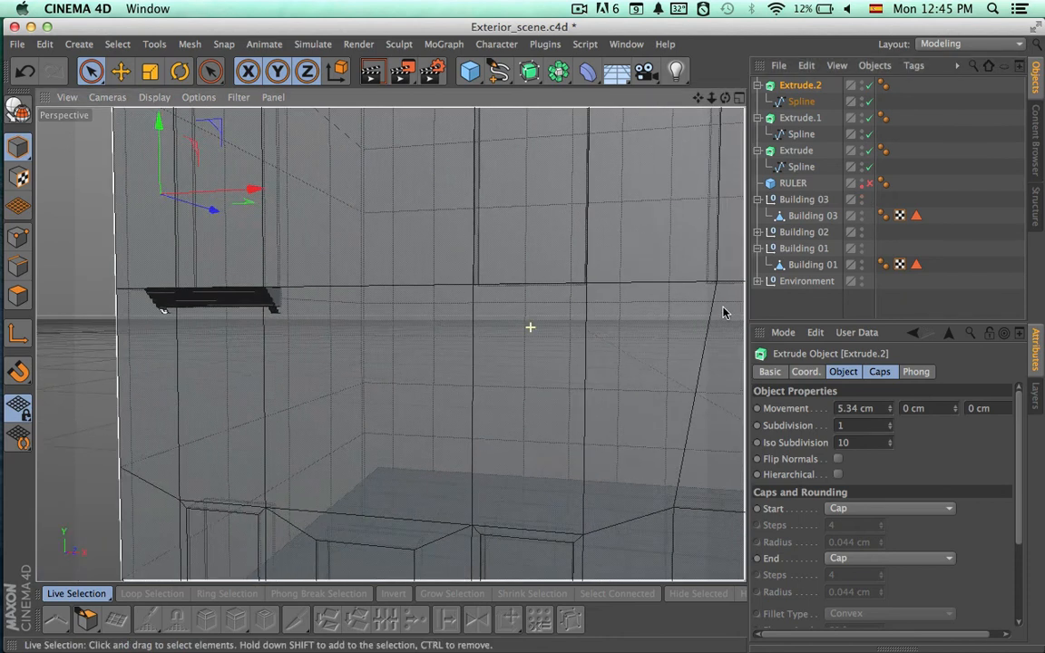
left_click_drag(613, 336, 567, 340, "alt")
right_click_drag(303, 298, 531, 281, "alt")
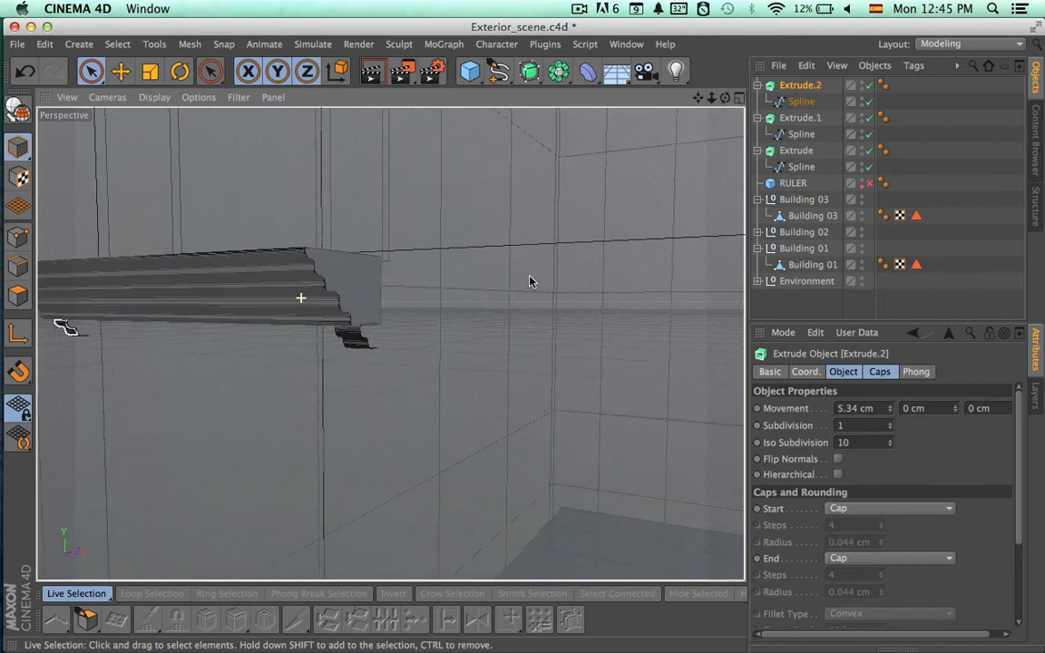
left_click_drag(531, 282, 420, 339, "alt")
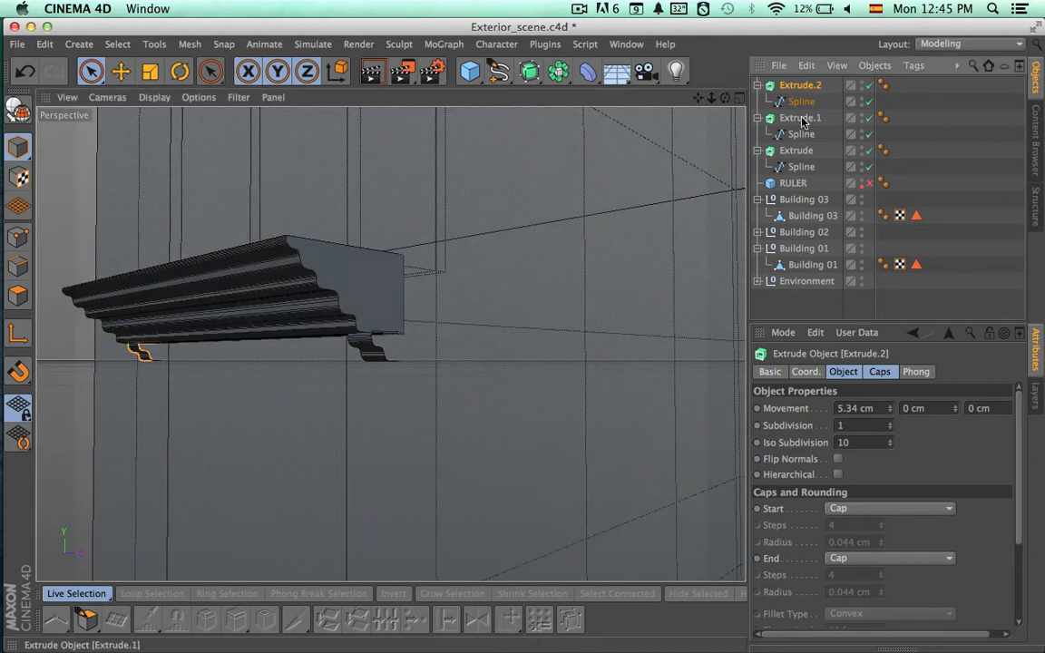
left_click(801, 119, "shift")
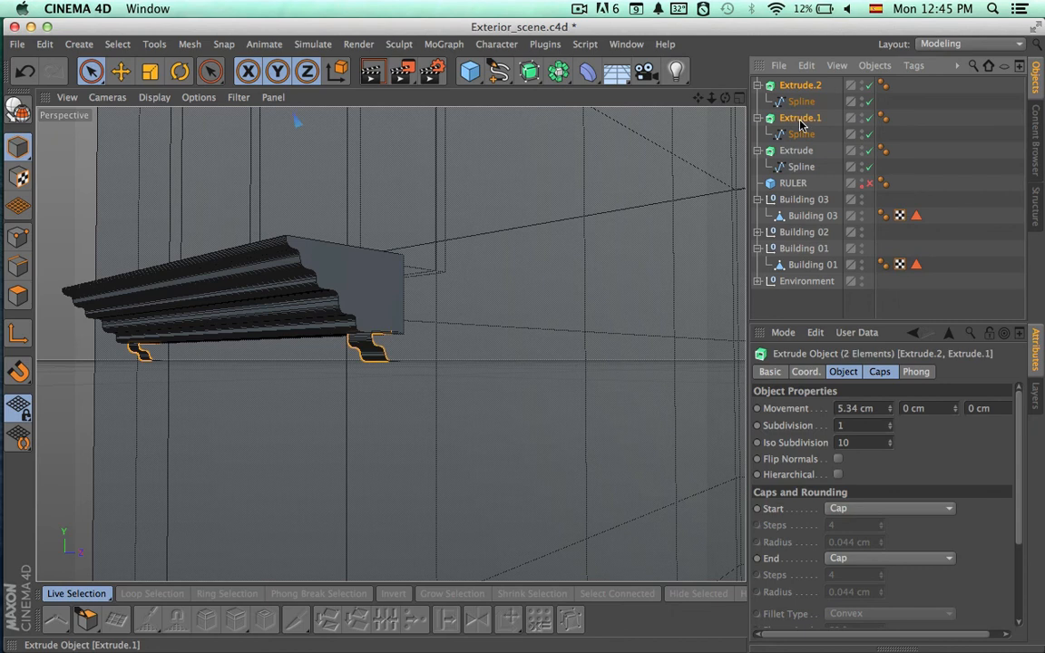
left_click(877, 509)
left_click(872, 548)
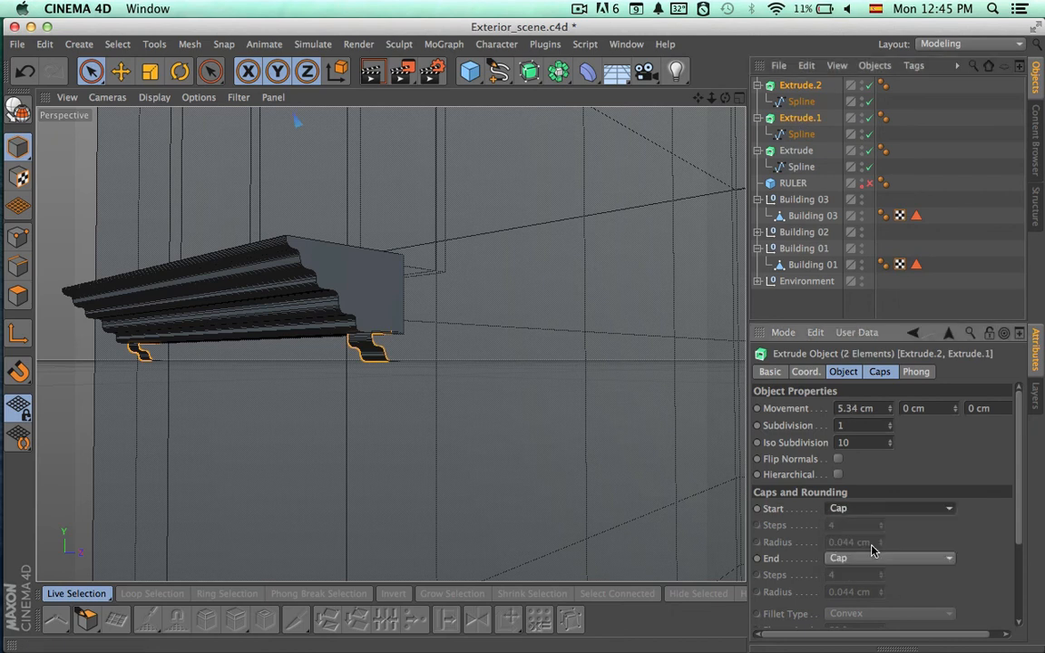
Enable Close Spline on the profile splines of Extrude.1 and Extrude.2, leaving nothing selected.
left_click(806, 121)
left_click(802, 134)
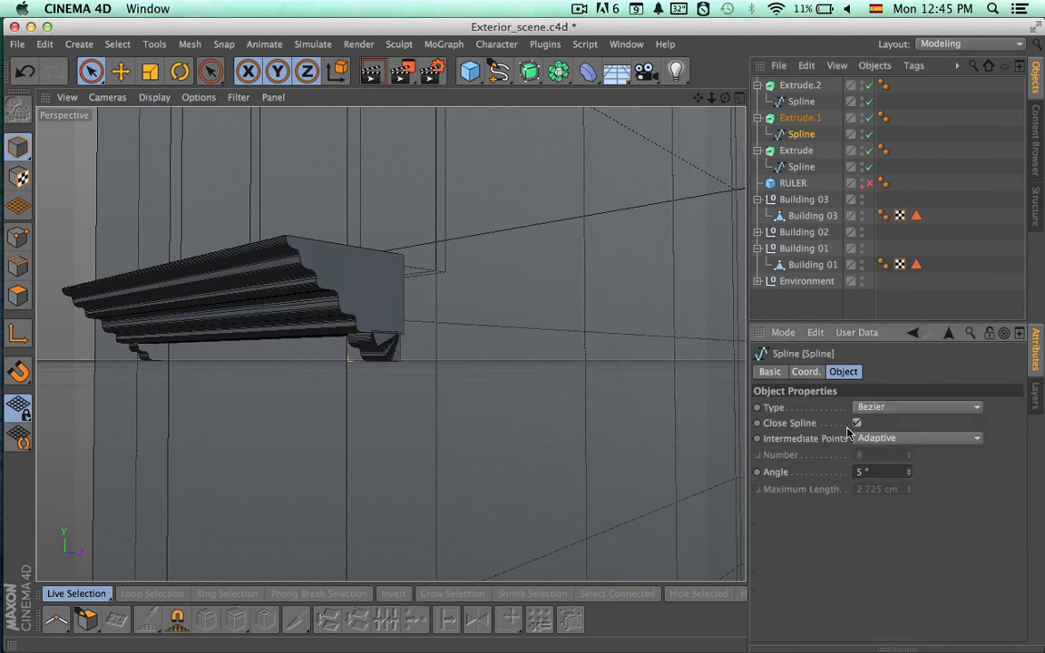
left_click(801, 102)
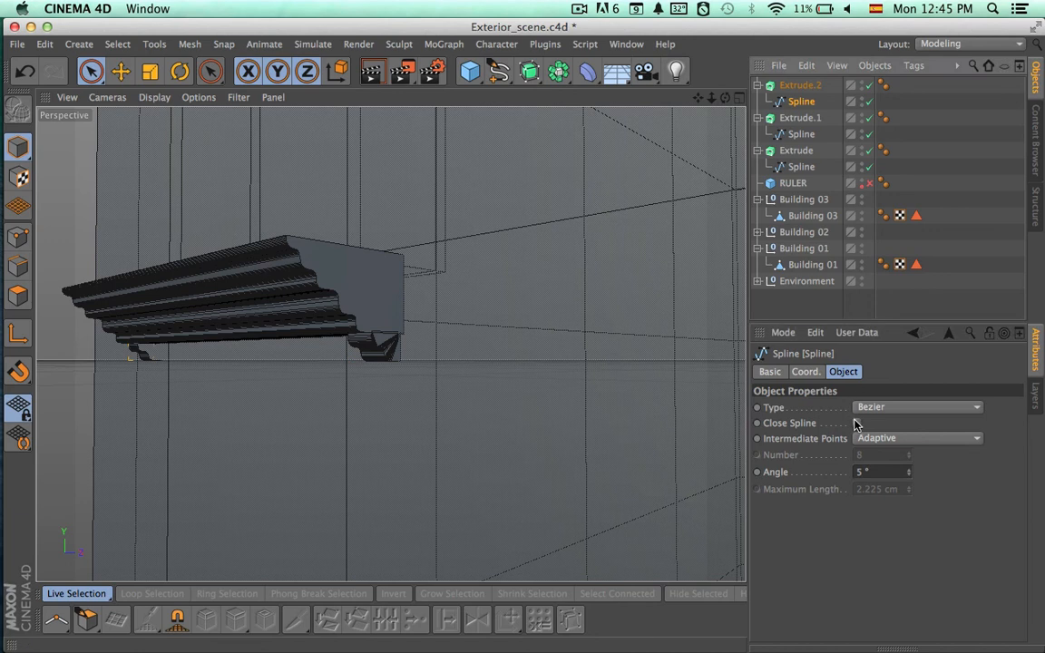
left_click(982, 227)
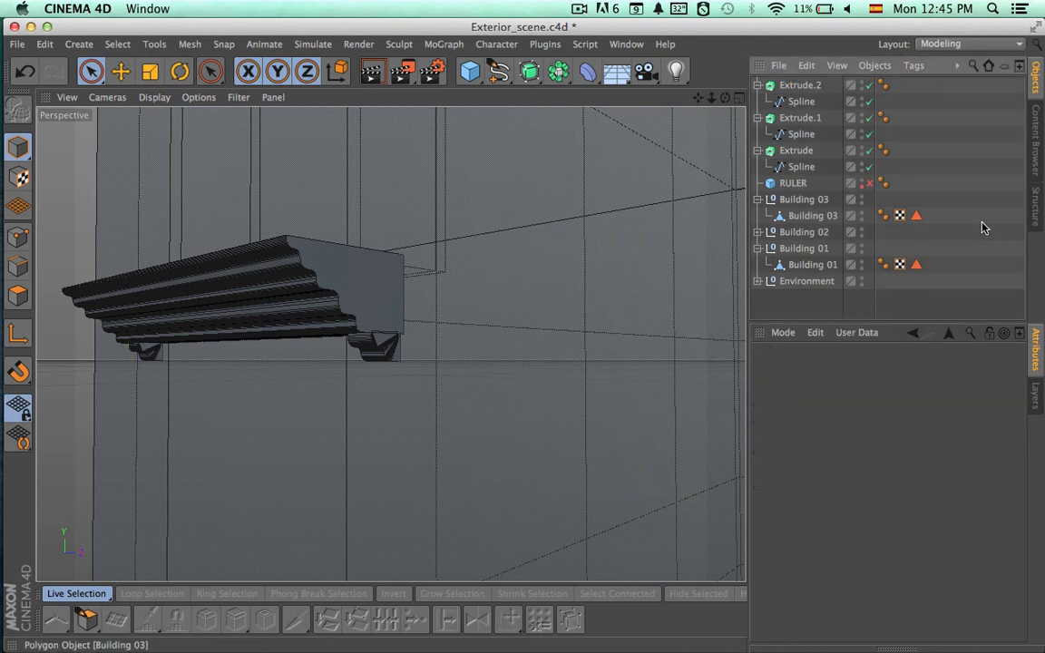
Examine the closed short mouldings beneath the cornice up close and render the Perspective view to check them.
scroll(354, 379, "up", 5)
scroll(505, 368, "up", 3)
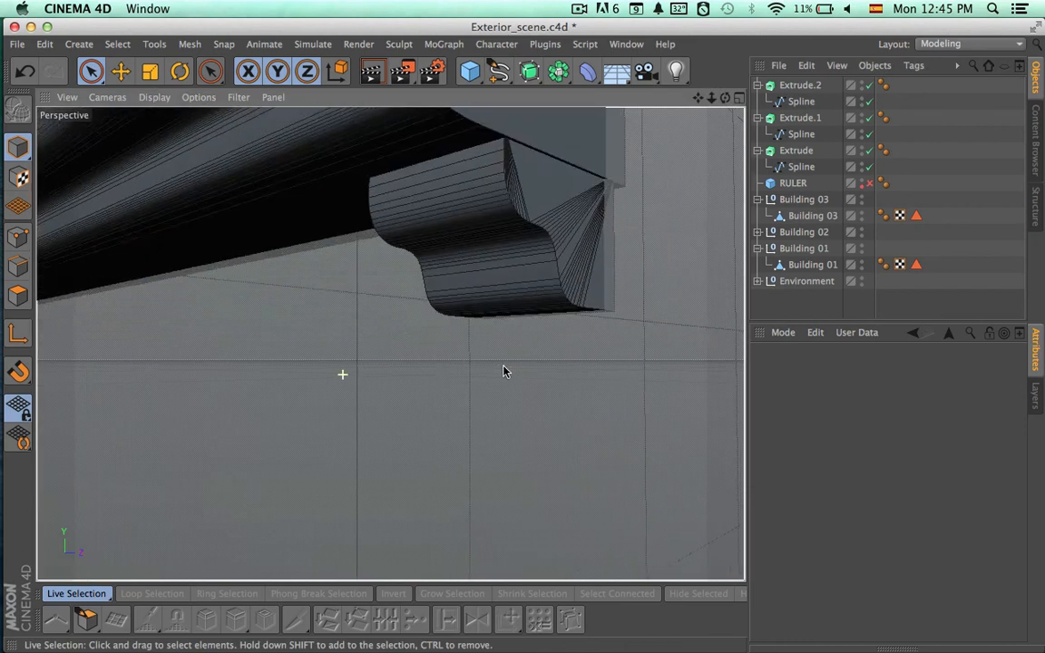
mouse_move(504, 367)
left_mouse_down("alt")
mouse_move(504, 355)
mouse_move(481, 435)
mouse_move(457, 392)
mouse_move(514, 354)
left_mouse_up("alt")
left_click(797, 87)
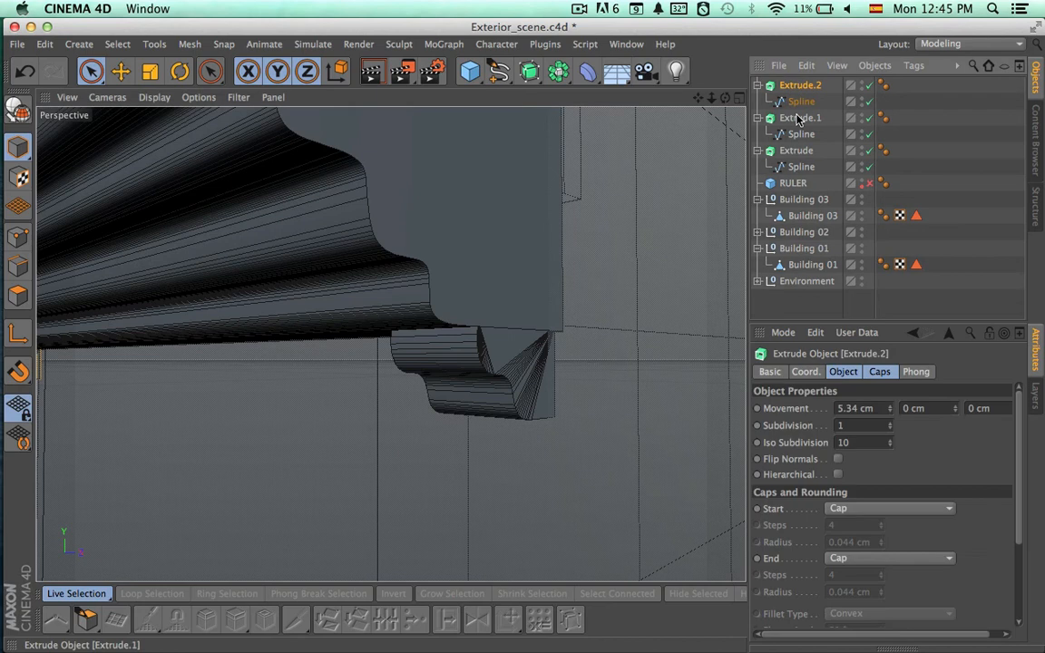
left_click(797, 122, "shift")
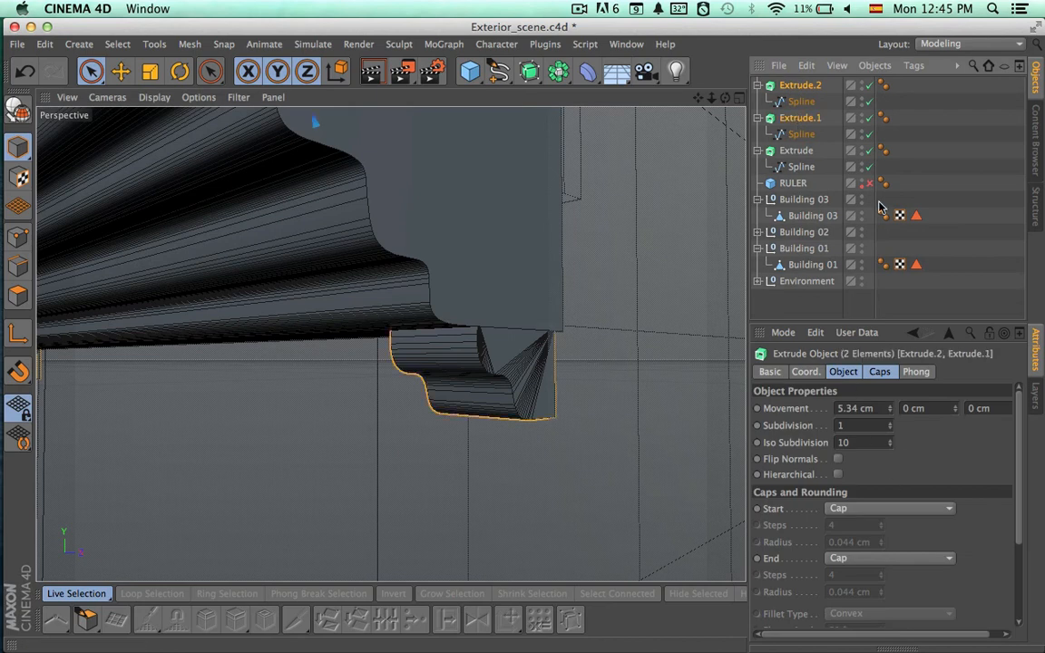
left_click(956, 215)
left_click_drag(495, 350, 408, 322, "alt")
key("super+r")
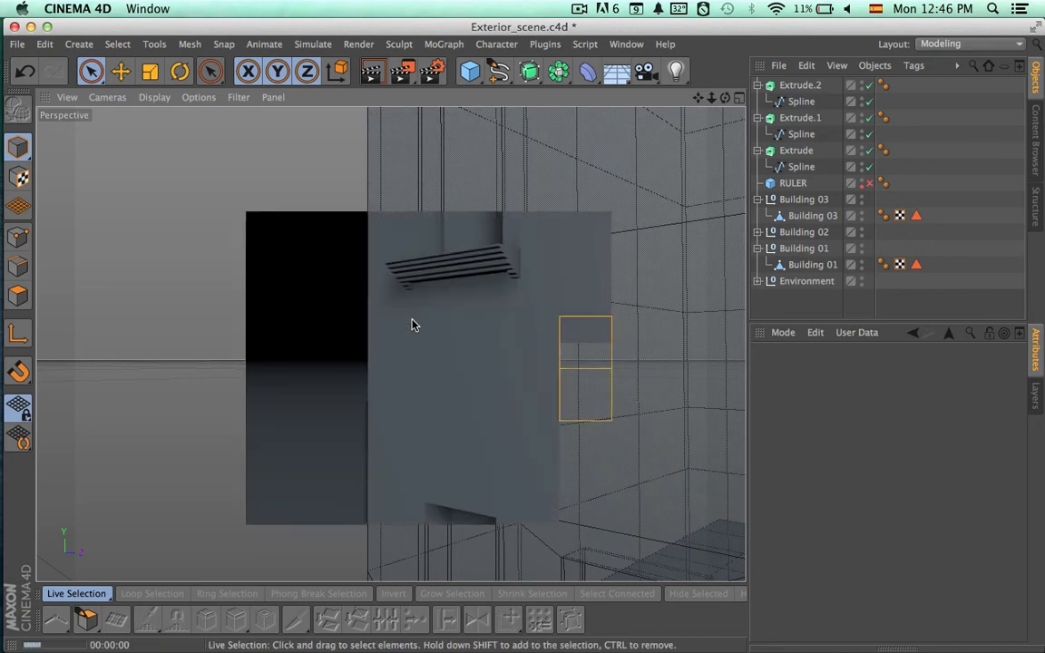
left_click(579, 318)
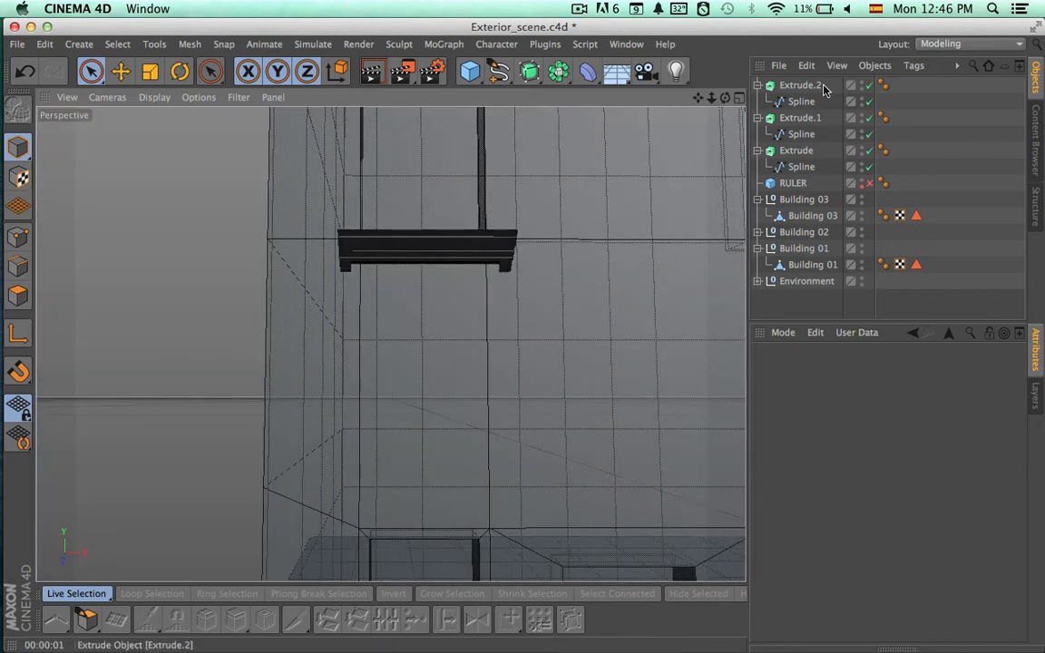
Set the X extrusion of both short mouldings to 9 cm and shift Extrude.1 back within the cornice's right end.
left_click(803, 85)
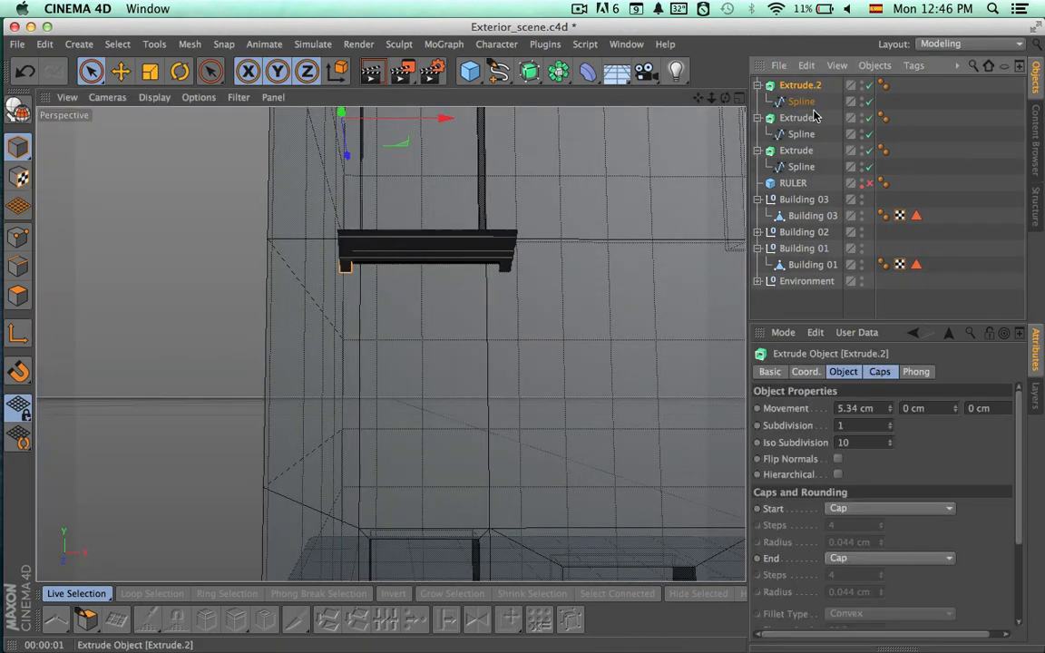
left_click(800, 118, "shift")
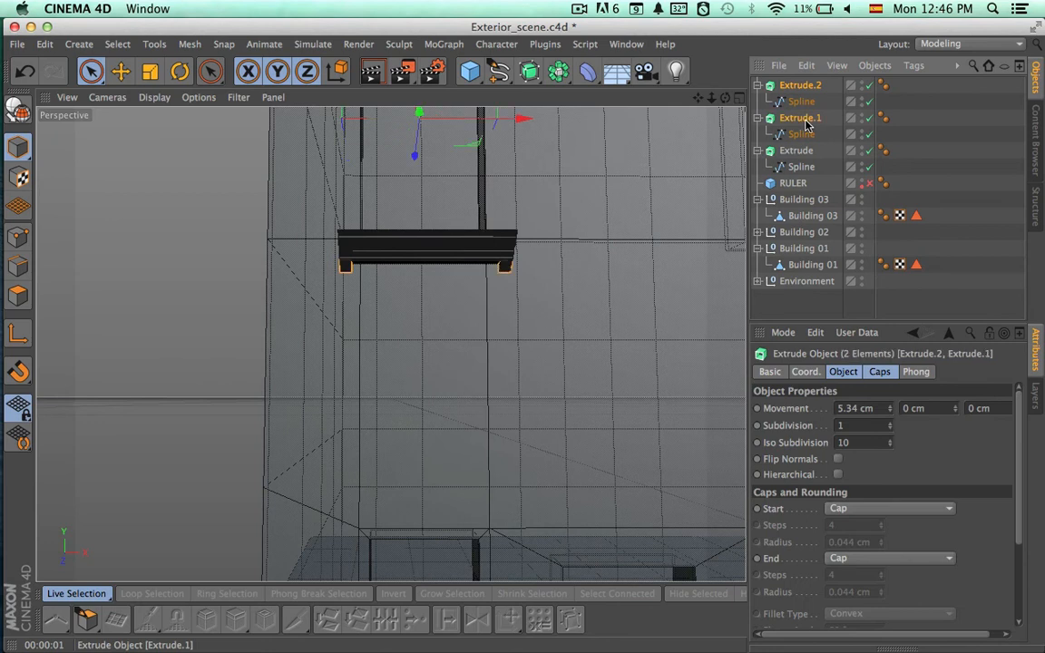
left_click_drag(880, 408, 831, 408)
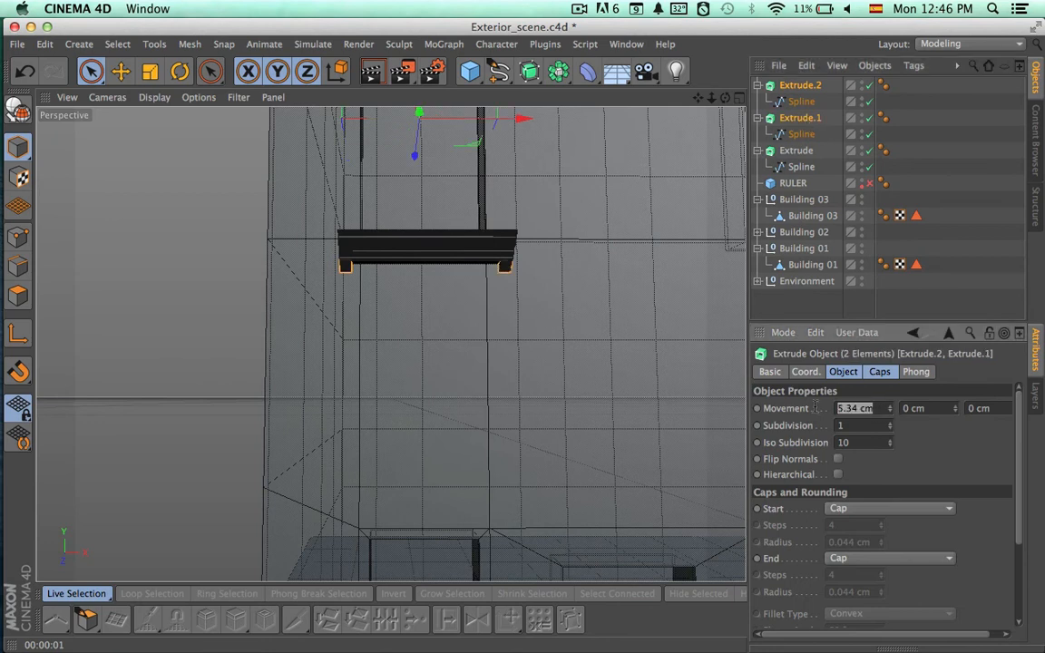
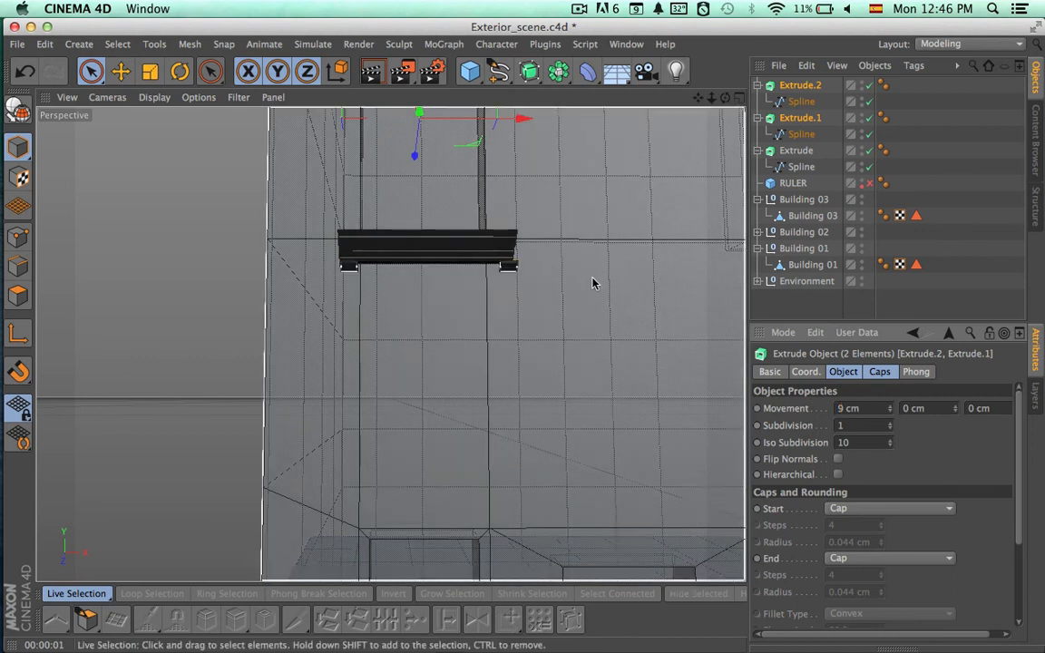
left_click(508, 265)
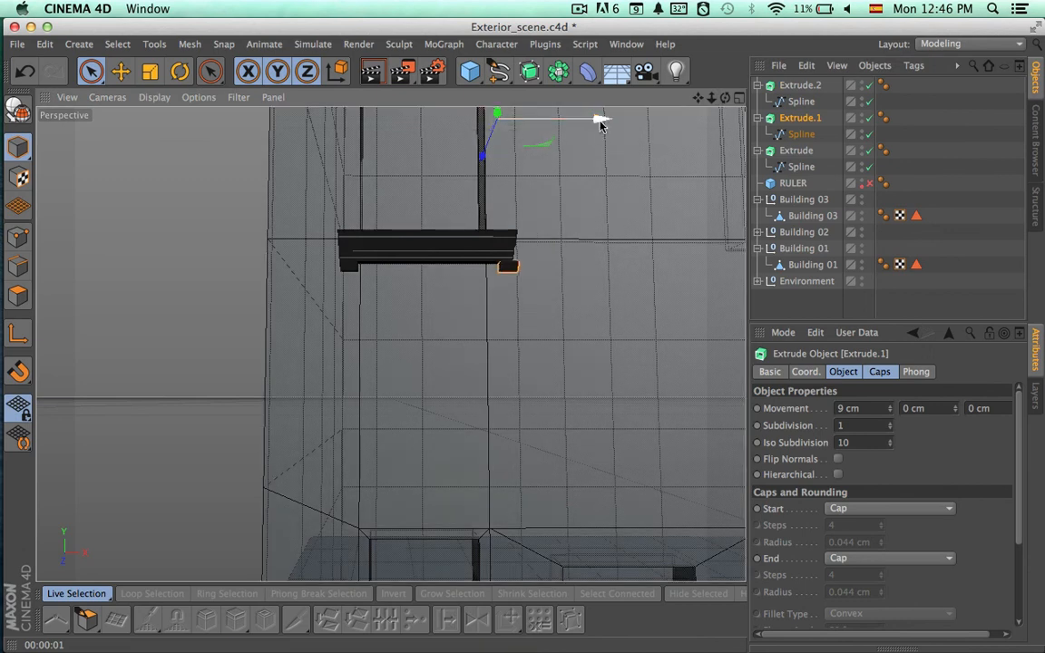
left_click_drag(600, 121, 595, 125)
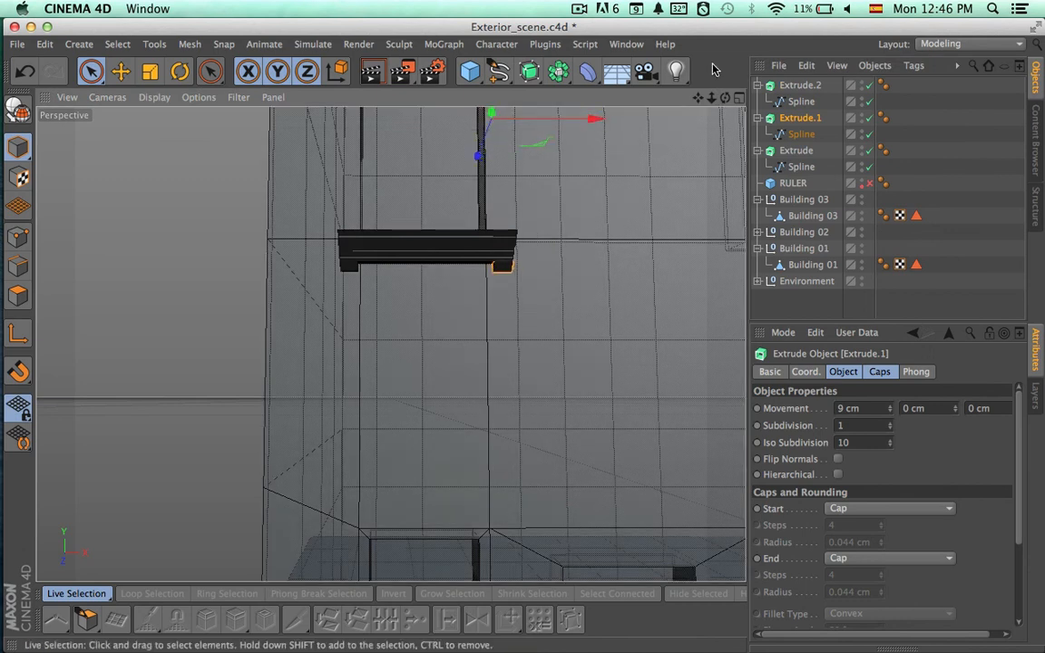
Examine the alignment of the cornice and its short mouldings up close in the Top and Perspective views.
left_click(740, 99)
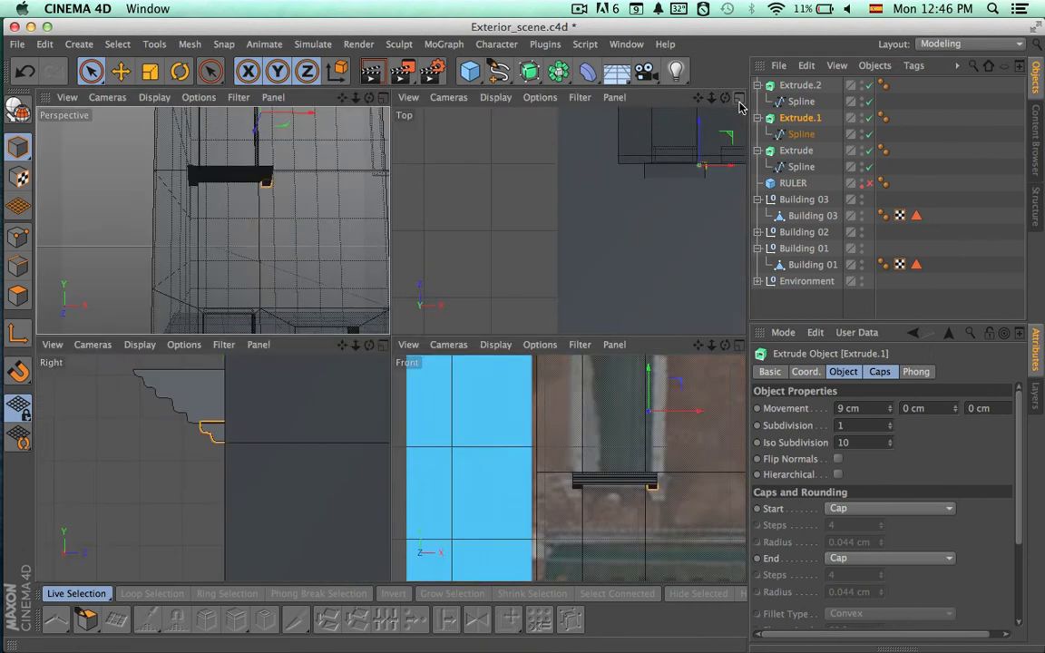
left_click(739, 98)
scroll(657, 239, "up", 10)
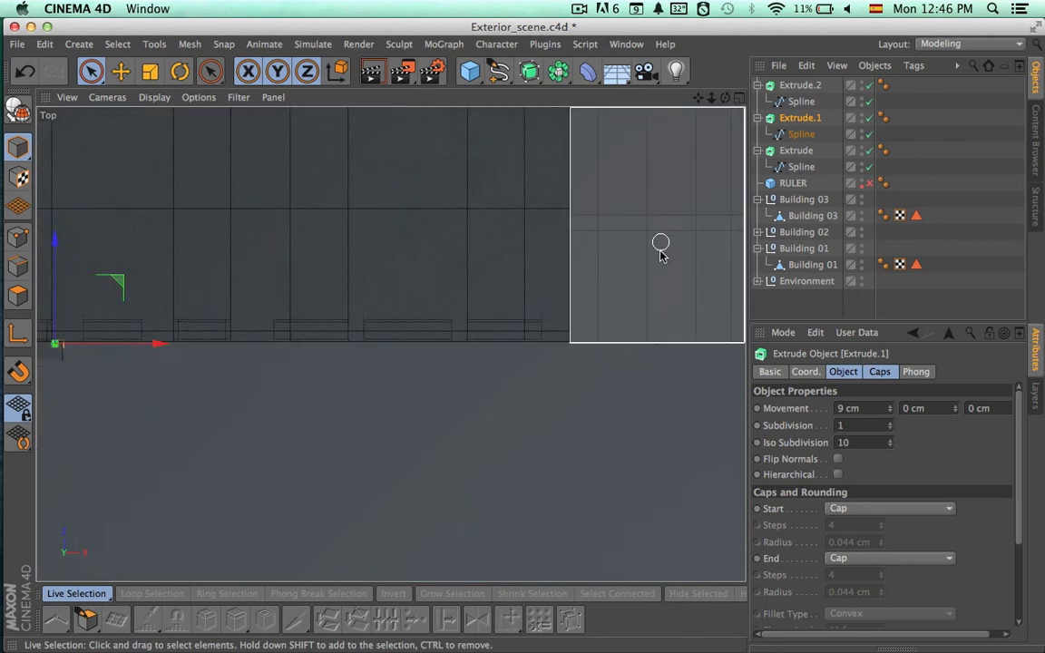
scroll(601, 349, "down", 6)
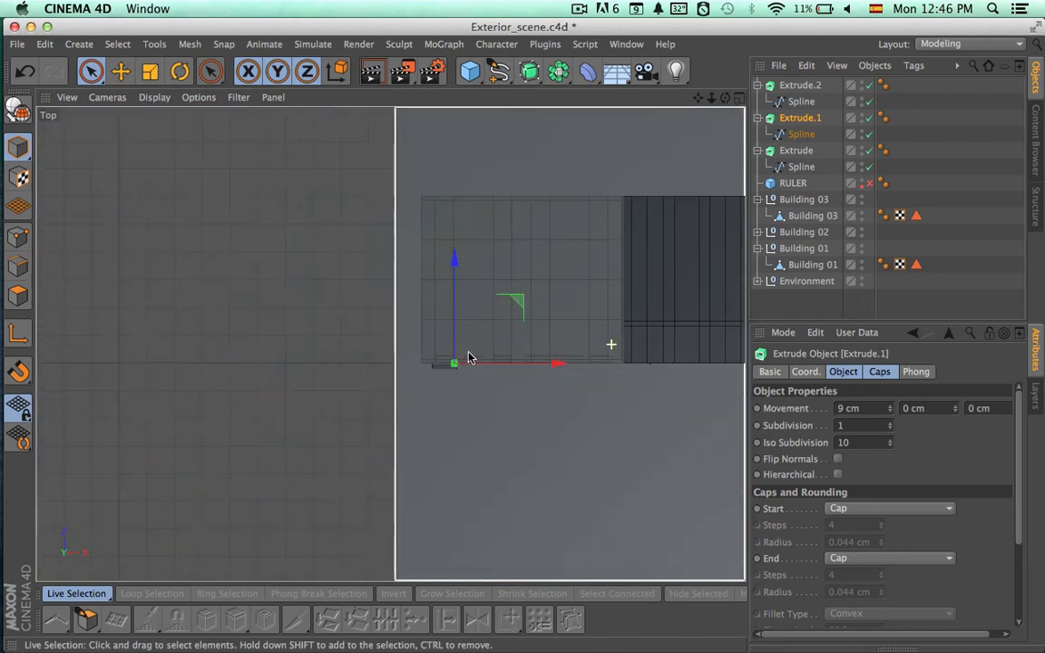
scroll(508, 313, "up", 10)
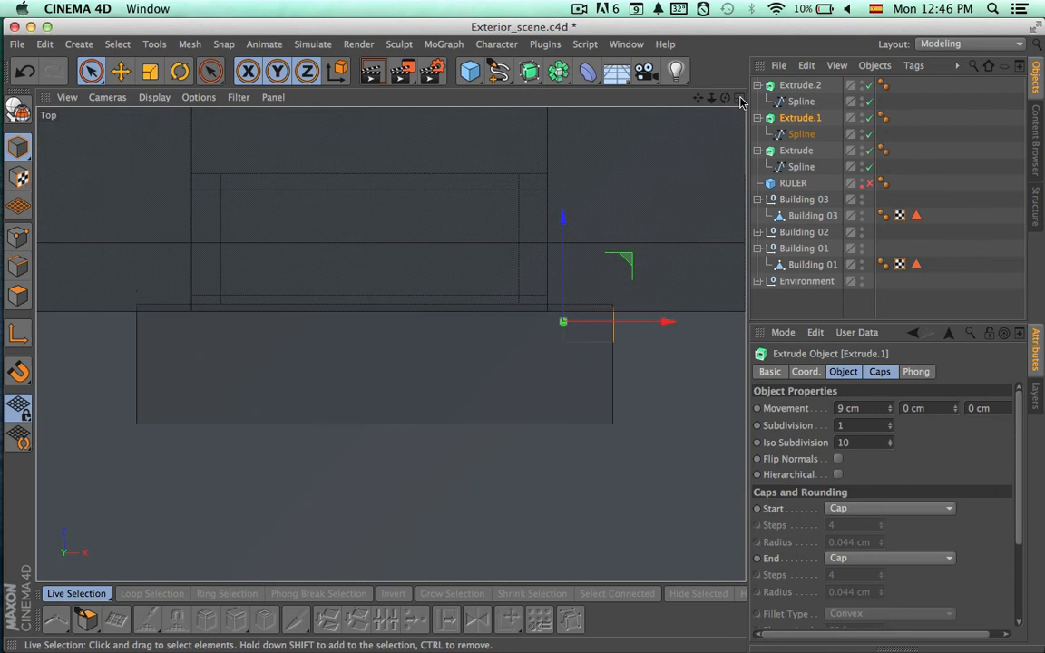
left_click(739, 97)
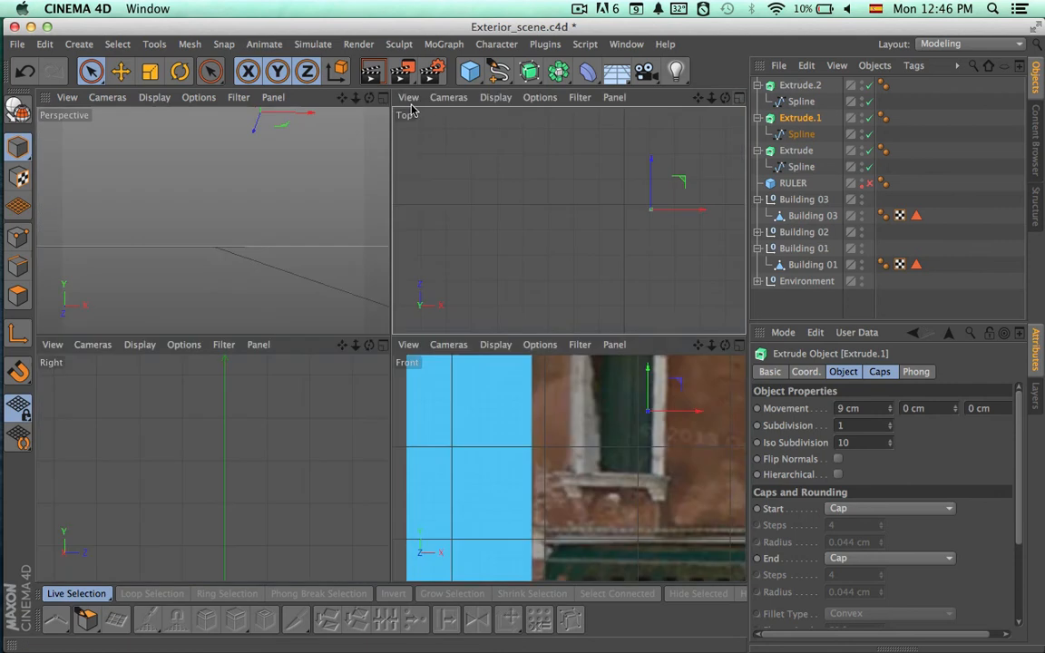
left_click(381, 98)
left_click_drag(511, 238, 527, 308, "alt")
left_click(800, 154)
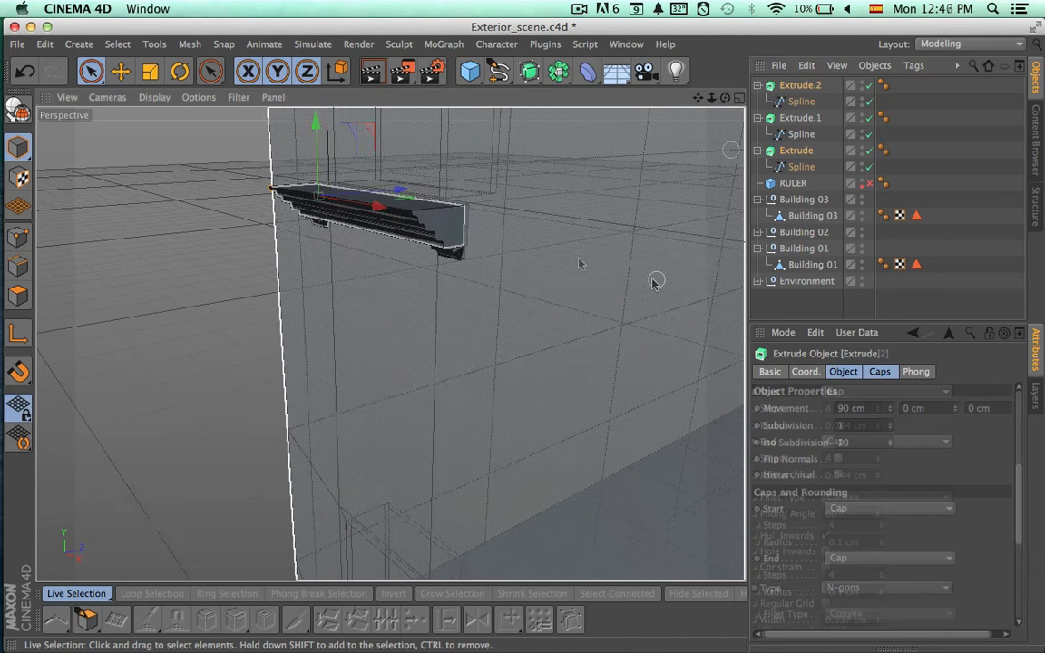
left_click_drag(655, 281, 726, 125, "alt")
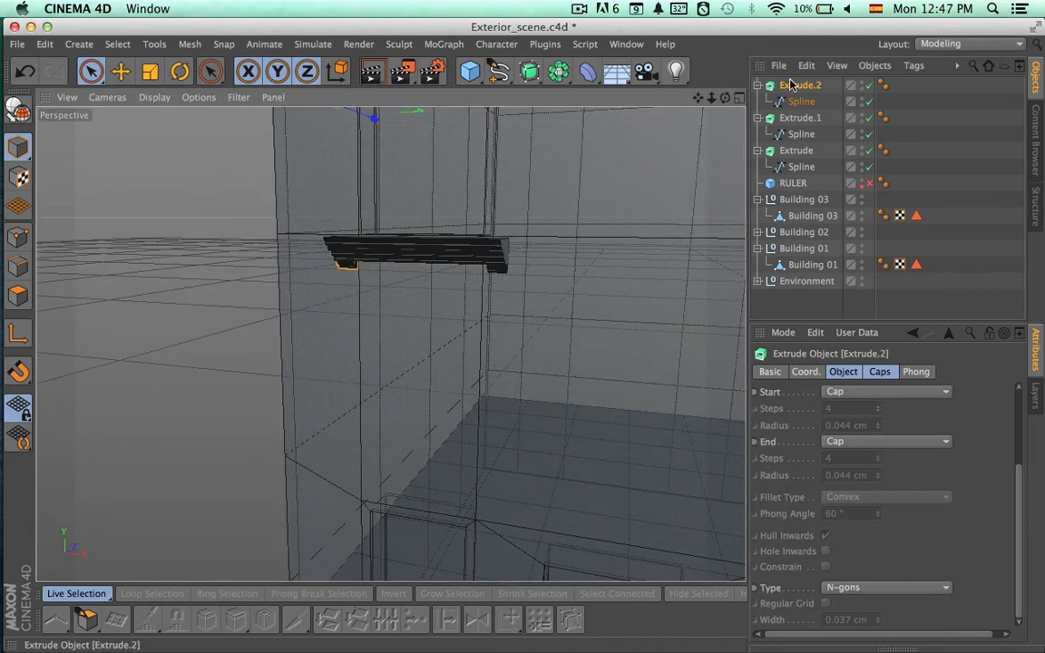
Collapse the three extrudes in the object hierarchy and group Extrude, Extrude.1 and Extrude.2 under one null.
left_click(757, 85)
left_click(758, 101)
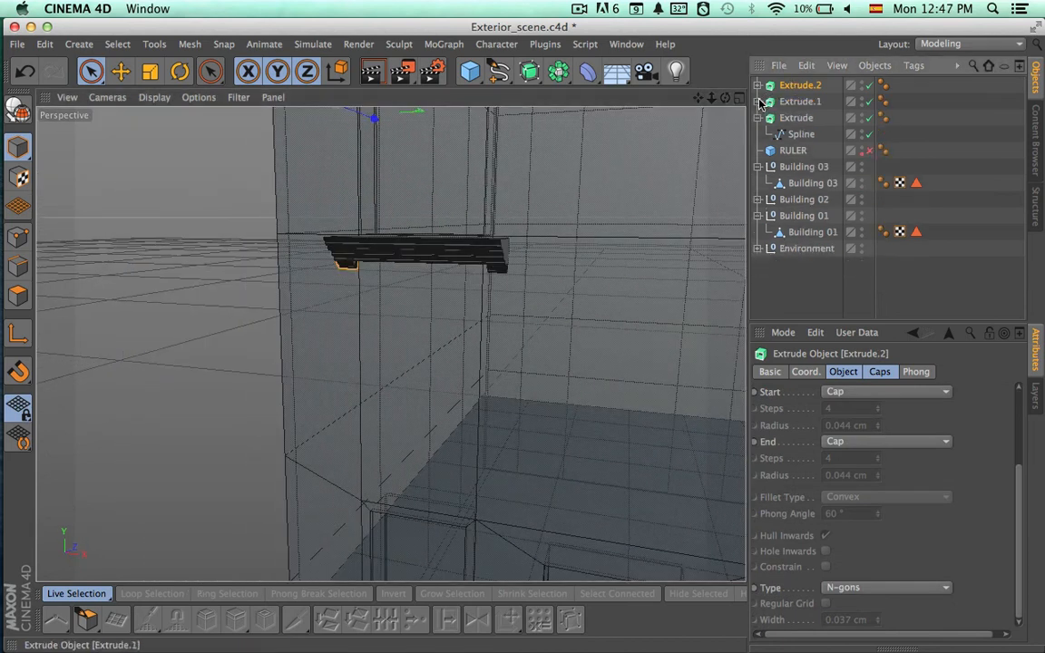
left_click(759, 118)
left_click(787, 119)
left_click(789, 87, "shift")
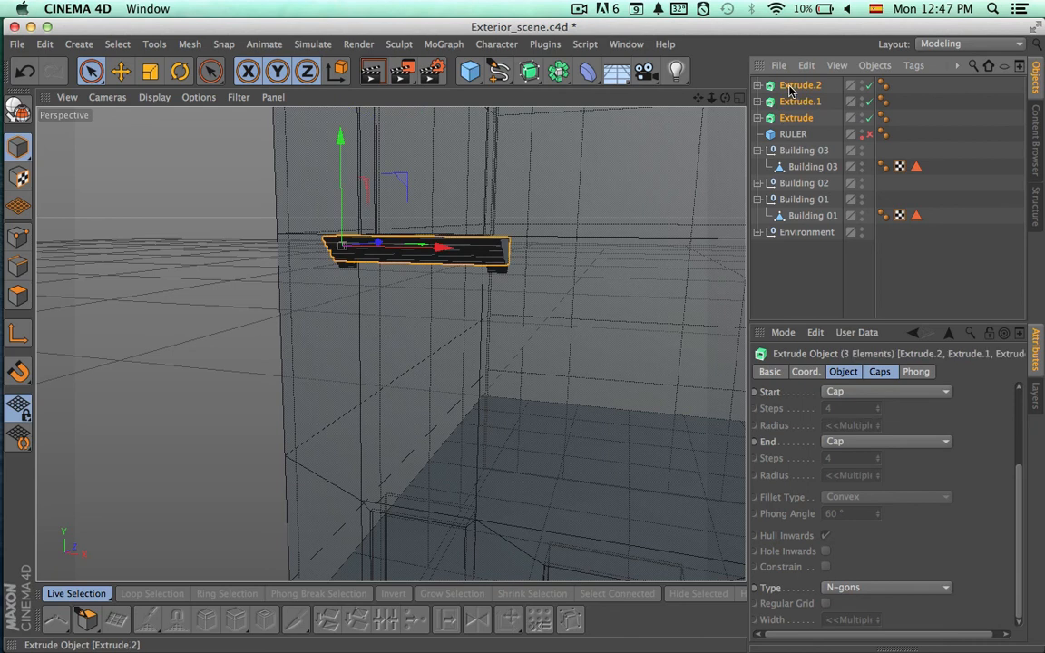
key("alt+g")
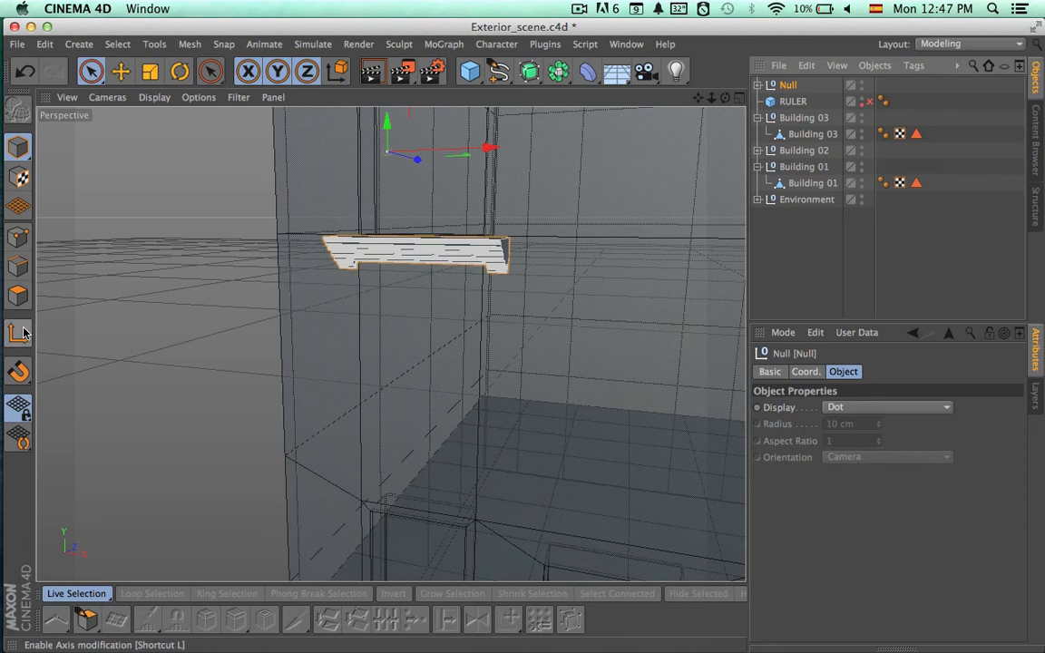
Enable axis modification and move the null's axis down to the cornice's top edge, centred along the cornice's length.
left_click(18, 333)
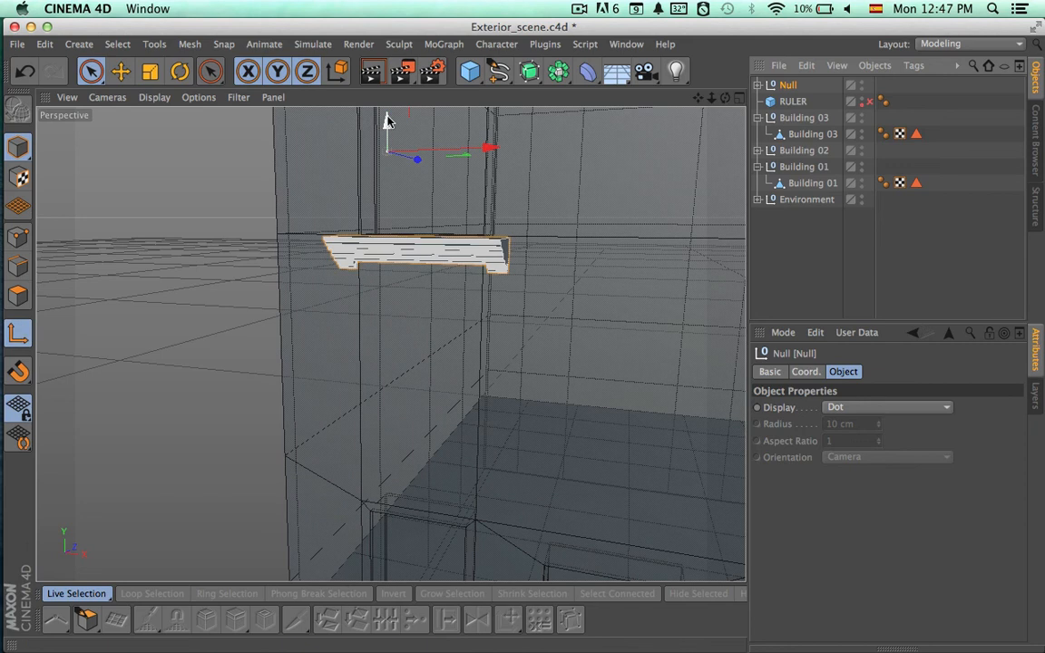
left_click_drag(385, 120, 617, 272)
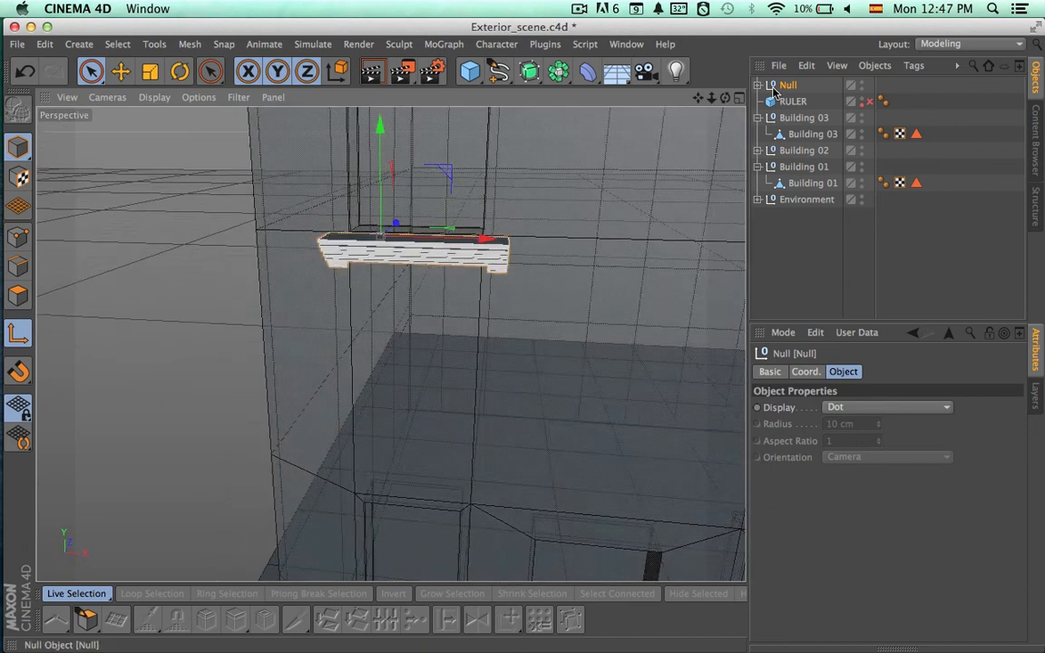
left_click(738, 97)
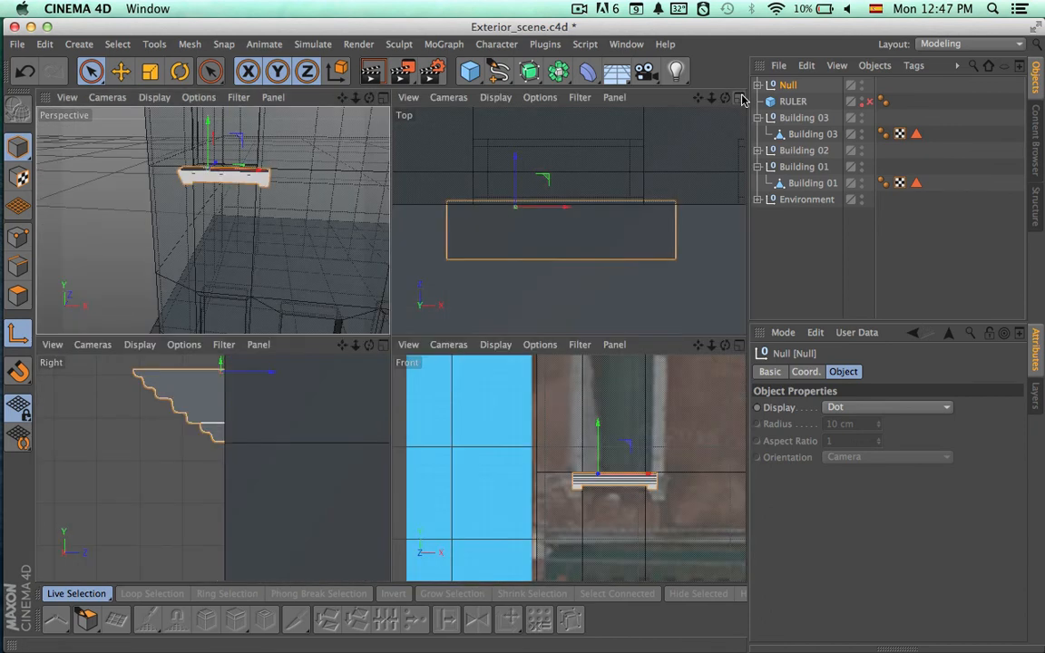
left_click(738, 97)
left_click_drag(385, 319, 478, 309)
scroll(507, 364, "down", 2)
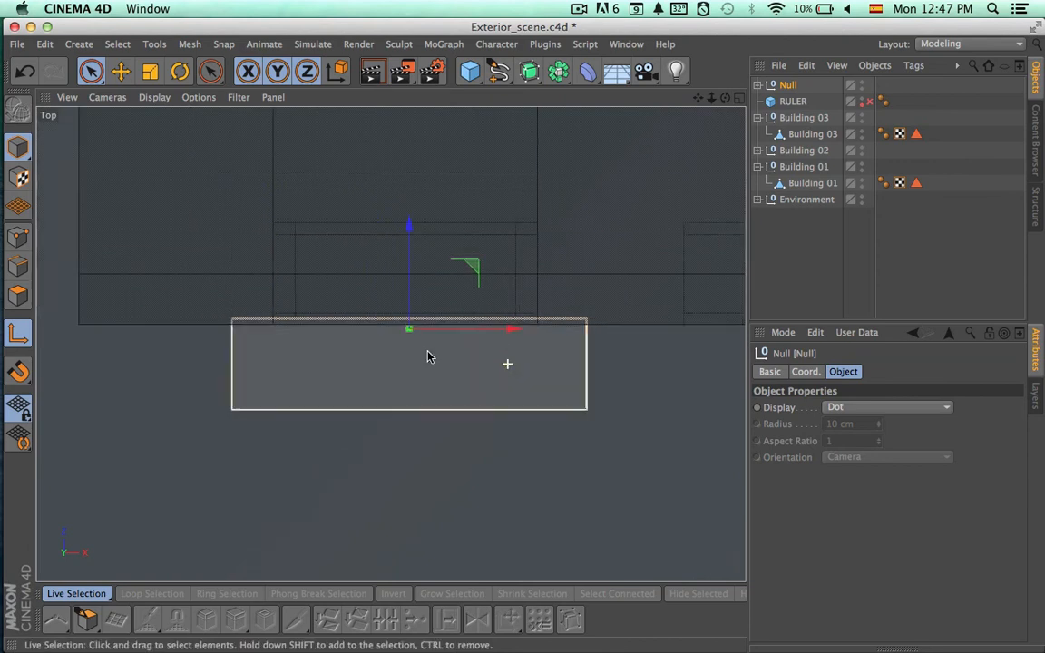
Deselect the null and set the Front viewport's background picture transparency to 95%.
left_click(739, 97)
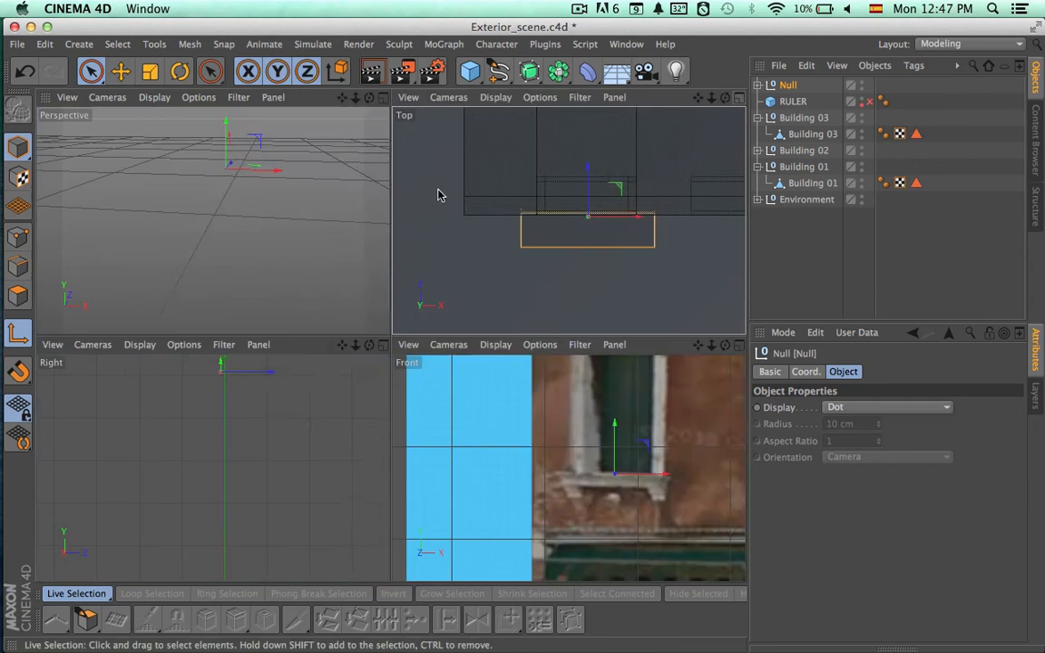
left_click(739, 345)
scroll(699, 429, "down", 2)
middle_click_drag(612, 432, 539, 435, "alt")
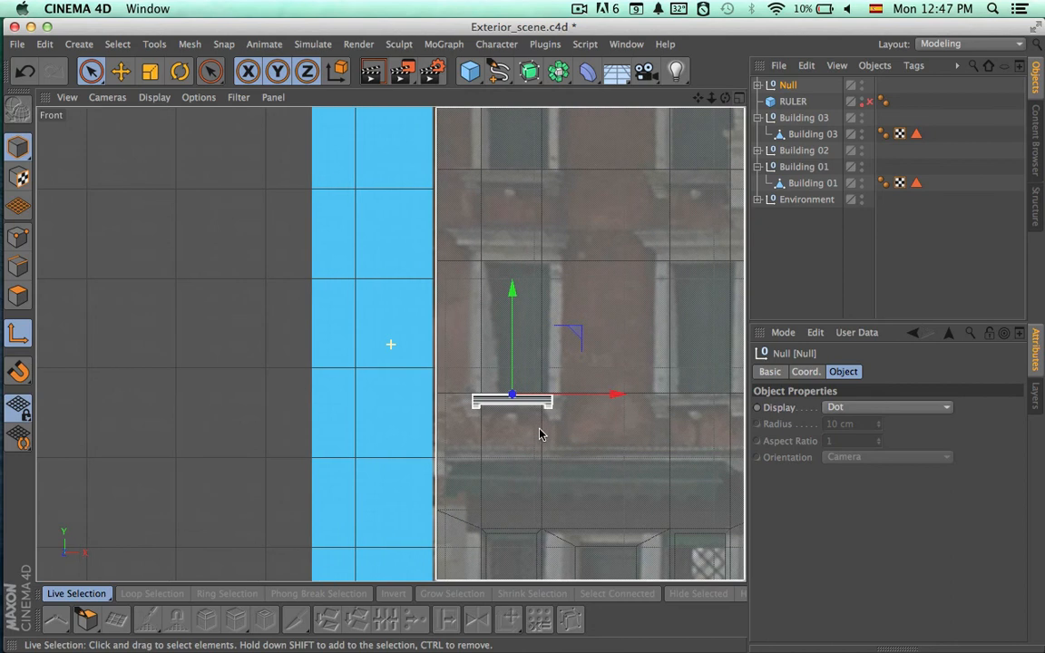
left_click(807, 247)
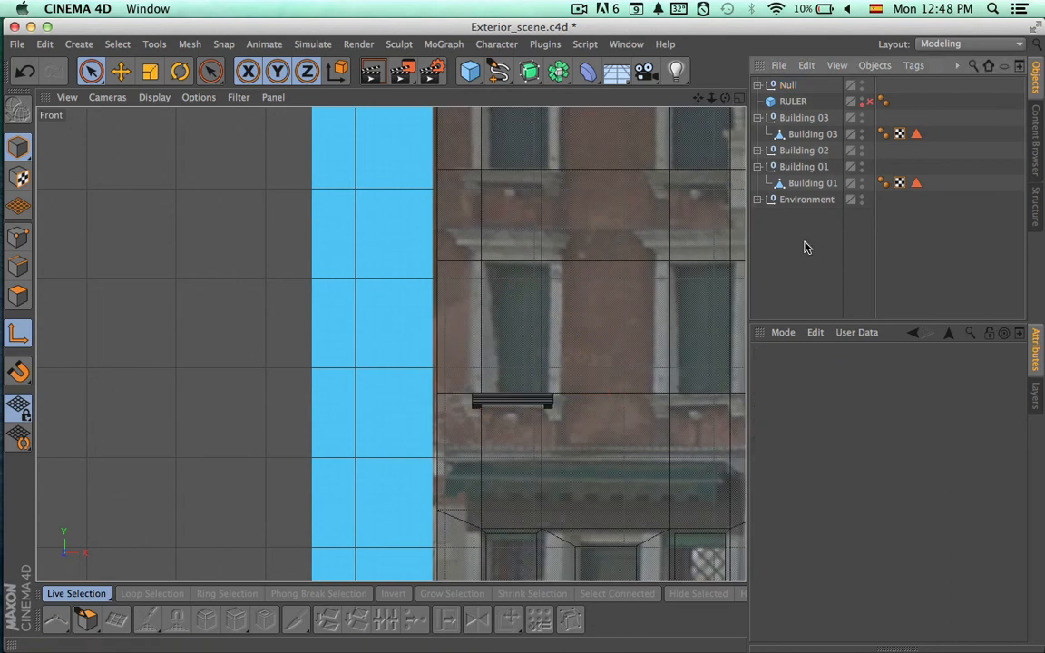
left_click(786, 334)
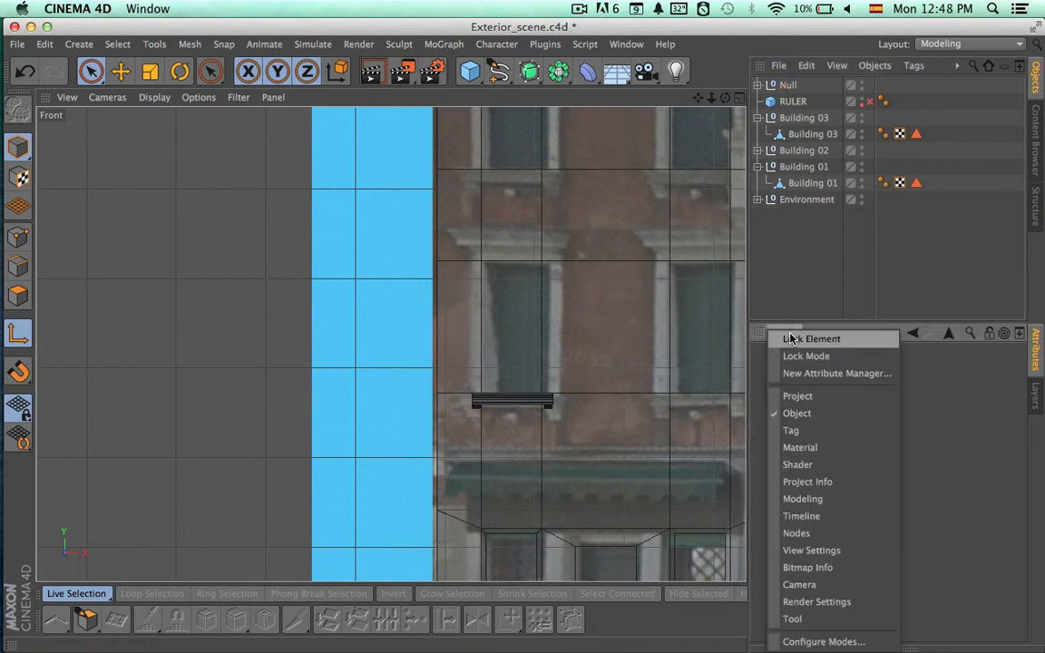
left_click(799, 536)
key("shift+v")
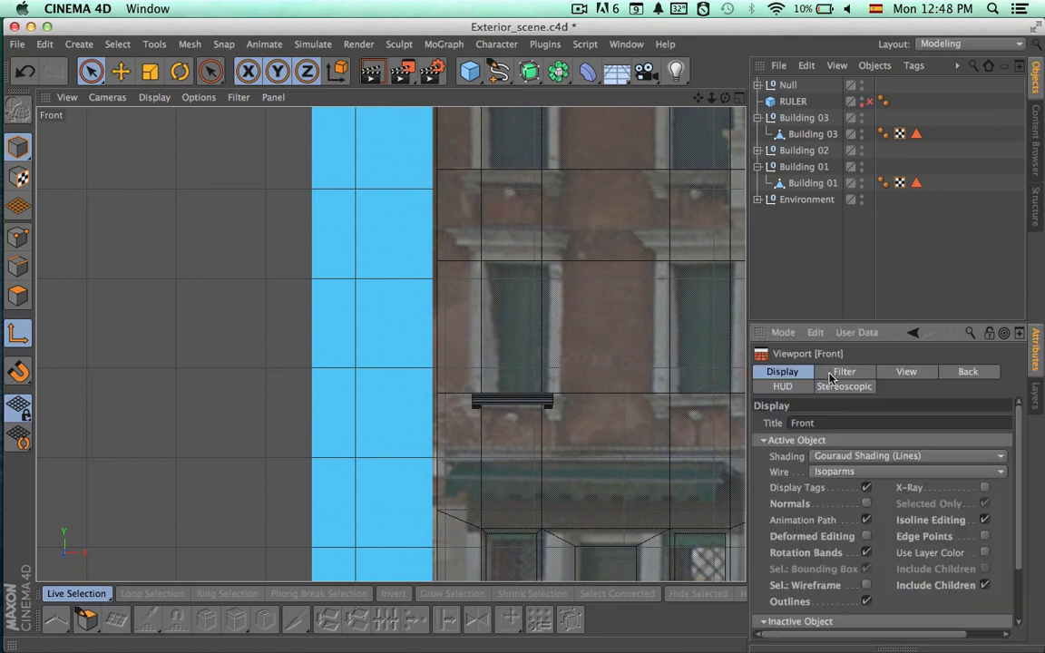
left_click(968, 372)
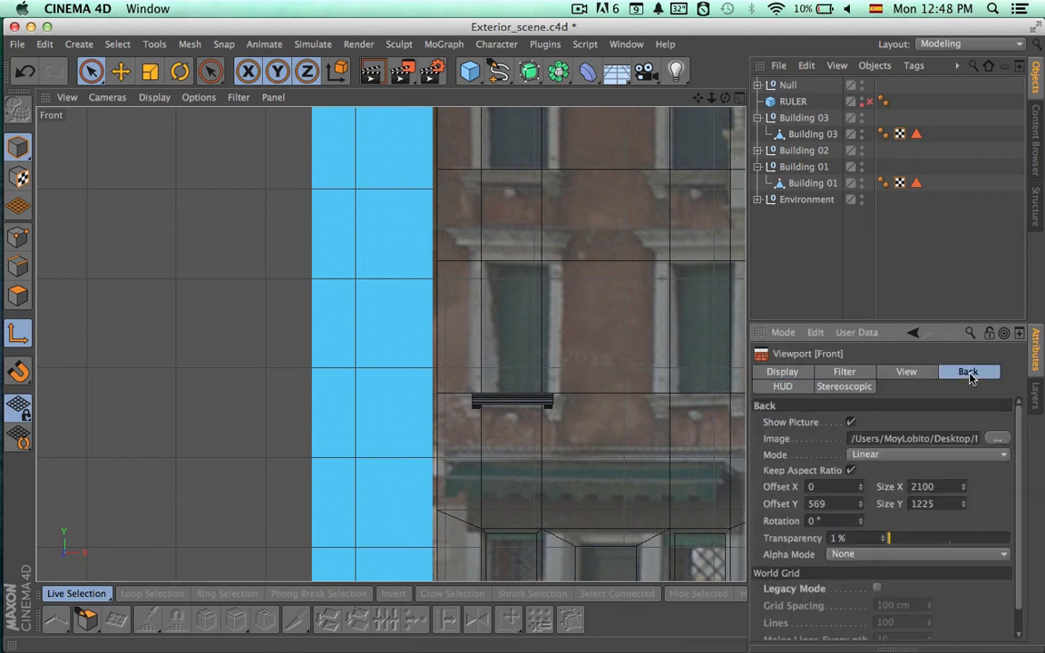
left_click_drag(903, 542, 1011, 539)
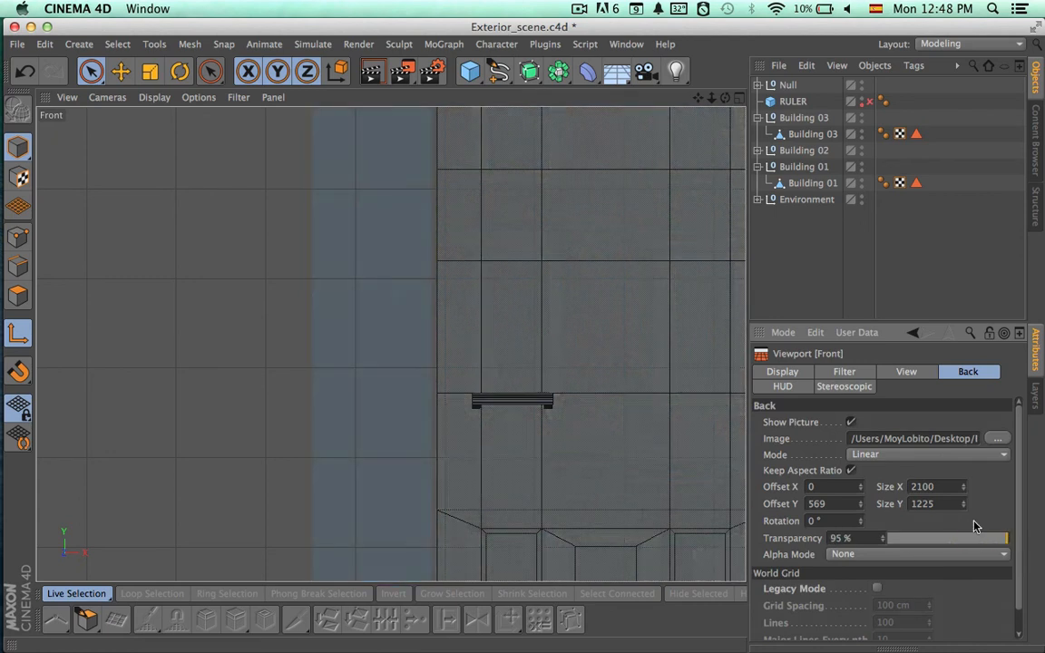
Rename the cornice's null group as Window Detail.
middle_click_drag(588, 449, 502, 404, "alt")
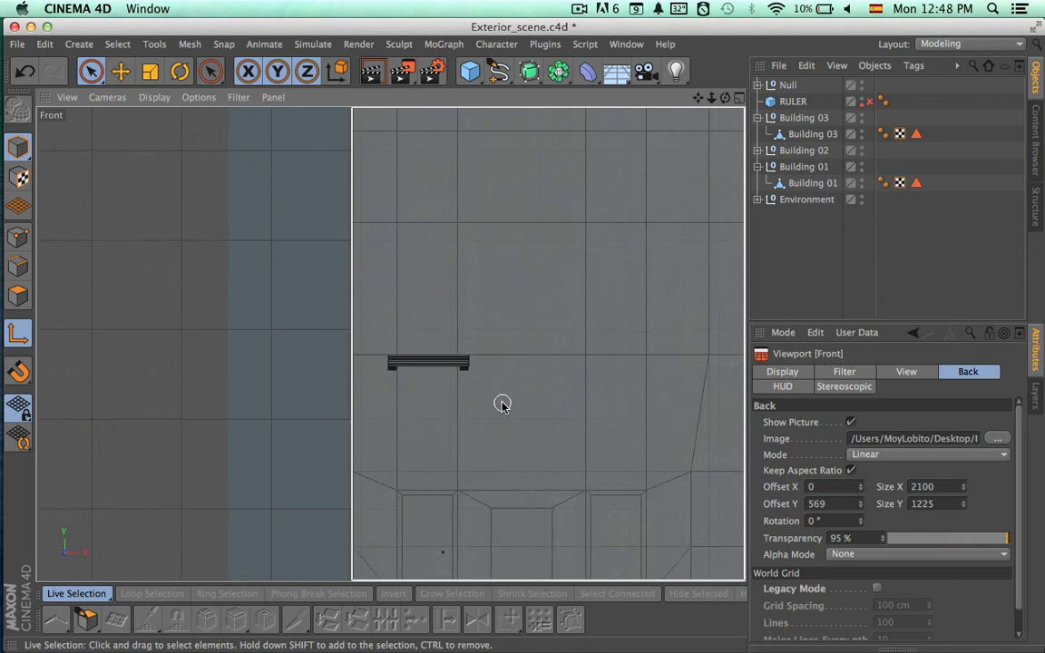
mouse_move(502, 403)
right_mouse_down("alt")
mouse_move(497, 383)
mouse_move(527, 373)
mouse_move(604, 373)
mouse_move(647, 420)
mouse_move(618, 415)
right_mouse_up("alt")
left_click(788, 86)
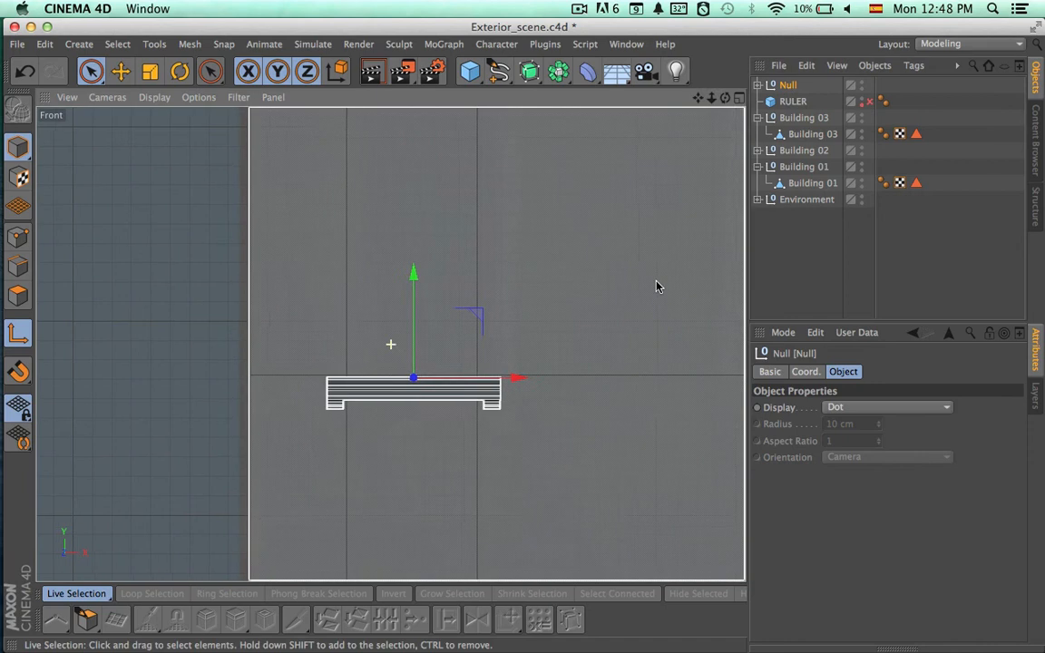
middle_click_drag(658, 287, 634, 295, "alt")
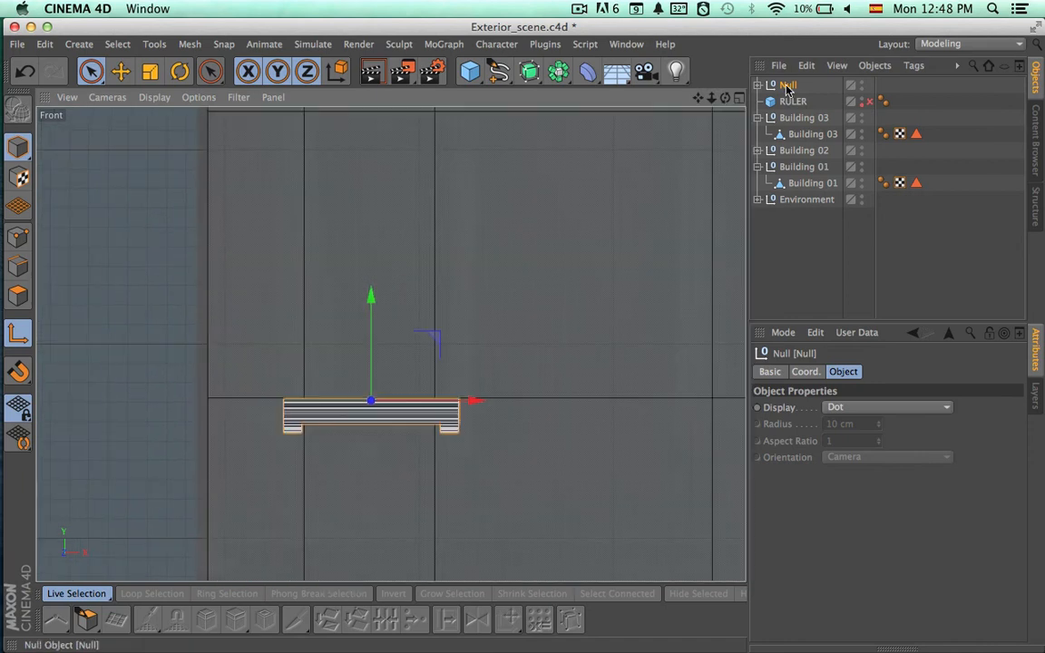
double_click(788, 86)
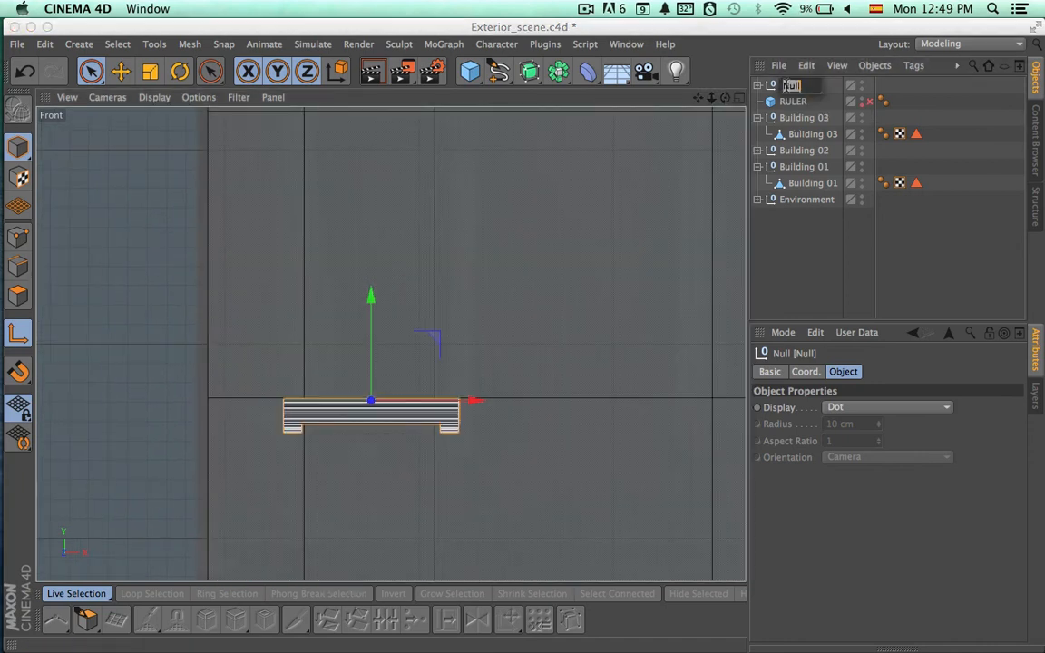
type("Window D")
type("etails")
key("BackSpace")
key("Return")
Expand the Window Detail group and select each of its three extrudes in turn to review them, ending on Extrude.
scroll(614, 247, "down", 5)
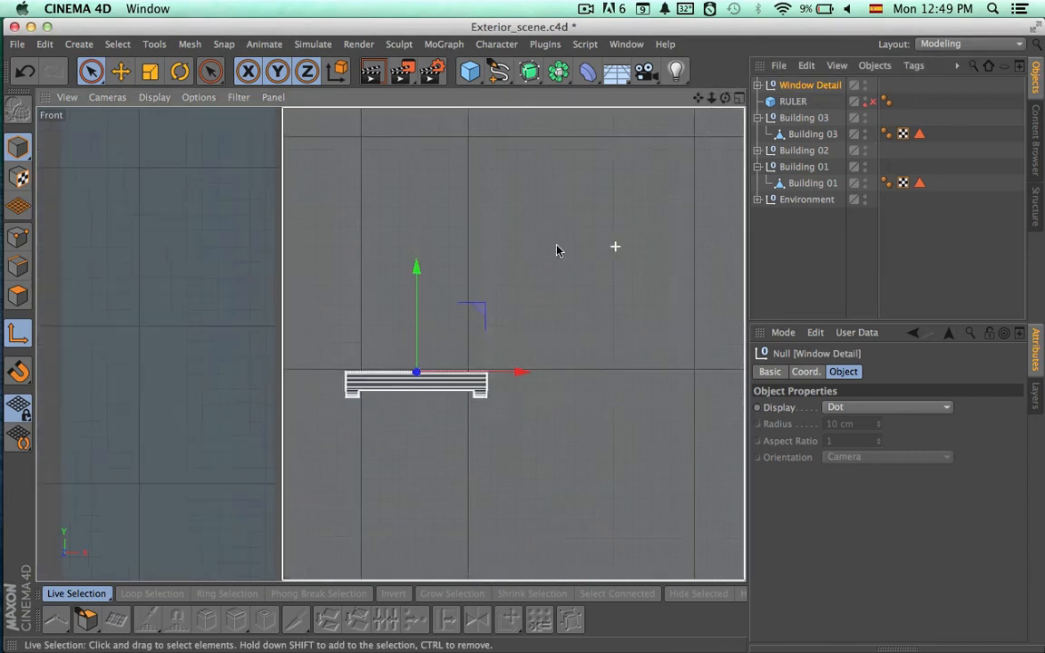
scroll(392, 344, "right", 5)
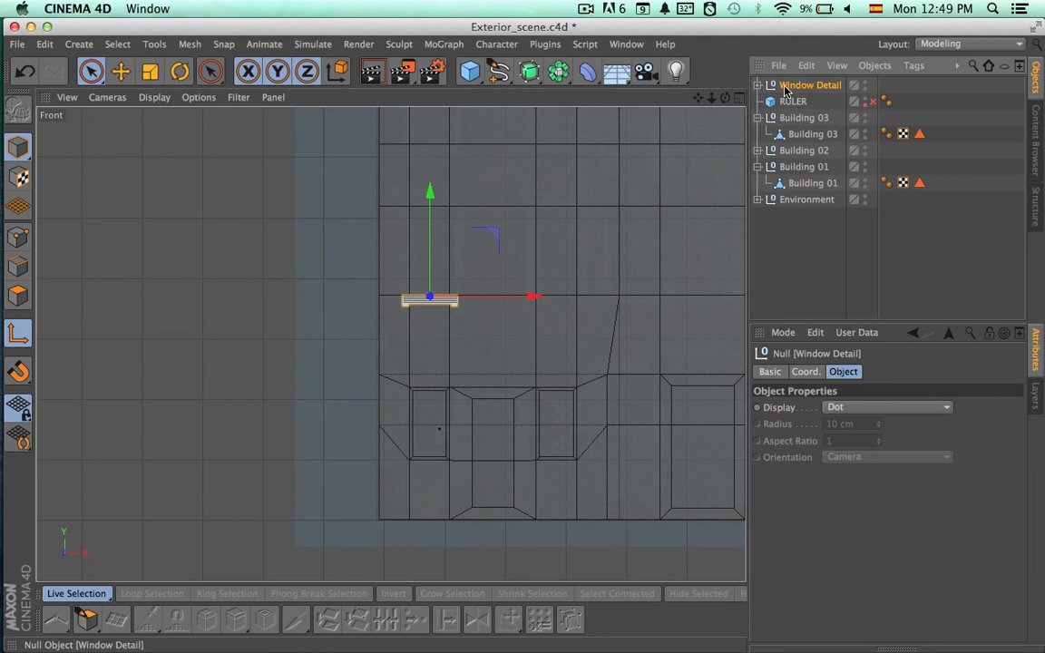
left_click(757, 85)
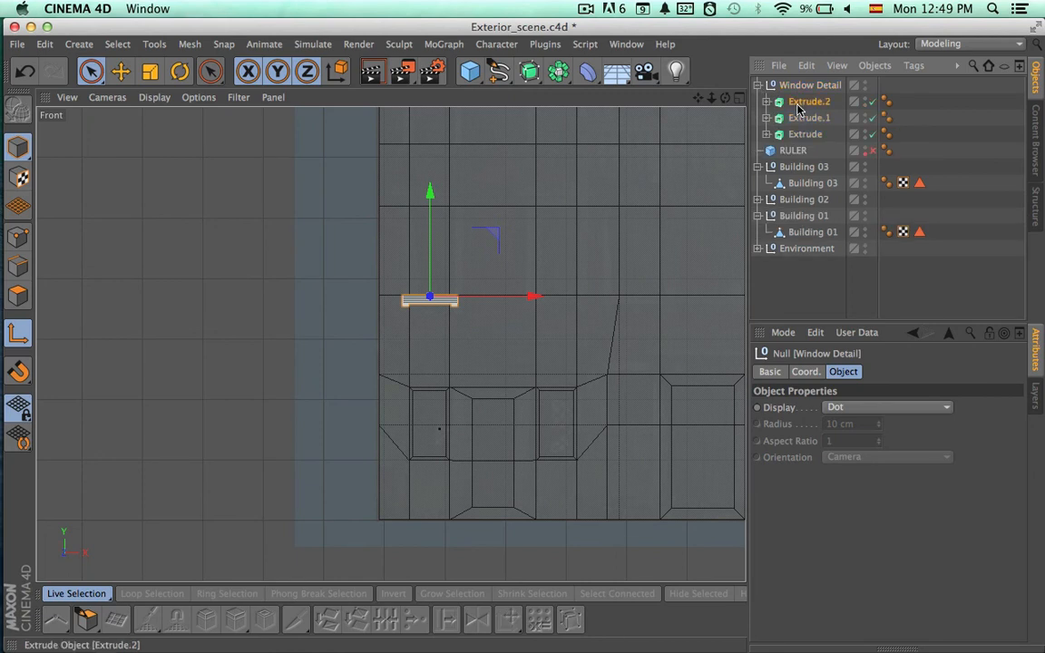
left_click(799, 104)
left_click(799, 119)
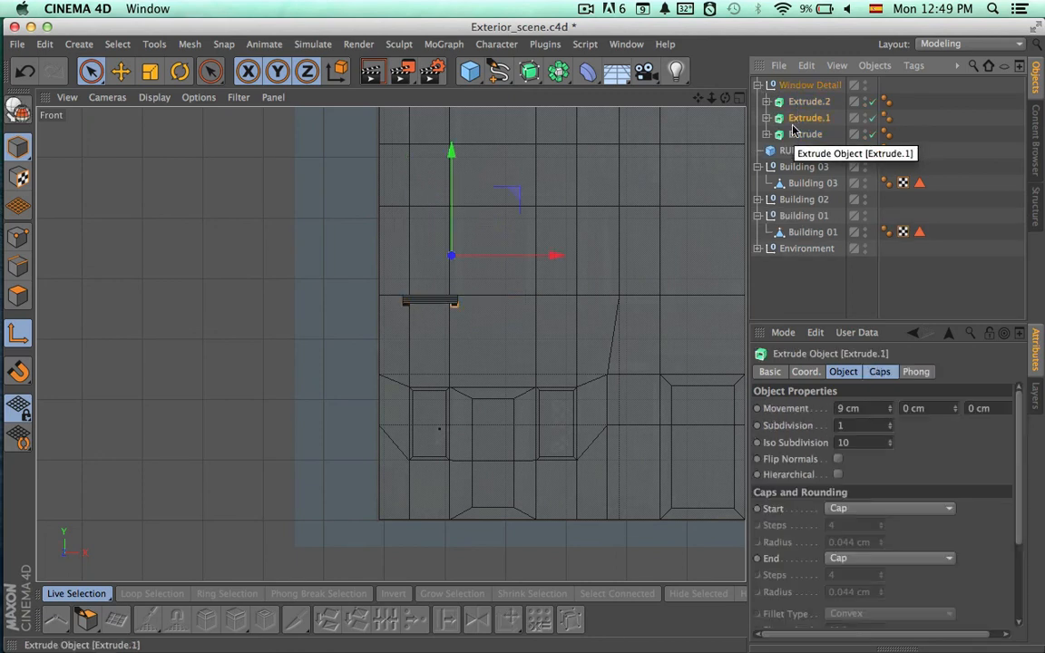
left_click(796, 136)
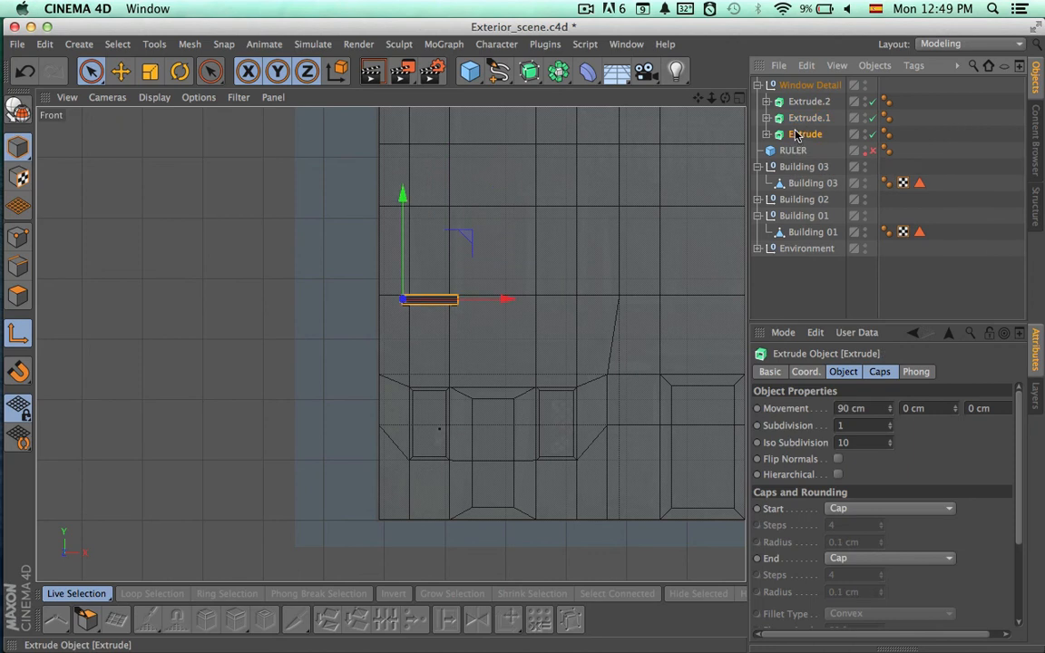
Inspect the cornice up close in the Front view and render the Perspective view from an angle to check it.
scroll(595, 261, "up", 5)
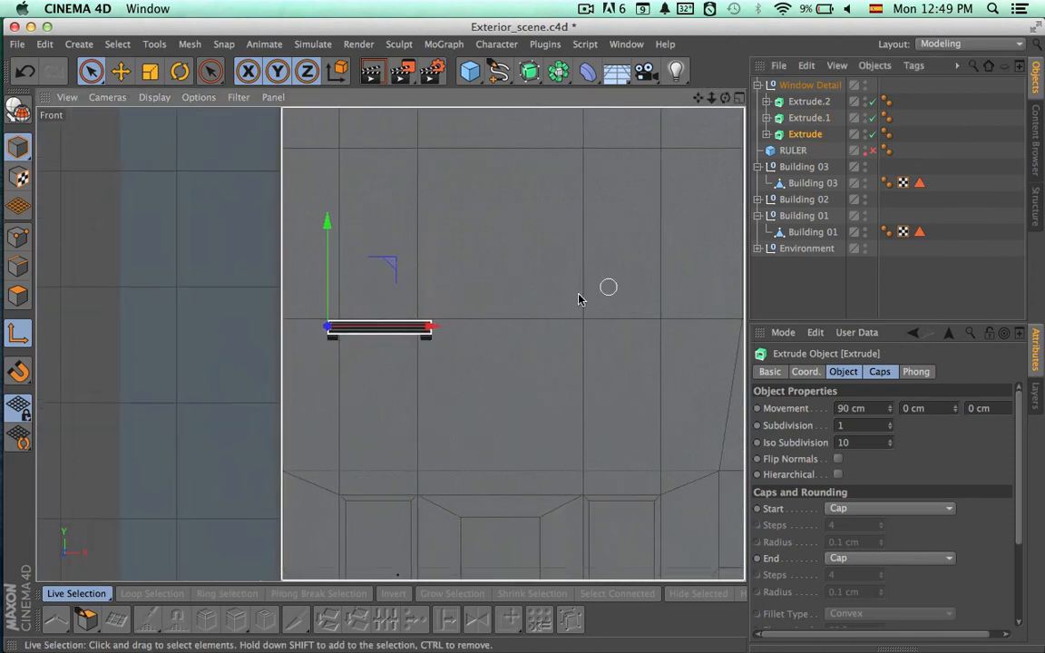
scroll(581, 300, "up", 5)
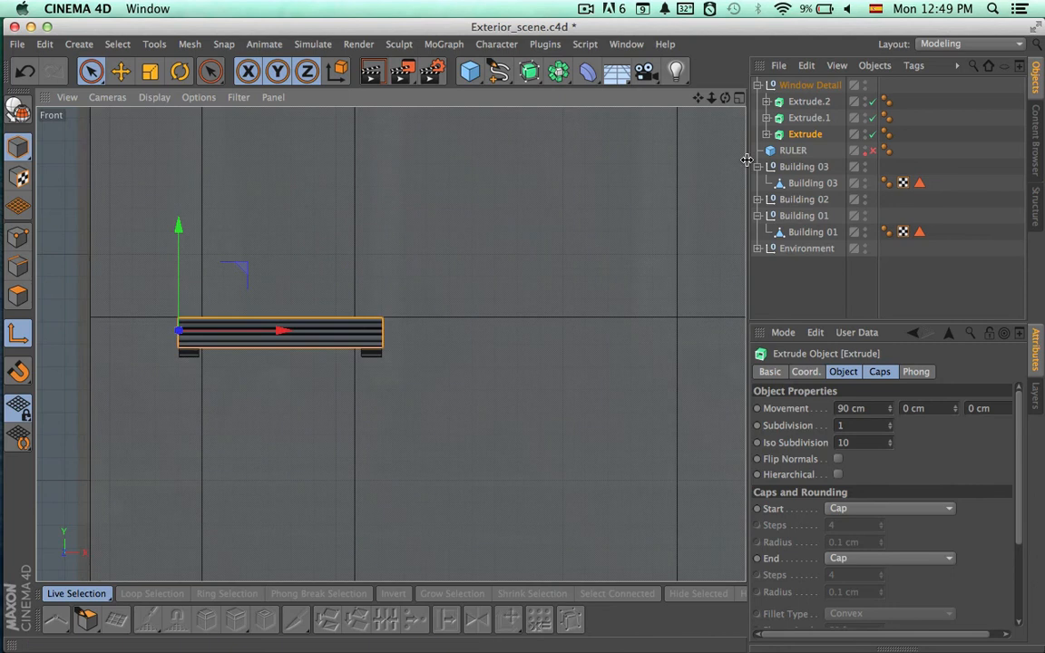
left_click(740, 97)
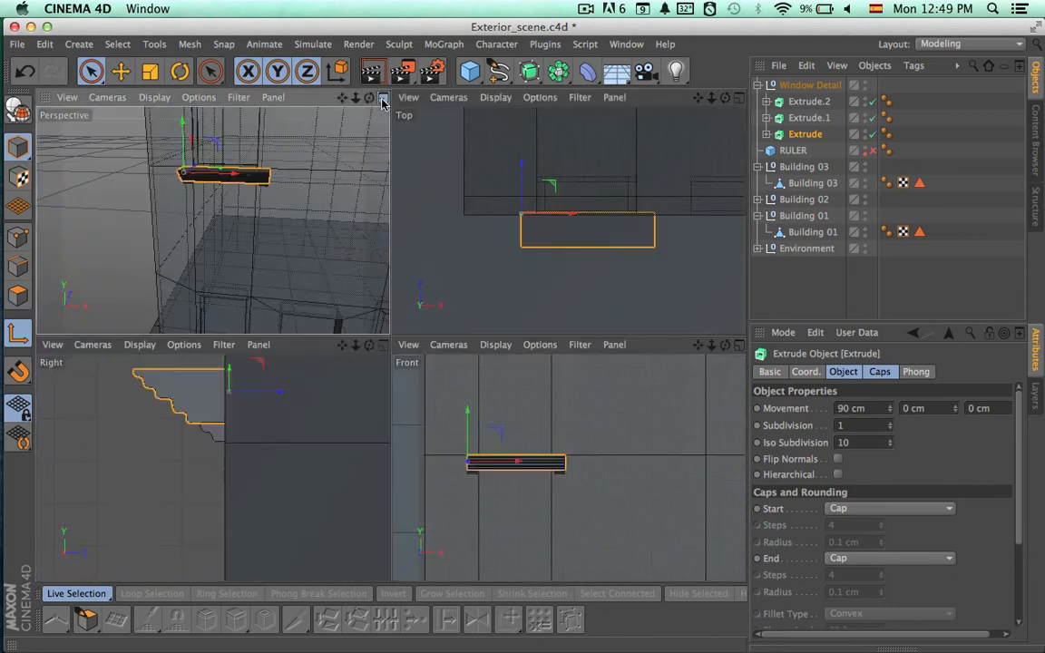
left_click(382, 98)
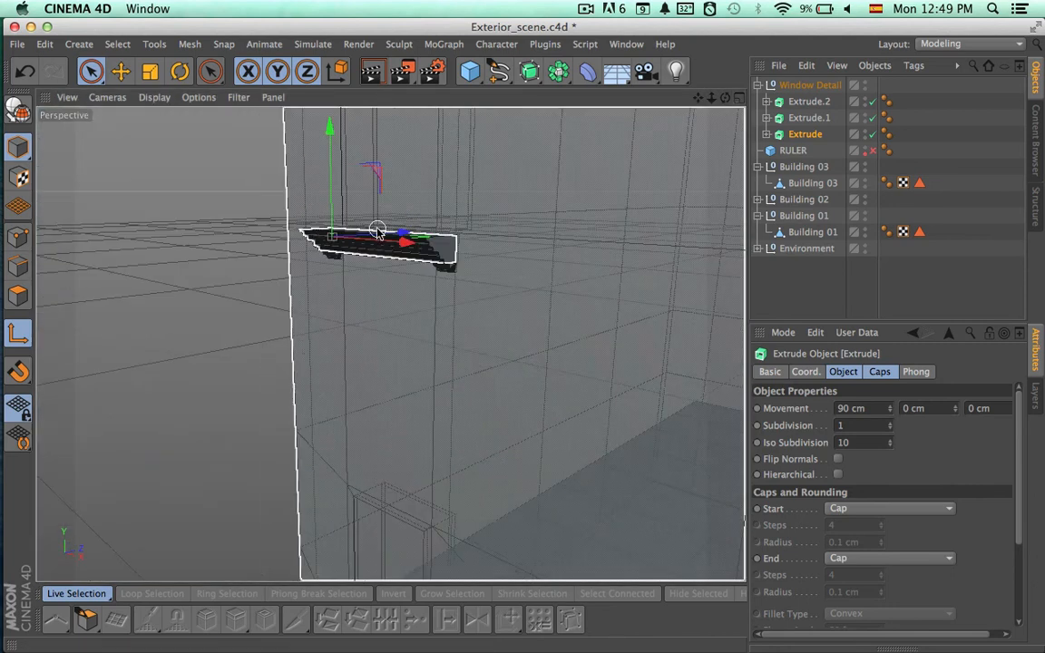
key("super+r")
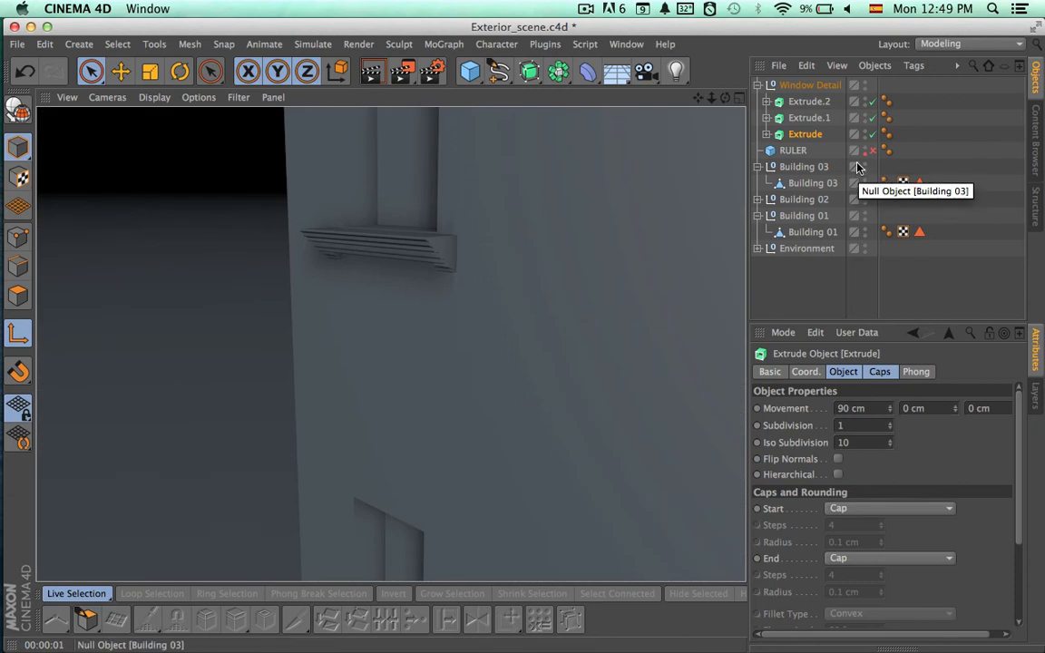
Collapse the Window Detail group, add a null named TRASH and move it to the end of the object hierarchy.
left_click(809, 101)
left_click(759, 85)
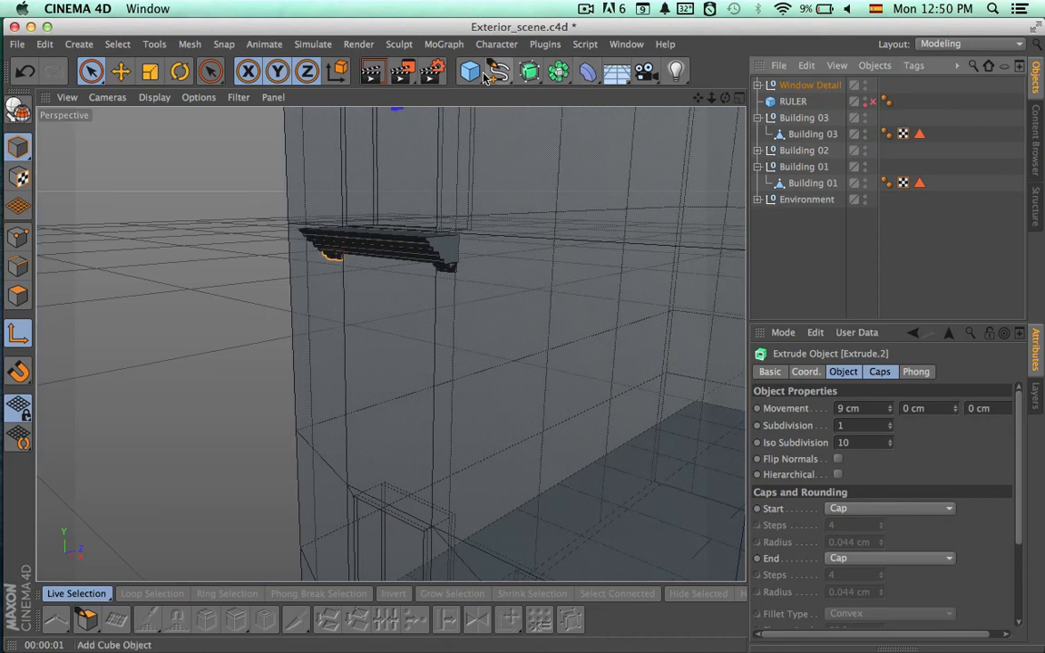
left_click_drag(469, 71, 521, 97)
double_click(790, 84)
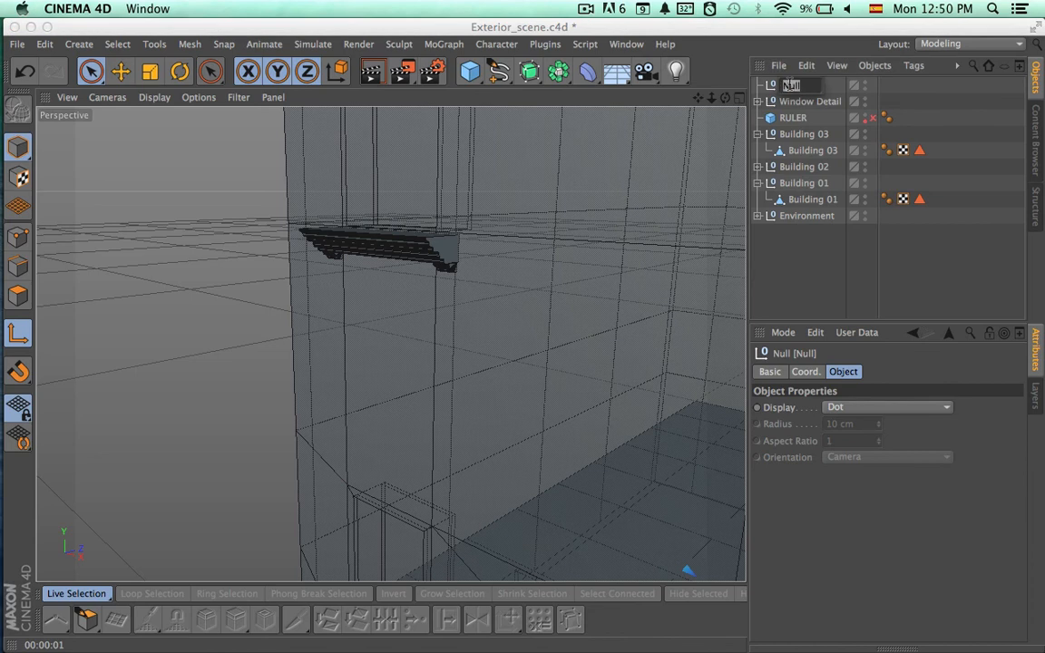
key("BackSpace")
key("Return")
left_click_drag(790, 86, 789, 233)
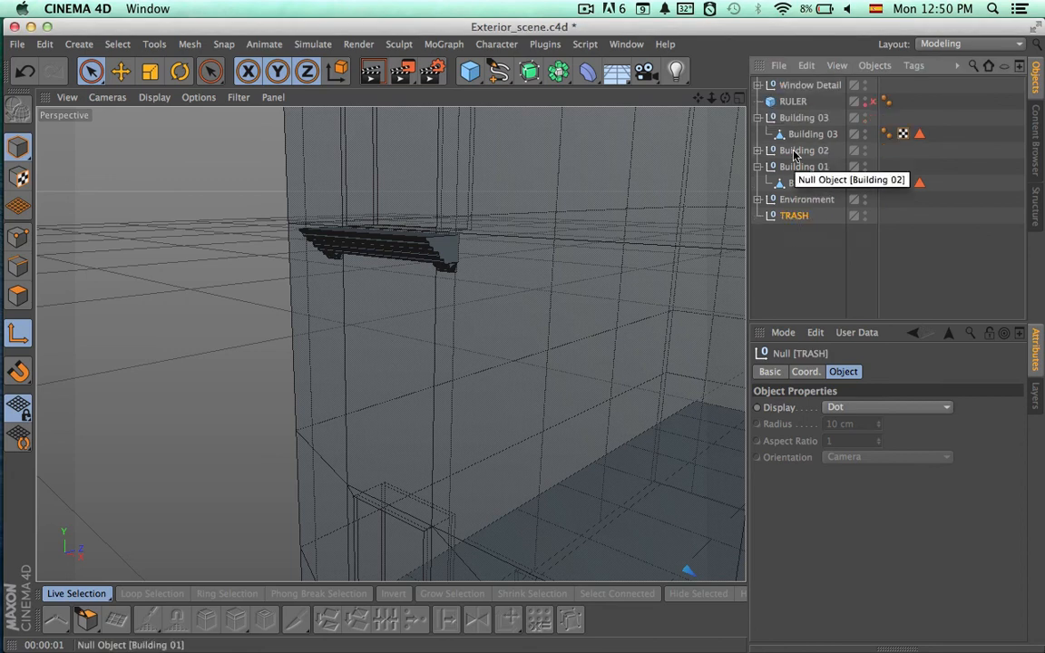
Duplicate the Window Detail null and rename the original as Window Detail - Editable Splines.
left_click(793, 86)
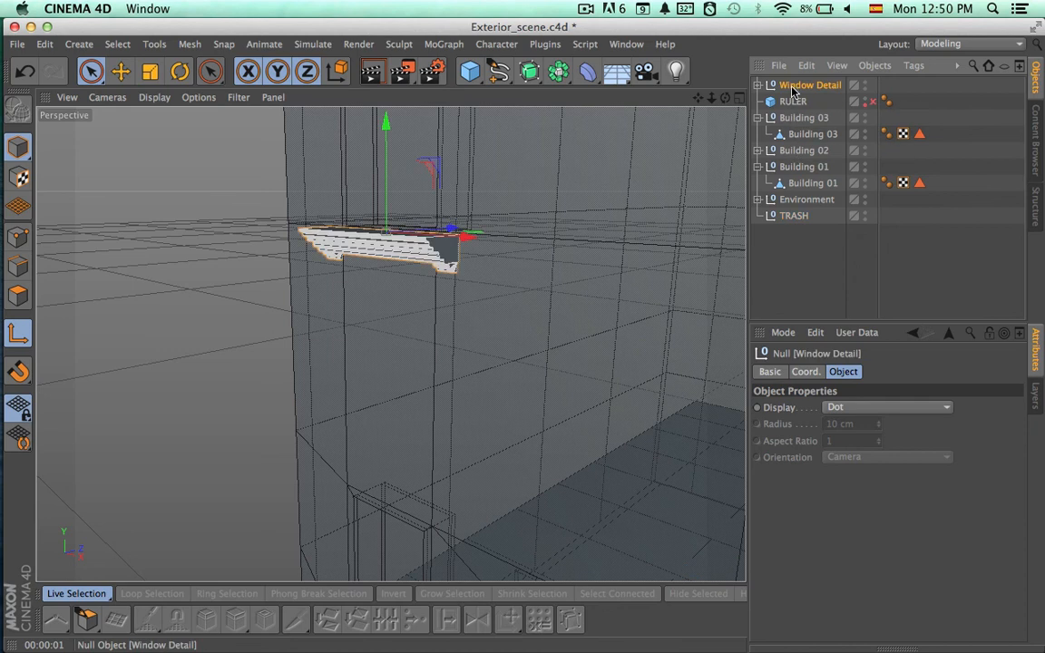
key("super+c")
key("super+v")
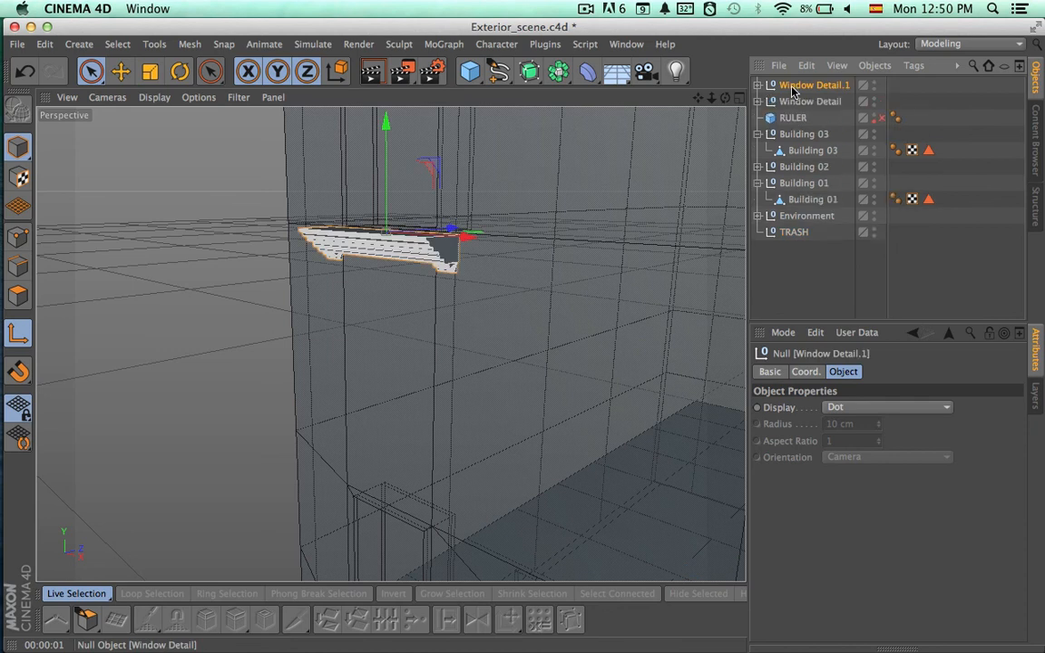
left_click(807, 102)
double_click(809, 104)
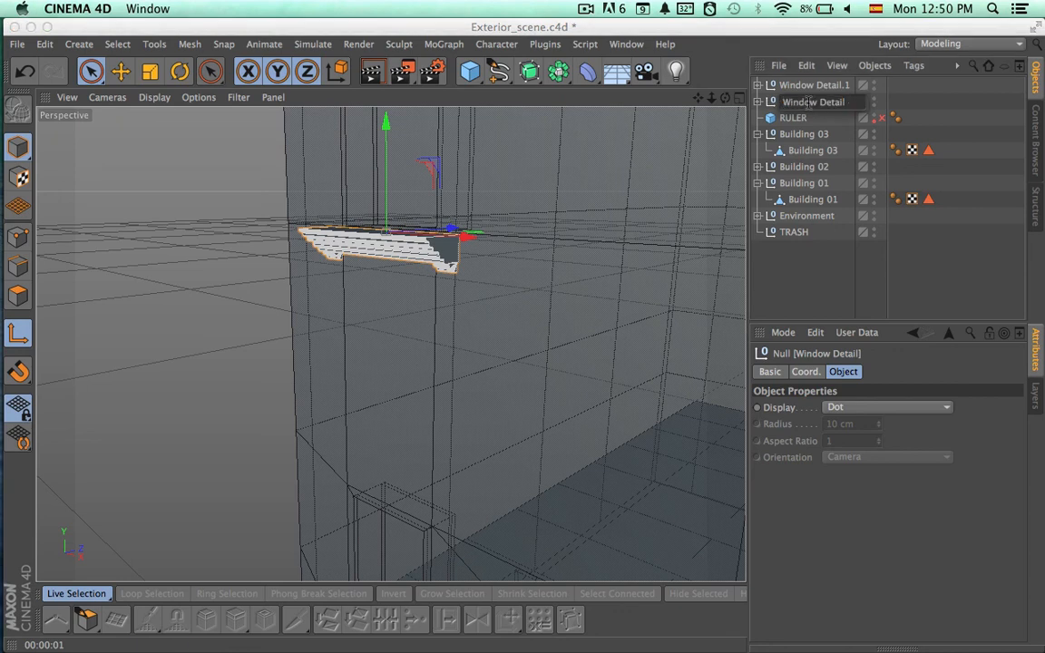
type("- Splines")
type("e")
key("Return")
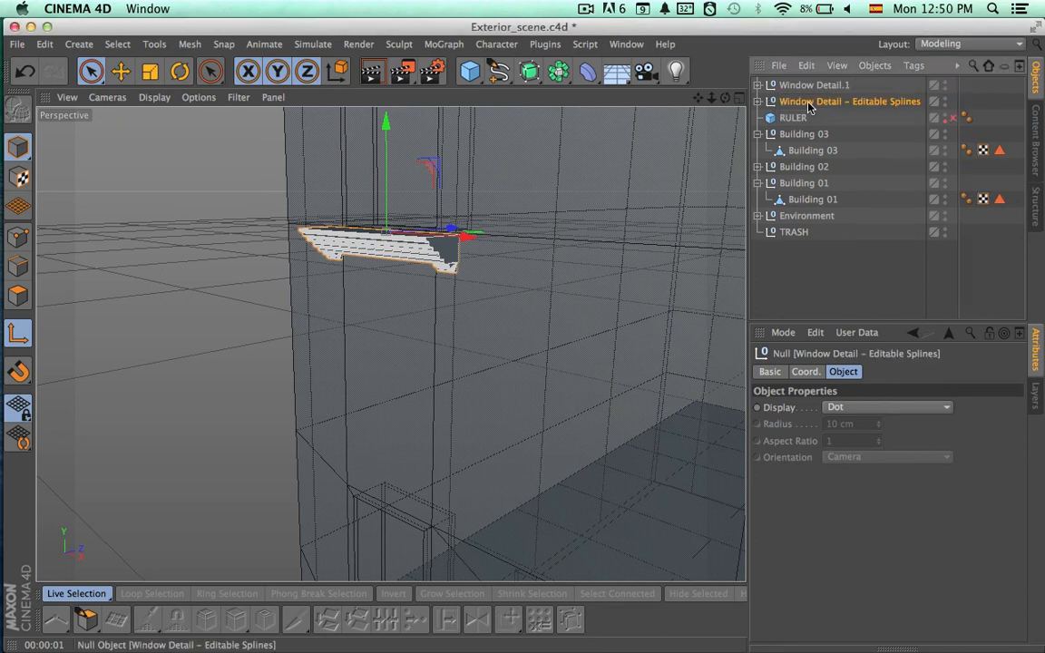
Nest Window Detail - Editable Splines inside the TRASH null, collapse it, and hide TRASH in both editor and renderer.
left_click_drag(803, 107, 794, 238)
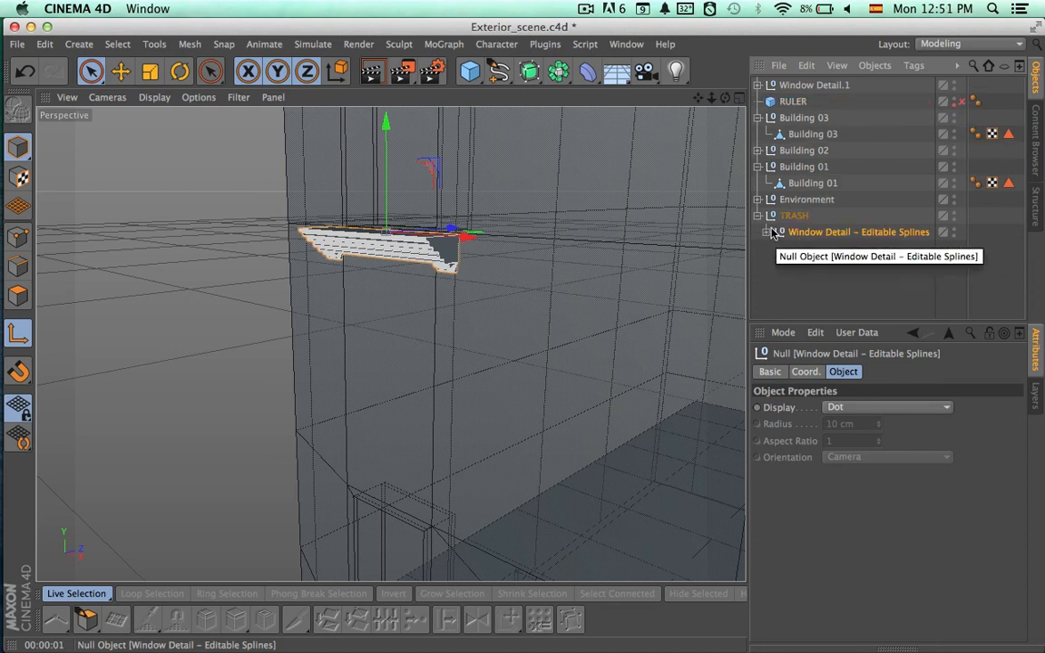
left_click(759, 216)
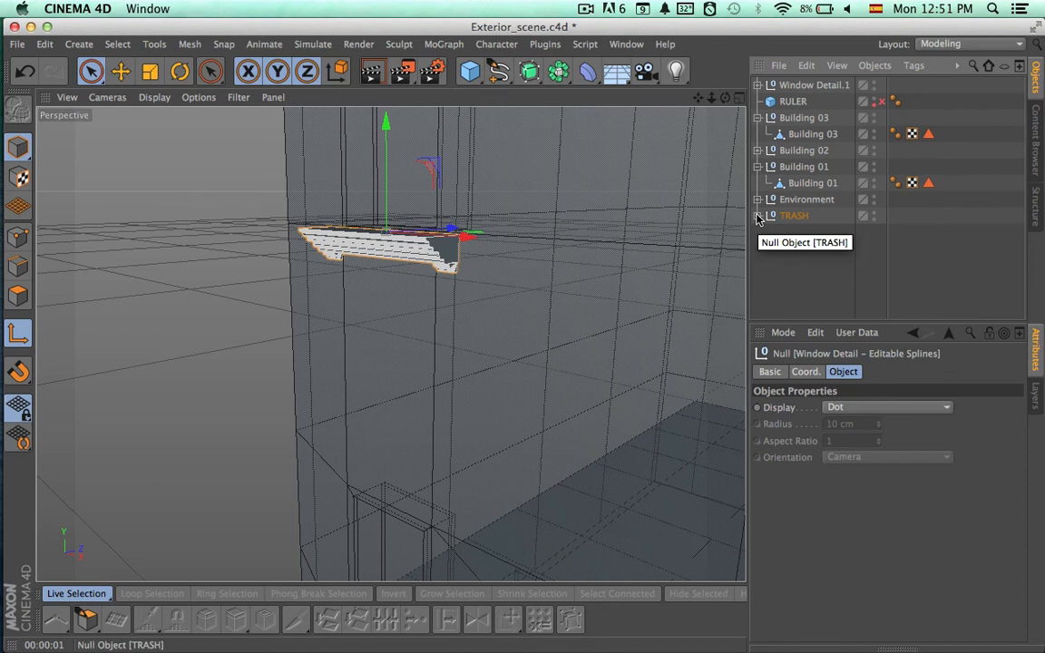
left_click(874, 218)
left_click(874, 218)
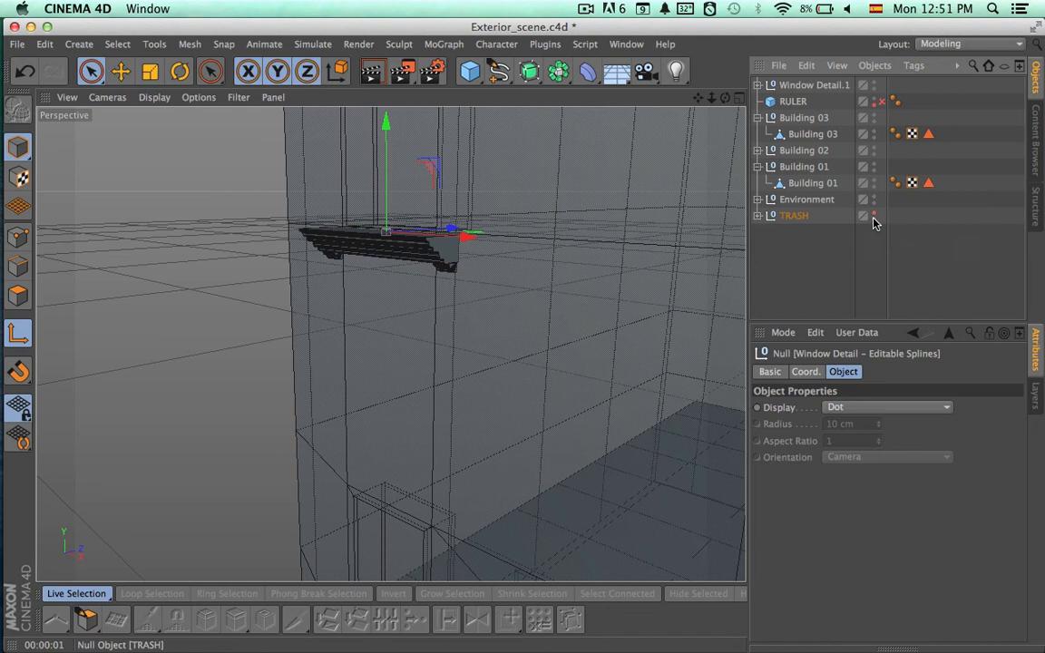
Expand Window Detail.1 and convert its three extrudes, Extrude.2, Extrude.1 and Extrude, into editable polygon objects.
left_click(765, 87)
left_click(758, 85)
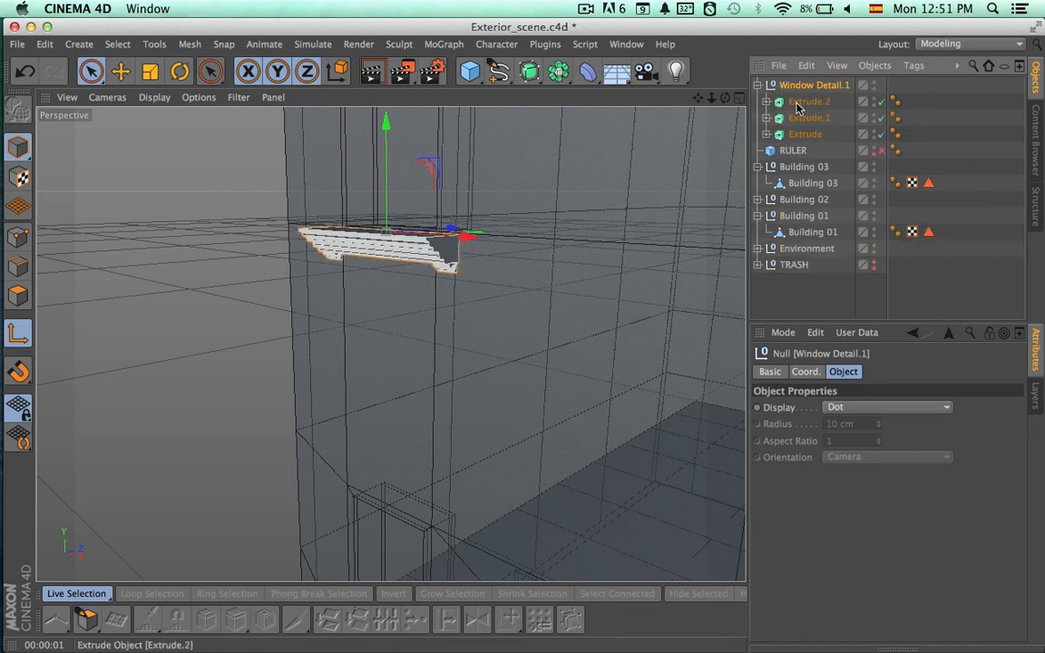
left_click(807, 101)
key("c")
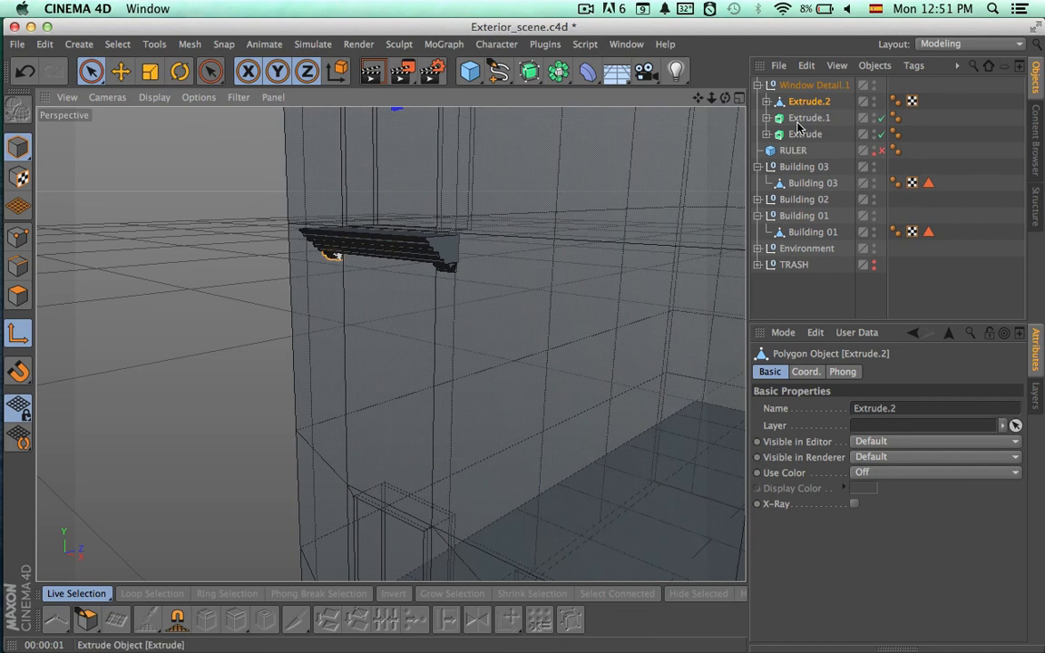
left_click(803, 119)
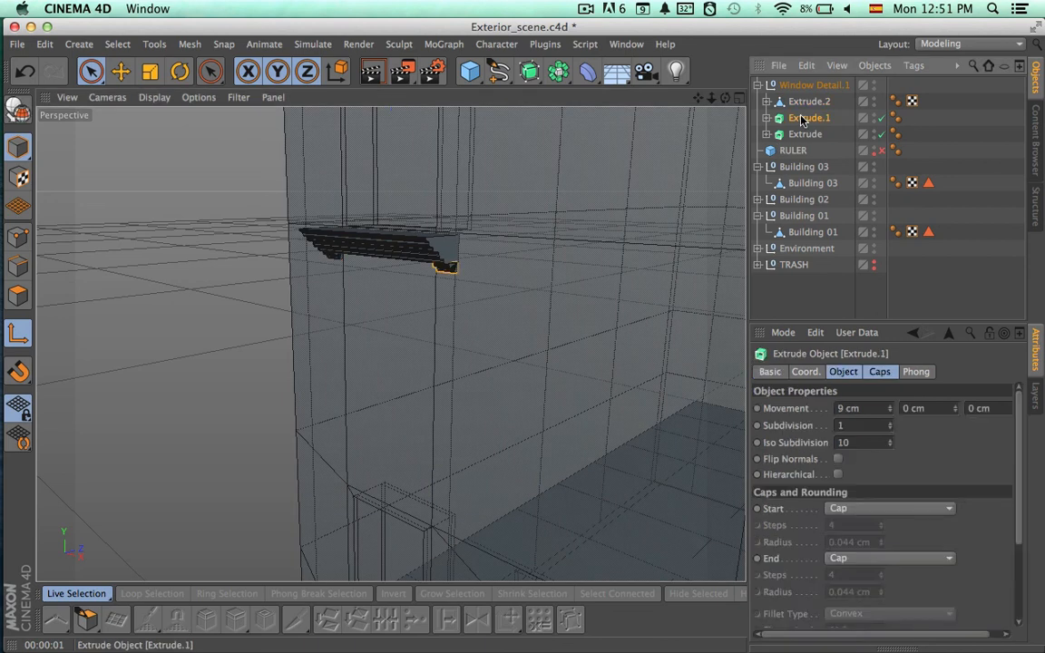
key("c")
left_click(805, 135)
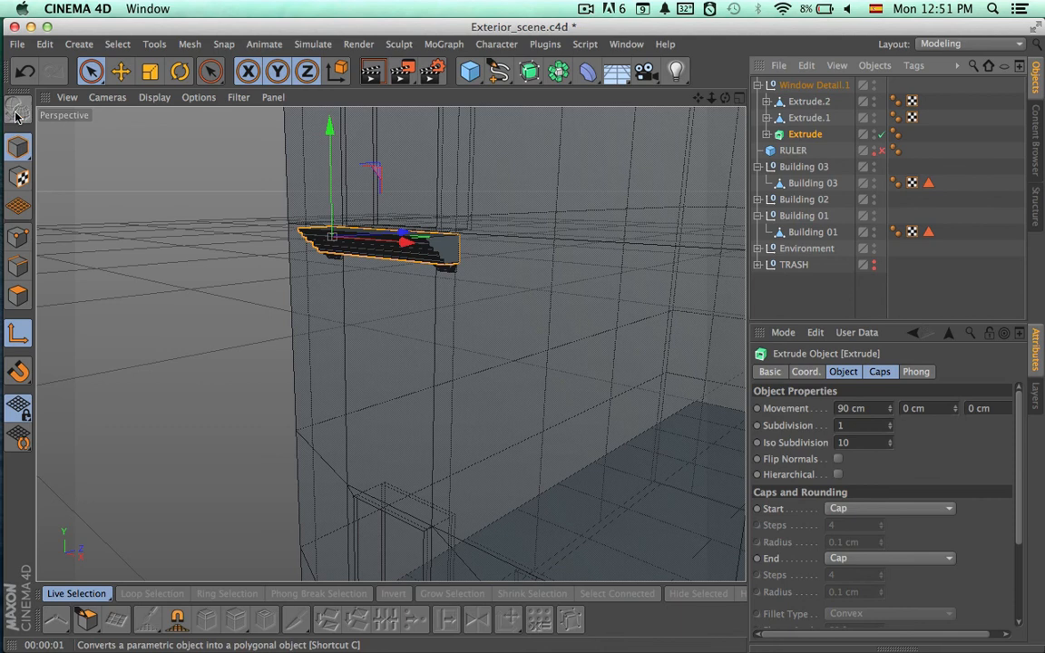
left_click(16, 113)
Examine the cap objects inside the converted extrudes, collapse them again and frame the cornice in the Perspective view.
left_click(767, 134)
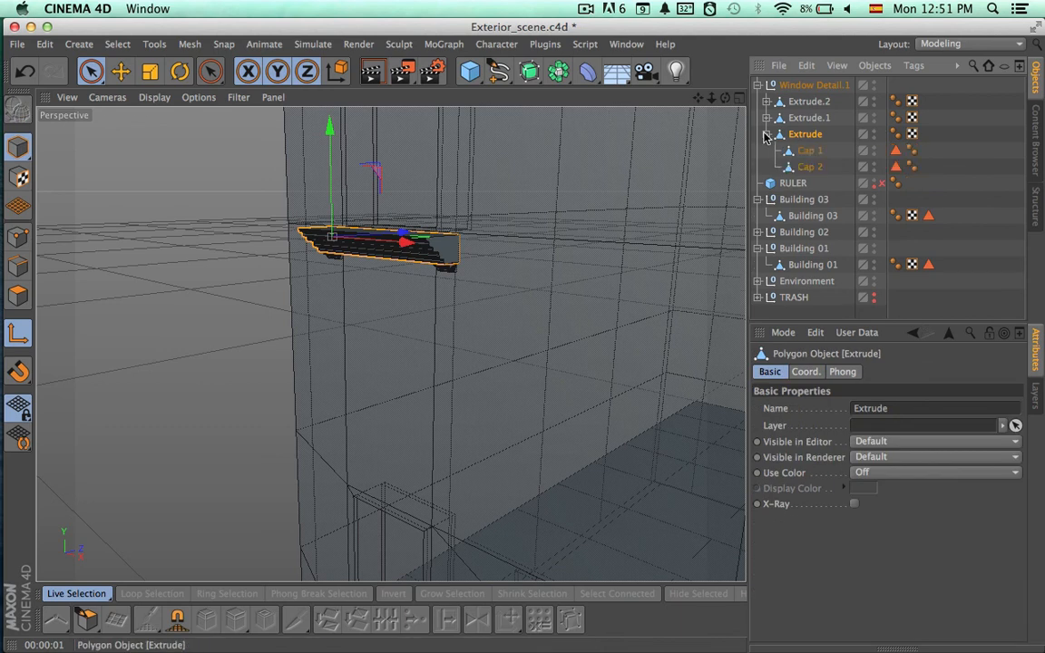
left_click(803, 150)
left_click(798, 136)
left_click(766, 134)
left_click(767, 118)
left_click(766, 118)
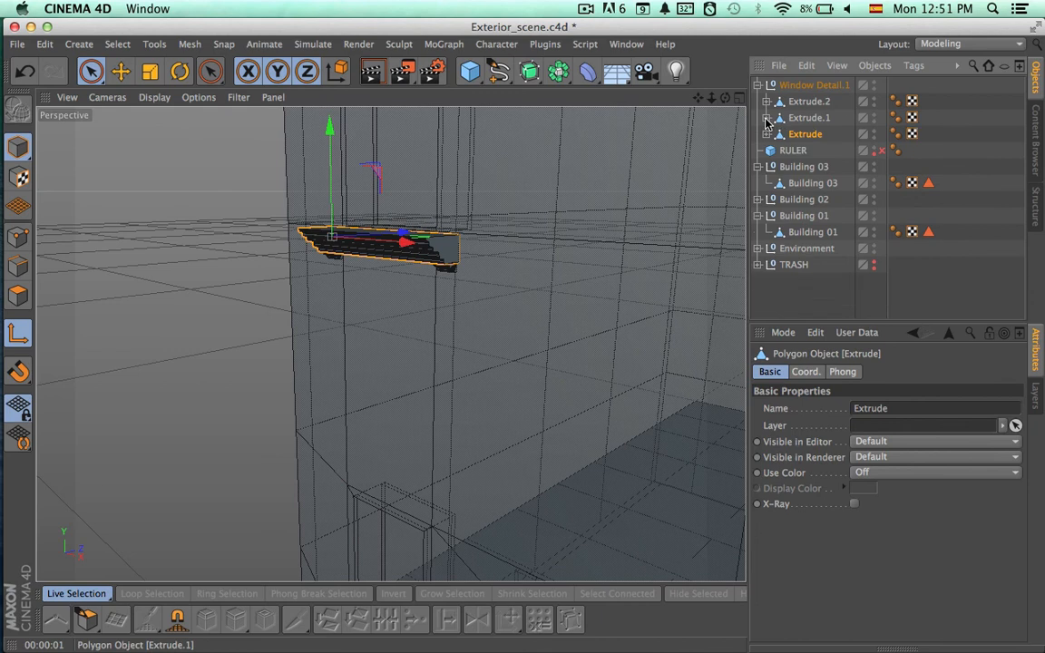
left_click(766, 101)
left_click(767, 102)
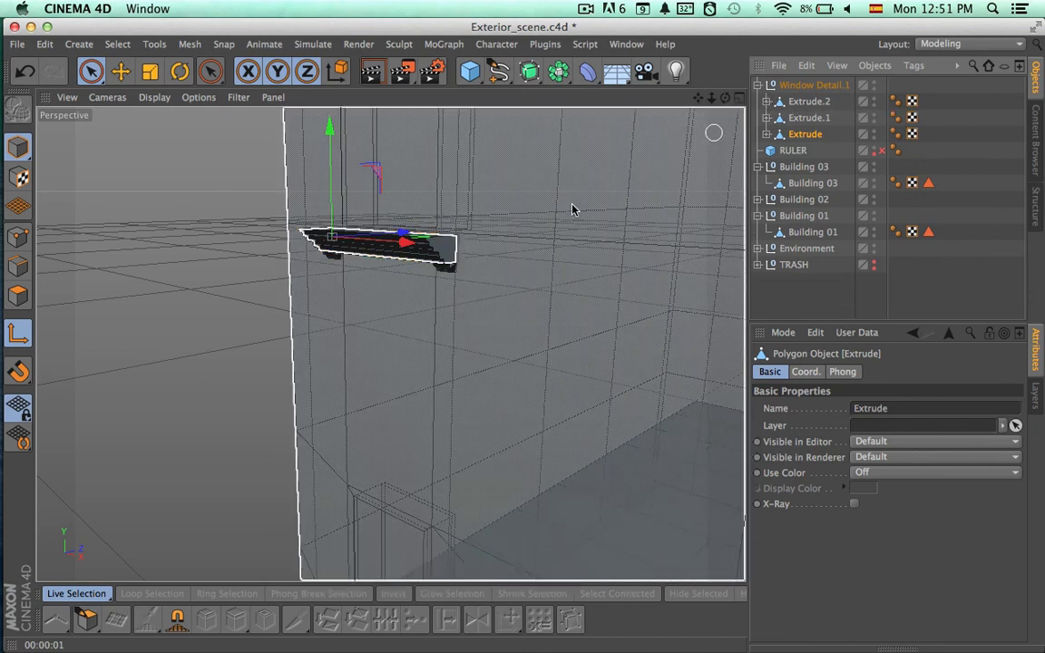
key("o")
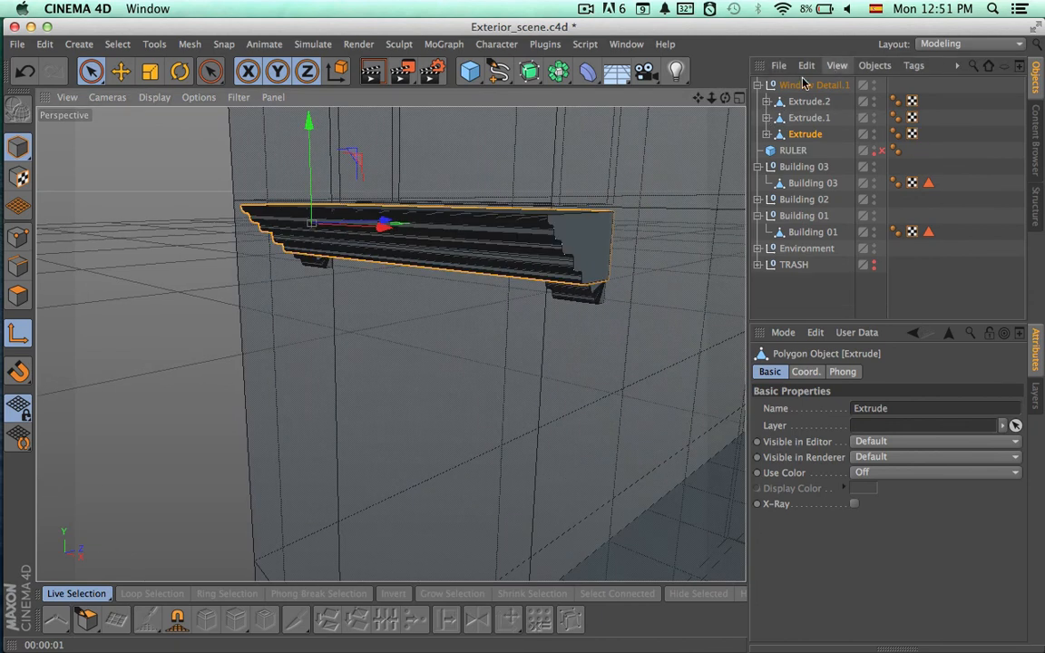
Rename the Window Detail.1 null as WD 01, keeping its child objects expanded.
double_click(821, 84)
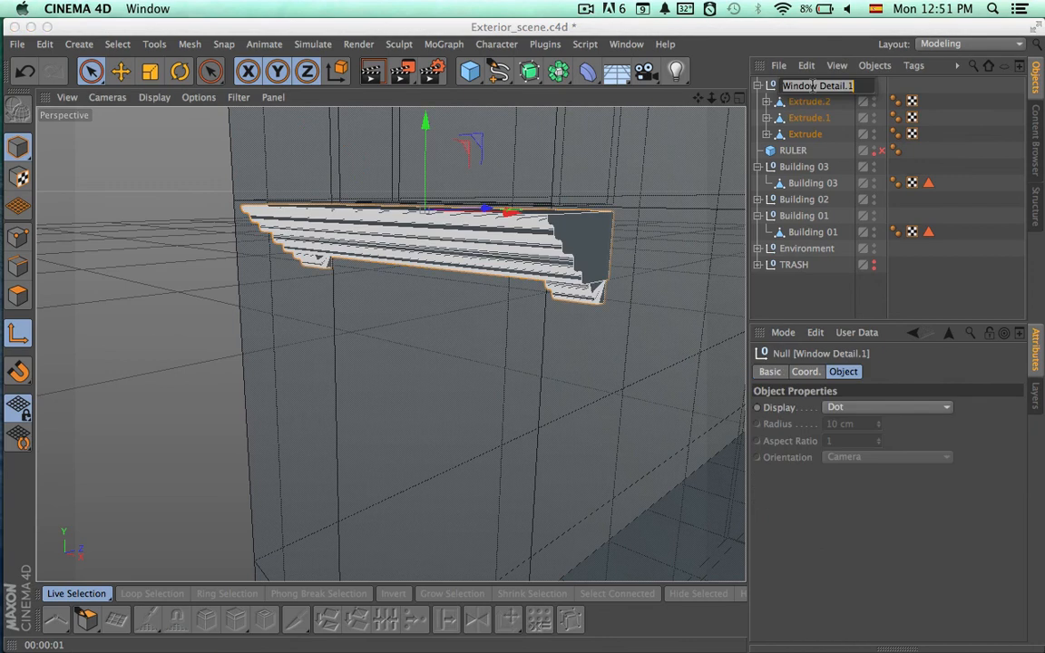
type("WD 01")
key("Return")
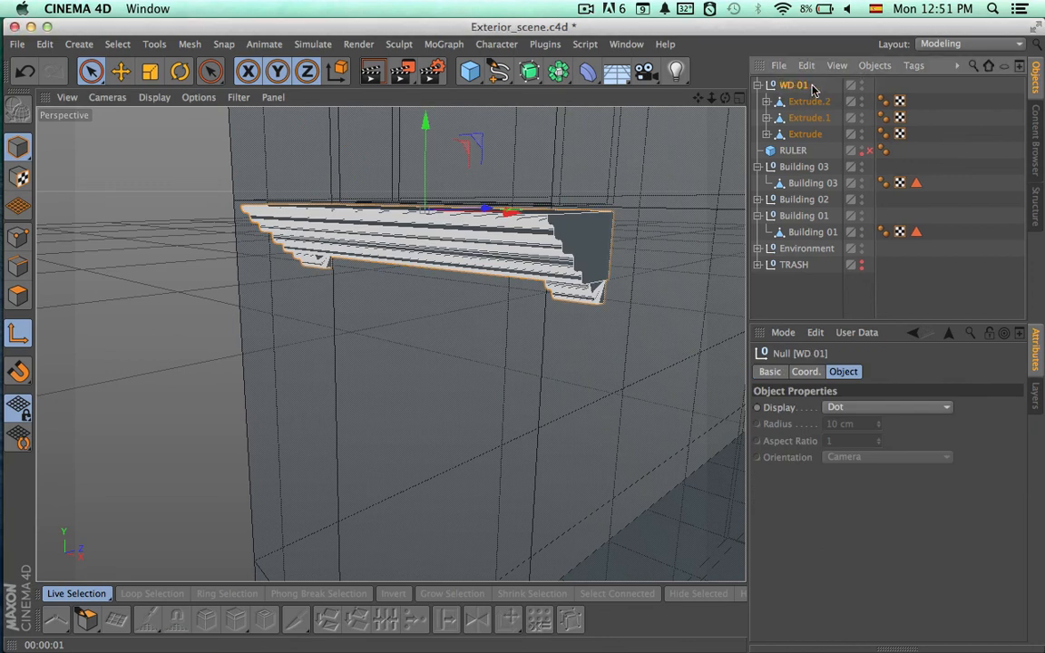
left_click(756, 86)
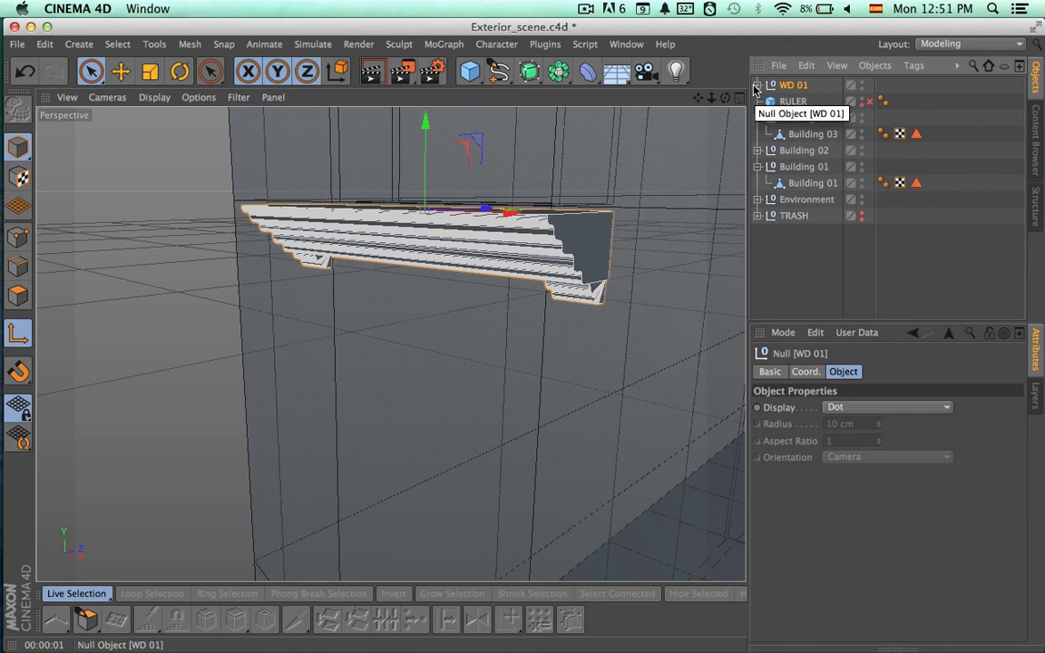
left_click(756, 85)
Rename the two support objects in WD 01: Extrude.2 as WD A and Extrude.1 as WD B.
left_click(798, 103)
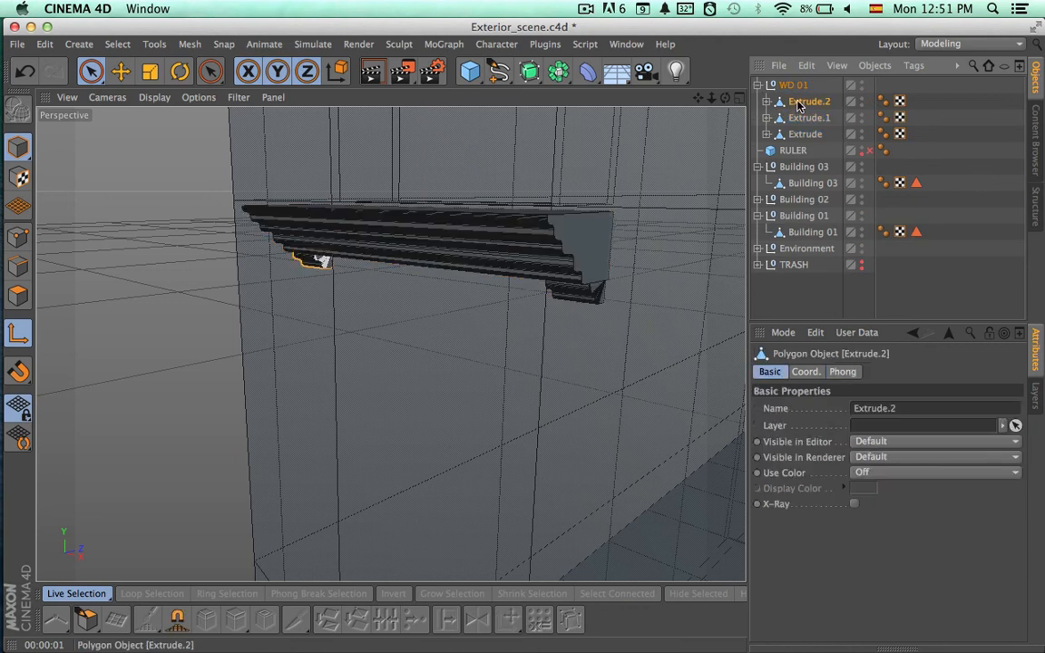
double_click(798, 103)
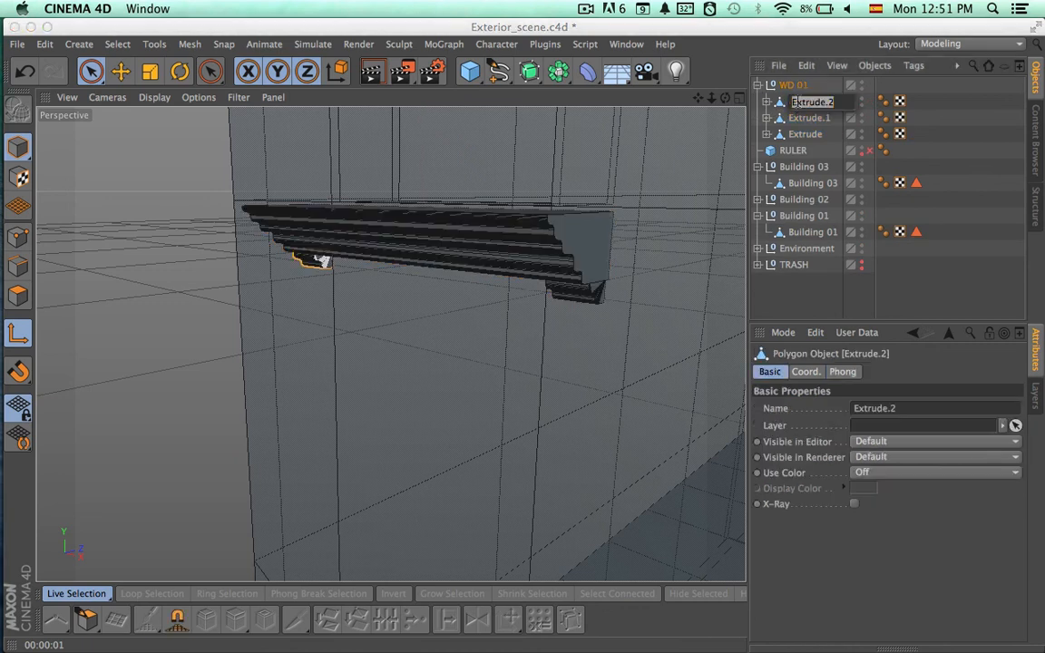
type("WD")
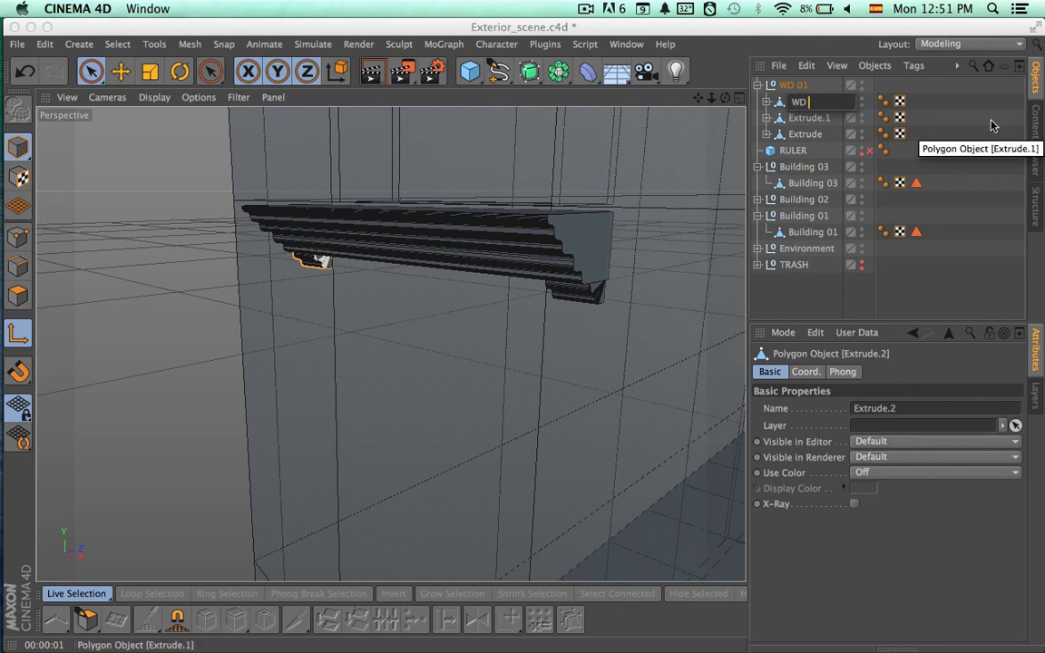
type("A")
left_click(812, 123)
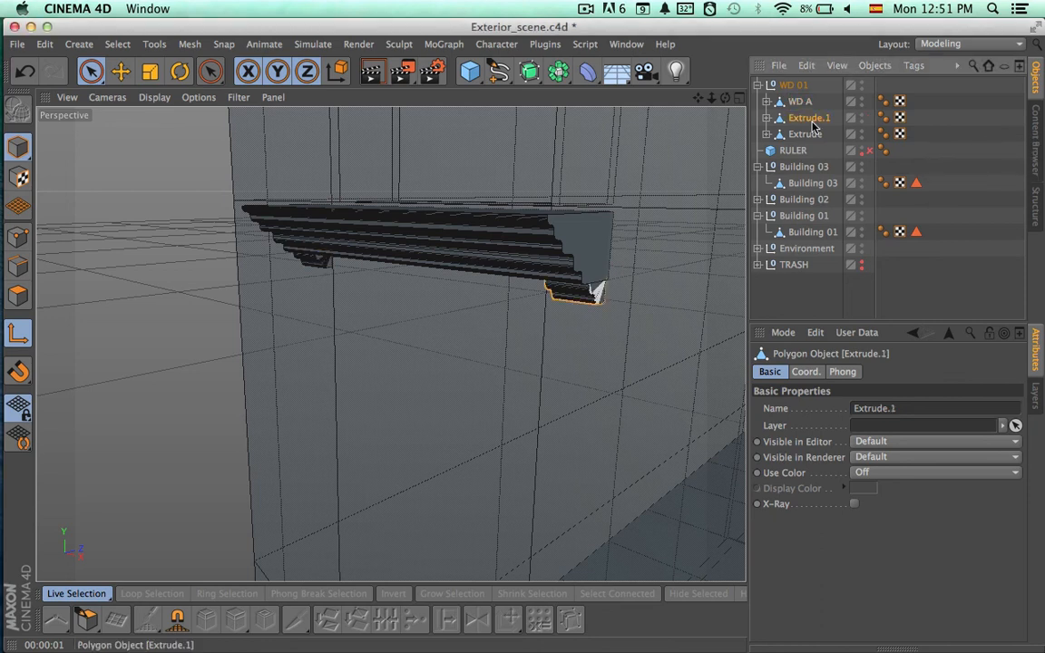
double_click(808, 119)
type("W")
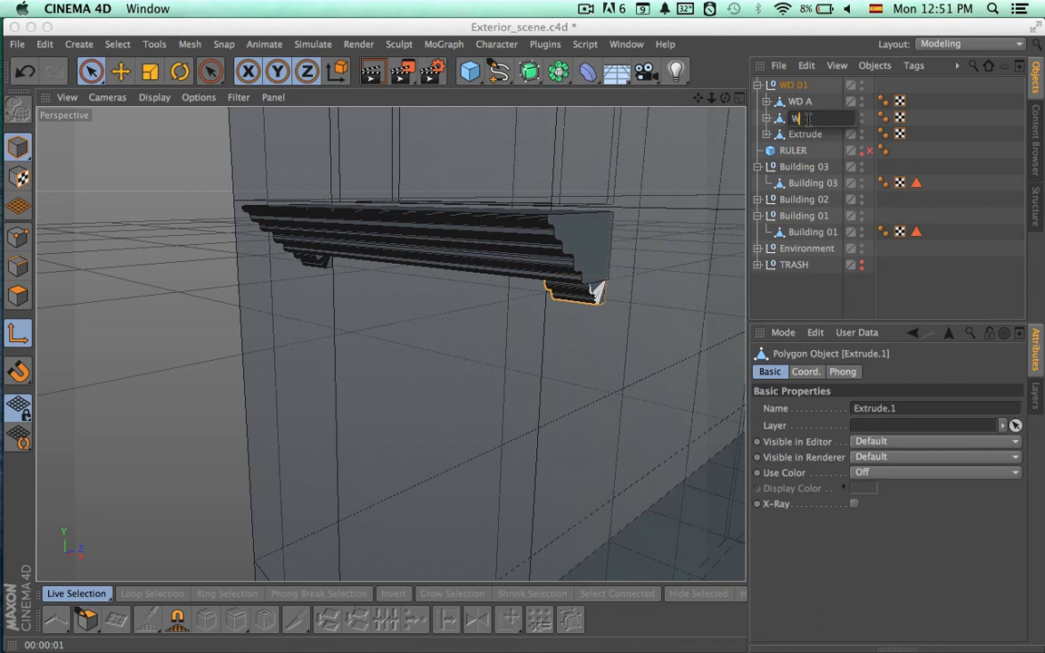
type("D B")
key("Return")
Rename the main cornice object Extrude in WD 01 as WD Main.
left_click(805, 134)
double_click(806, 134)
type("W")
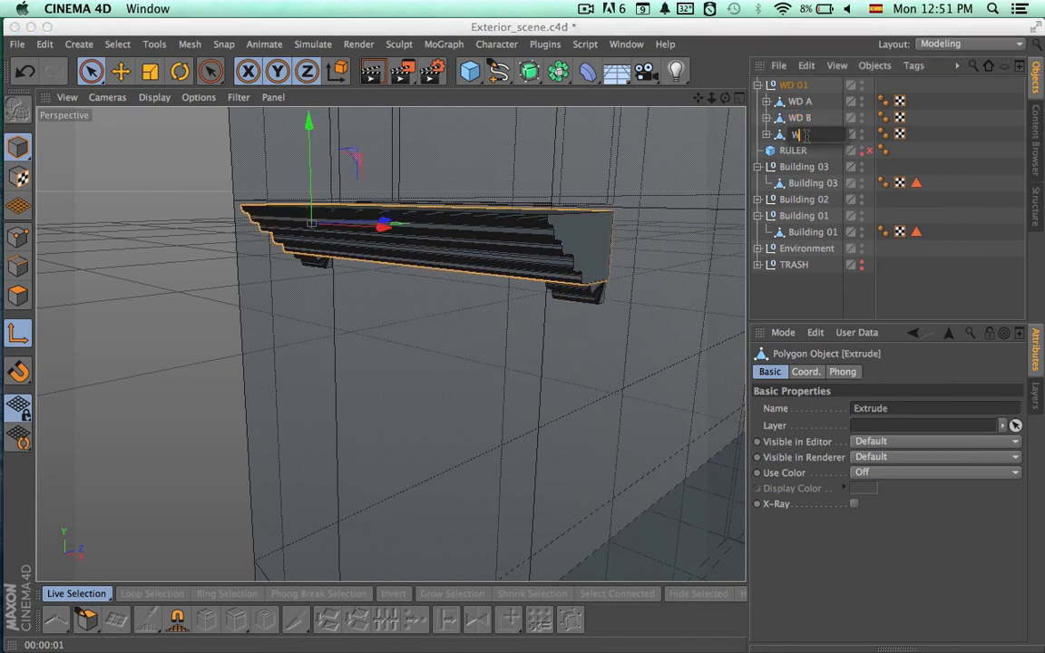
type("D Main")
key("Return")
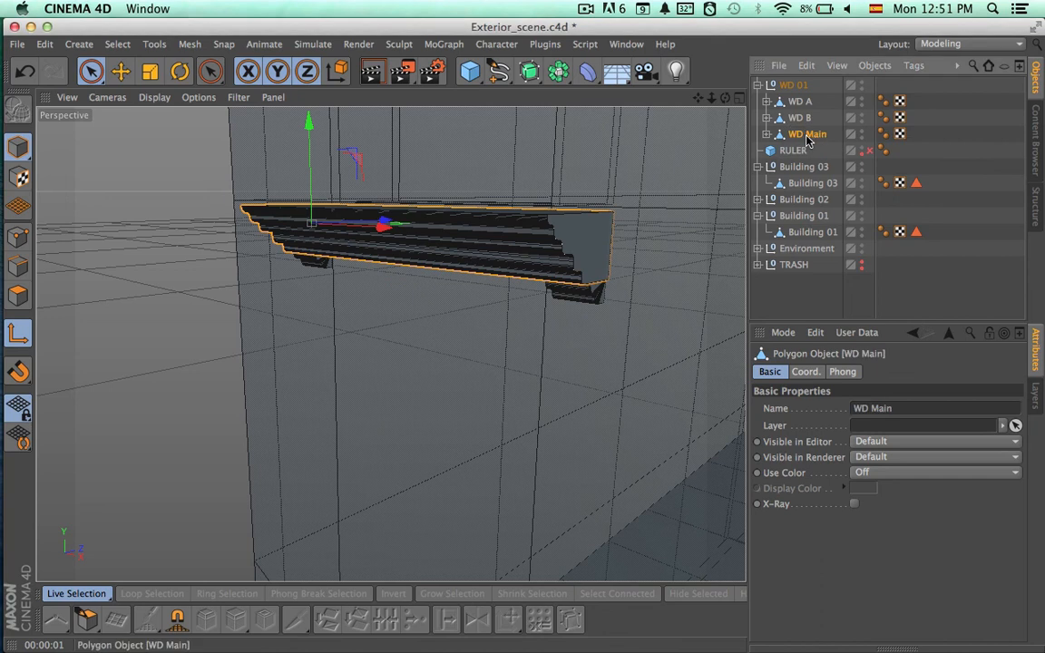
Collapse the WD 01 group and duplicate it with its contents.
left_click(758, 85)
left_click(786, 86)
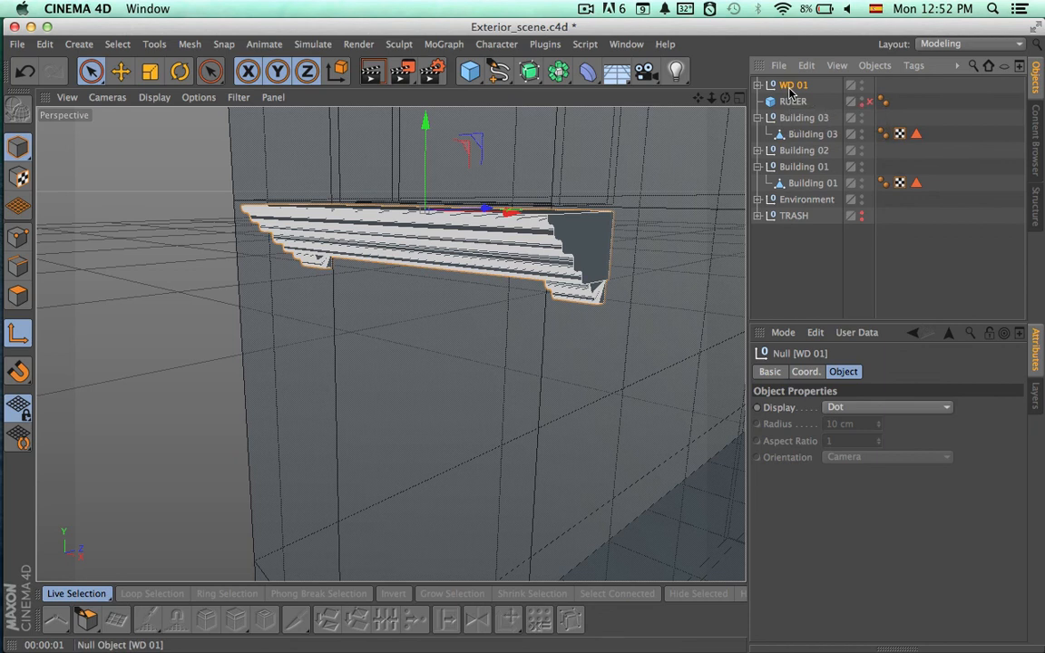
key("ctrl+c")
key("ctrl+v")
Maximize the Front view and restore Building 01's Windows Selection B1 polygon selection around the cornice.
left_click(739, 98)
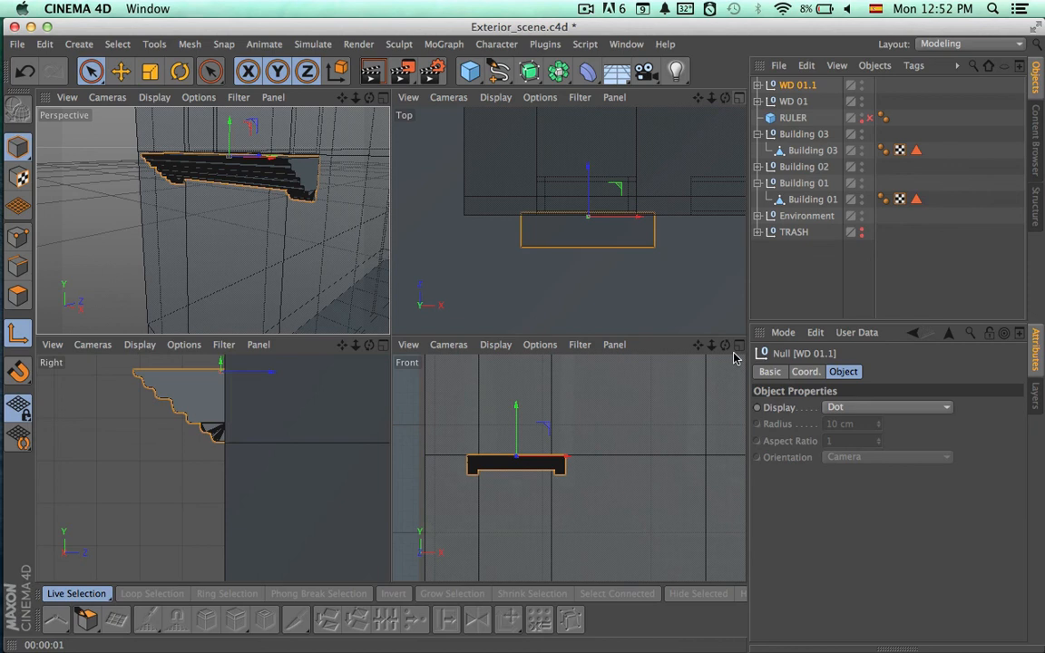
left_click(739, 346)
right_click_drag(642, 420, 458, 420, "alt")
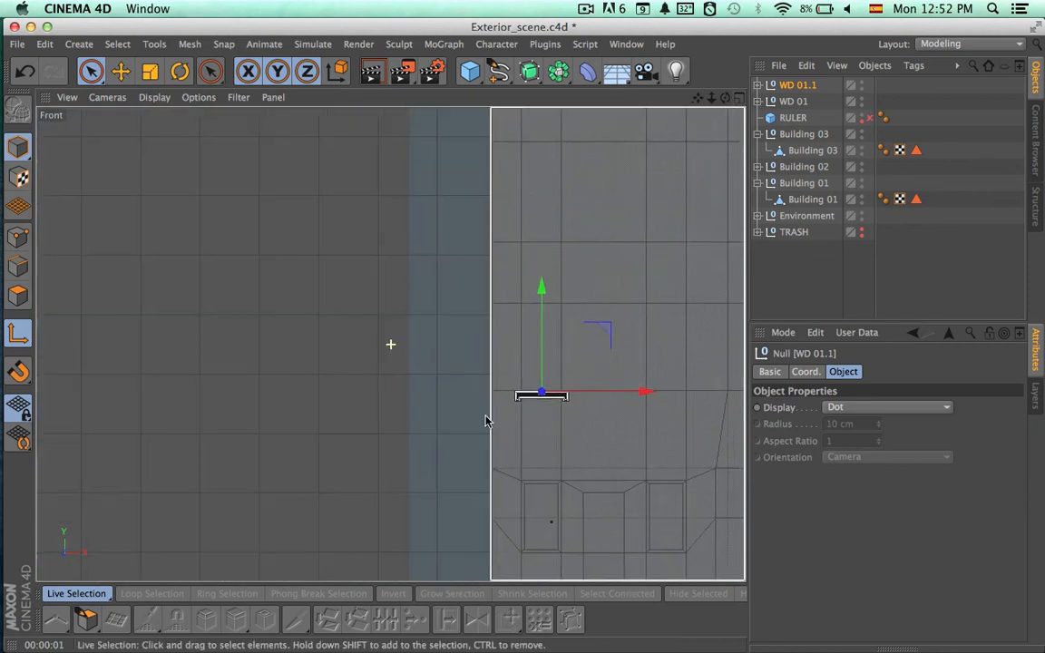
middle_click_drag(485, 420, 379, 401, "alt")
right_click_drag(379, 402, 329, 432, "alt")
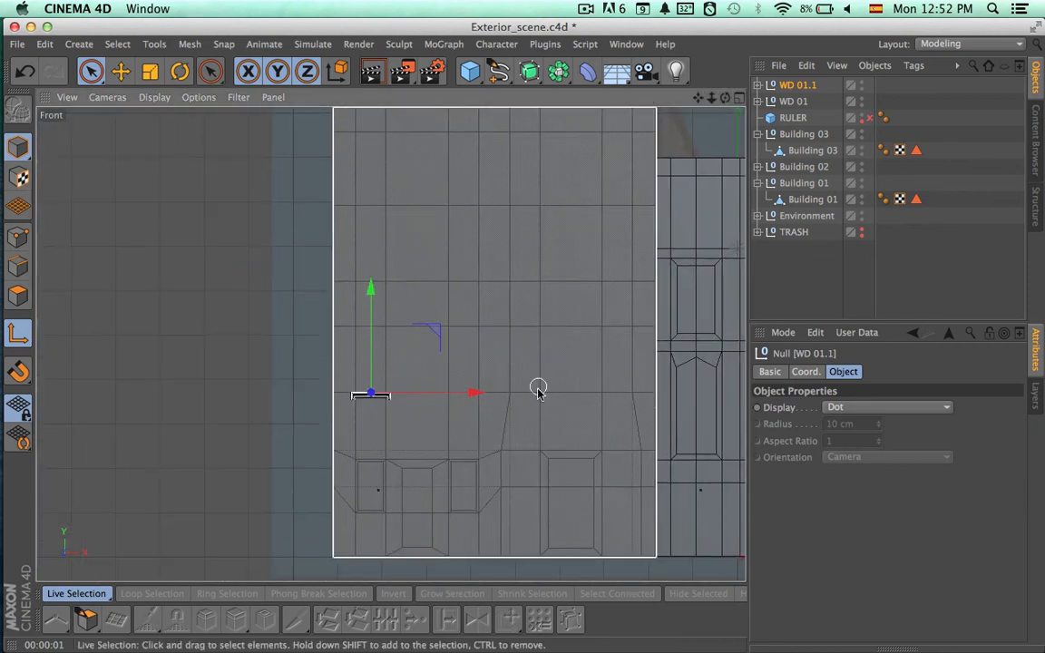
right_click_drag(527, 409, 572, 406, "alt")
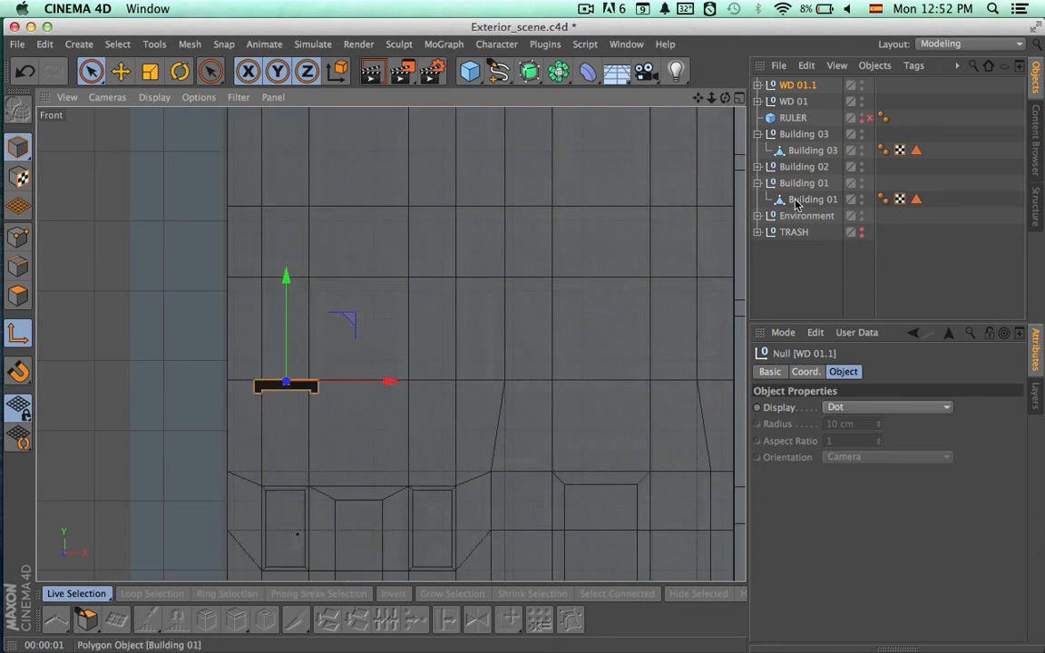
left_click(798, 201)
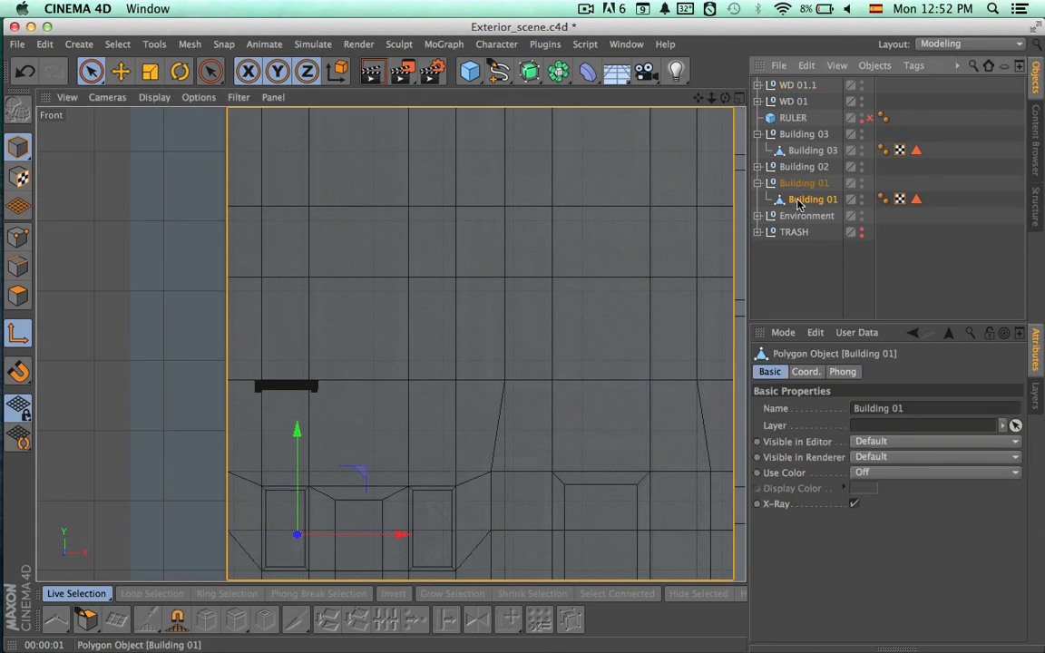
double_click(917, 200)
scroll(581, 331, "up", 5)
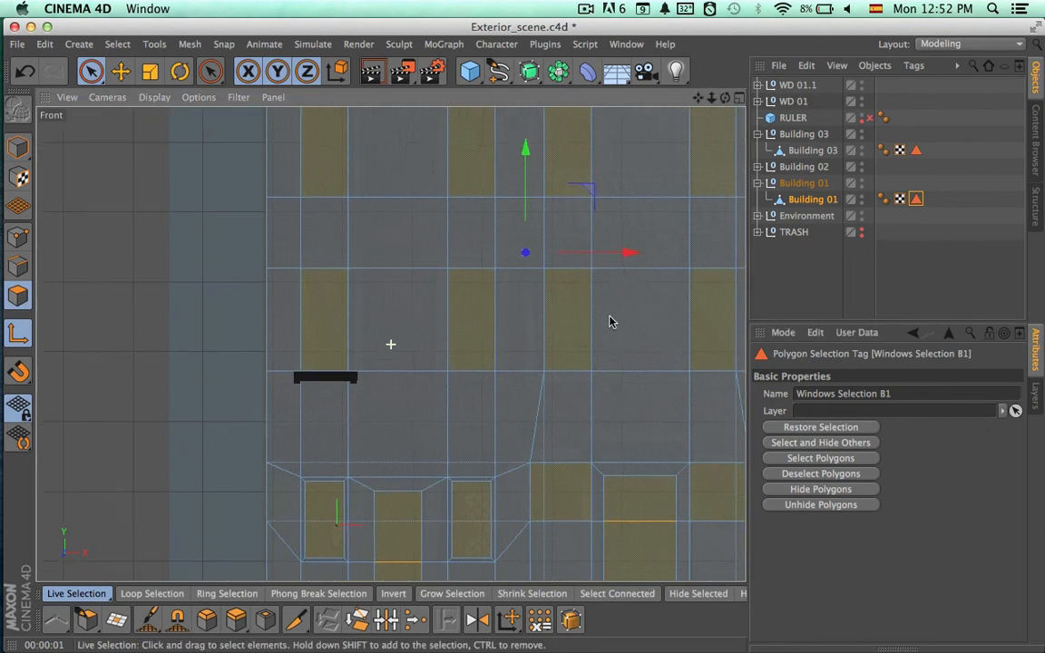
Move the WD 01.1 cornice copy along X and centre it beneath the second window of the row in the Front view.
scroll(600, 333, "down", 3)
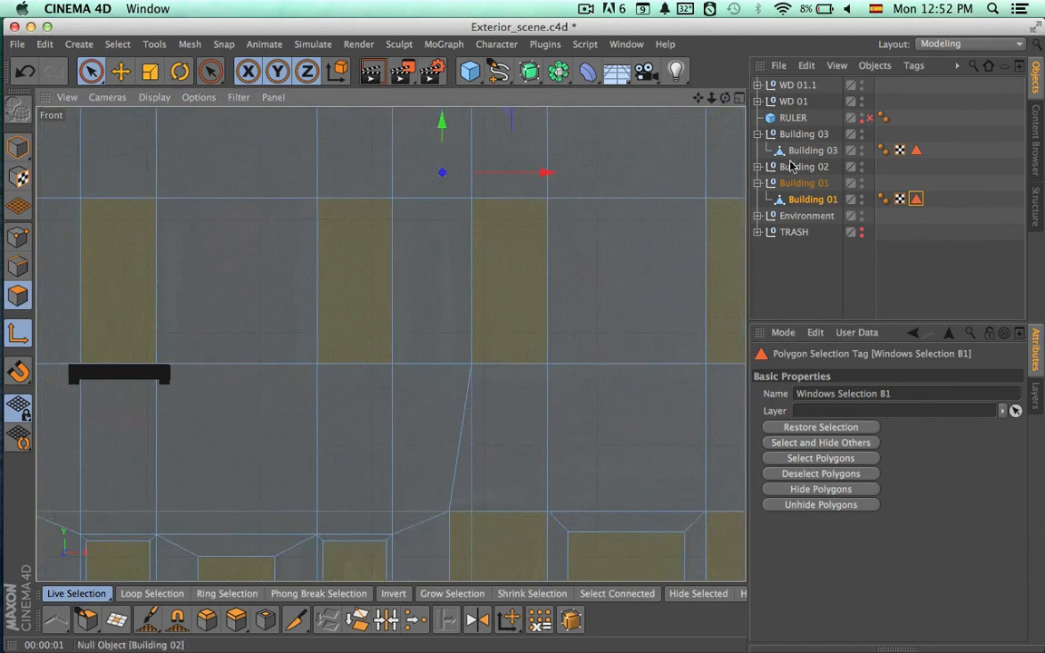
left_click(790, 87)
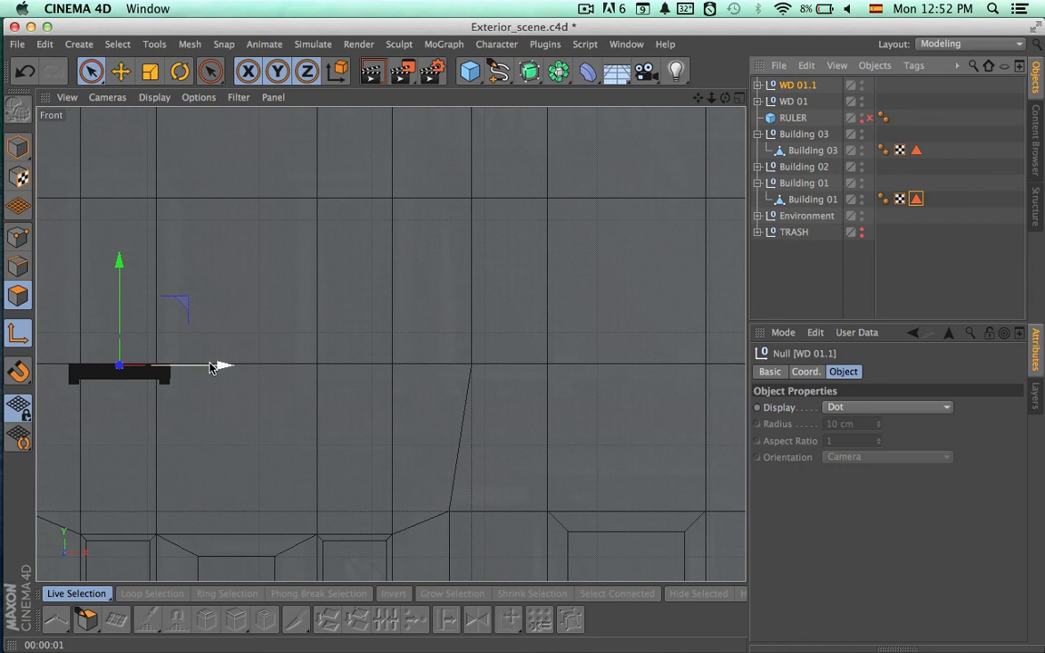
left_click_drag(222, 364, 444, 366)
key("super+z")
scroll(382, 418, "up", 10)
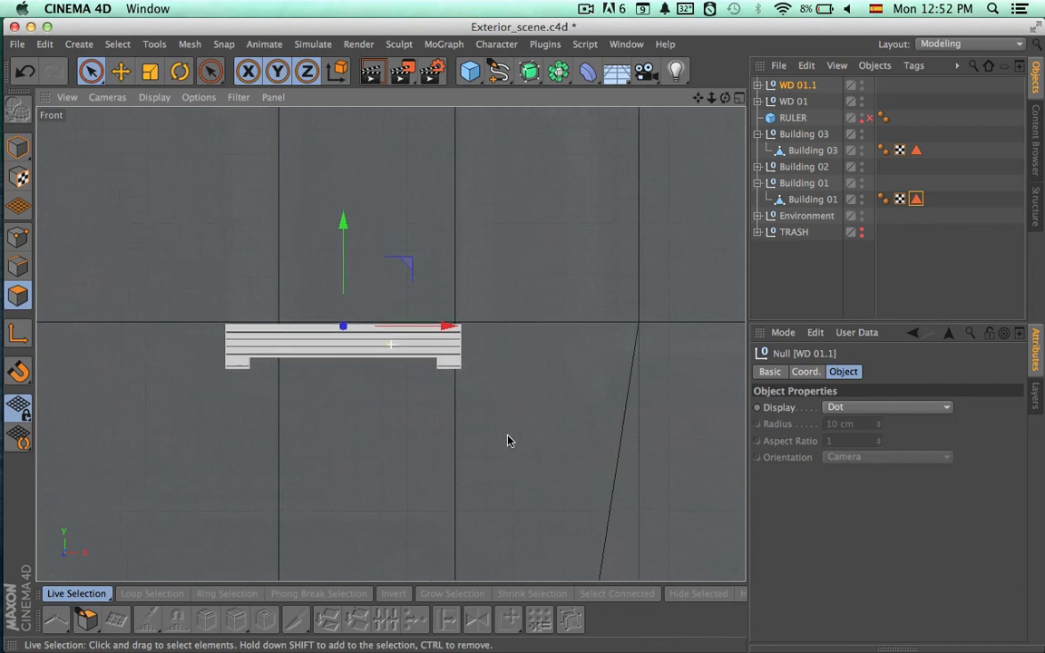
left_click_drag(385, 282, 420, 282)
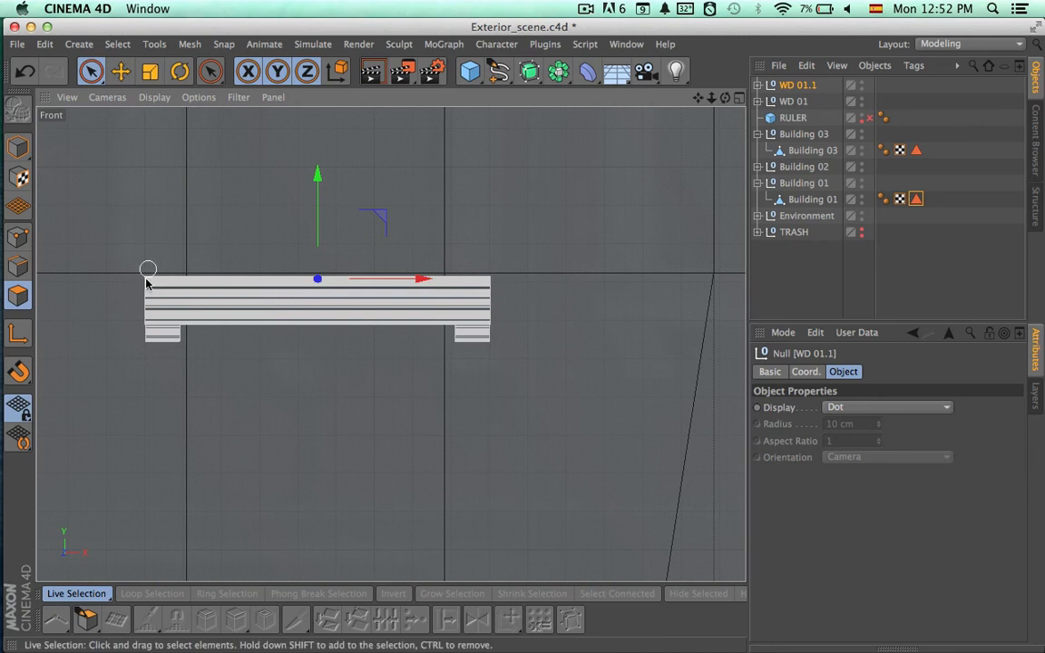
scroll(562, 342, "down", 5)
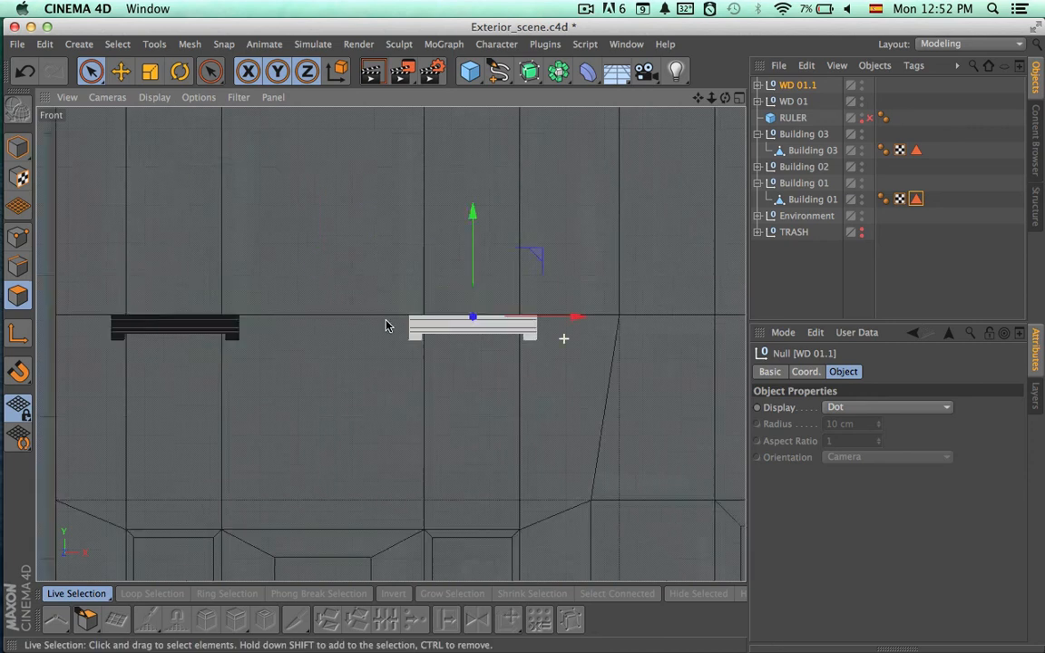
Duplicate WD 01.1 and move the copy along X beneath the third window of the same row.
middle_click_drag(569, 410, 422, 409, "alt")
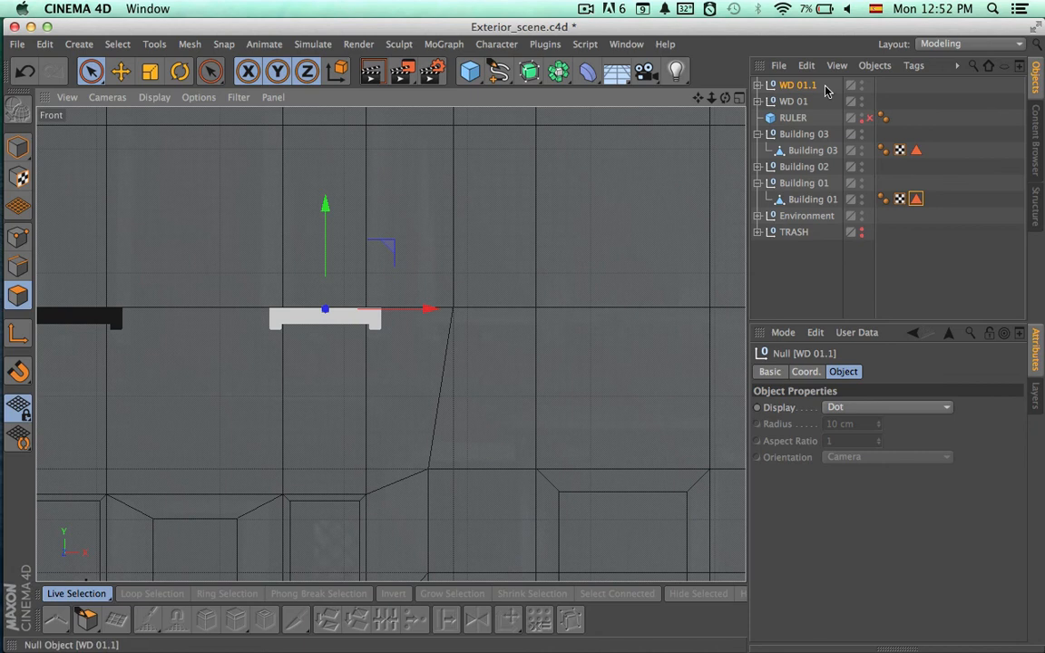
key("super+c")
key("super+v")
left_click_drag(422, 315, 595, 314)
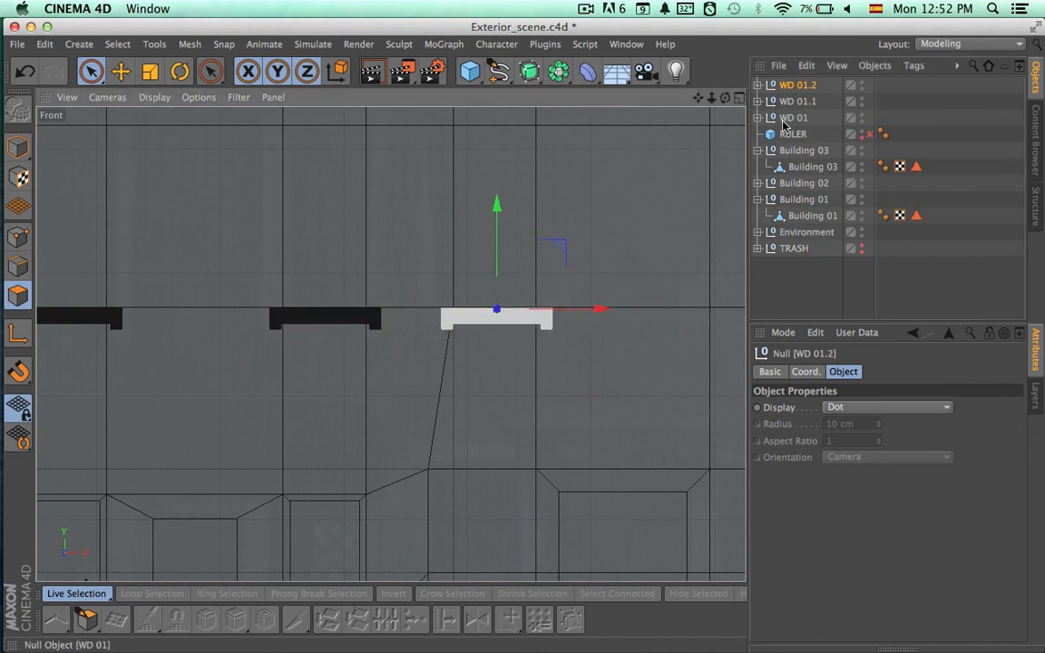
Check WD 01.2 against Building 01's selected window polygons and nudge it along X to centre it beneath the third window.
left_click(795, 217)
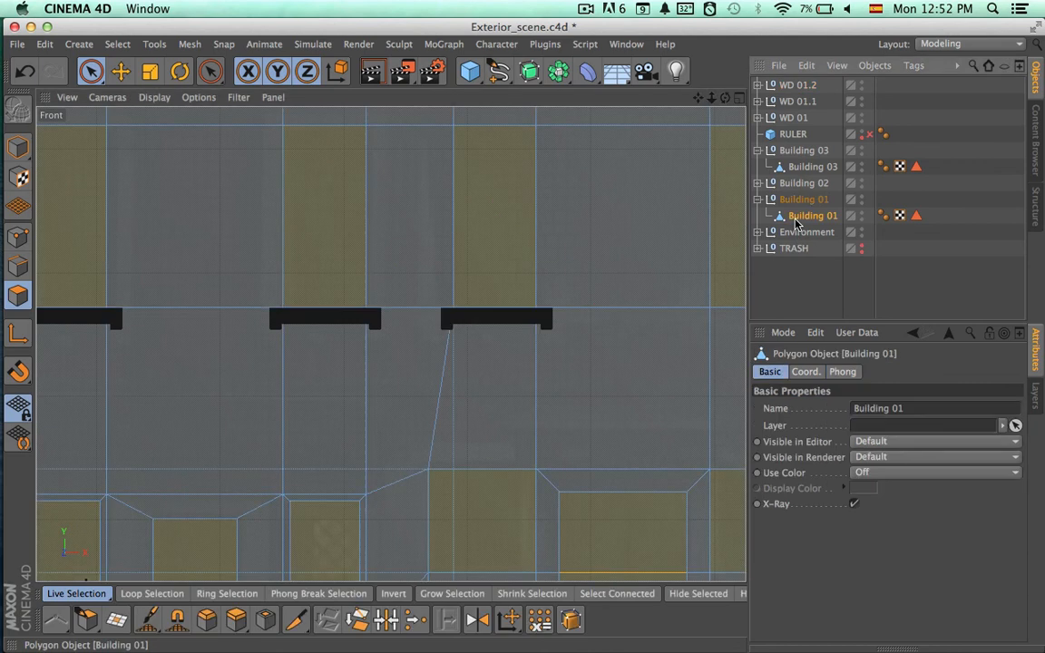
left_click(798, 85)
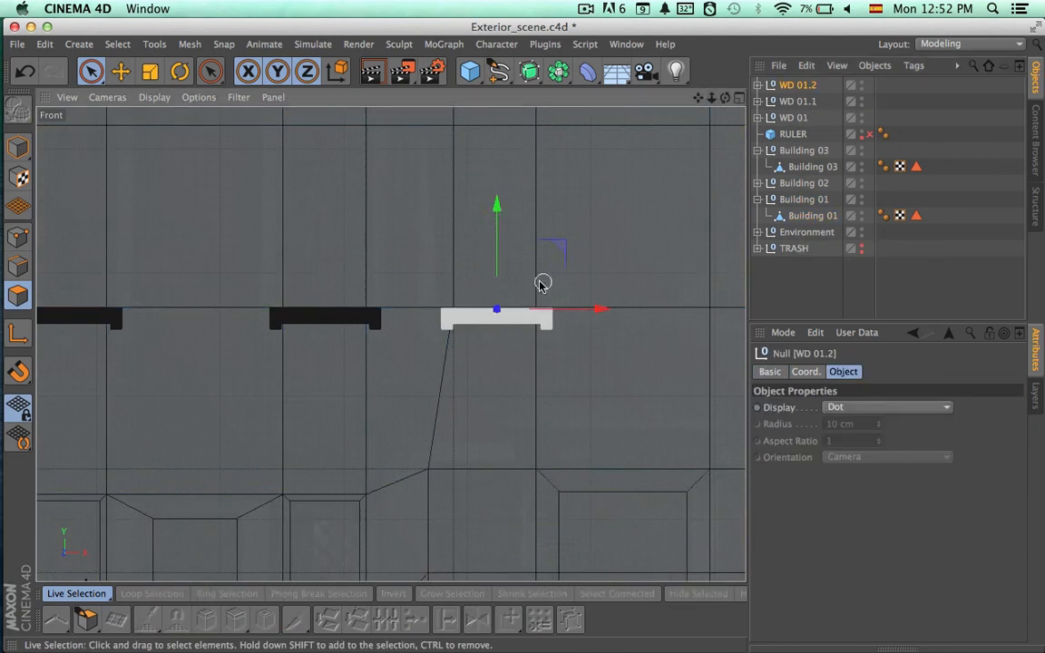
scroll(539, 282, "up", 4)
scroll(548, 365, "up", 3)
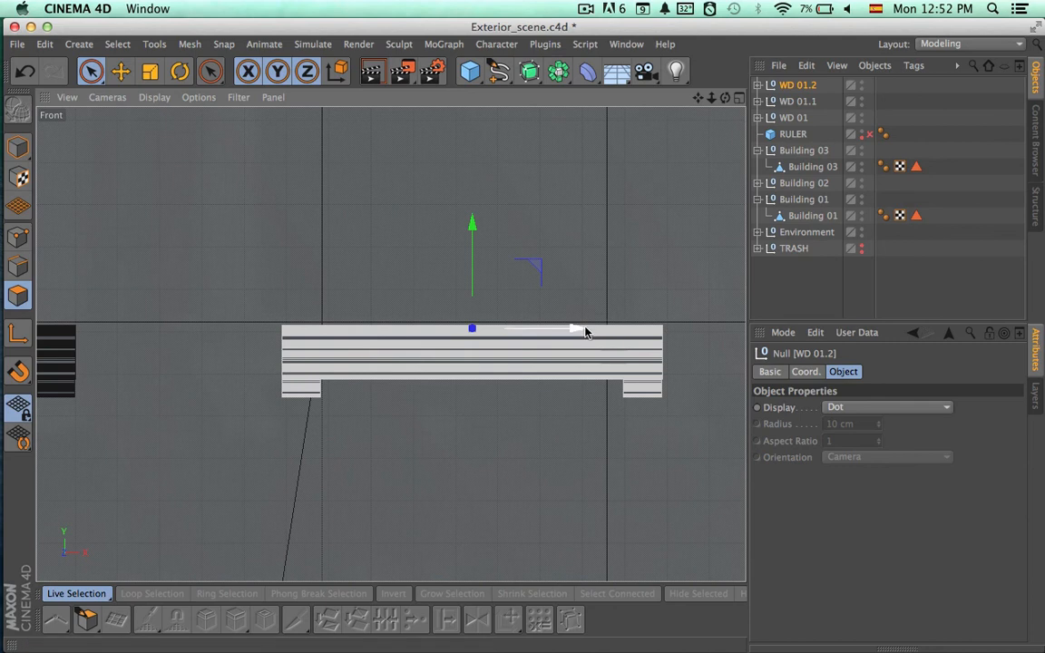
left_click_drag(585, 329, 575, 332)
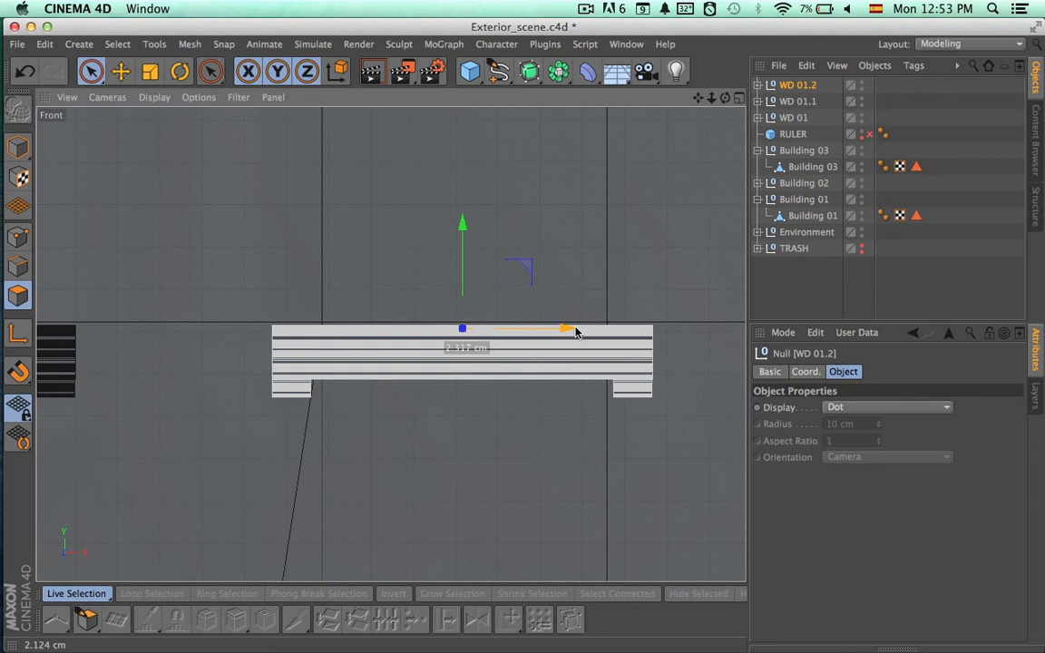
left_click_drag(575, 332, 575, 332)
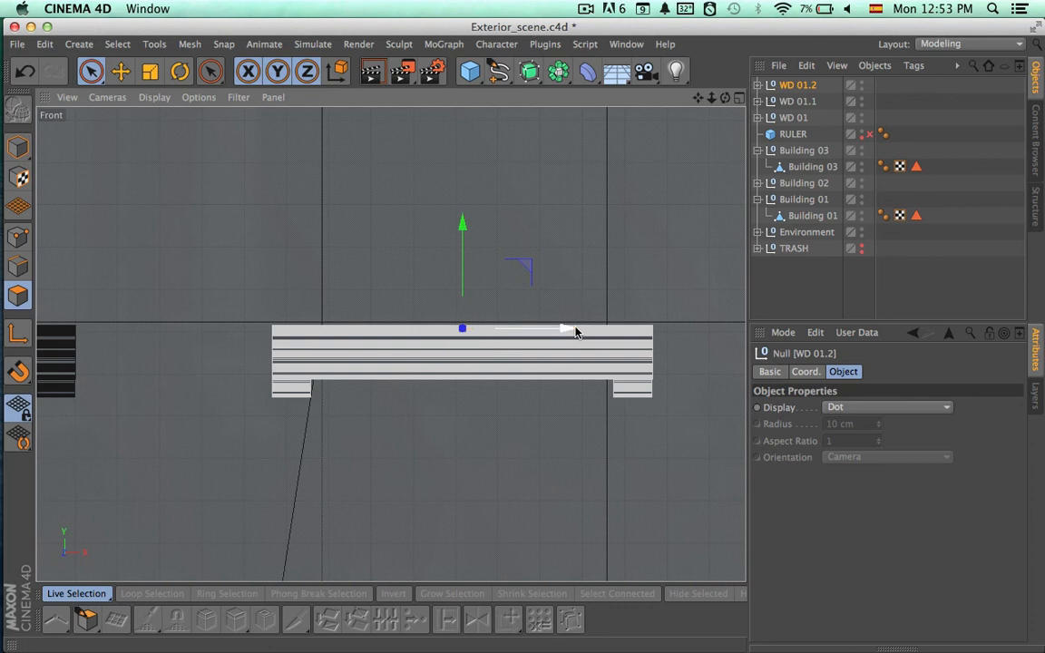
Paste another cornice copy and move it along X to centre it beneath the fourth window of the row.
middle_click_drag(565, 420, 529, 420, "alt")
right_click_drag(567, 420, 416, 424, "alt")
middle_click_drag(416, 424, 385, 400, "alt")
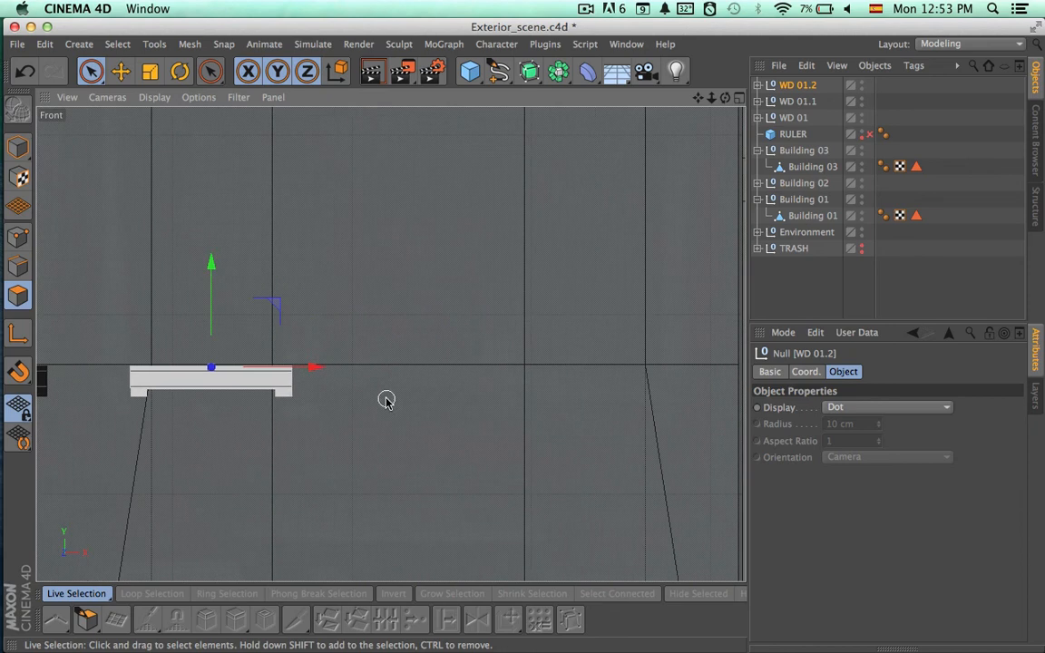
key("super+v")
left_click_drag(318, 378, 689, 353)
scroll(659, 435, "up", 5)
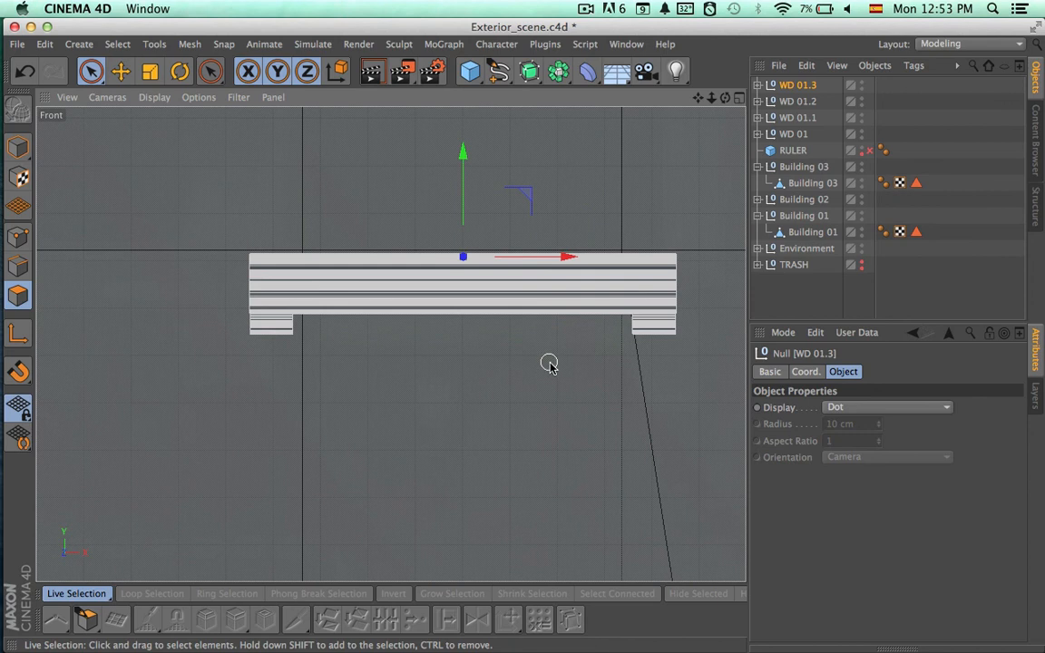
Examine the row of four cornices in the Front view and in shaded renders of the Perspective view from different angles.
scroll(571, 384, "down", 6)
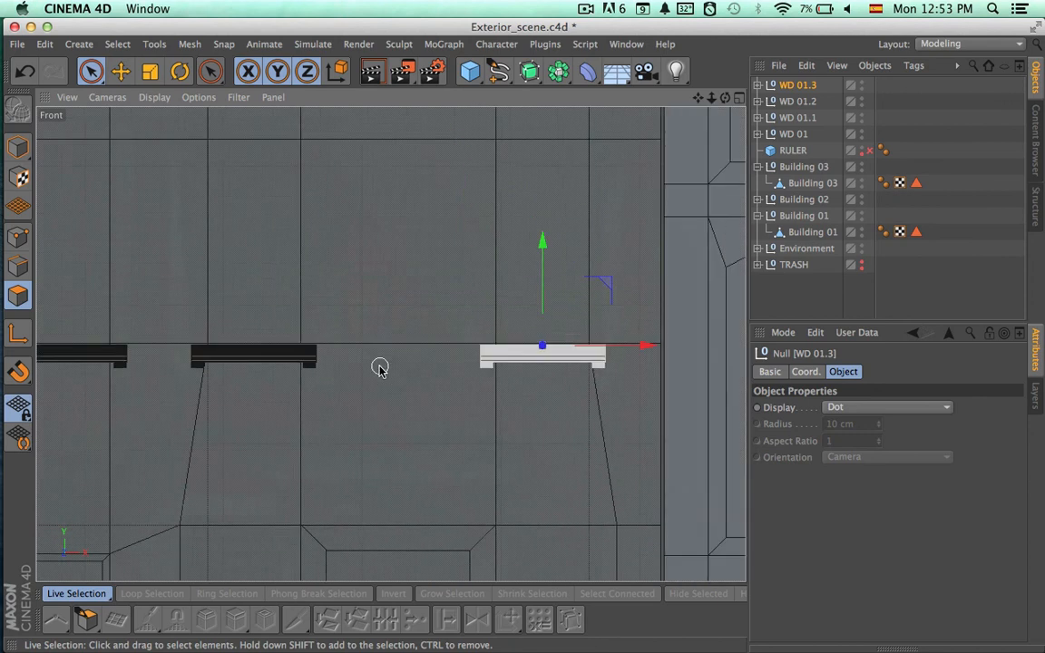
scroll(381, 376, "down", 7)
scroll(408, 369, "up", 1)
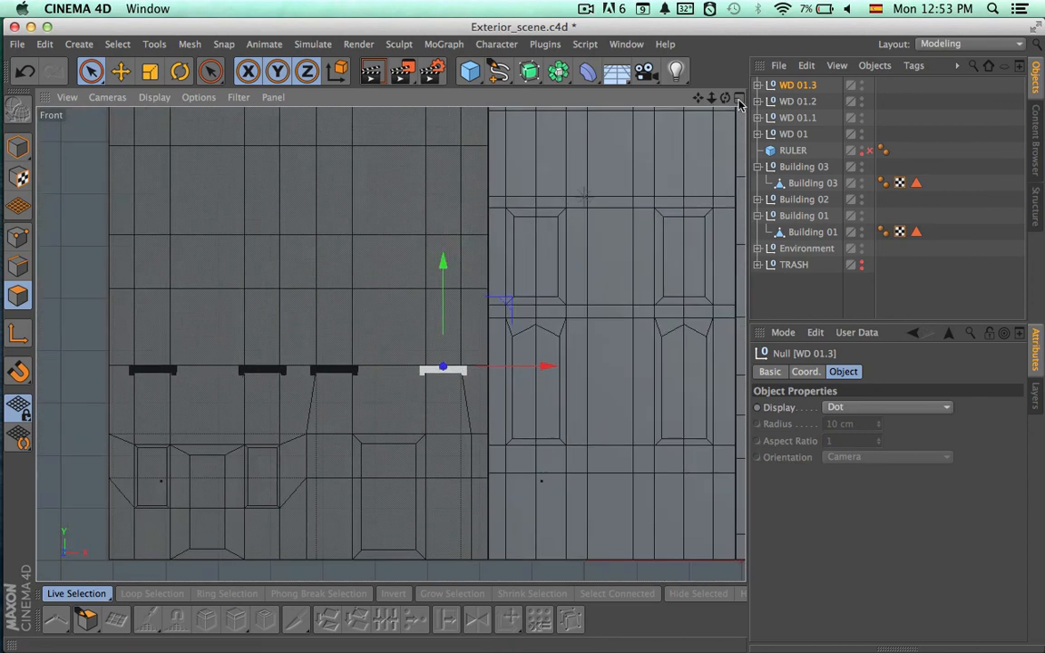
middle_click(456, 147)
middle_click(258, 243)
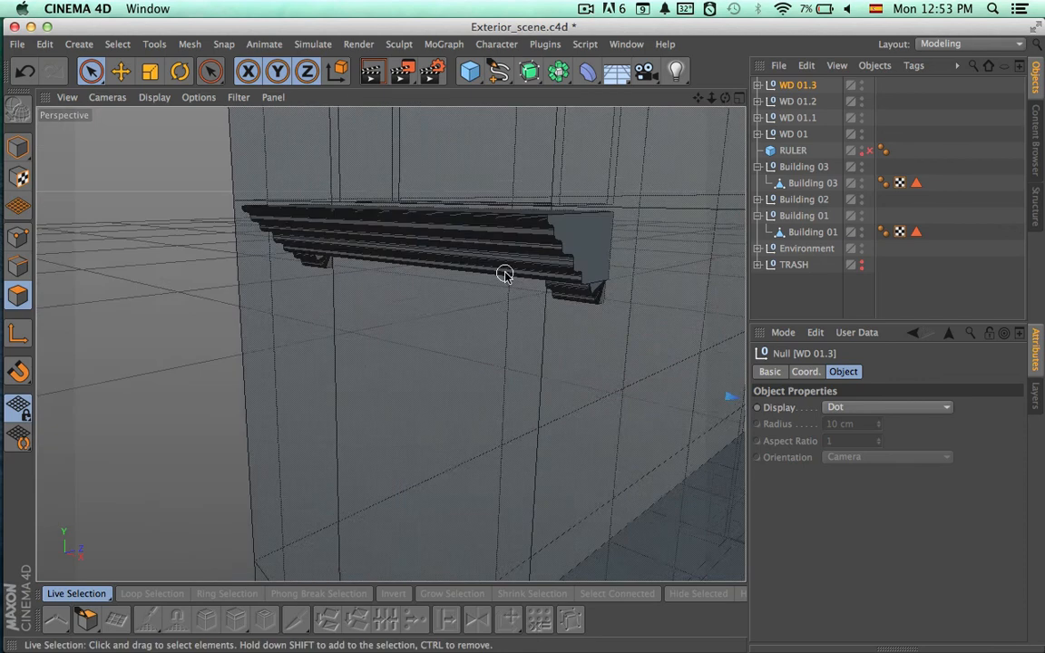
left_click_drag(258, 243, 387, 367, "alt")
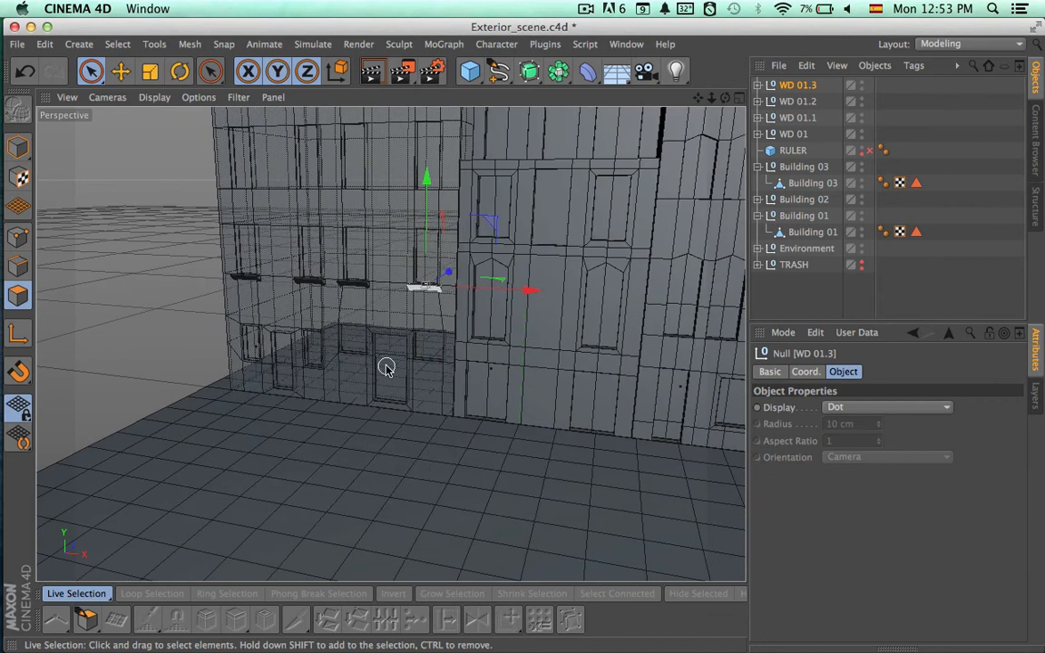
key("ctrl+r")
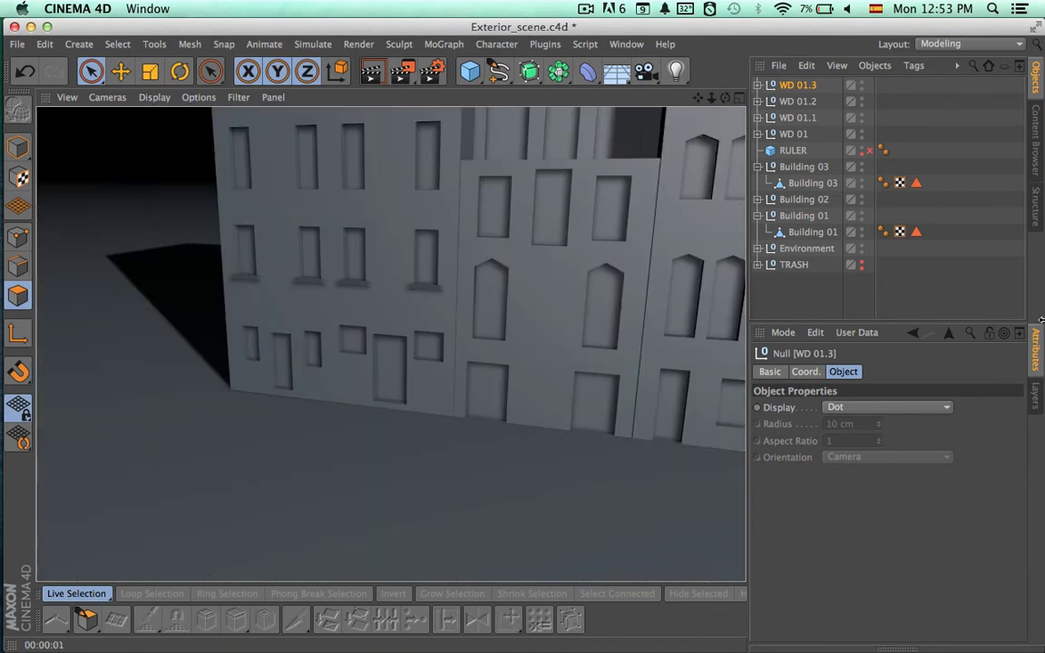
mouse_move(584, 426)
left_mouse_down("alt")
mouse_move(572, 423)
mouse_move(658, 396)
mouse_move(389, 345)
mouse_move(721, 400)
left_mouse_up("alt")
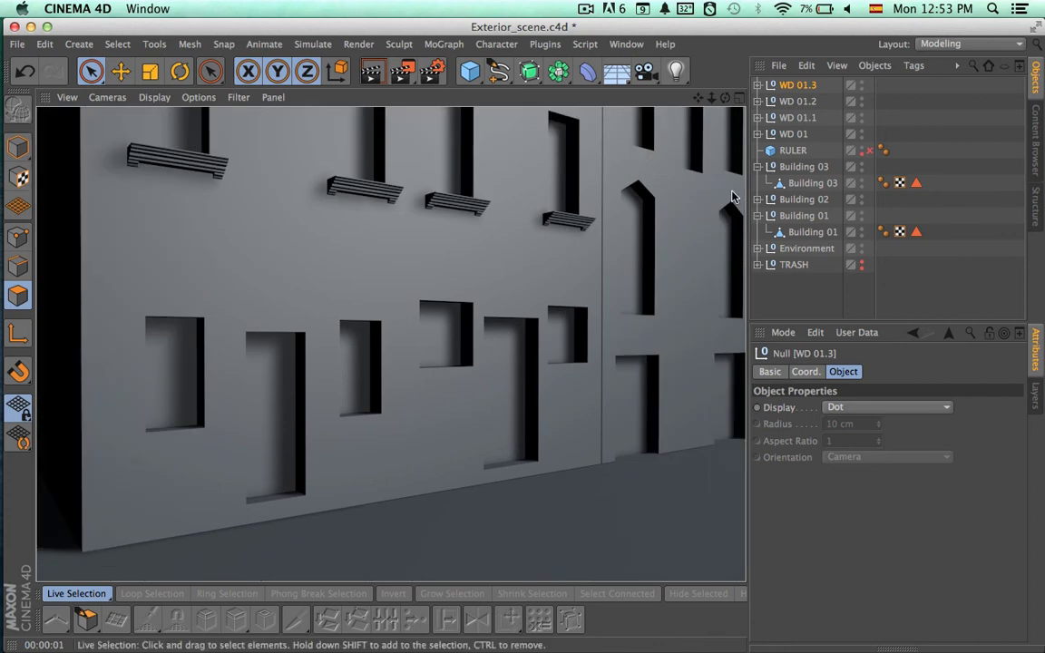
Rename the cornice copies WD 01.1, WD 01.2 and WD 01.3 as WD 02, WD 03 and WD 04.
left_click(793, 134)
double_click(795, 121)
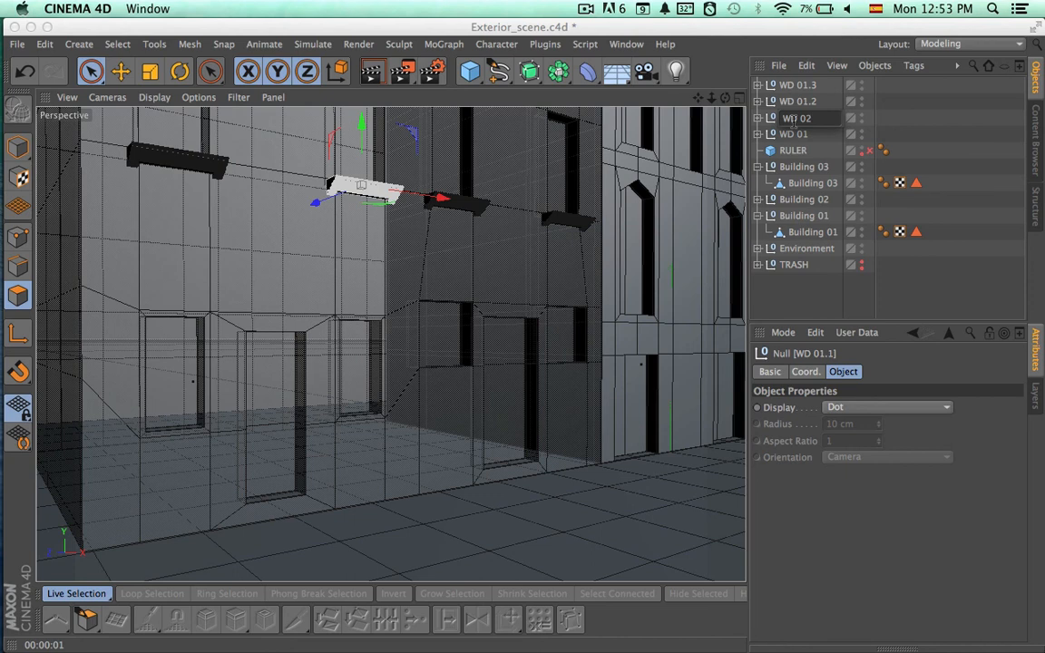
key("Return")
double_click(797, 101)
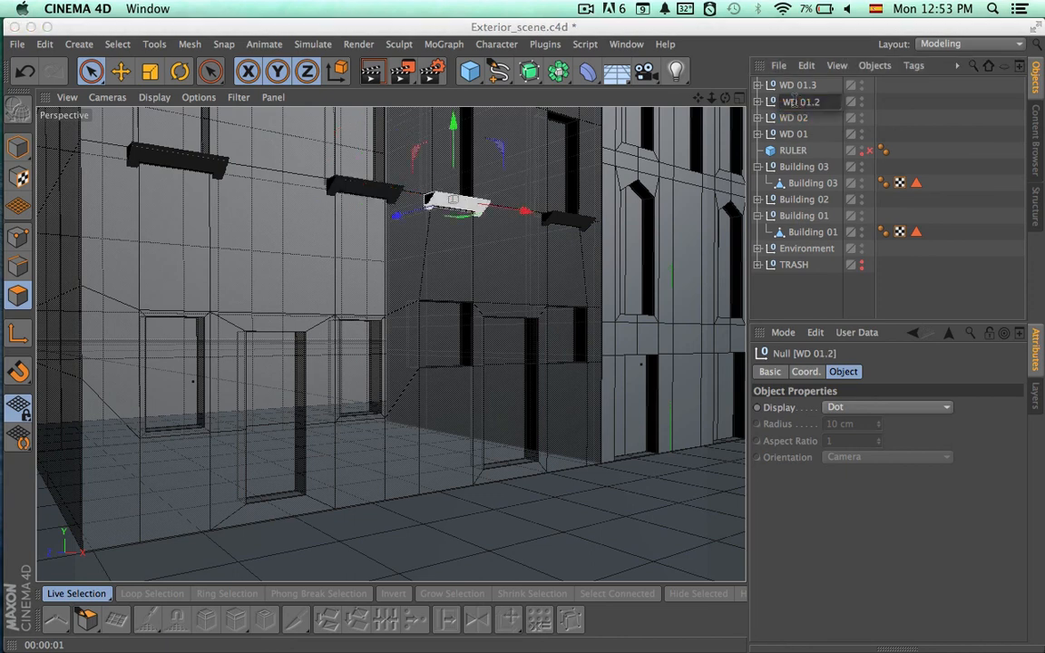
type("WD 03")
key("Return")
double_click(808, 86)
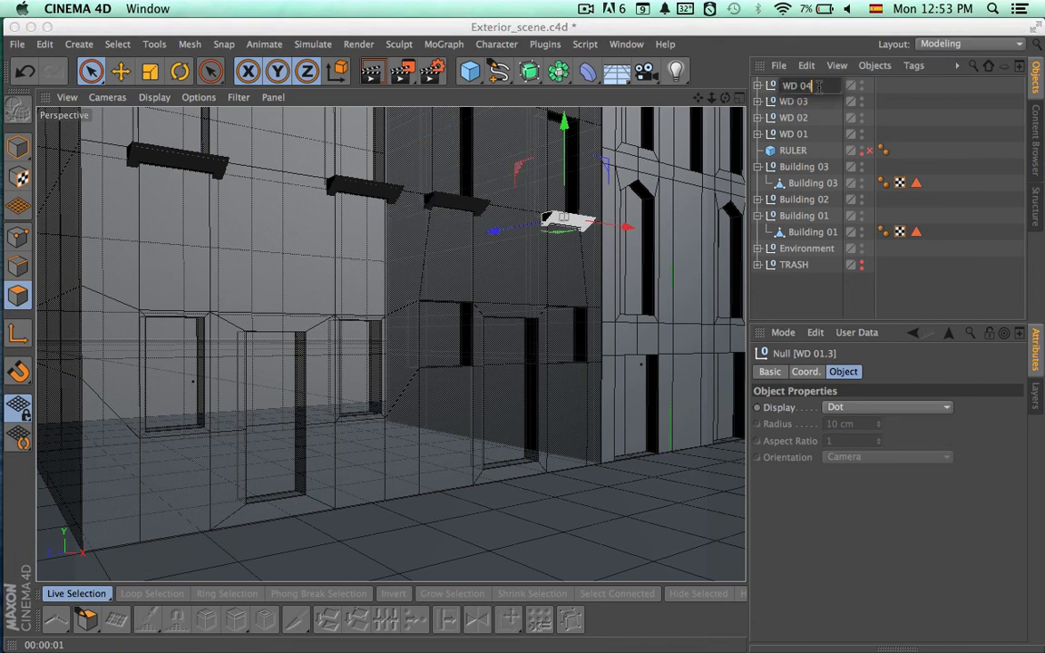
key("Return")
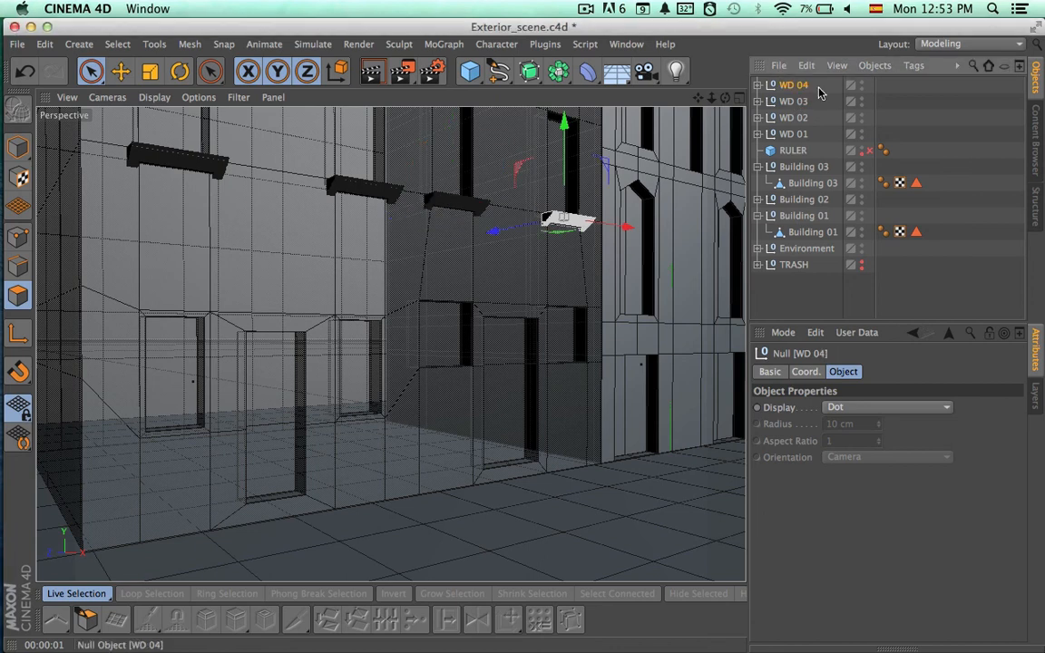
Group WD 01 through WD 04 under one null and name it WD 2nd Floor.
left_click(794, 133, "shift")
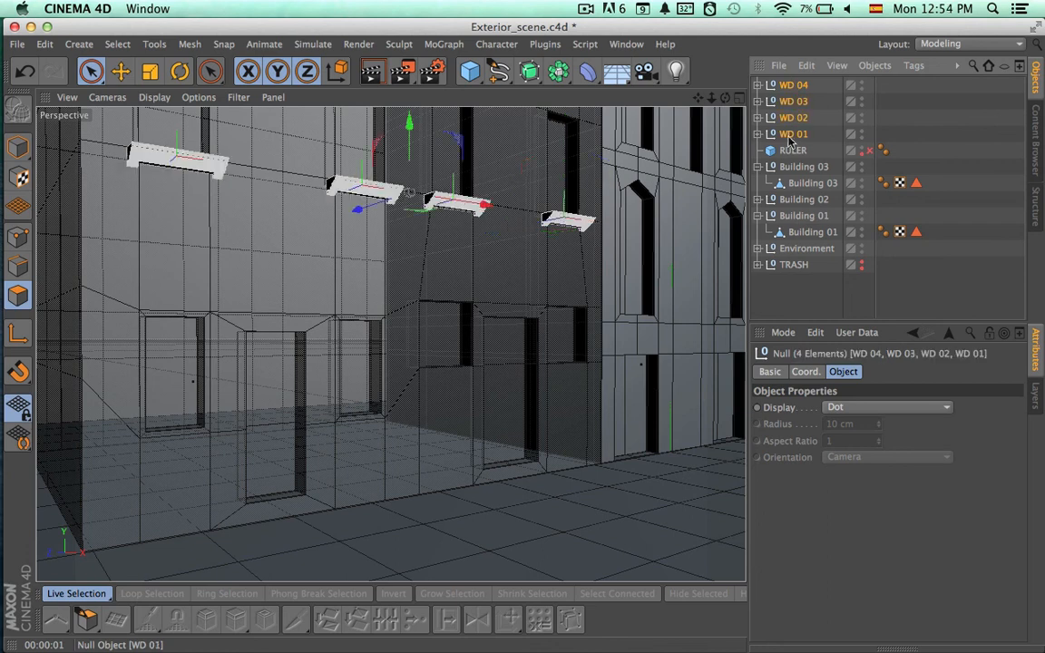
left_click_drag(562, 320, 416, 379, "alt")
left_click_drag(487, 338, 468, 404, "alt")
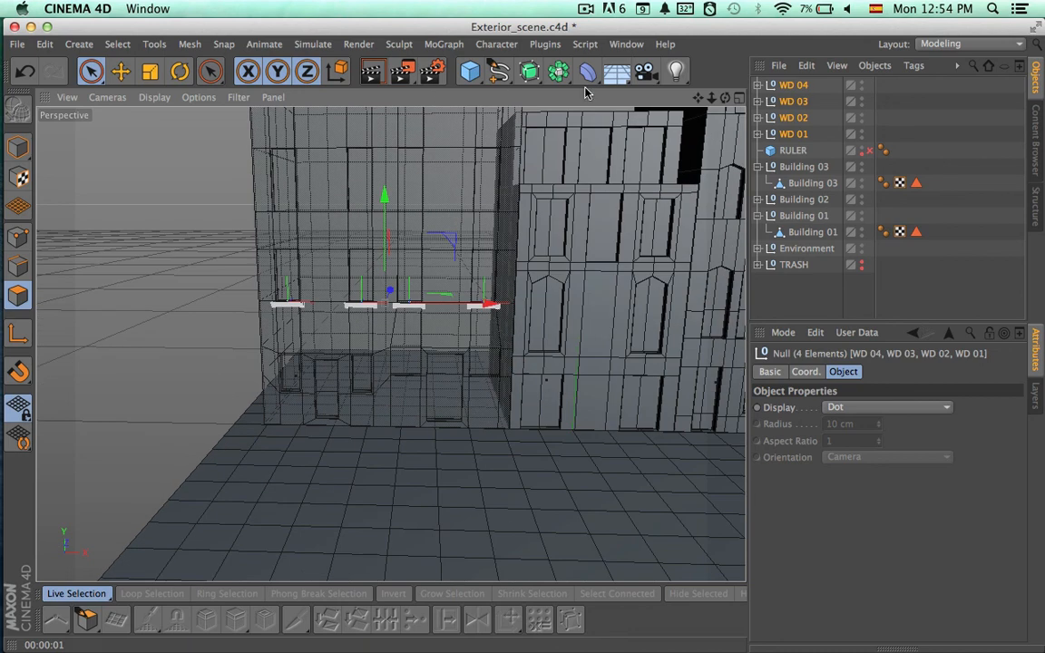
key("alt+g")
double_click(792, 85)
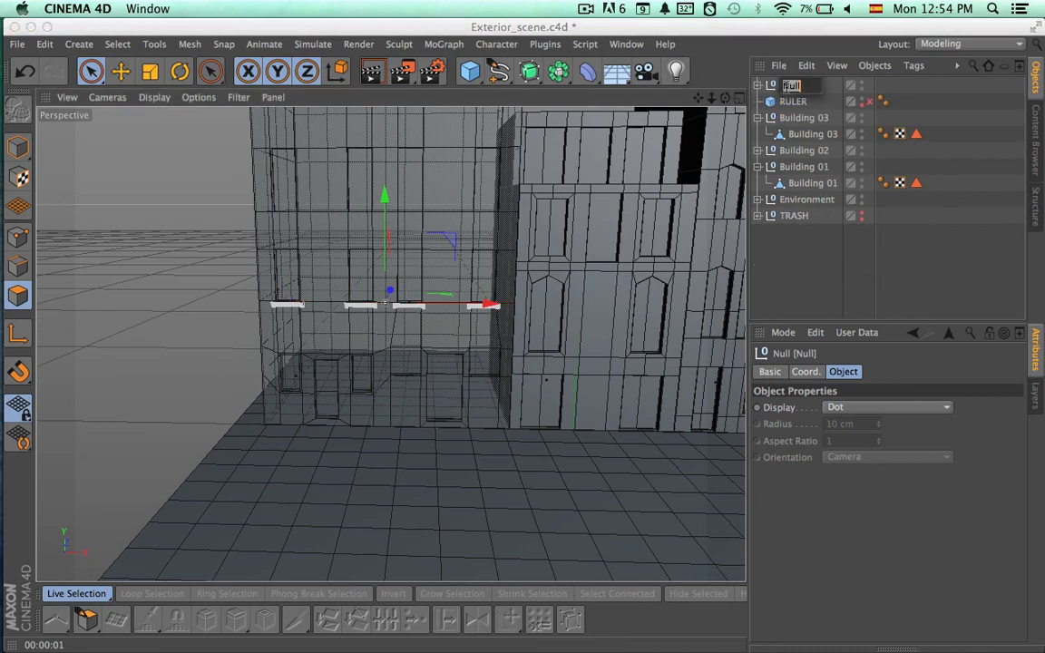
type("WD 2nd")
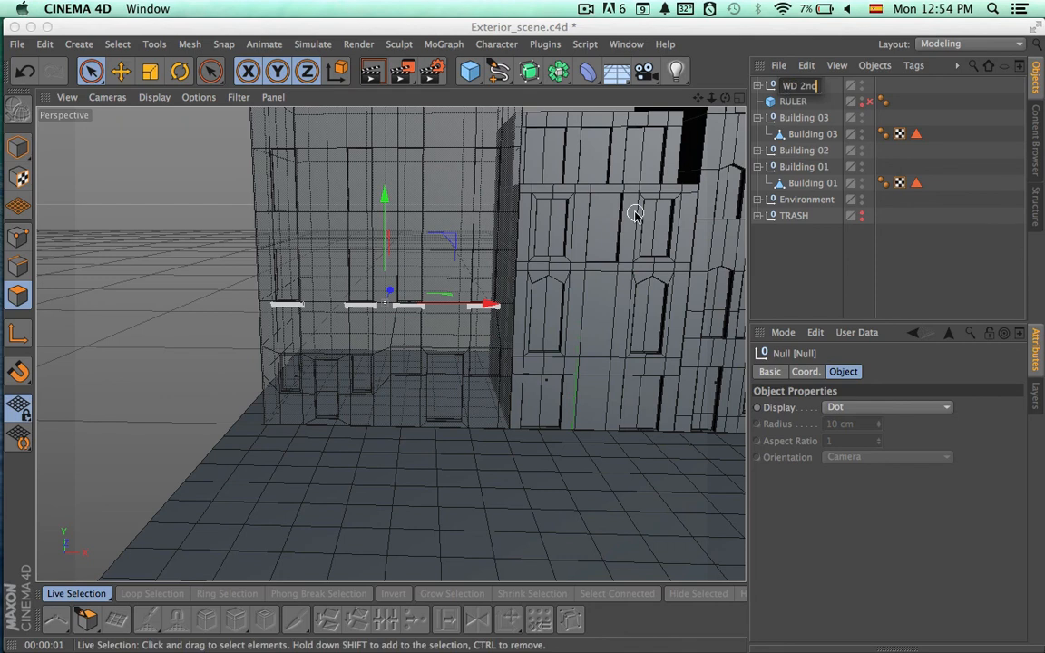
type(" Floor")
key("Return")
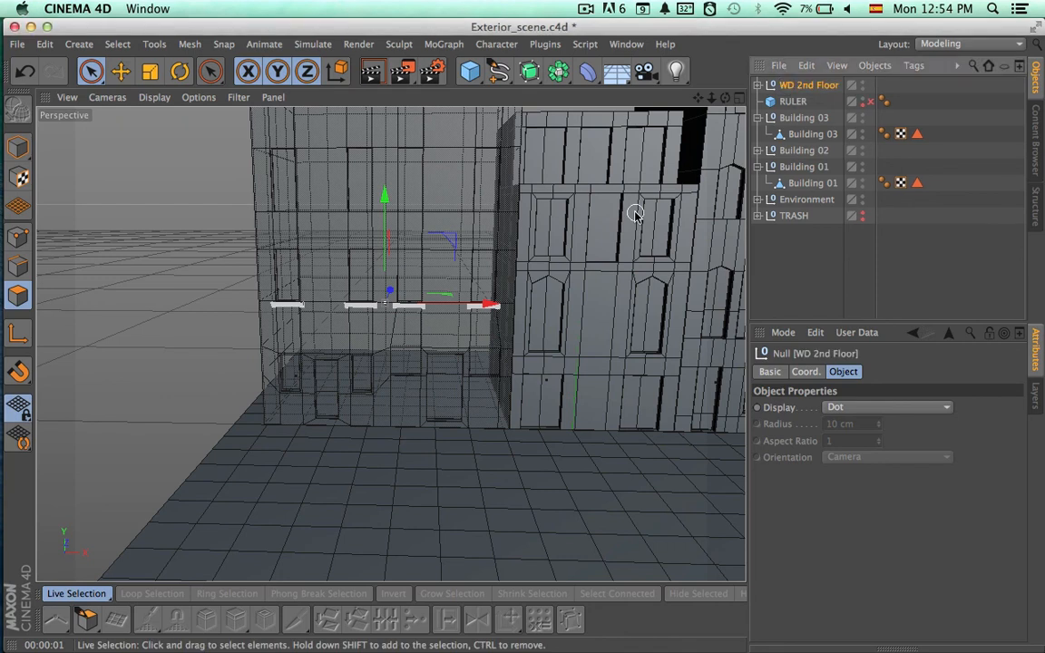
Duplicate the WD 2nd Floor group and rename the copy as WD 3rd Floor.
middle_click_drag(426, 348, 450, 397, "alt")
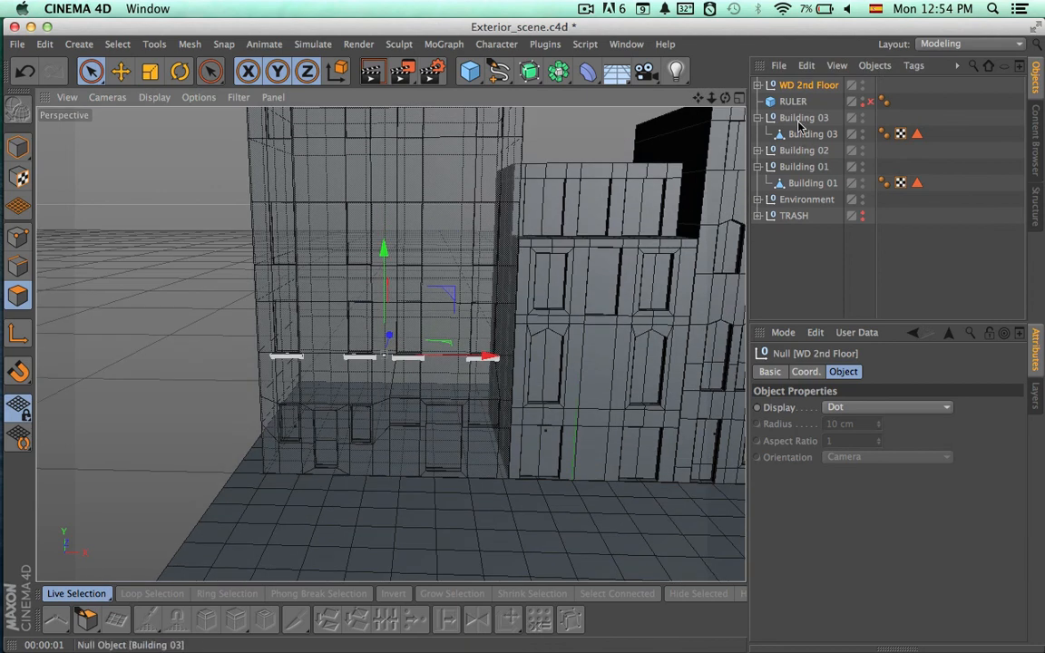
key("super+c")
key("super+v")
double_click(800, 86)
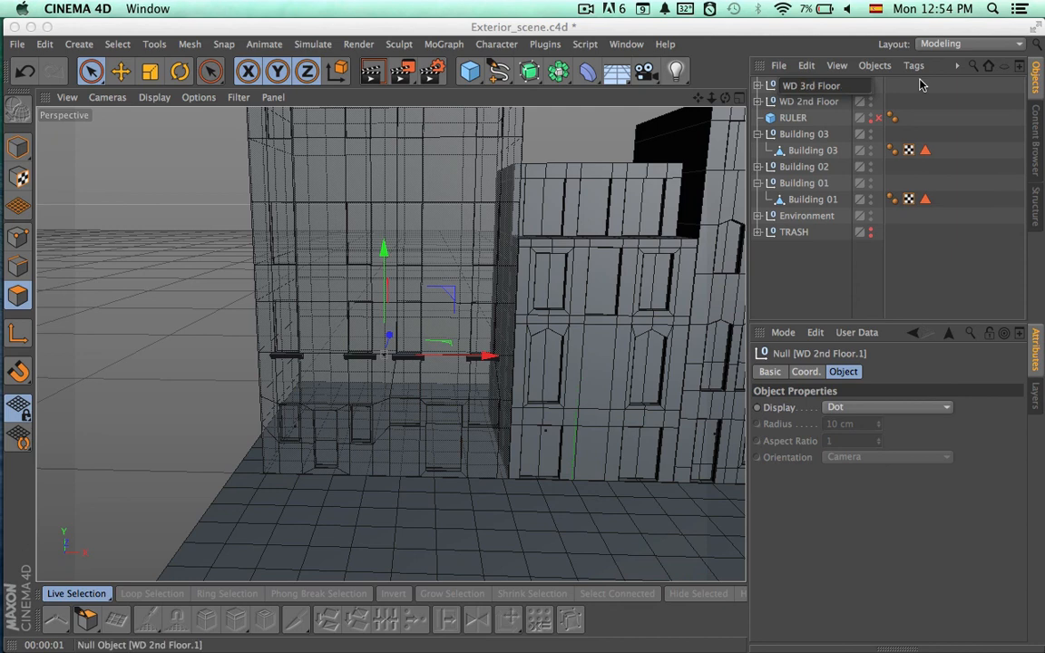
key("Return")
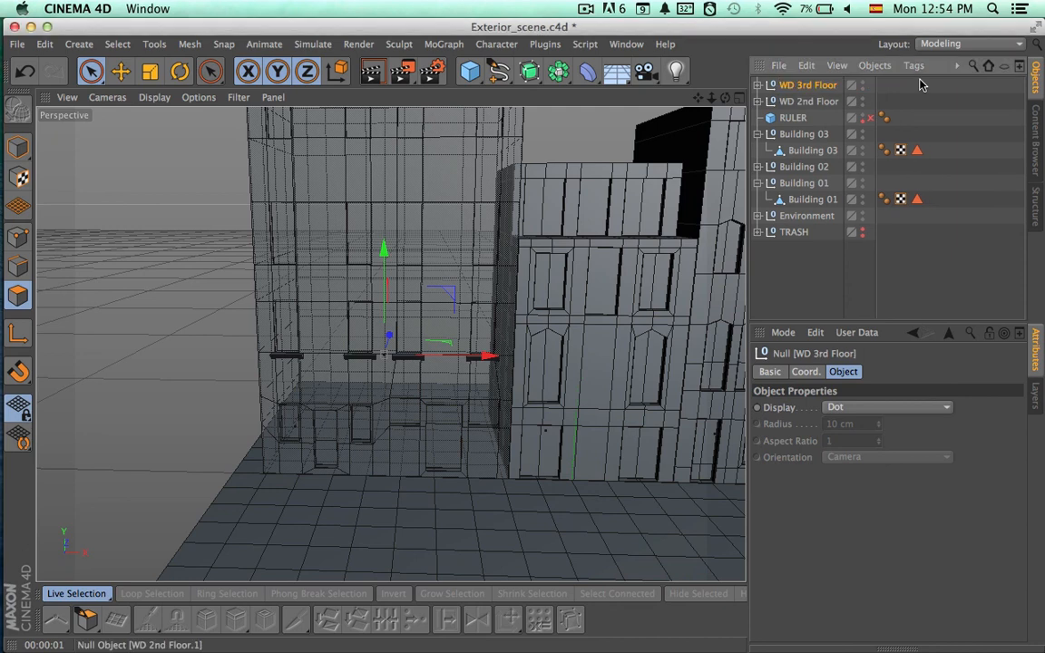
Raise the WD 3rd Floor group in the Front view and align its cornice tops with the next horizontal edge of Building 01.
left_click(740, 98)
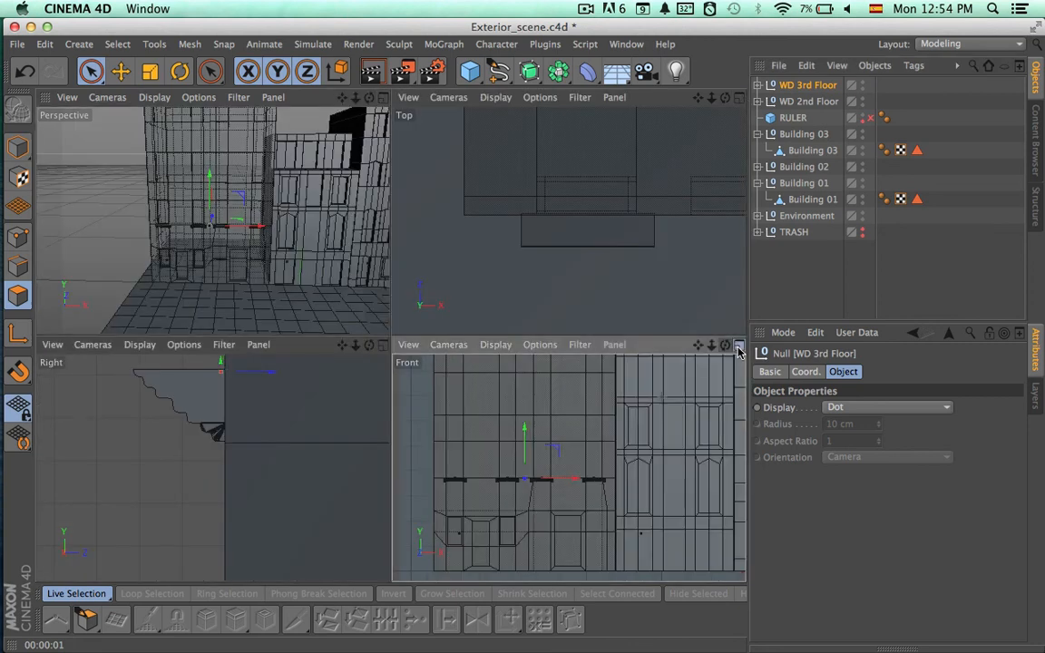
left_click(739, 347)
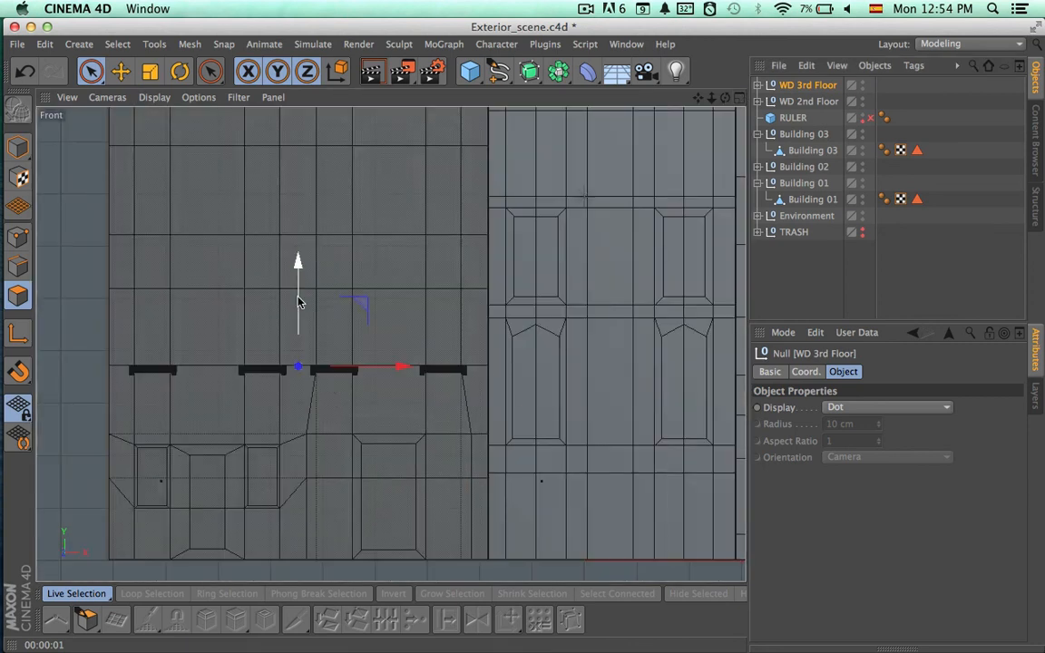
left_click_drag(299, 300, 311, 226)
key("o")
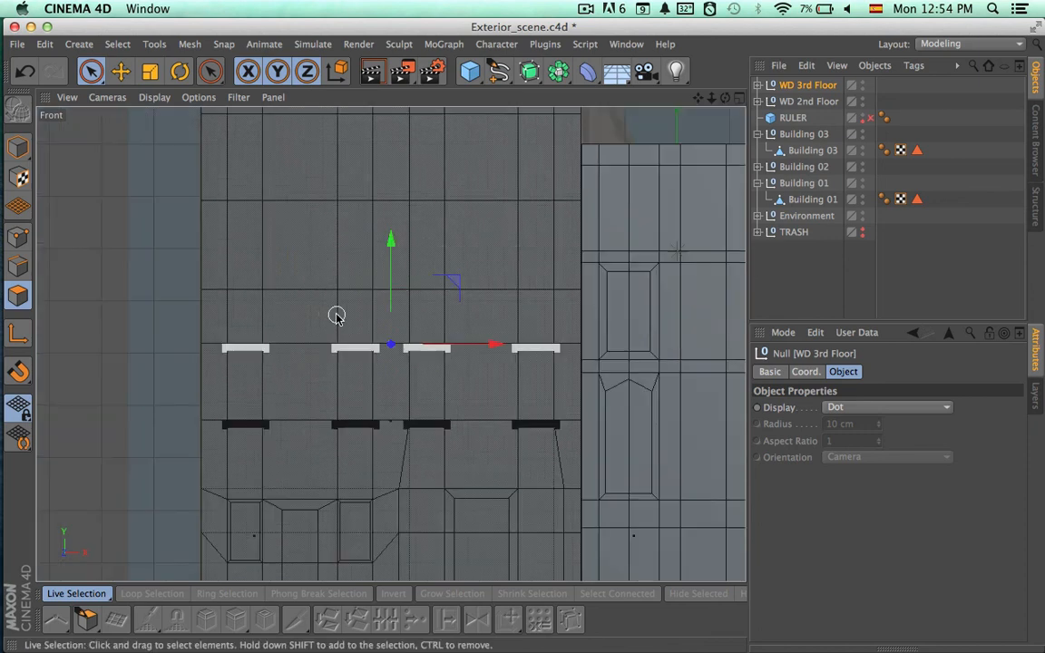
scroll(313, 352, "up", 5)
scroll(395, 361, "right", 3)
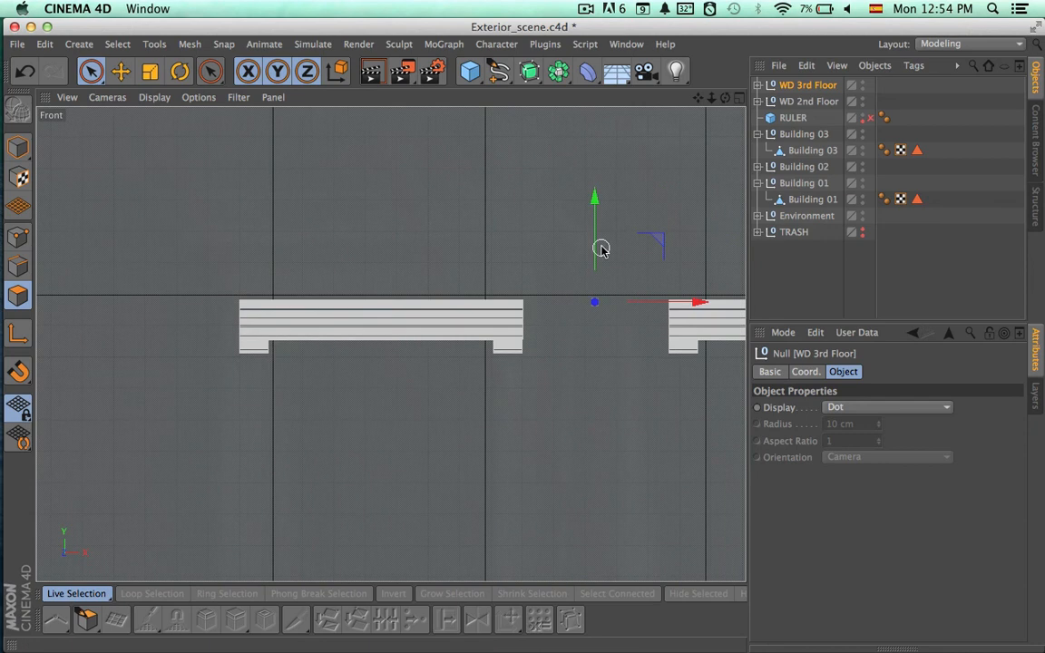
left_click_drag(594, 245, 594, 239)
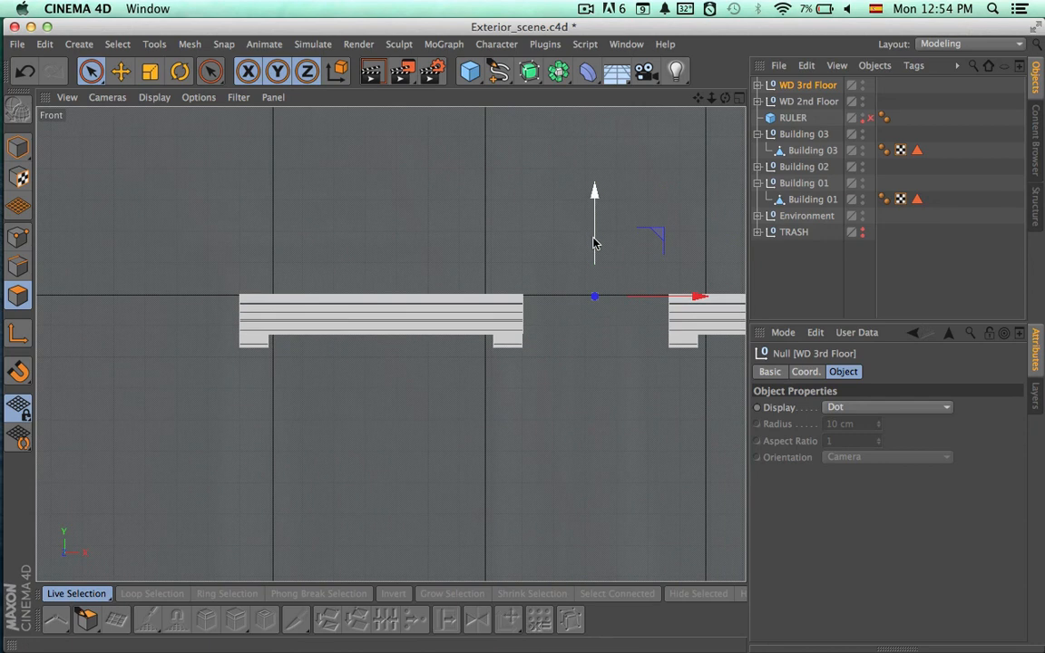
middle_click(665, 91)
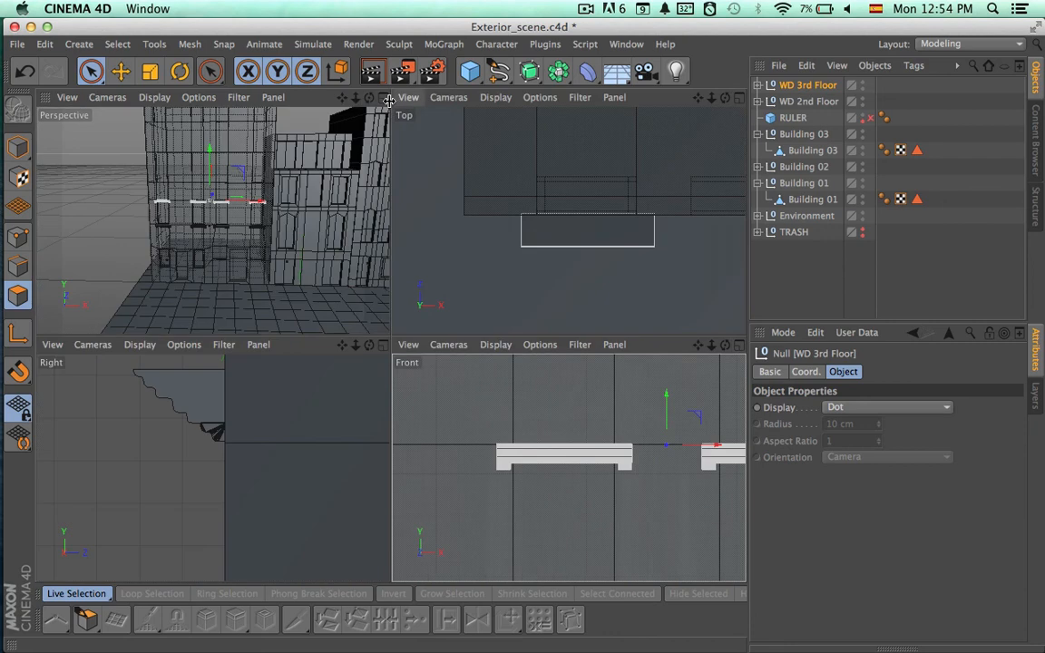
middle_click(386, 105)
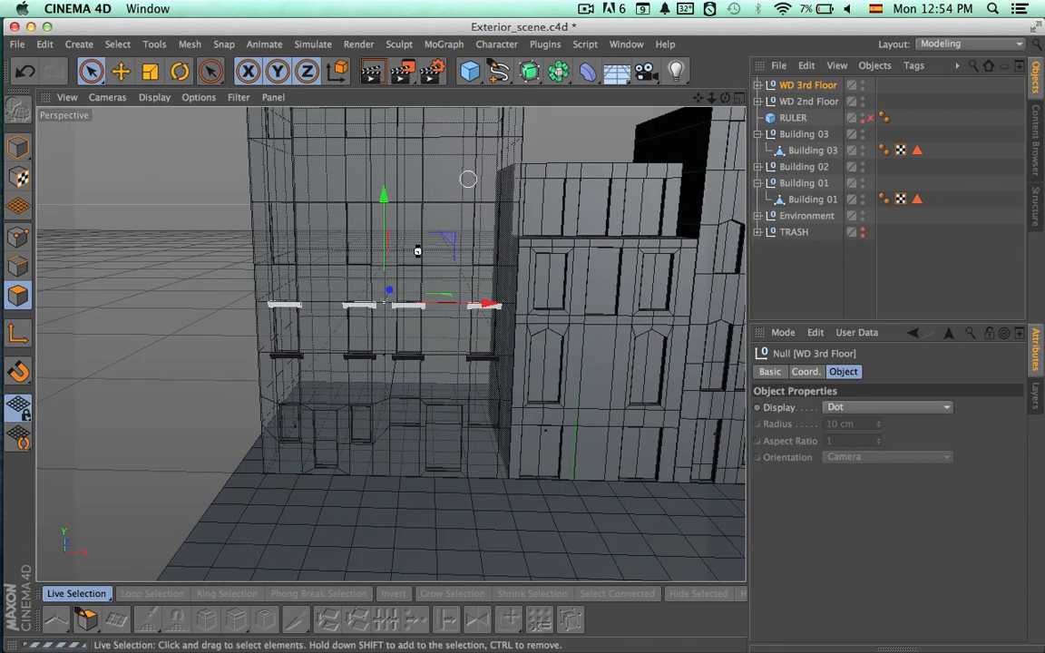
Save the scene and duplicate the WD 3rd Floor group.
key("super+s")
key("super+c")
key("super+v")
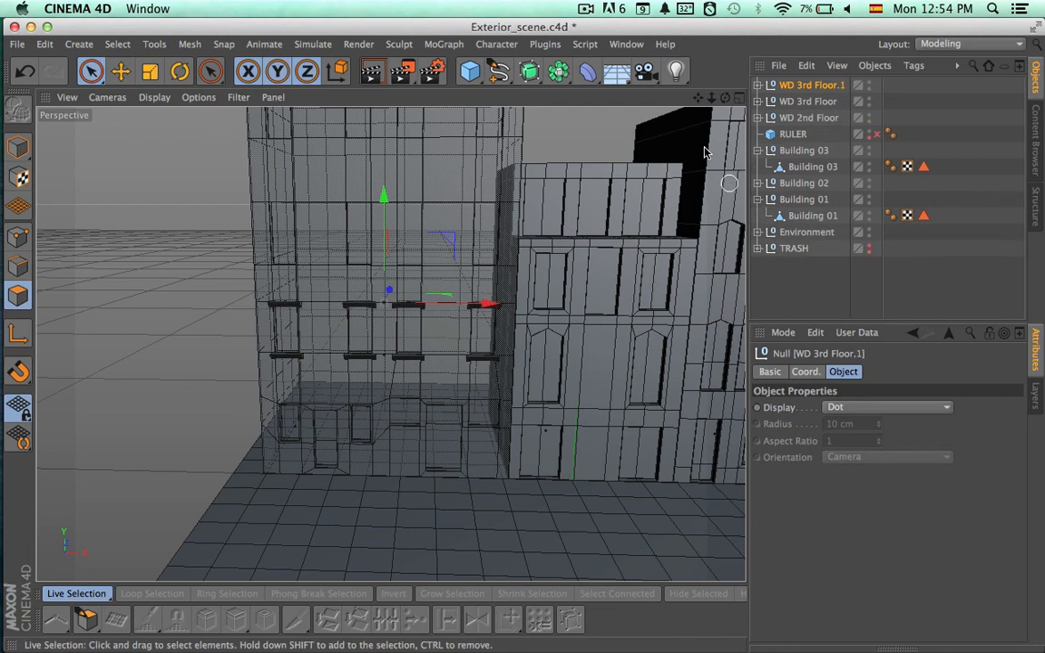
Move the WD 3rd Floor.1 group up in the Front view to the horizontal edge two lines above the WD 3rd Floor cornices.
middle_click(727, 133)
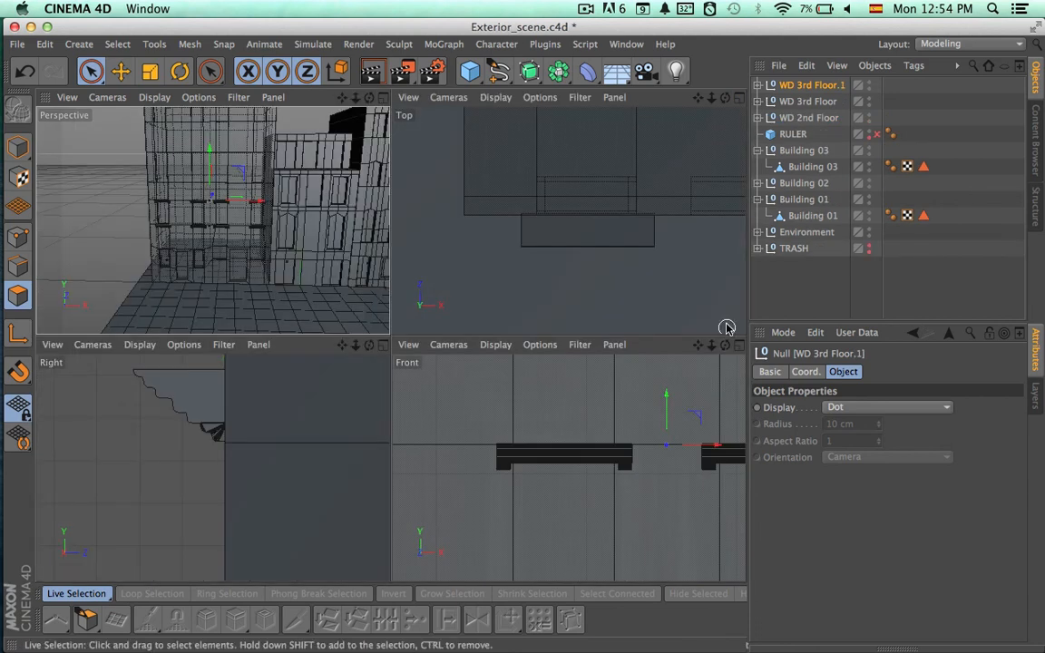
left_click(738, 345)
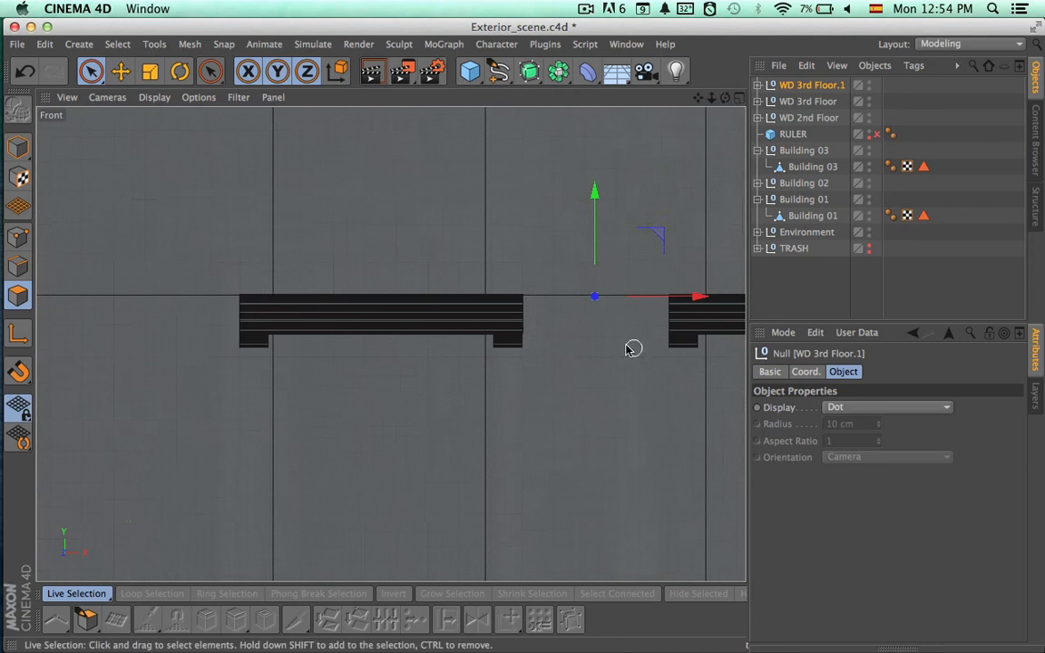
middle_click_drag(630, 348, 560, 494, "alt")
scroll(523, 501, "up", 1)
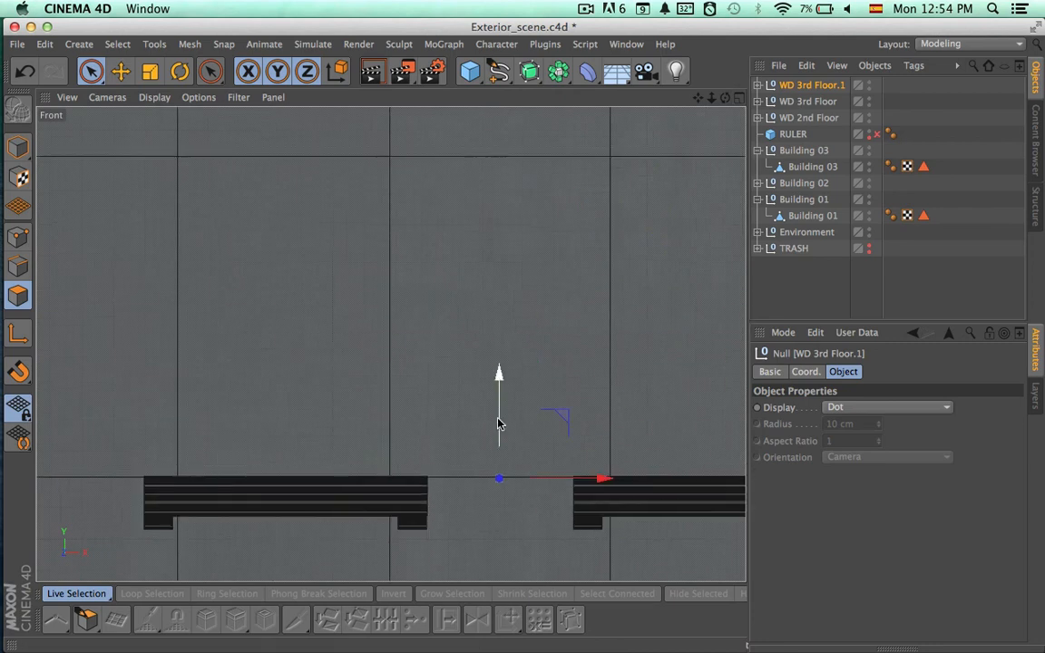
left_click_drag(497, 422, 499, 186)
scroll(539, 294, "down", 2)
middle_click_drag(476, 363, 469, 422, "alt")
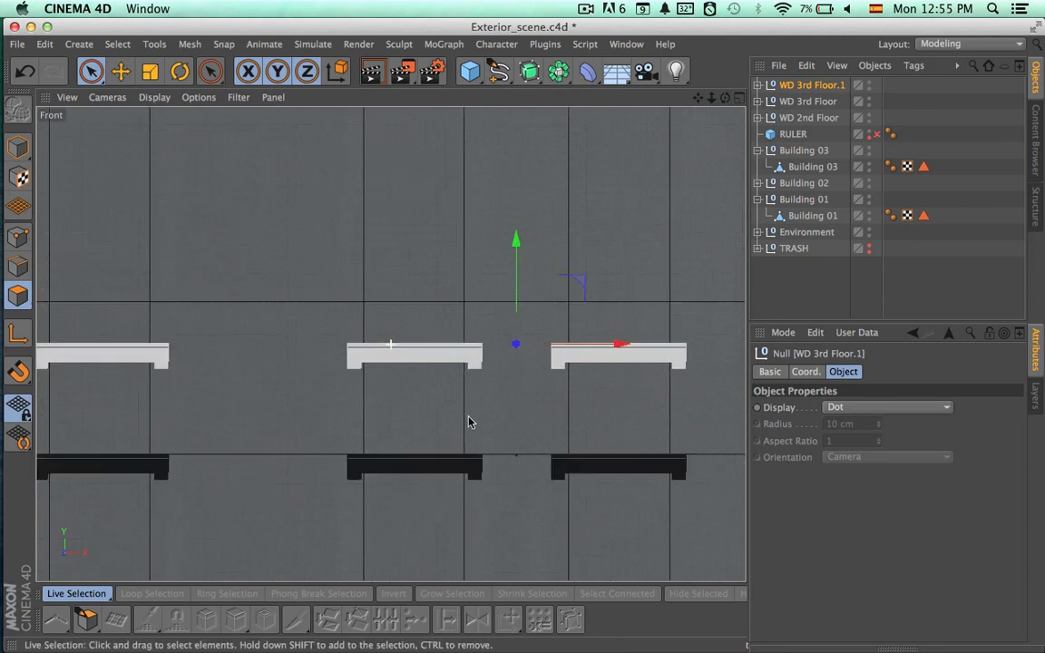
scroll(581, 354, "down", 3)
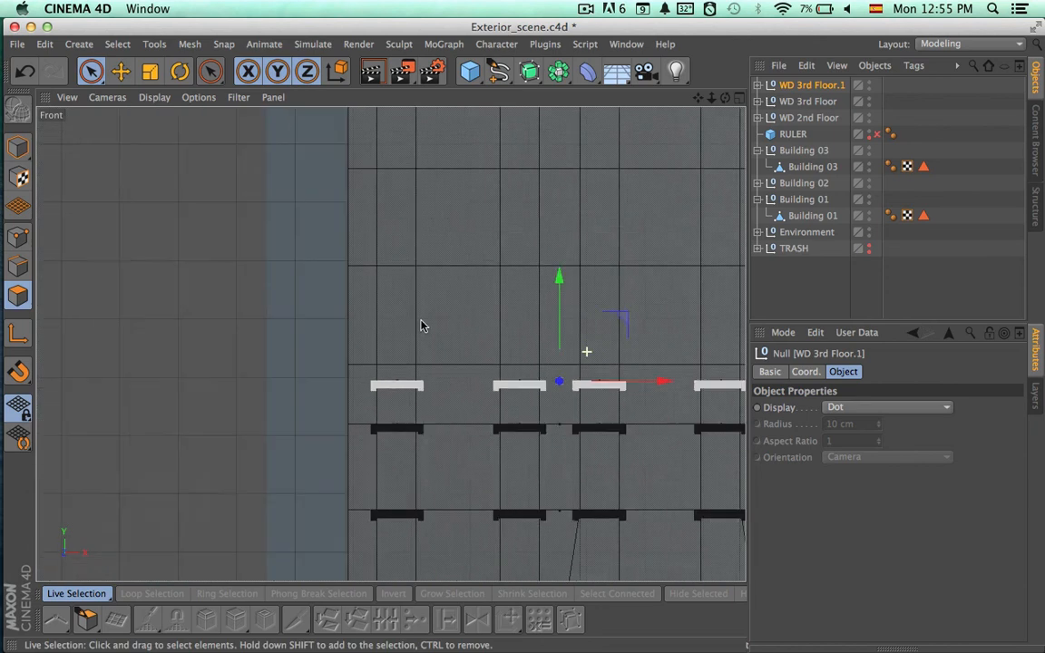
scroll(421, 326, "down", 1)
left_click_drag(564, 319, 572, 218)
middle_click_drag(572, 305, 462, 407, "alt")
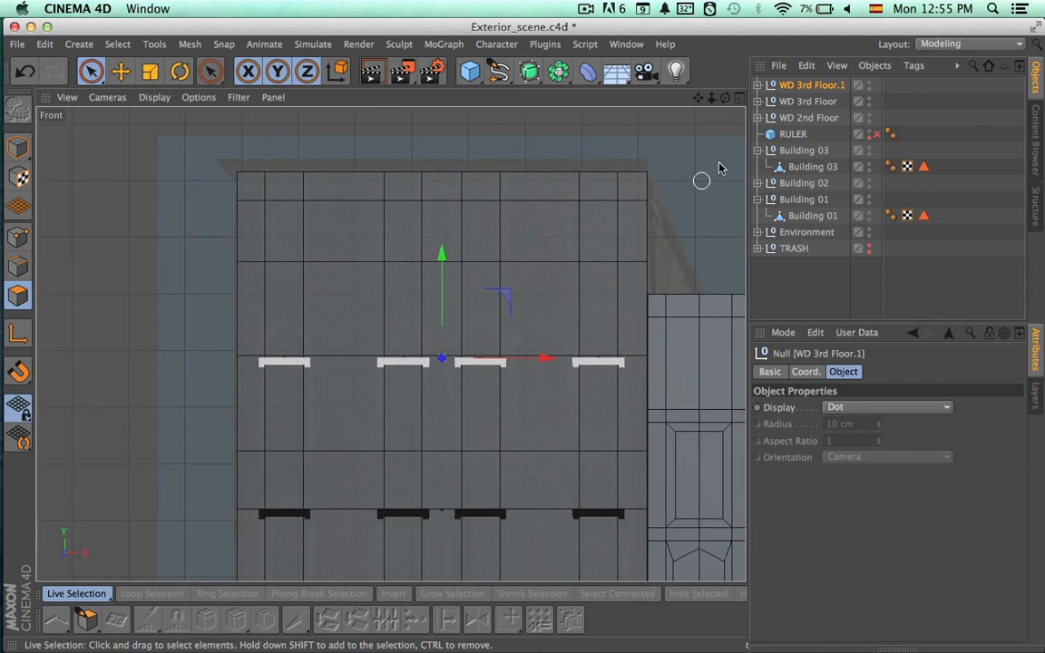
Raise the WD 3rd Floor group in the Perspective view so its cornices sit directly beneath Building 01's third-floor windows.
key("F5")
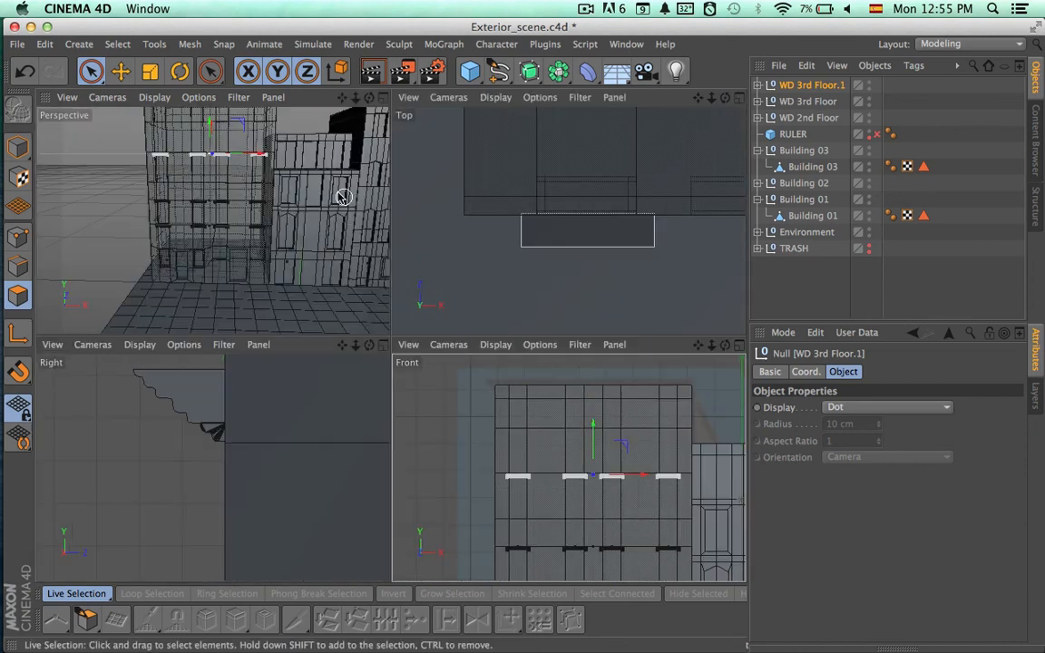
left_click_drag(343, 196, 282, 194, "alt")
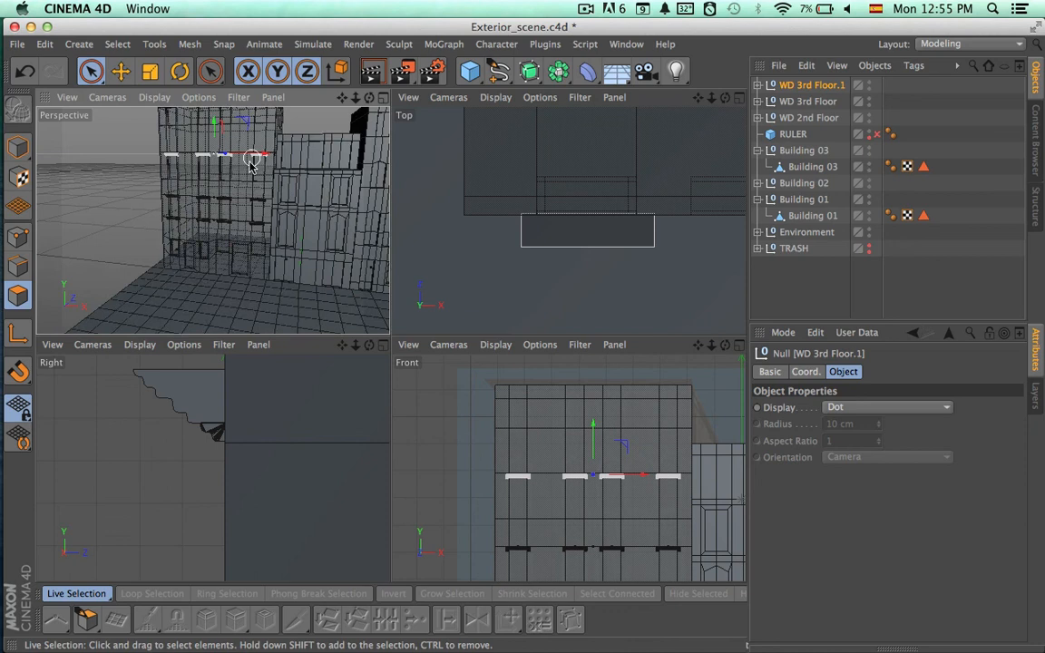
right_click_drag(253, 162, 328, 188, "alt")
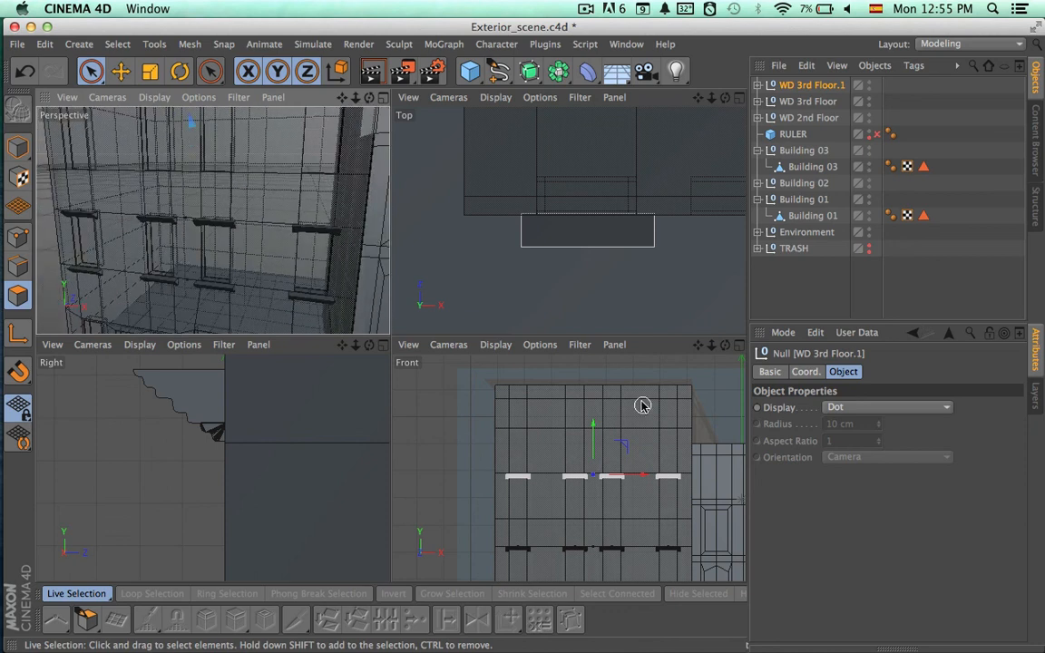
left_click_drag(341, 249, 358, 349, "alt")
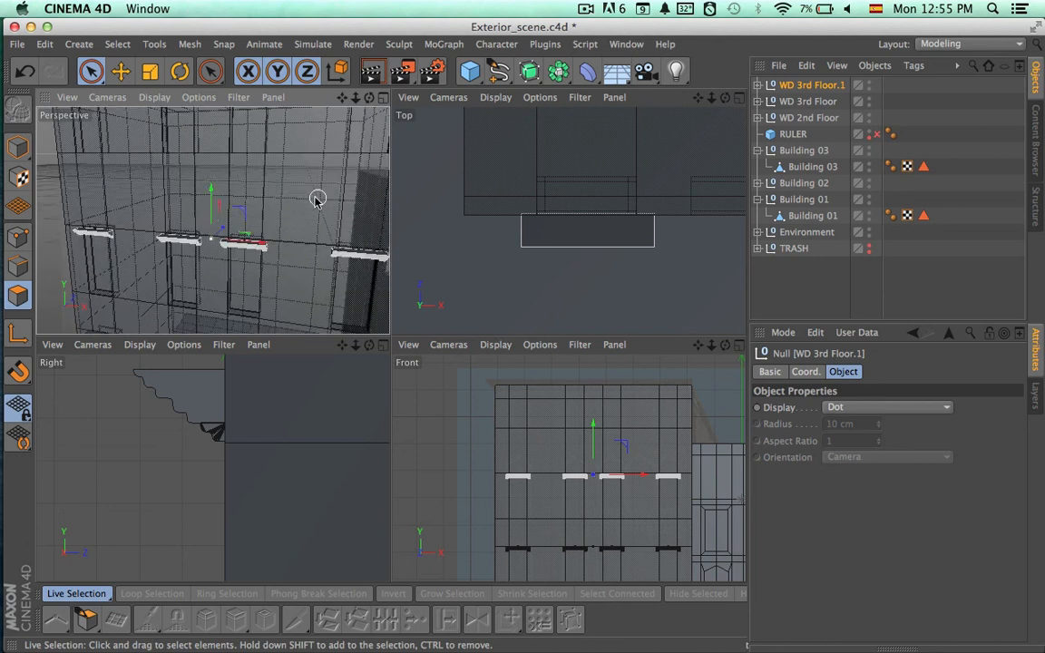
left_click(382, 97)
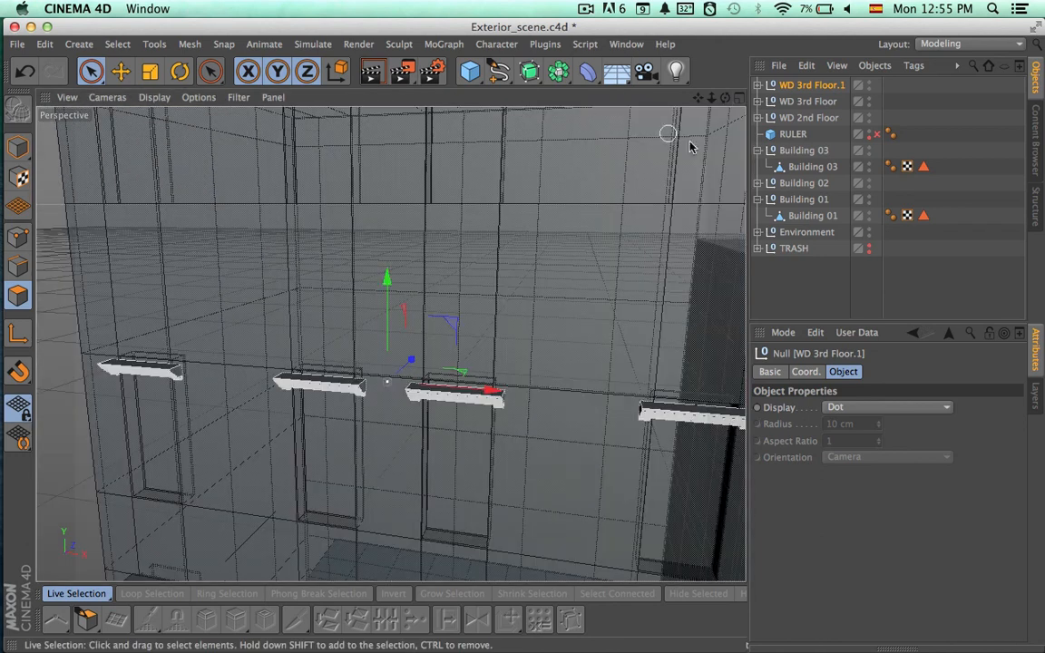
left_click(800, 107)
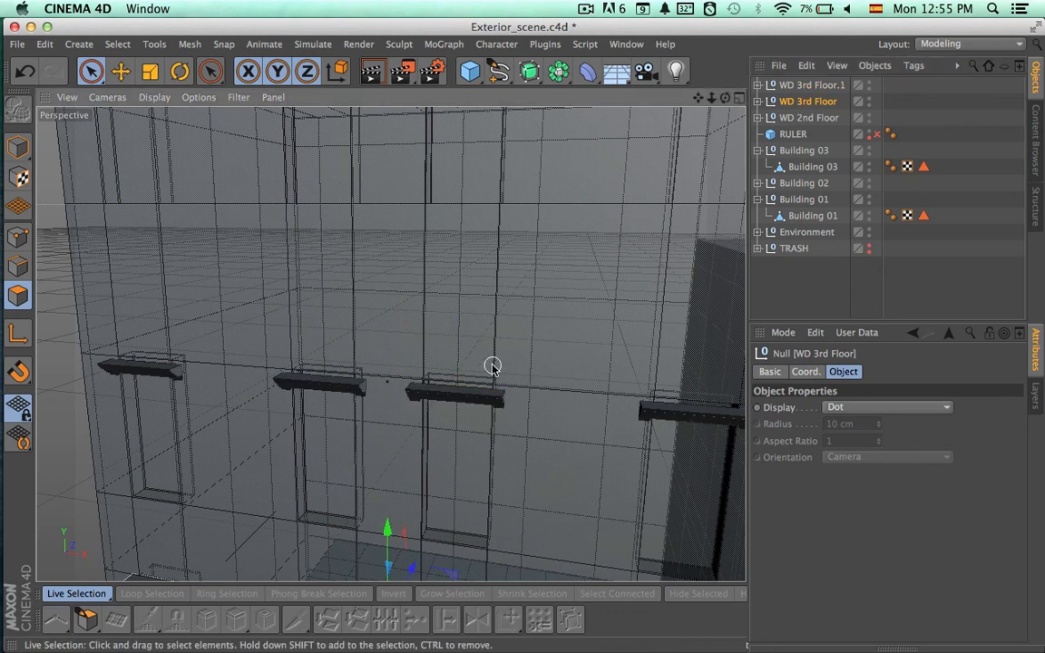
left_click_drag(486, 382, 442, 201, "alt")
left_click_drag(417, 354, 416, 329, "alt")
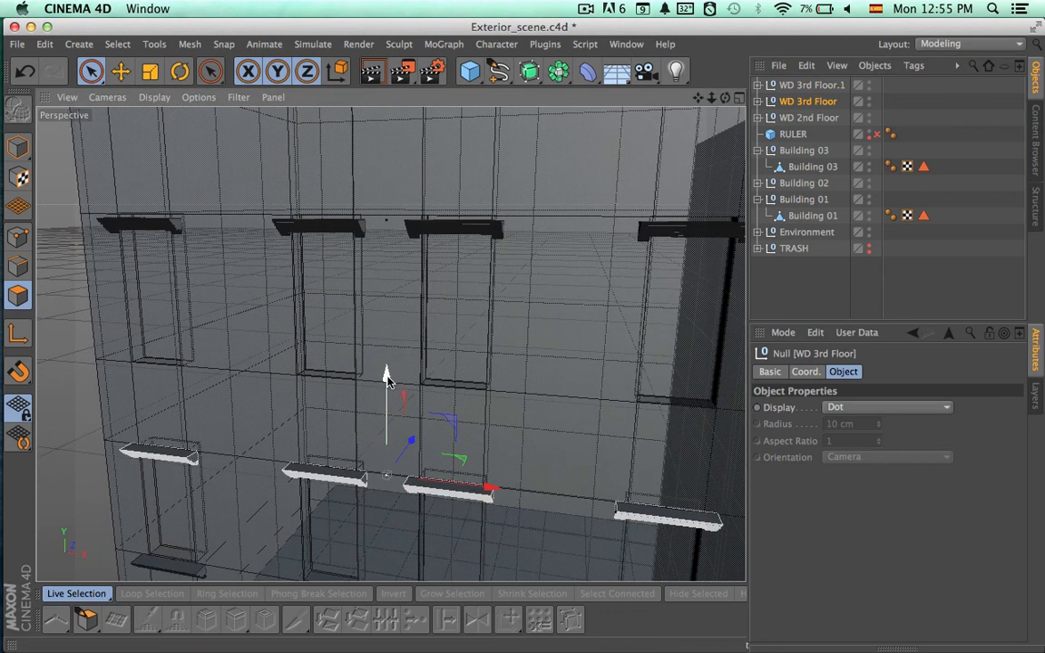
left_click_drag(387, 373, 388, 290)
scroll(515, 410, "up", 5)
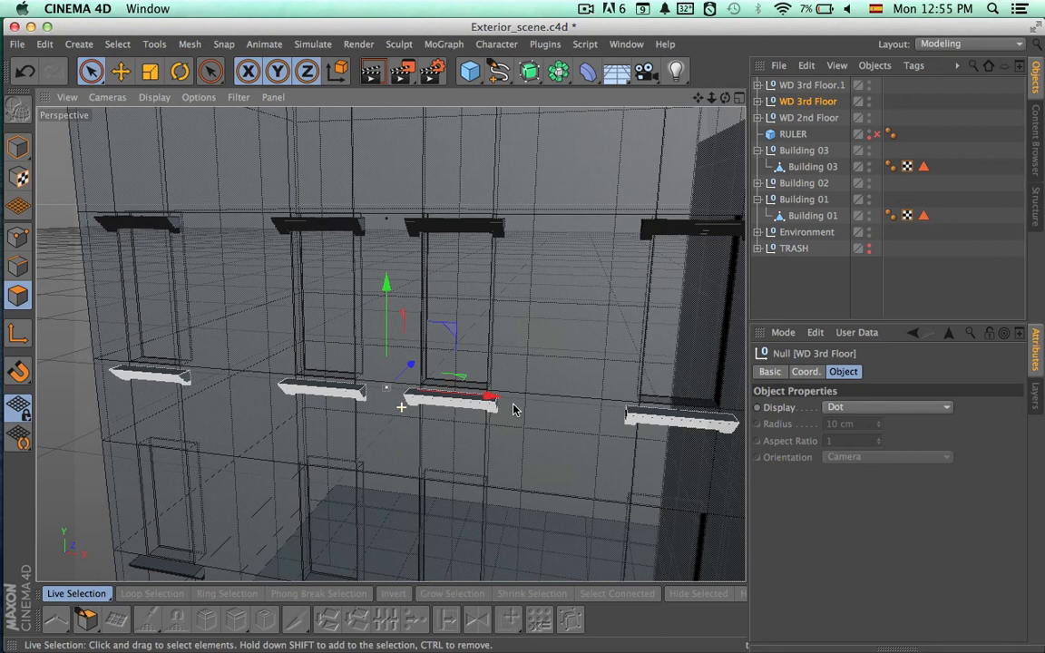
left_click_drag(535, 263, 551, 299, "alt")
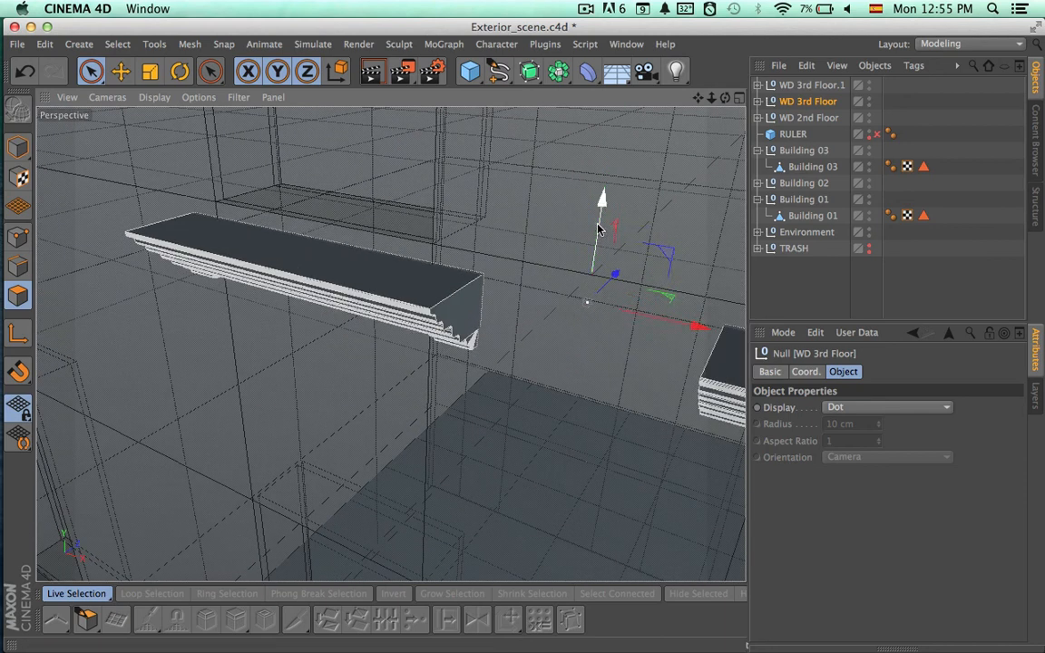
left_click_drag(601, 205, 600, 205)
Move the WD 3rd Floor.1 group up Building 01's facade to just below the top-floor windows.
left_click(810, 85)
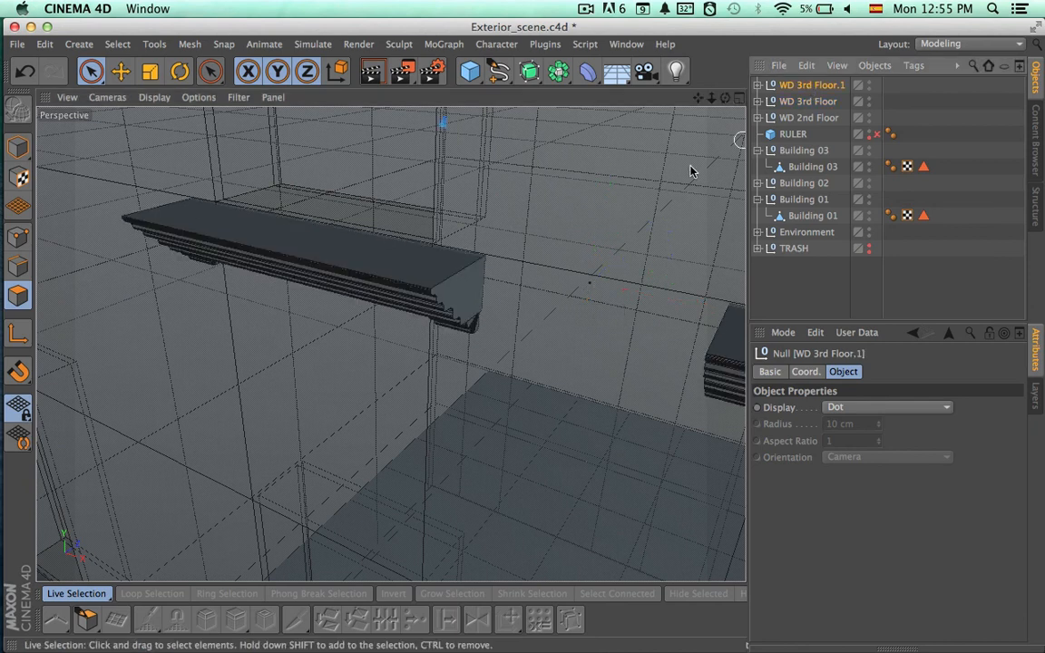
left_click_drag(691, 168, 544, 472, "alt")
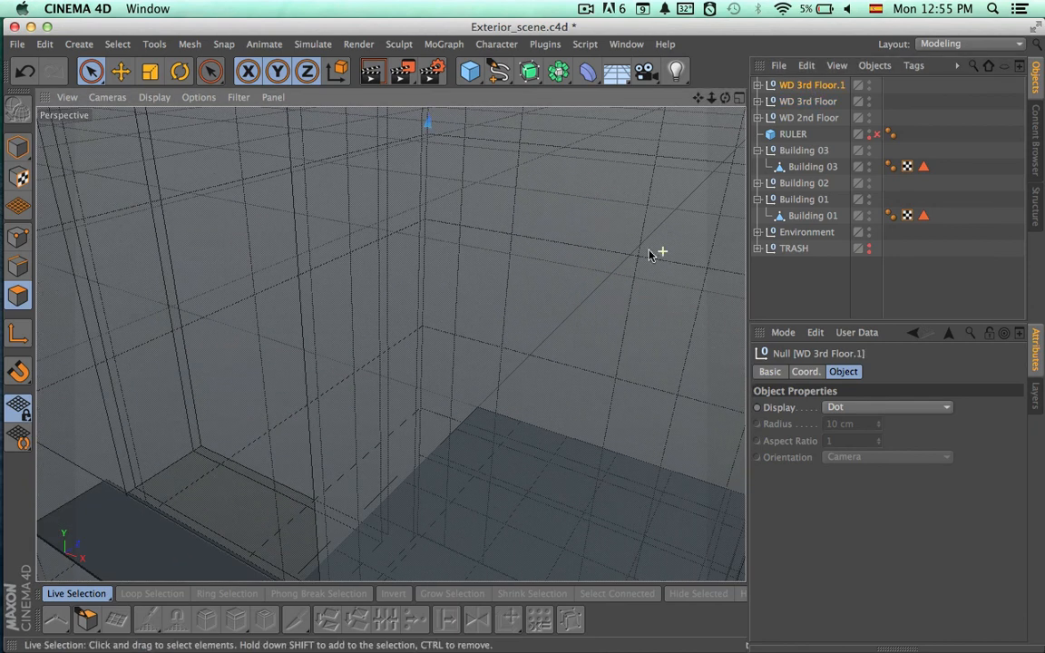
left_click_drag(649, 254, 511, 250, "alt")
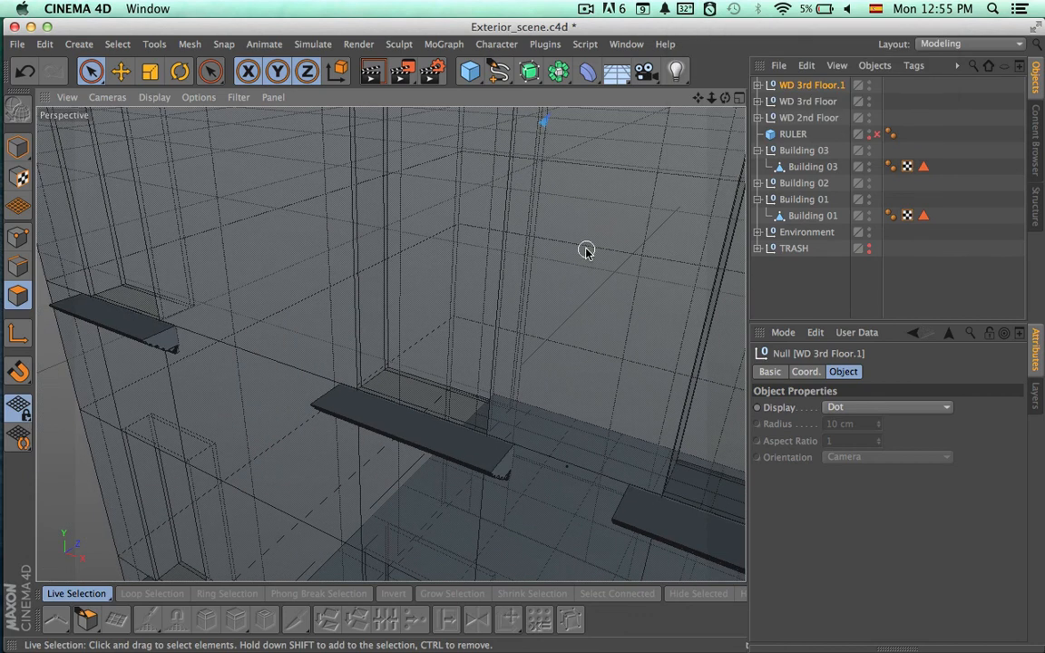
left_click_drag(586, 251, 374, 344, "alt")
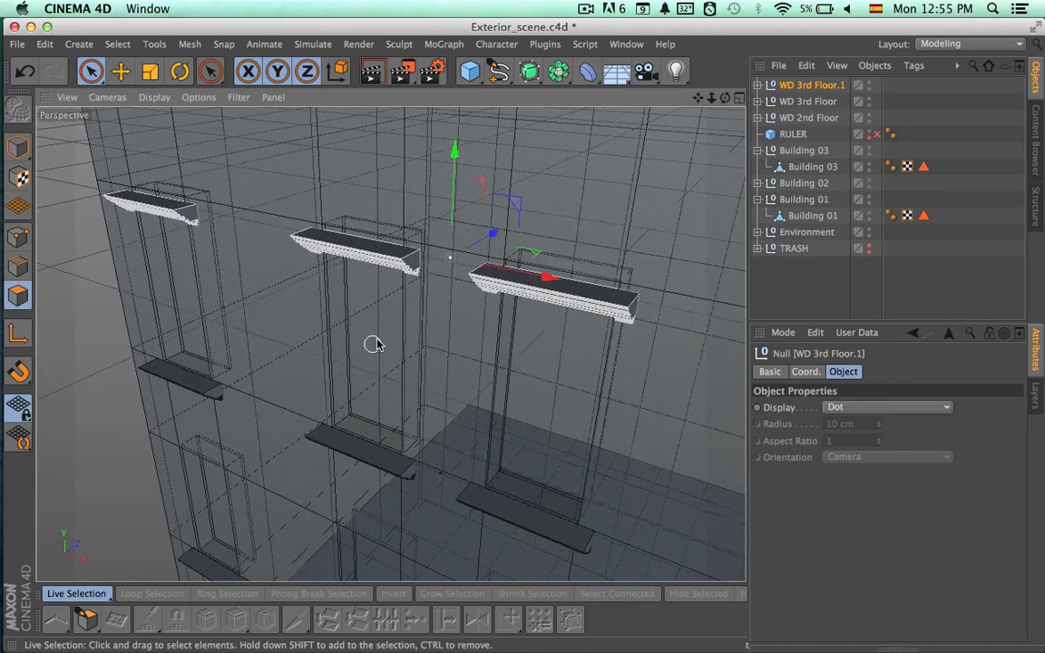
left_click_drag(481, 216, 421, 220, "alt")
left_click_drag(464, 190, 385, 330, "alt")
left_click_drag(432, 276, 442, 118)
left_click_drag(413, 355, 364, 504, "alt")
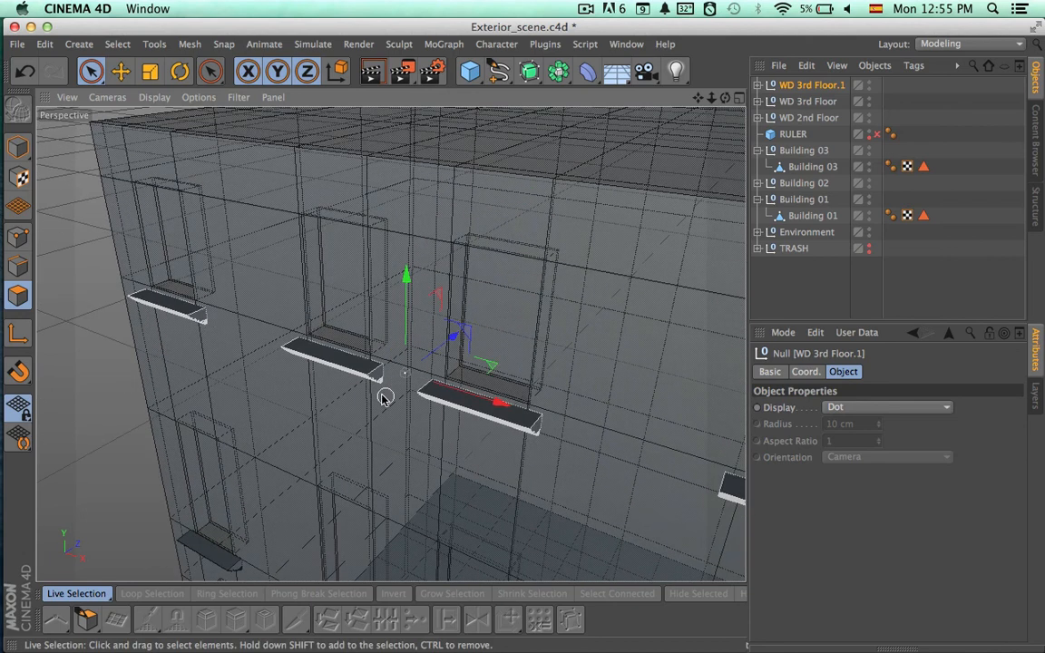
Fine-tune the WD 3rd Floor.1 group upward by about 4 cm to meet the facade edge under the top-floor windows.
scroll(458, 401, "up", 8)
left_click_drag(451, 428, 490, 299, "alt")
left_click_drag(497, 348, 499, 331)
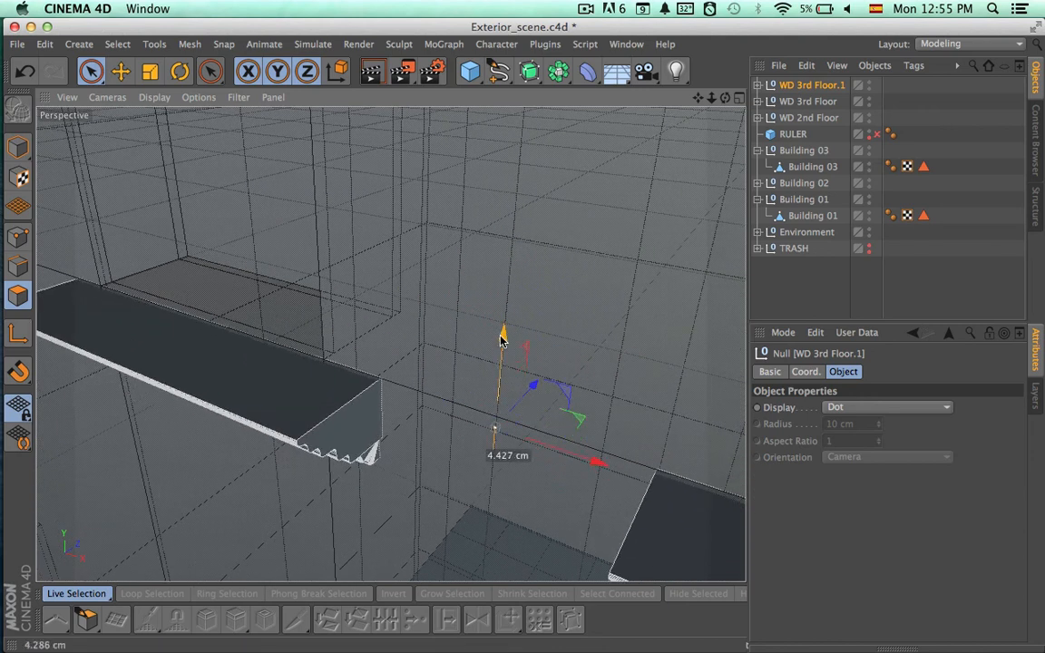
left_click_drag(585, 291, 284, 274, "alt")
scroll(284, 274, "down", 5)
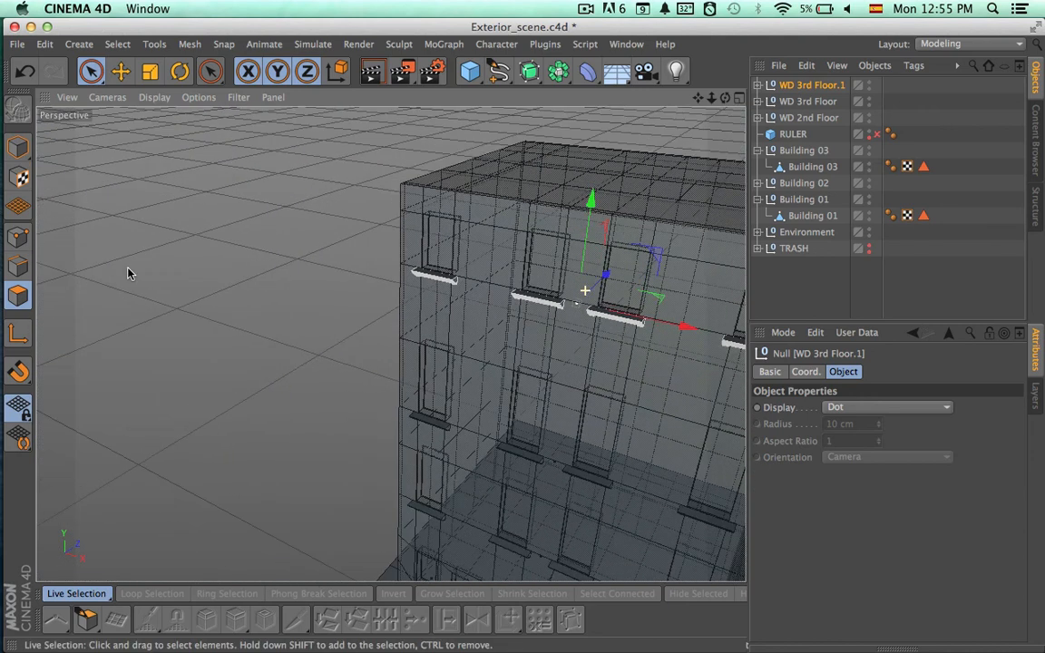
left_click_drag(128, 270, 490, 372, "alt")
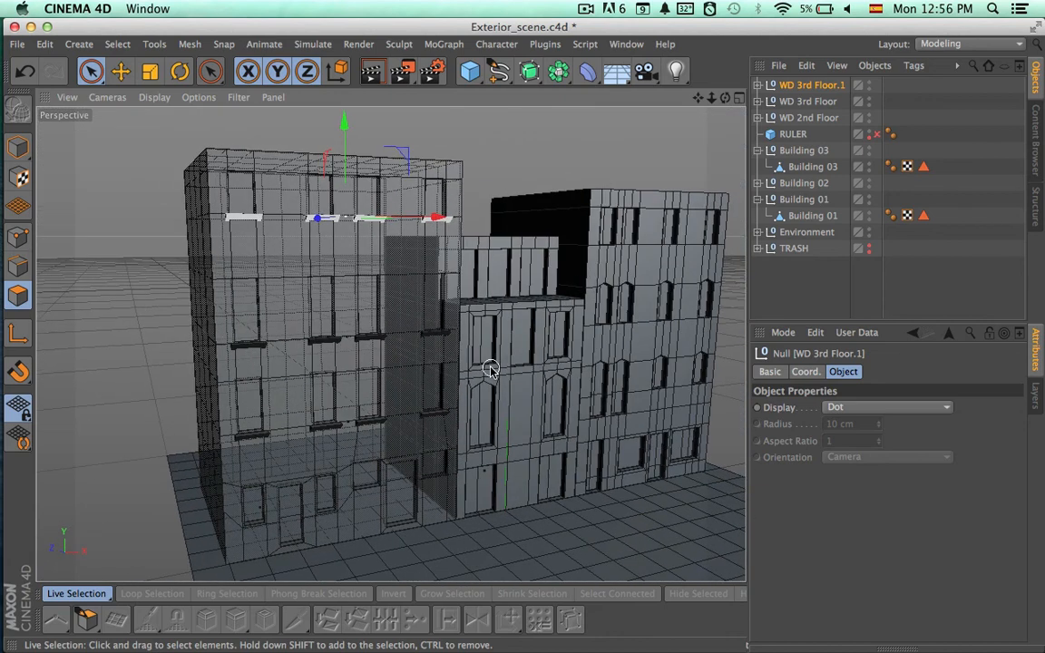
Rename the WD 3rd Floor.1 group as WD 4th Floor.
double_click(804, 84)
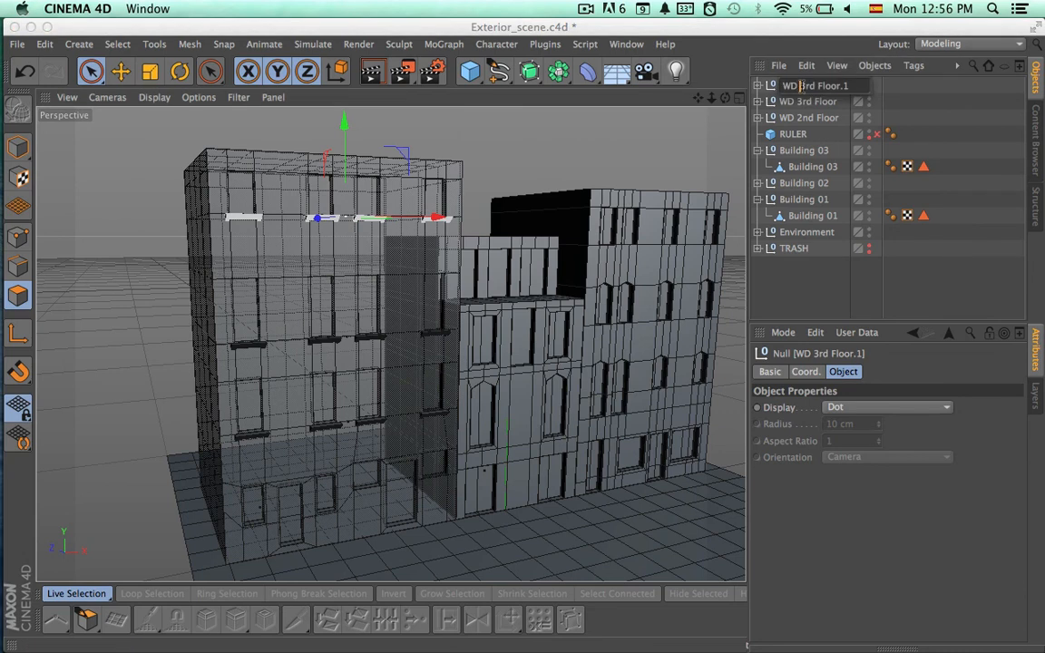
key("Delete")
key("Delete")
type("2n")
key("Return")
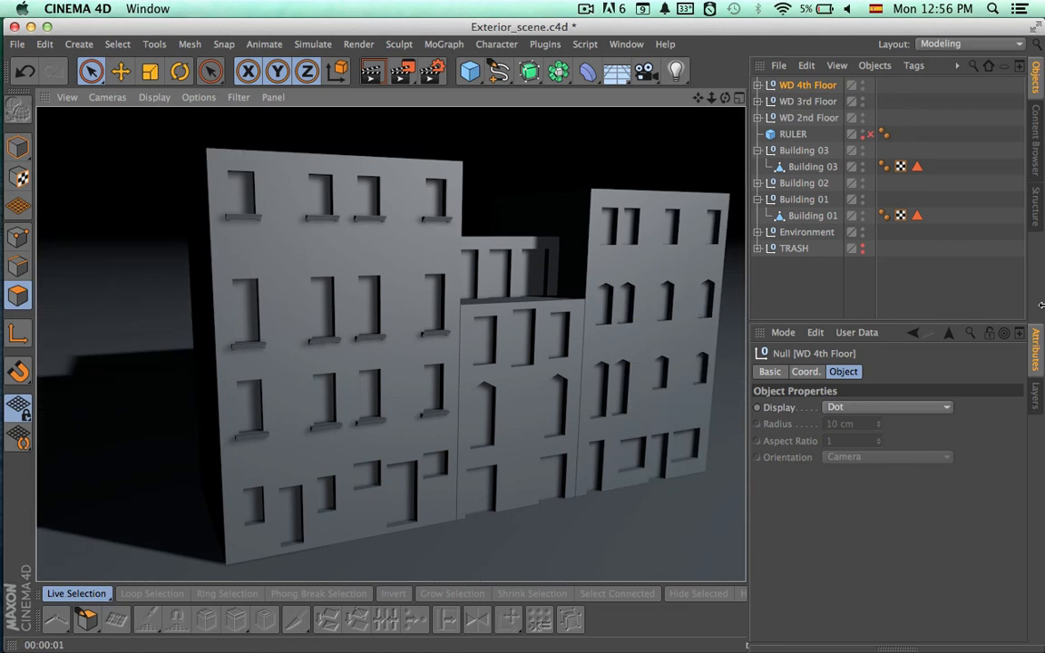
mouse_move(648, 332)
left_mouse_down("alt")
mouse_move(665, 275)
mouse_move(555, 366)
left_mouse_up("alt")
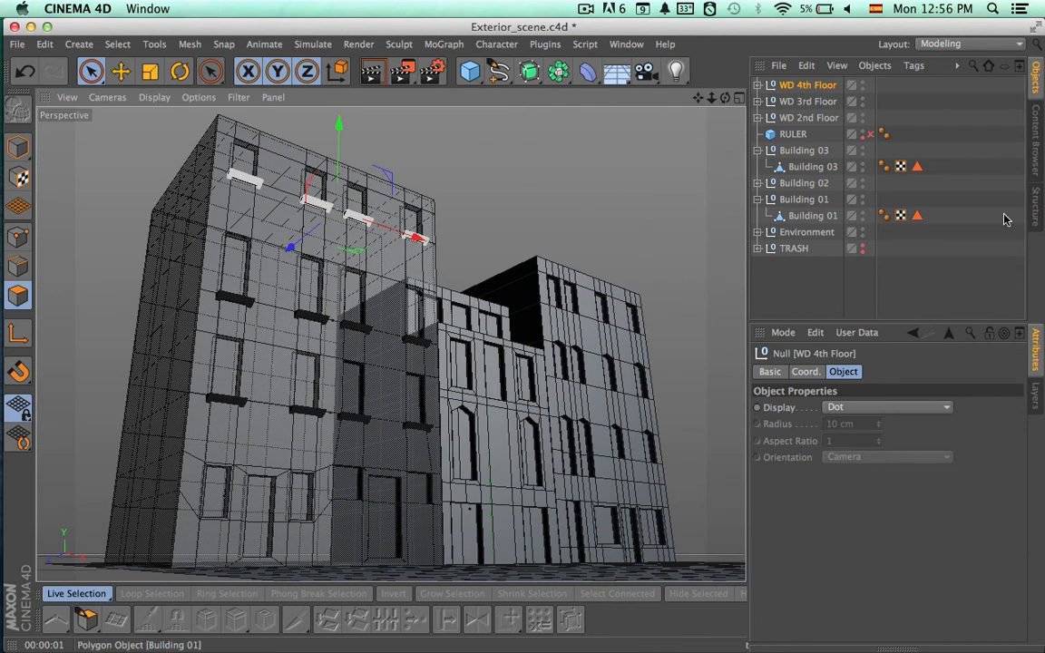